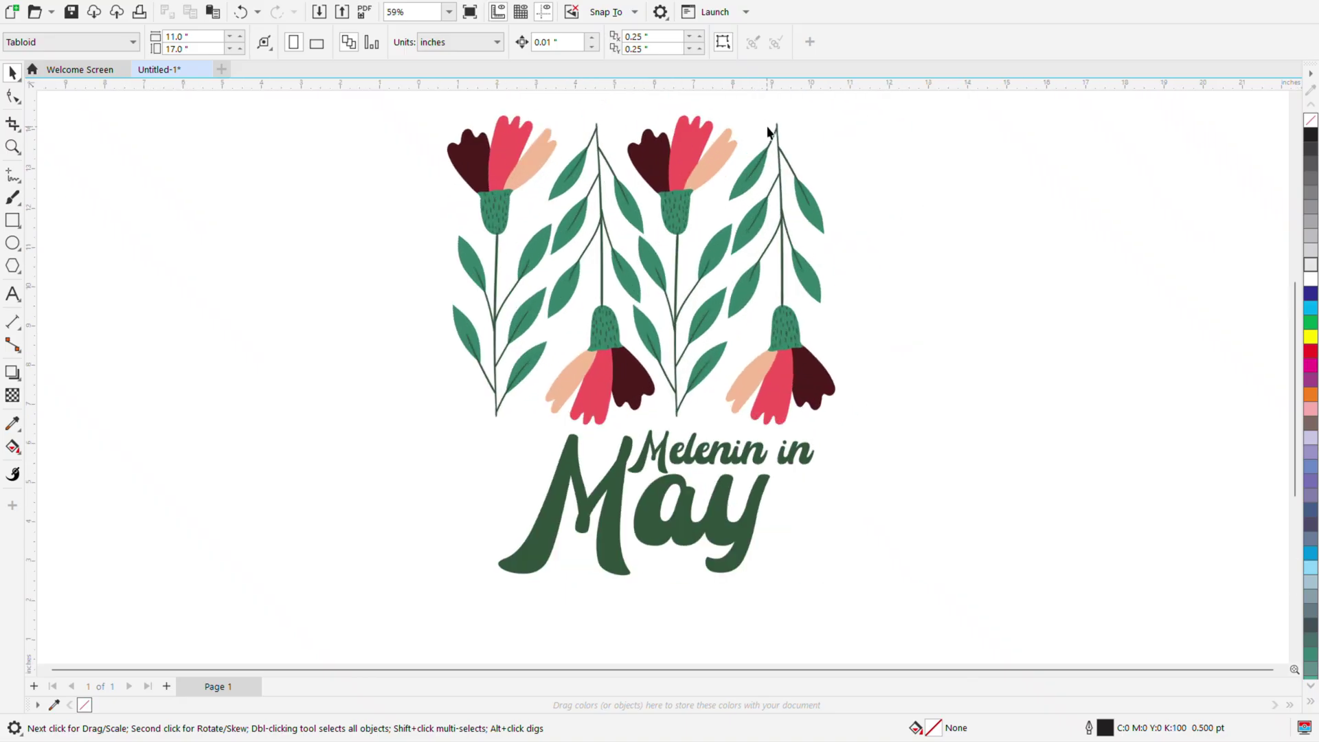
Place a copy of the floral May artwork to the right of the page.
scroll(782, 146, "up", 3)
scroll(442, 309, "down", 2)
left_click_drag(442, 309, 888, 305)
right_click(888, 305)
scroll(1168, 147, "up", 3)
scroll(838, 263, "down", 4)
scroll(603, 318, "up", 2)
left_click_drag(475, 398, 616, 375)
scroll(567, 352, "down", 3)
Crop the copied artwork to its first upright flower, using a crop area about 3.11 by 8.53 inches.
left_click(20, 101)
left_click(7, 73)
left_click(15, 101)
left_click(637, 552)
left_click(13, 124)
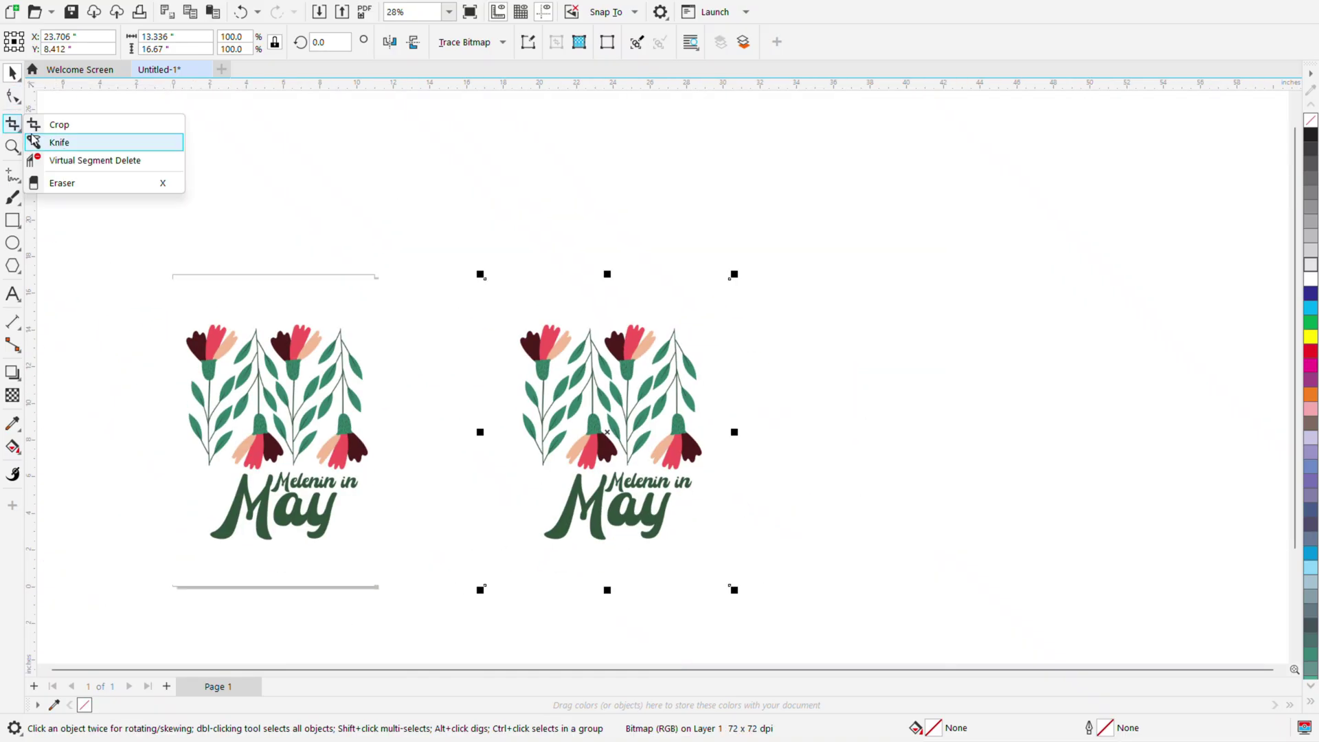
left_click(41, 123)
scroll(578, 420, "up", 2)
left_click_drag(458, 192, 574, 507)
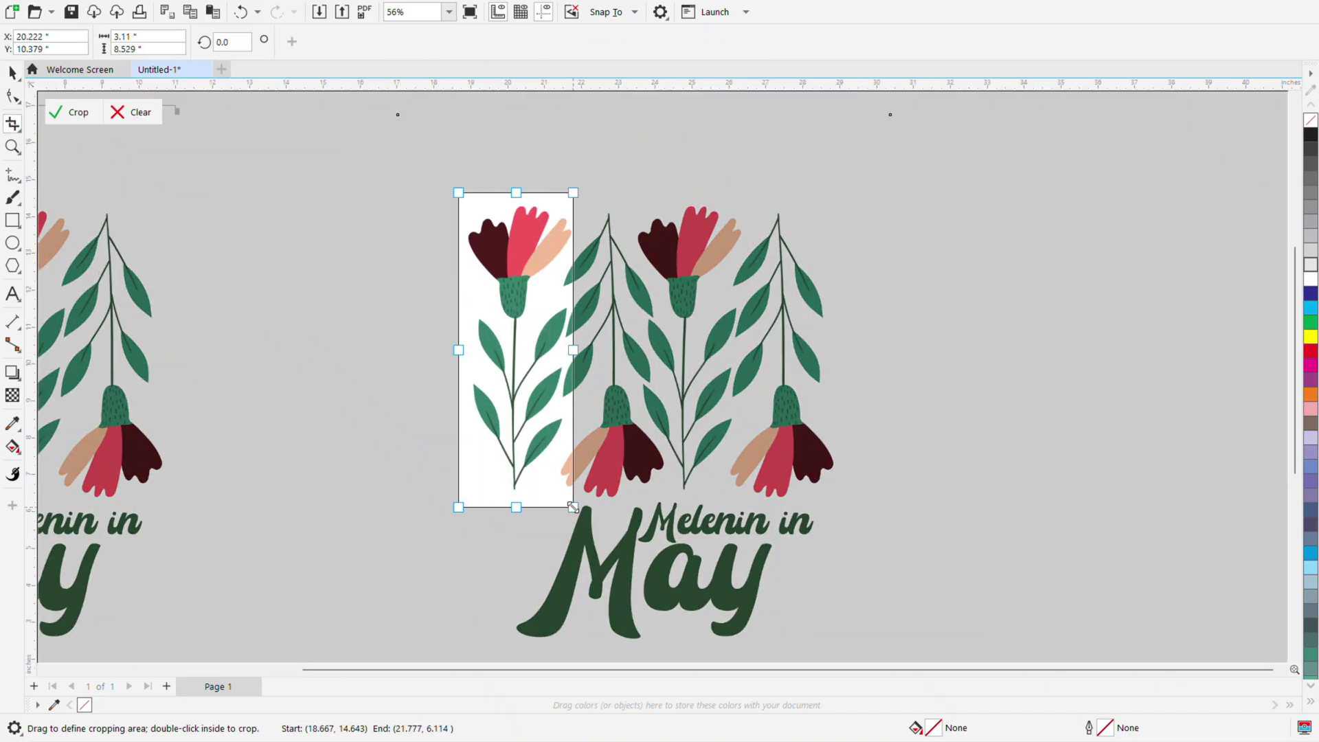
double_click(516, 311)
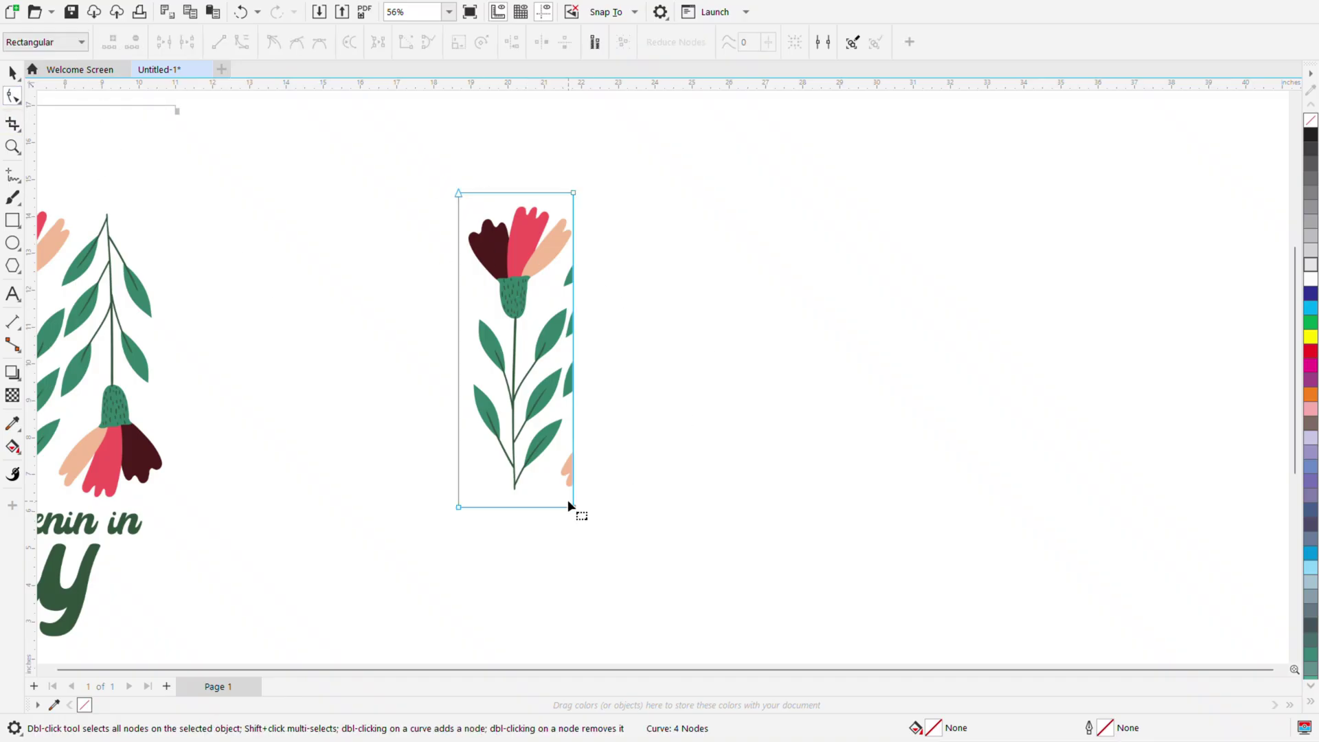
Add nodes along the cropped bitmap's right edge and shift them to trim away the neighbouring leaves.
double_click(574, 409)
scroll(587, 328, "up", 1)
double_click(559, 330)
left_click_drag(559, 331, 542, 361)
double_click(545, 280)
left_click_drag(546, 280, 554, 280)
Add more nodes beside the peach petal and reshape the bitmap's upper right edge around it.
double_click(556, 200)
left_click_drag(557, 201, 524, 249)
double_click(538, 172)
left_click_drag(539, 173, 554, 165)
scroll(555, 171, "down", 1)
scroll(557, 124, "up", 1)
double_click(566, 188)
scroll(569, 190, "down", 2)
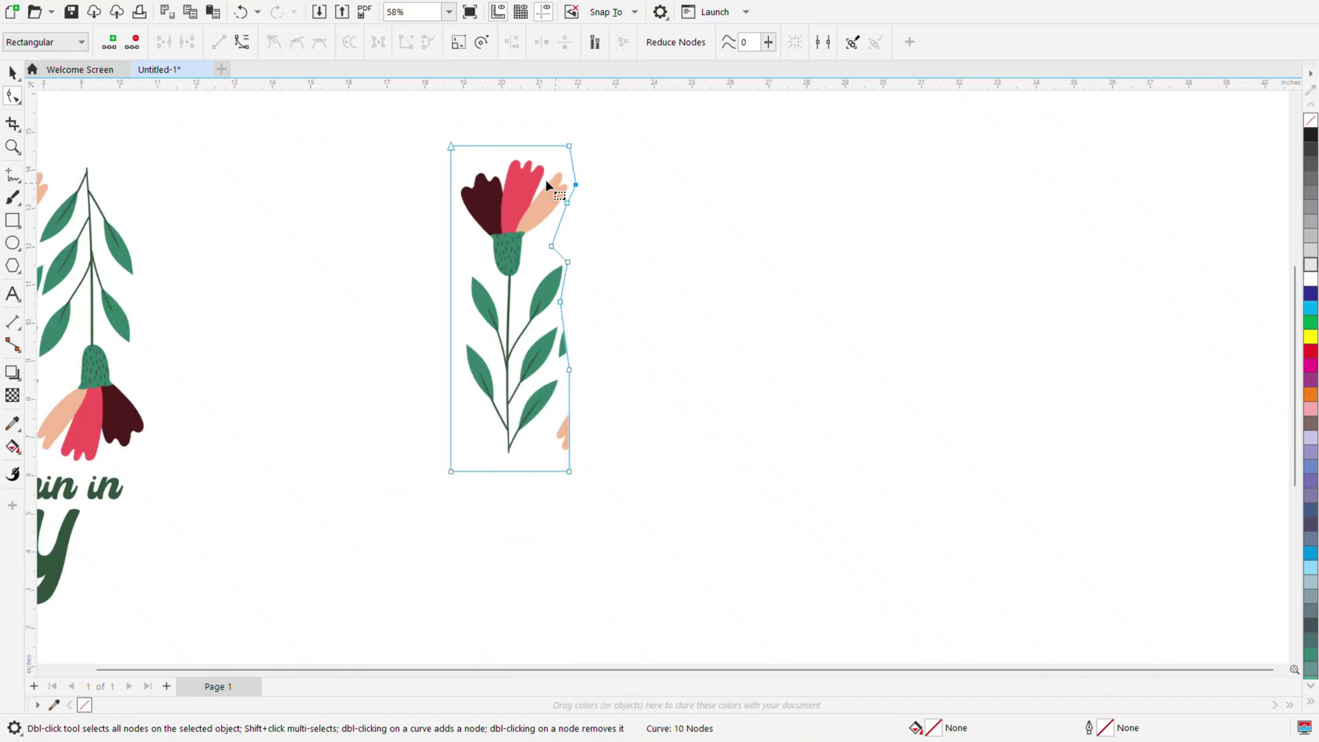
Pull the bitmap's lower right corner and edge node inward to hide the neighbouring flower fragments.
scroll(562, 348, "up", 4)
left_click_drag(563, 468, 492, 456)
scroll(489, 413, "down", 3)
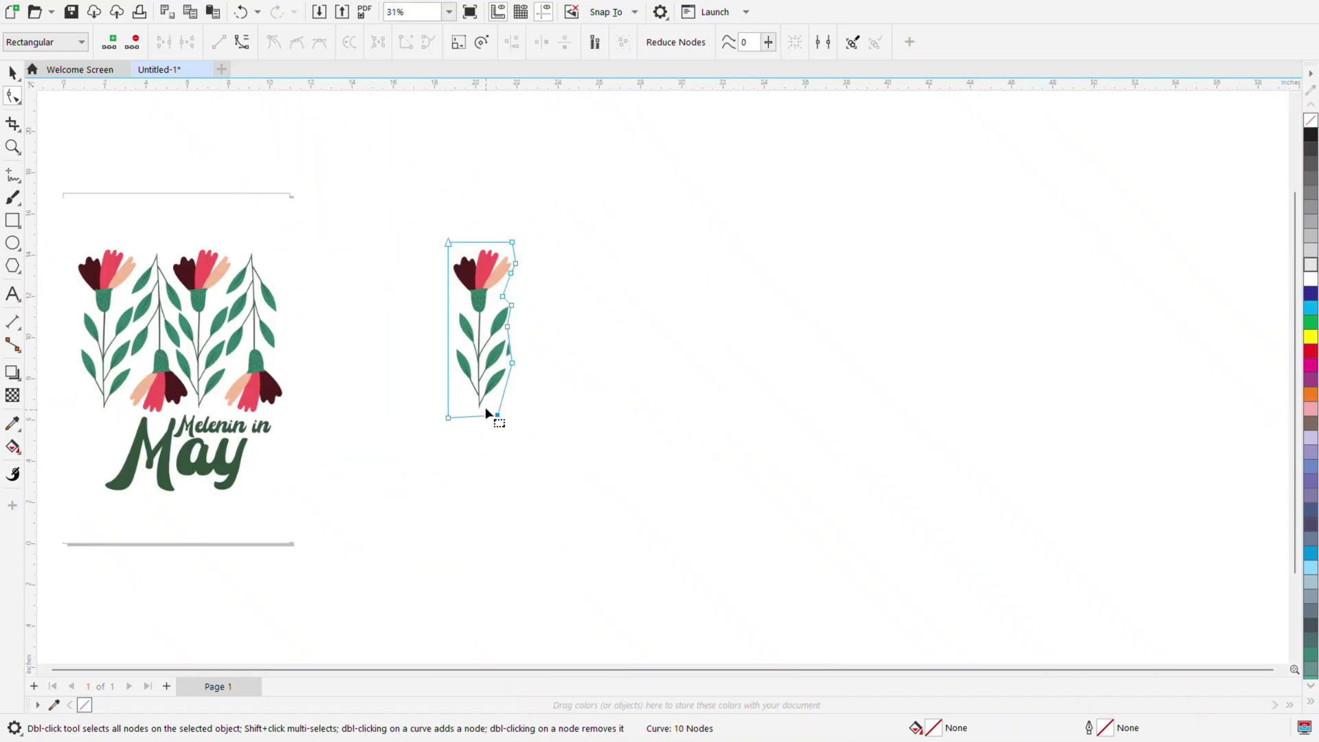
scroll(539, 268, "up", 5)
left_click_drag(539, 333, 503, 446)
scroll(516, 378, "down", 2)
Convert the reshaped flower to a CMYK bitmap at 300 dpi.
left_click(258, 1)
left_click(313, 11)
left_click(671, 453)
scroll(551, 286, "down", 2)
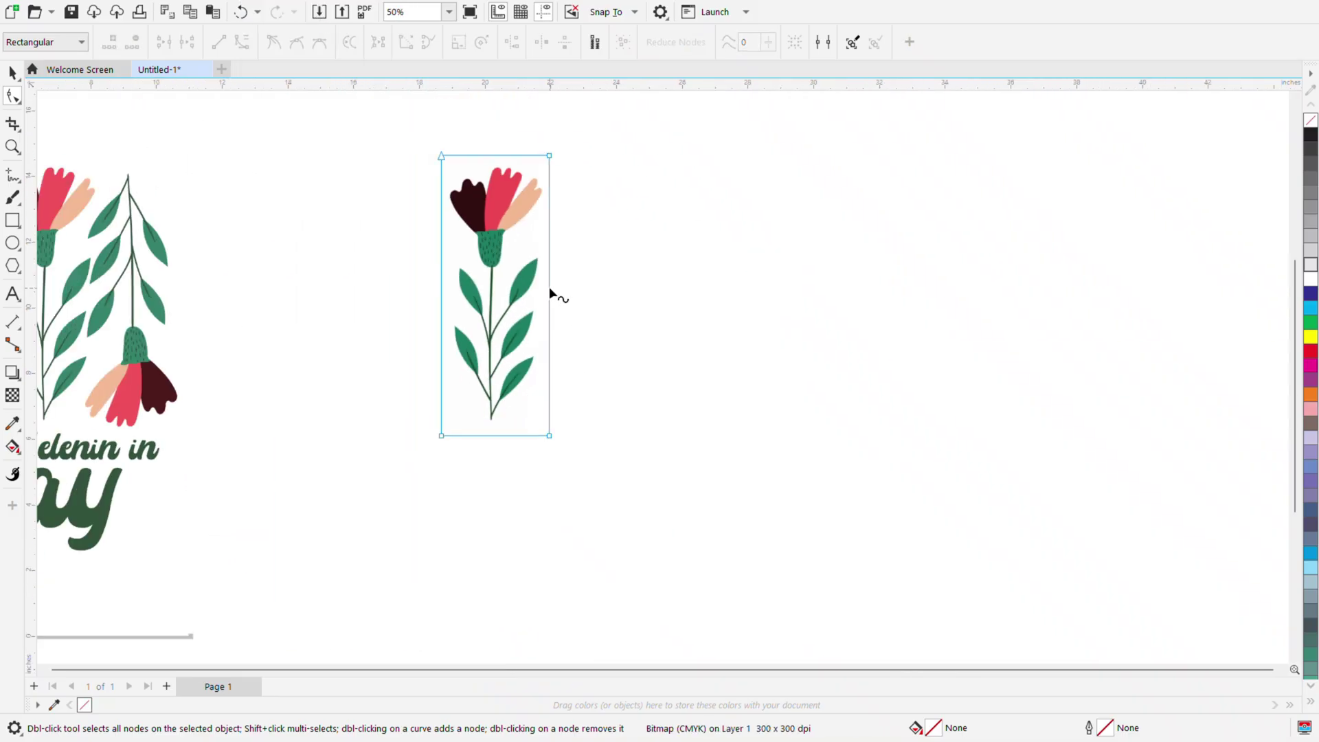
scroll(501, 184, "up", 2)
Trace the isolated flower bitmap into vector curves.
left_click(12, 73)
scroll(577, 258, "down", 3)
left_click(579, 261)
left_click(523, 296)
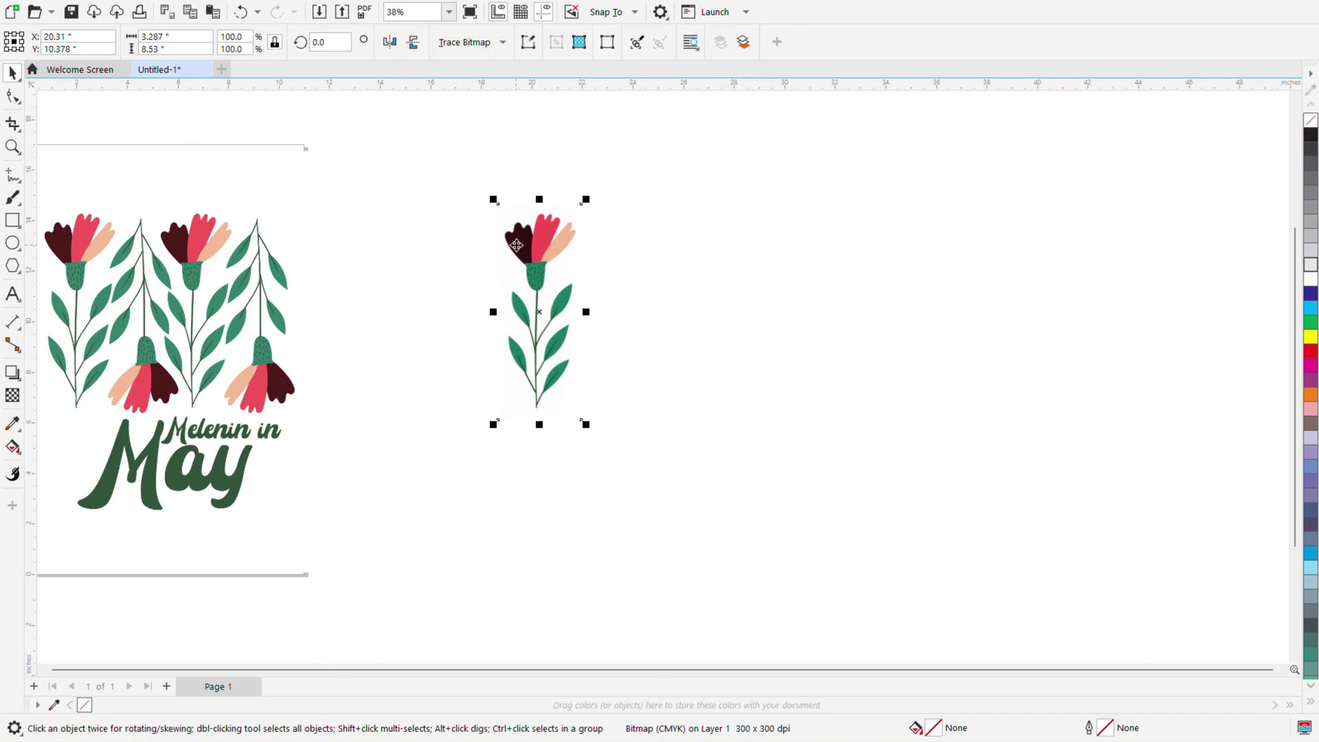
key("alt+b")
left_click(289, 226)
left_click(656, 281)
scroll(539, 297, "up", 4)
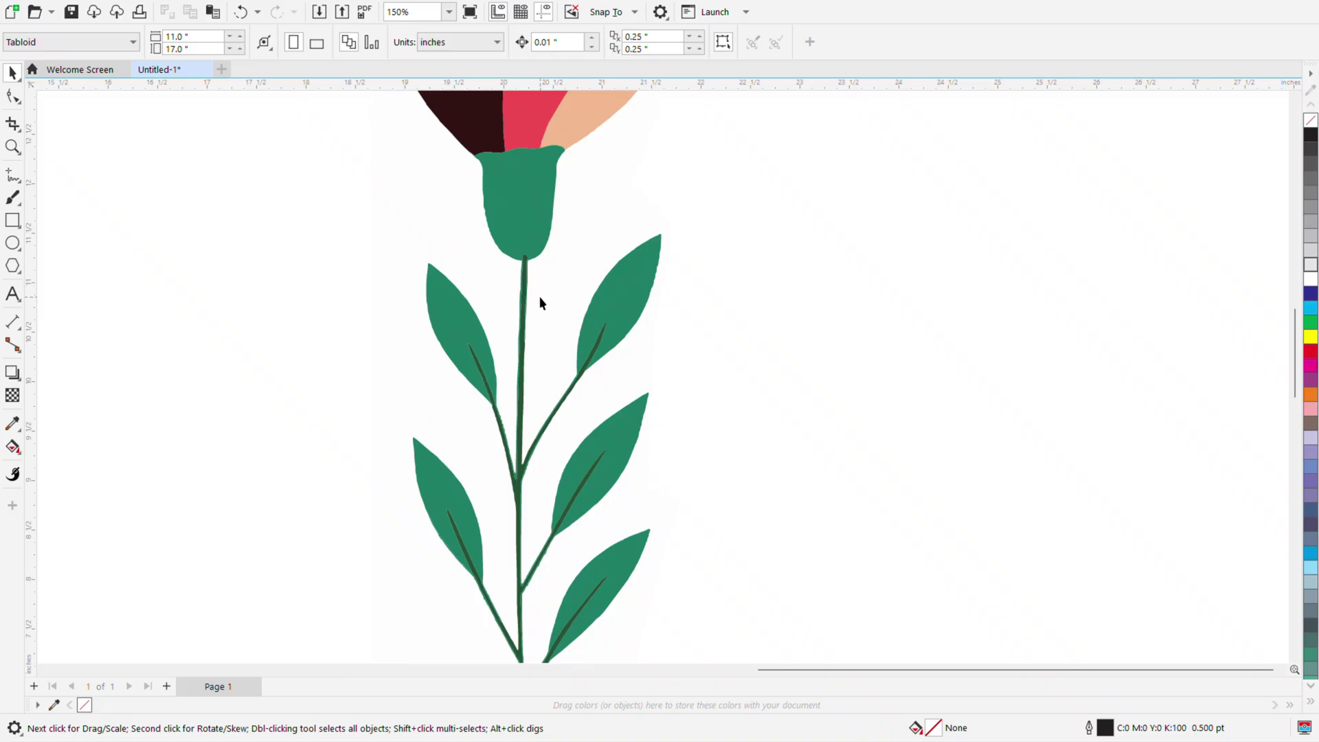
Ungroup the traced flower and delete its background shape.
scroll(540, 296, "down", 4)
left_click(496, 225)
right_click(491, 235)
left_click(550, 283)
left_click(701, 285)
left_click(496, 265)
key("Delete")
Move the source bitmap about 3 inches to the left of the traced flower.
mouse_move(503, 266)
left_mouse_down()
mouse_move(390, 277)
mouse_move(479, 275)
left_mouse_up()
scroll(437, 273, "up", 1)
scroll(501, 259, "up", 1)
scroll(501, 258, "down", 2)
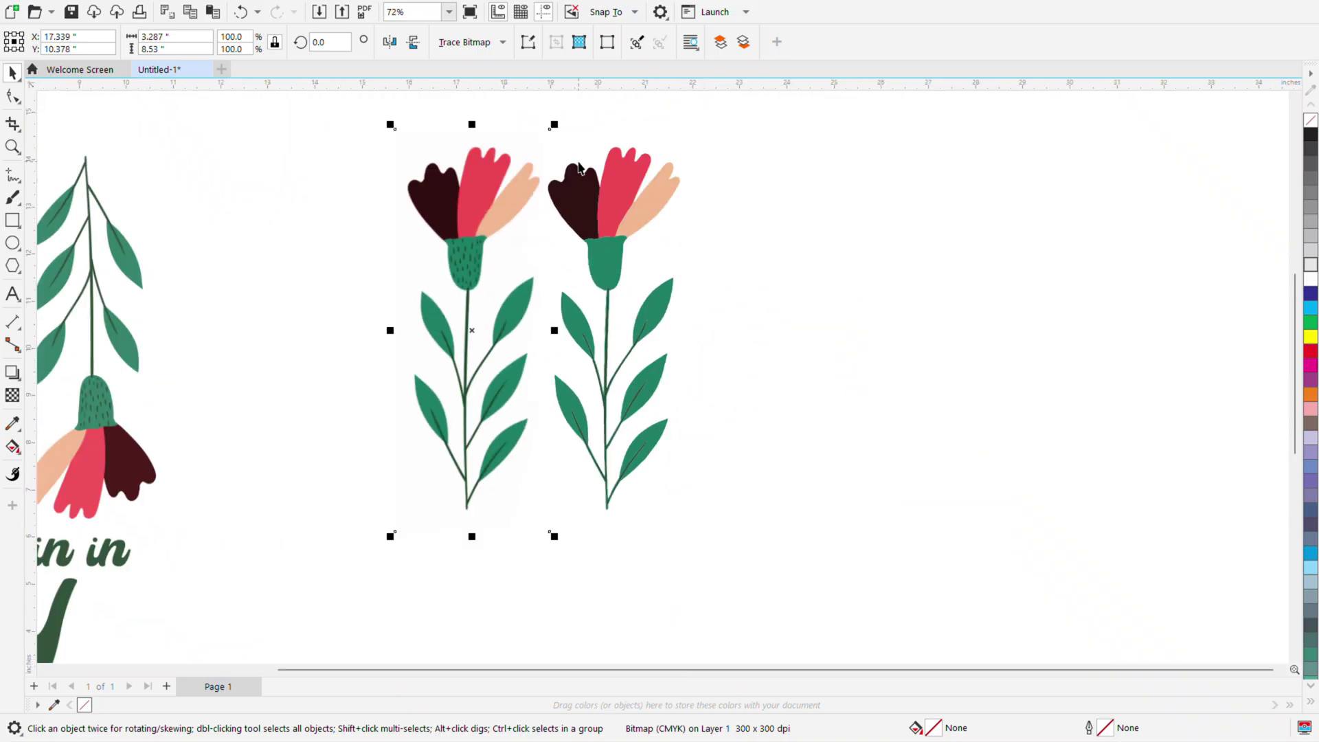
Smooth the traced dark maroon petal's outline using the Smooth tool with a 1.0-inch nib.
scroll(538, 228, "up", 3)
scroll(559, 252, "up", 1)
scroll(559, 253, "down", 1)
left_click(19, 128)
left_click(18, 100)
left_click(53, 118)
left_click(547, 253)
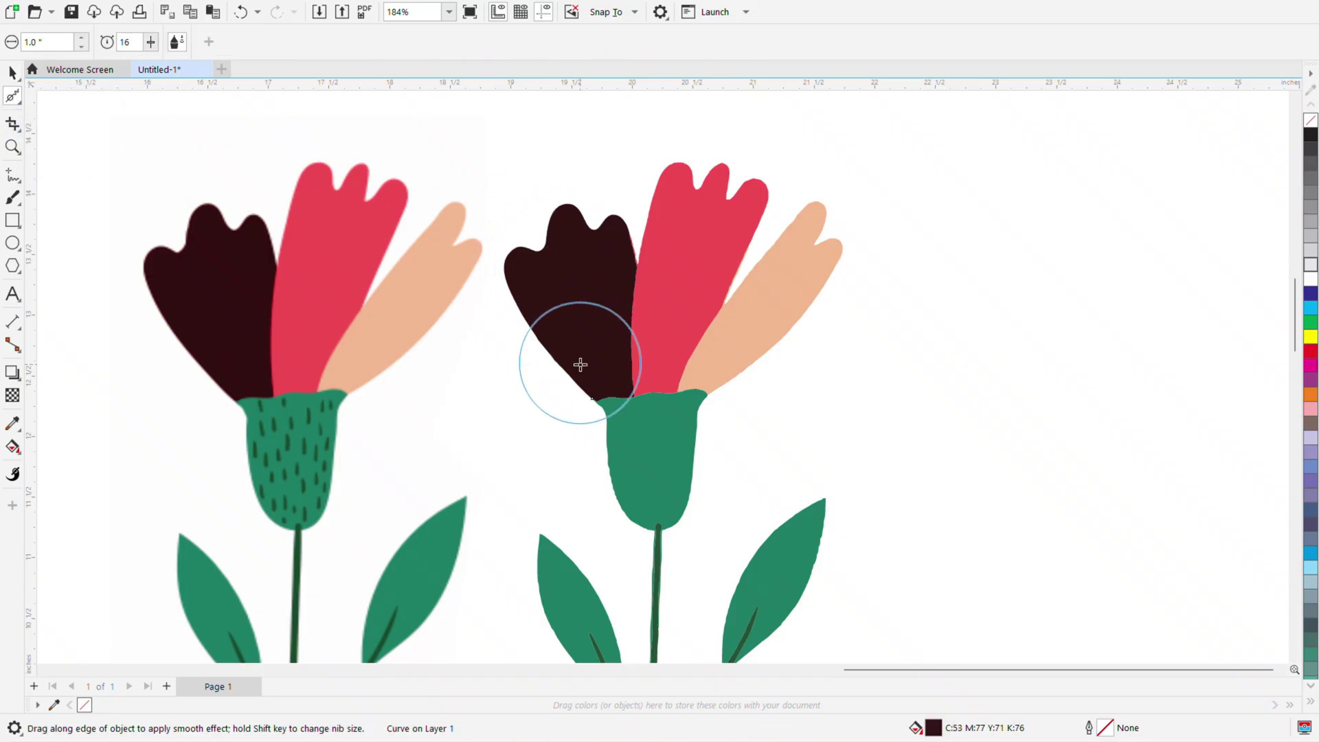
Smooth the outlines of the traced red and peach petals.
left_click(642, 254)
scroll(656, 234, "up", 3)
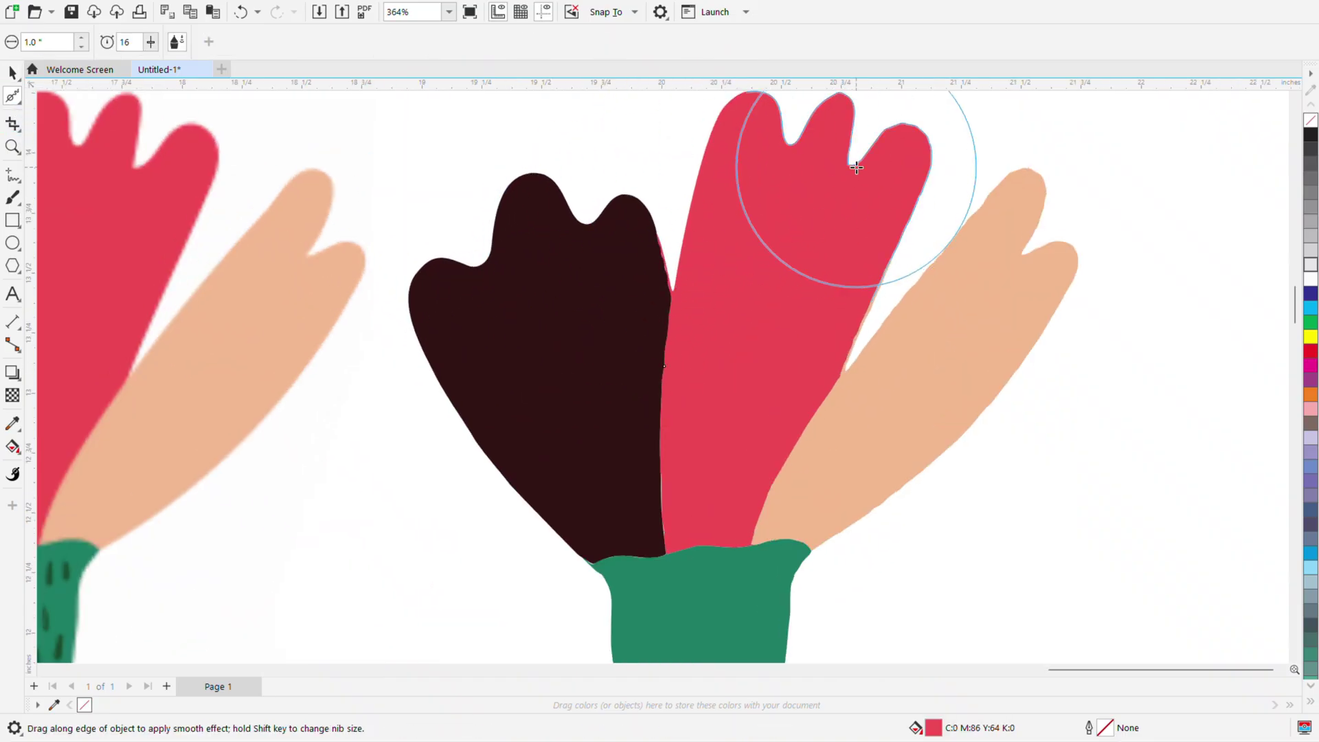
scroll(1065, 248, "up", 2)
left_click(849, 295)
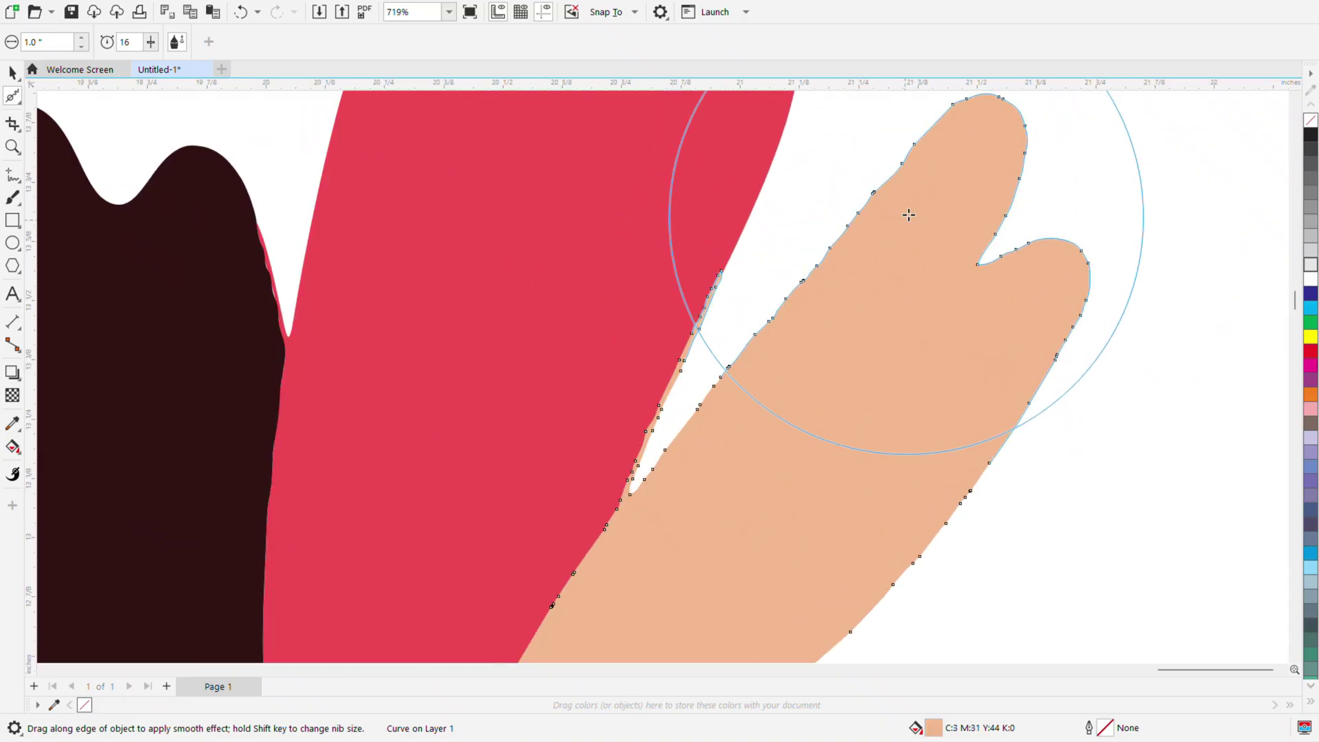
scroll(698, 392, "down", 4)
scroll(629, 557, "up", 5)
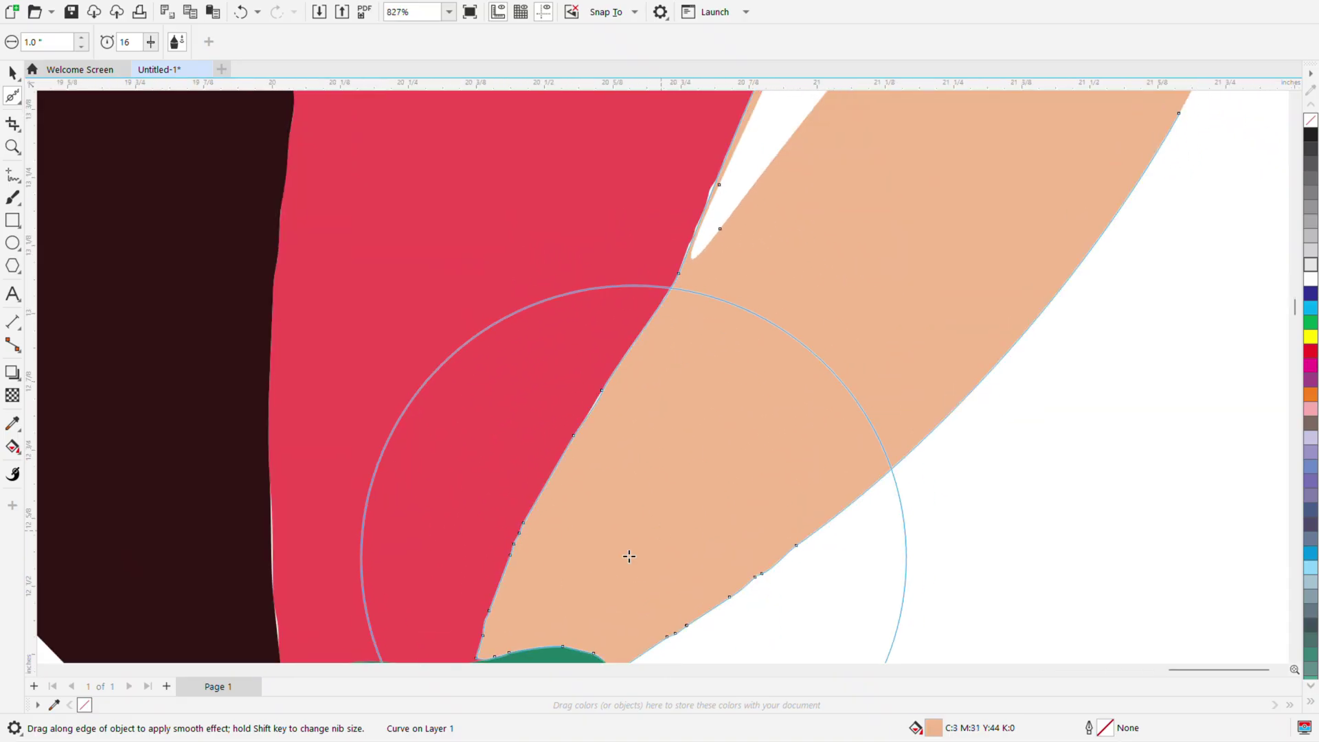
scroll(630, 556, "down", 4)
Smooth the outlines of the green flower base and the upper right leaf in the trace.
left_click(607, 518)
scroll(583, 377, "up", 5)
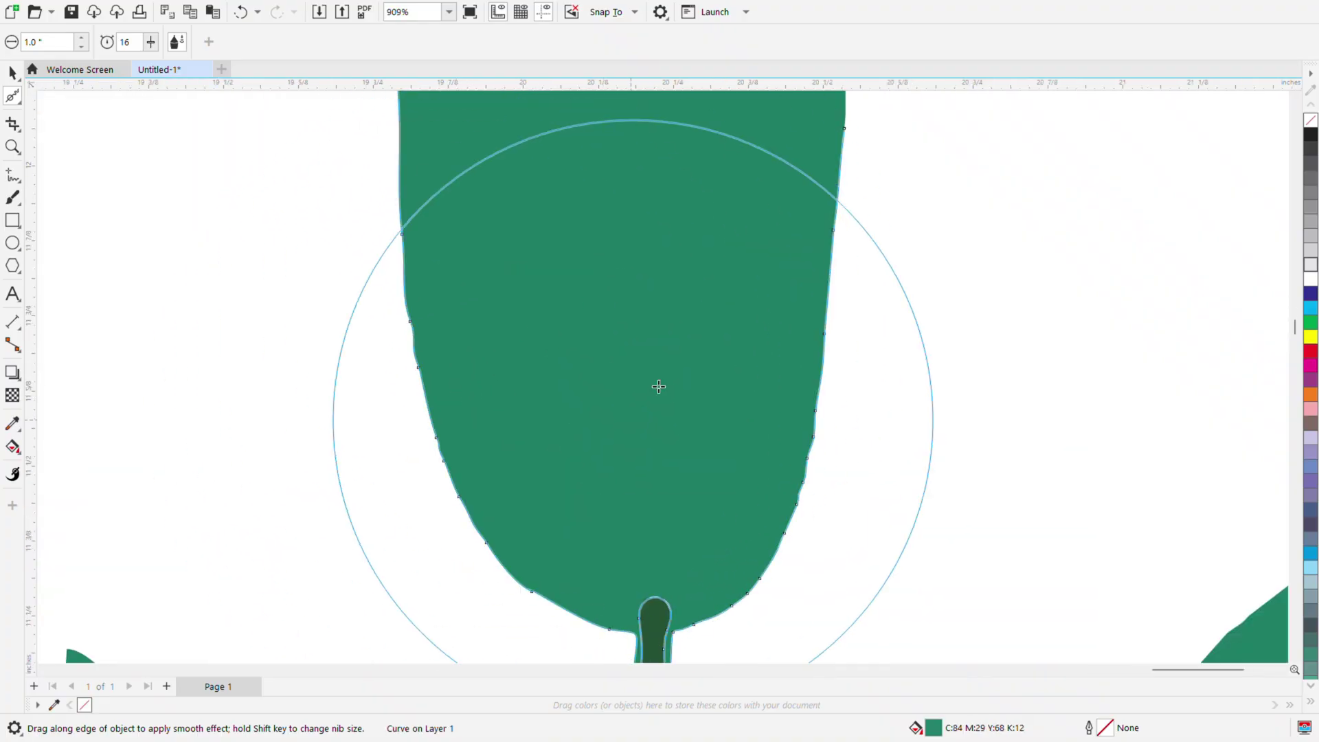
scroll(537, 321, "down", 5)
left_click(730, 524)
scroll(669, 428, "up", 4)
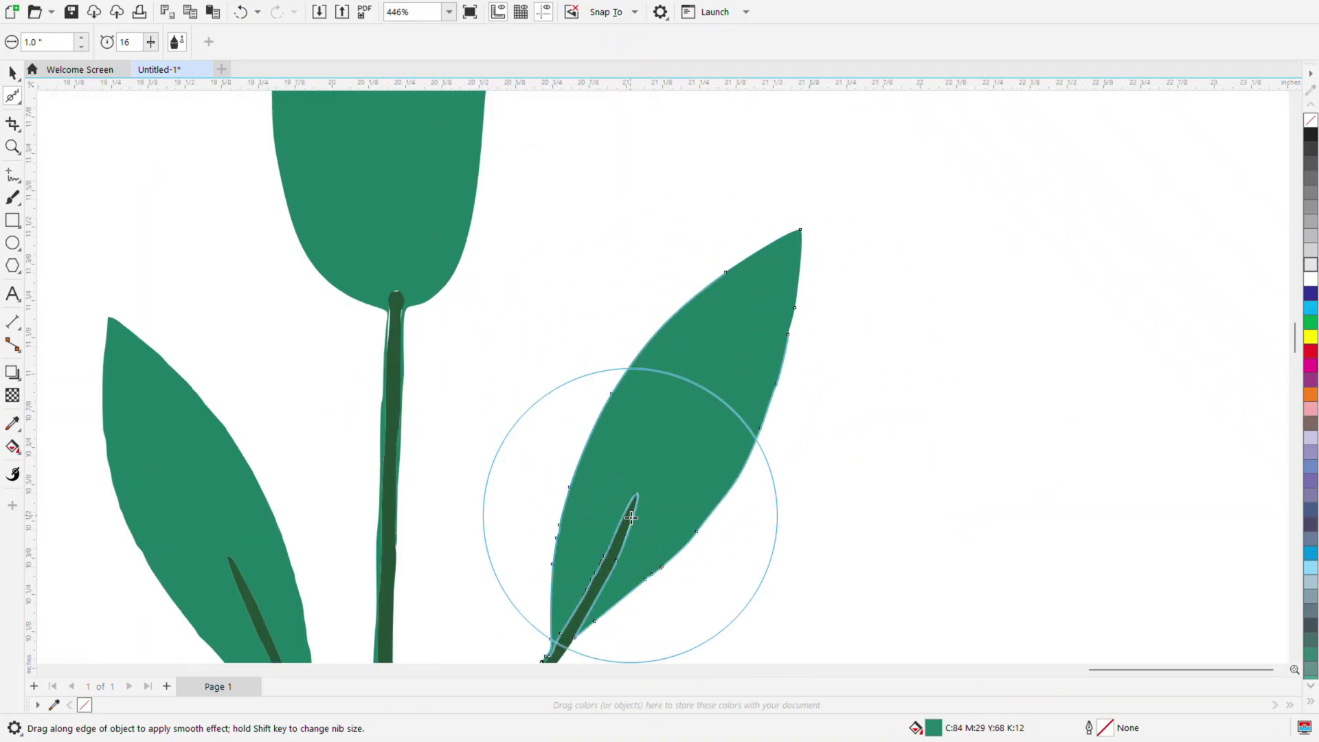
scroll(632, 450, "down", 5)
Delete all the green leaf shapes from the traced flower, keeping the dark stem and branches.
left_click(13, 72)
left_click(485, 416)
scroll(488, 510, "up", 3)
key("Delete")
left_click(686, 345)
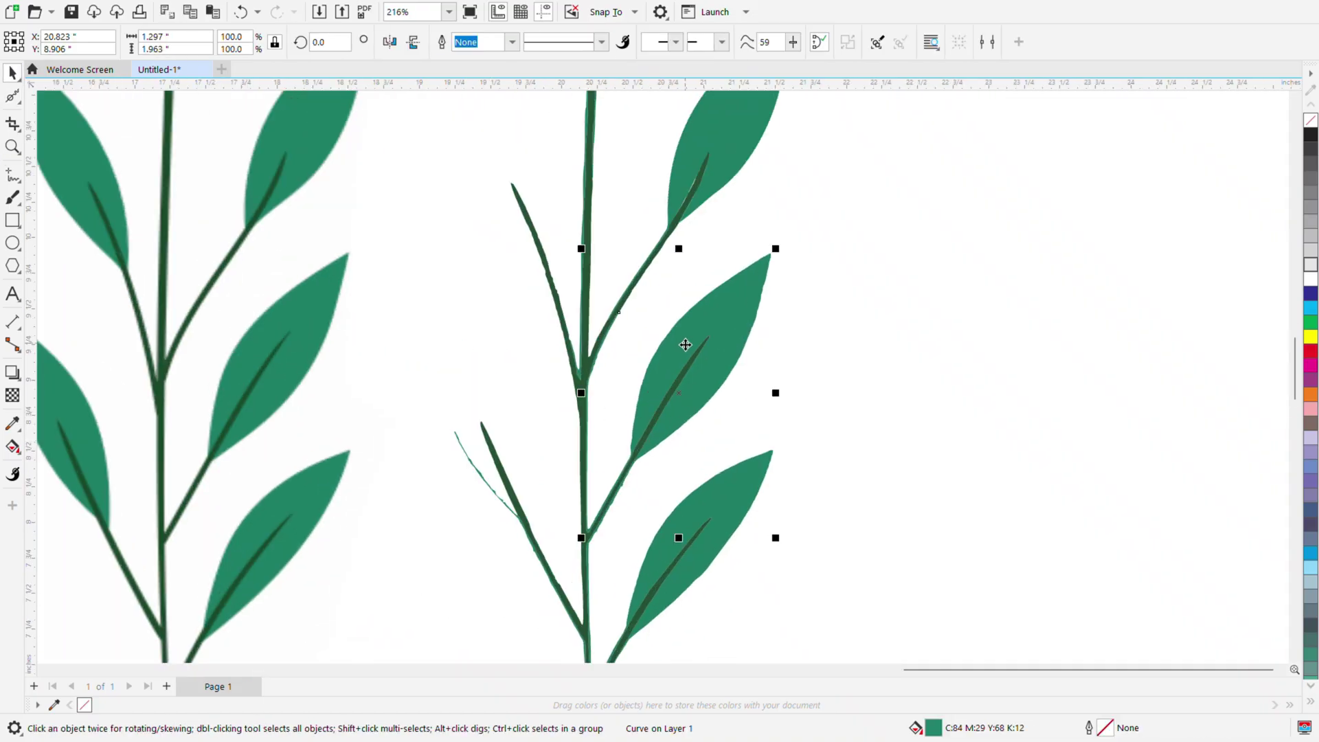
key("Delete")
left_click(742, 500)
key("Delete")
scroll(537, 447, "down", 3)
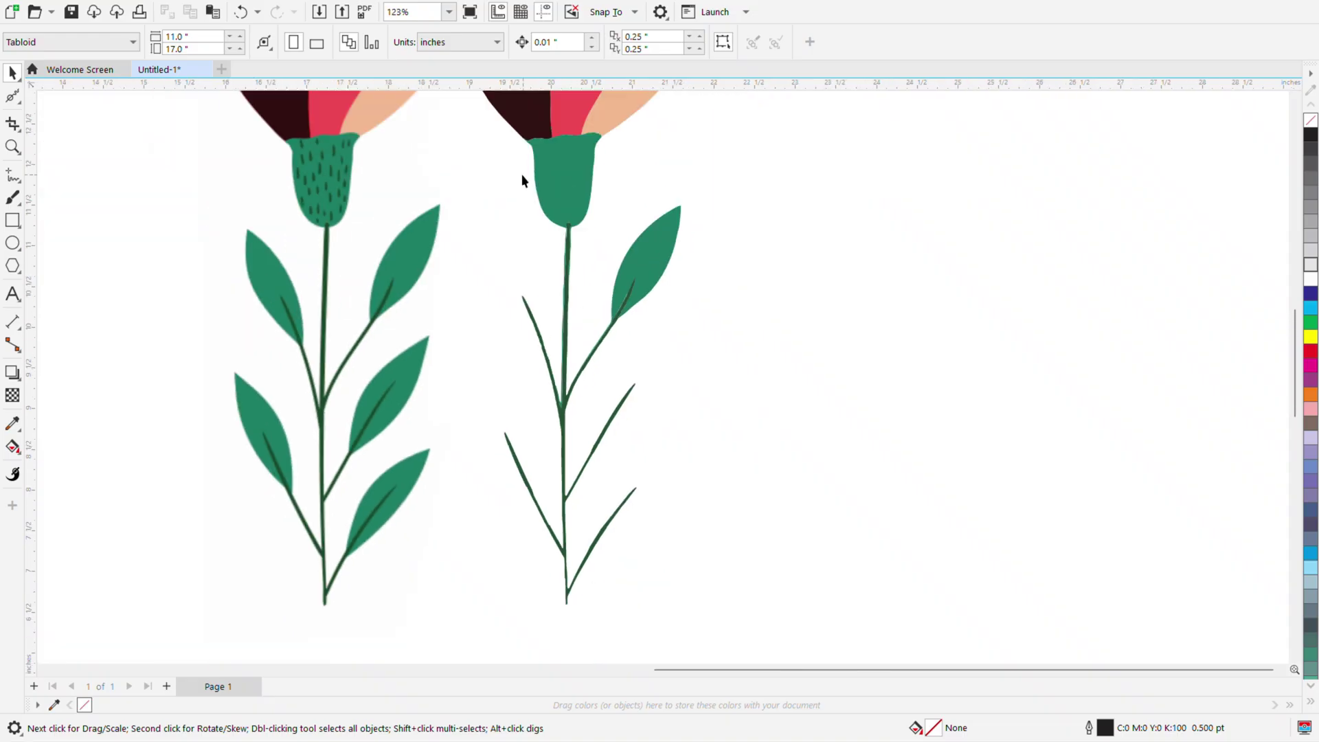
scroll(522, 181, "up", 3)
left_click(762, 286)
key("Delete")
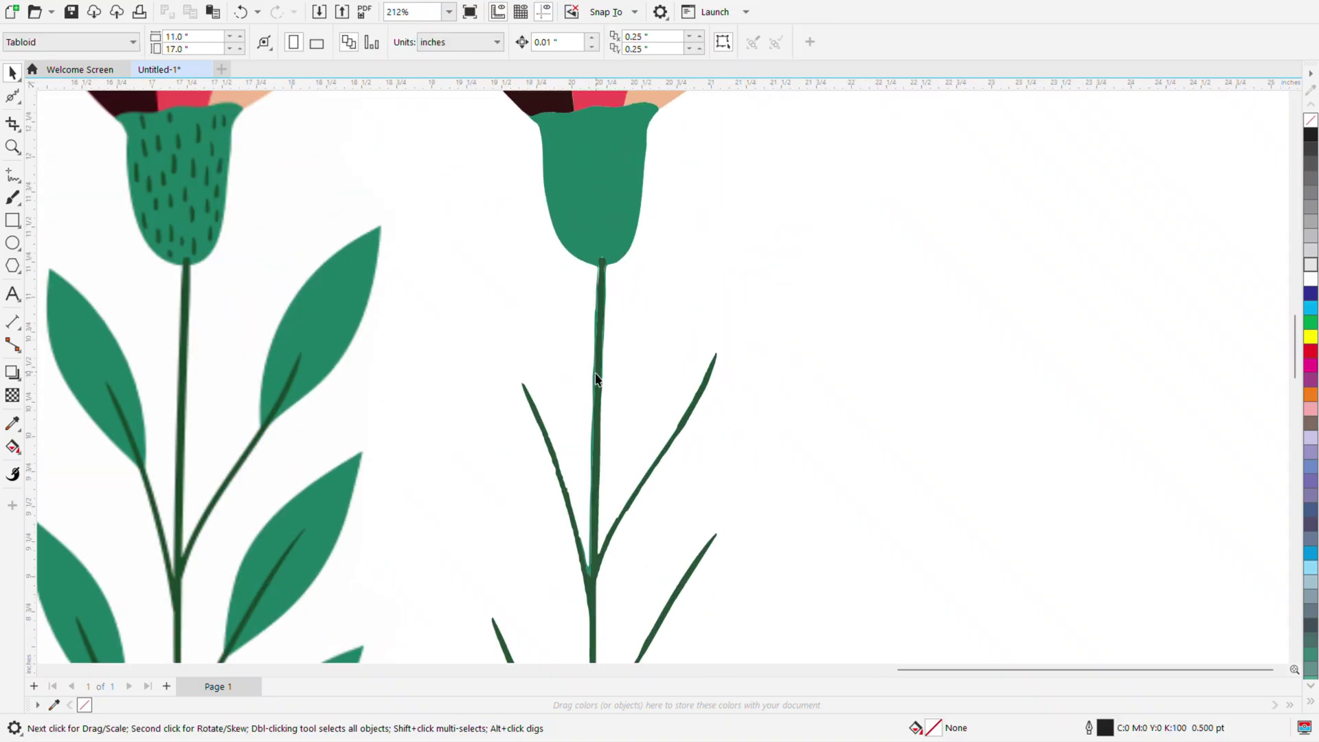
Delete the dark stem and branch shape from the traced flower.
left_click(595, 378)
key("Delete")
scroll(596, 375, "down", 3)
Delete the group of stem nodes hanging below the traced green flower base.
left_click(596, 339)
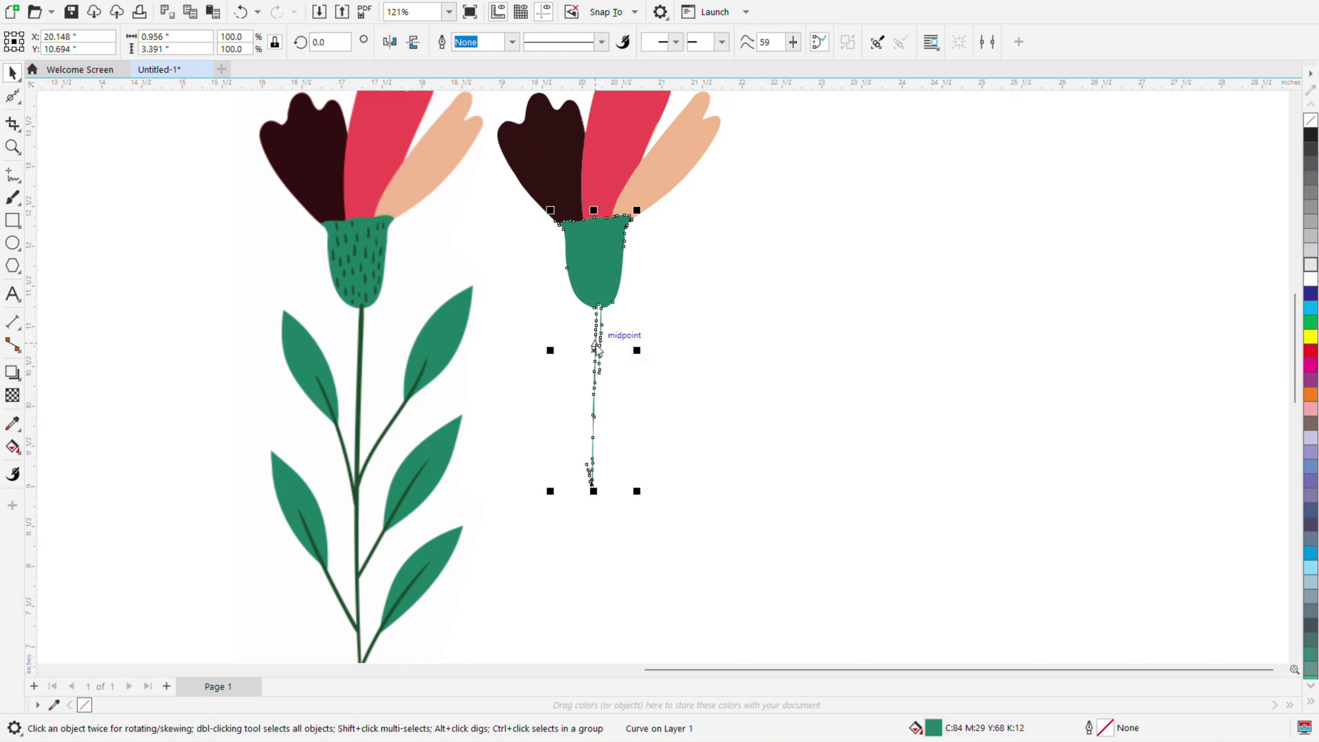
scroll(584, 266, "up", 3)
key("F10")
scroll(579, 329, "down", 2)
left_click_drag(542, 327, 609, 572)
key("Delete")
key("ctrl+z")
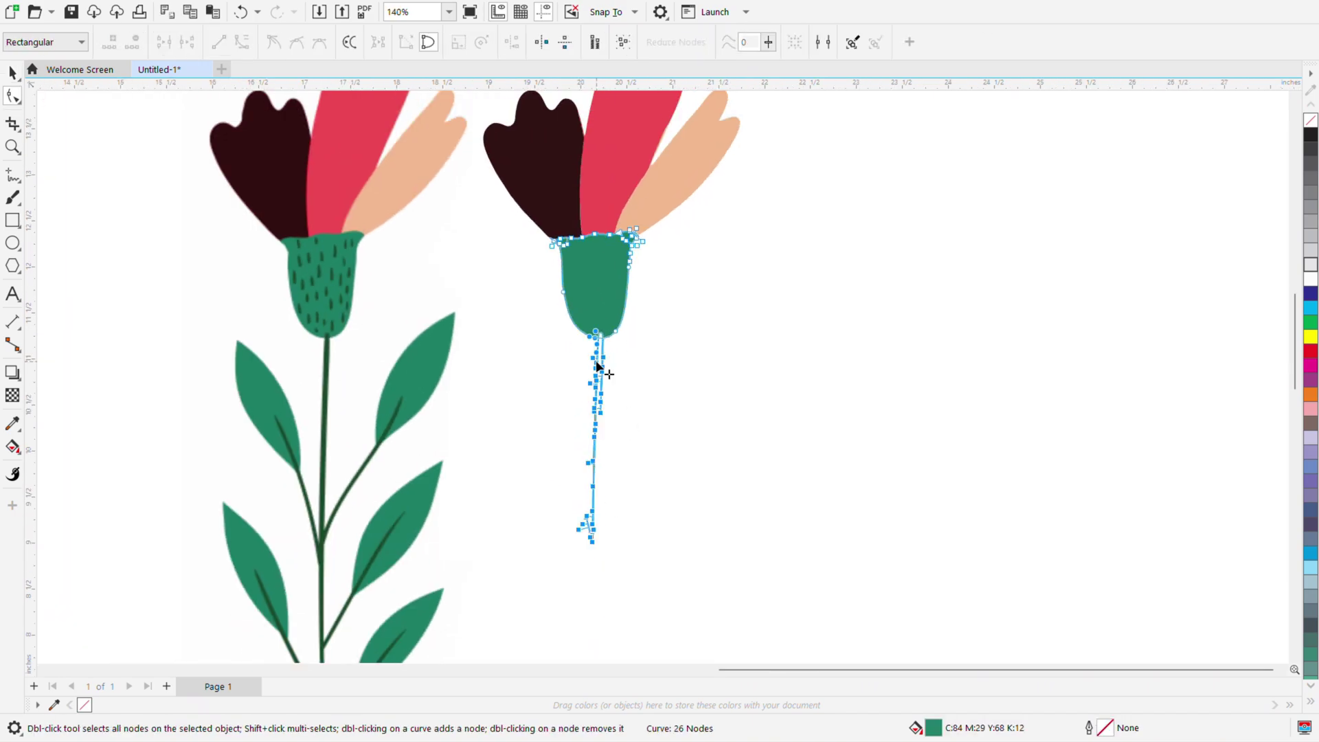
scroll(558, 345, "up", 3)
left_click_drag(559, 331, 645, 629)
key("Delete")
scroll(619, 454, "down", 2)
Remove the excess nodes where the leftover stem joins the bottom of the green flower base.
scroll(604, 283, "up", 4)
double_click(688, 259)
left_click(674, 281)
double_click(673, 281)
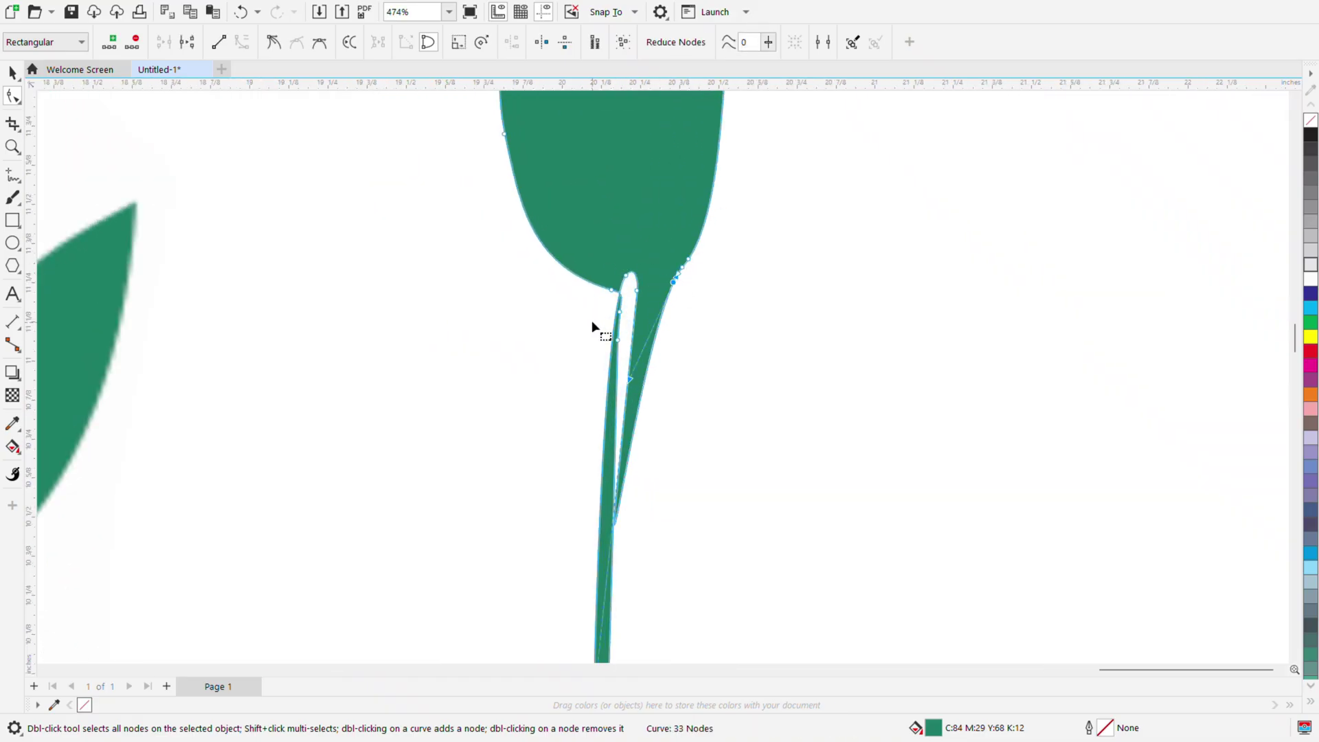
left_click_drag(597, 305, 640, 347)
key("Delete")
left_click(692, 318)
left_click(221, 43)
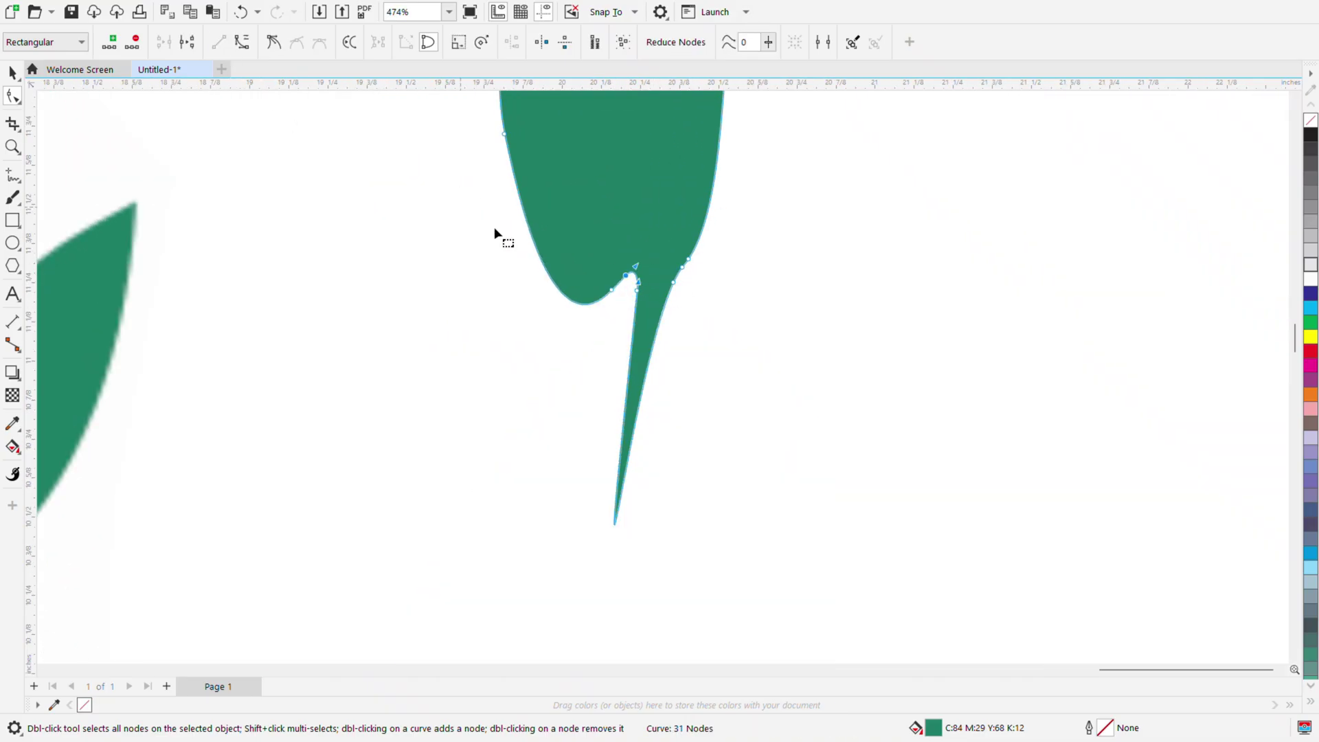
Delete the remaining stem spike nodes and convert the green flower base's bottom segment to a straight line.
scroll(619, 257, "up", 2)
left_click_drag(604, 321, 634, 308)
double_click(558, 315)
left_click_drag(576, 243, 658, 359)
key("Delete")
scroll(657, 360, "down", 5)
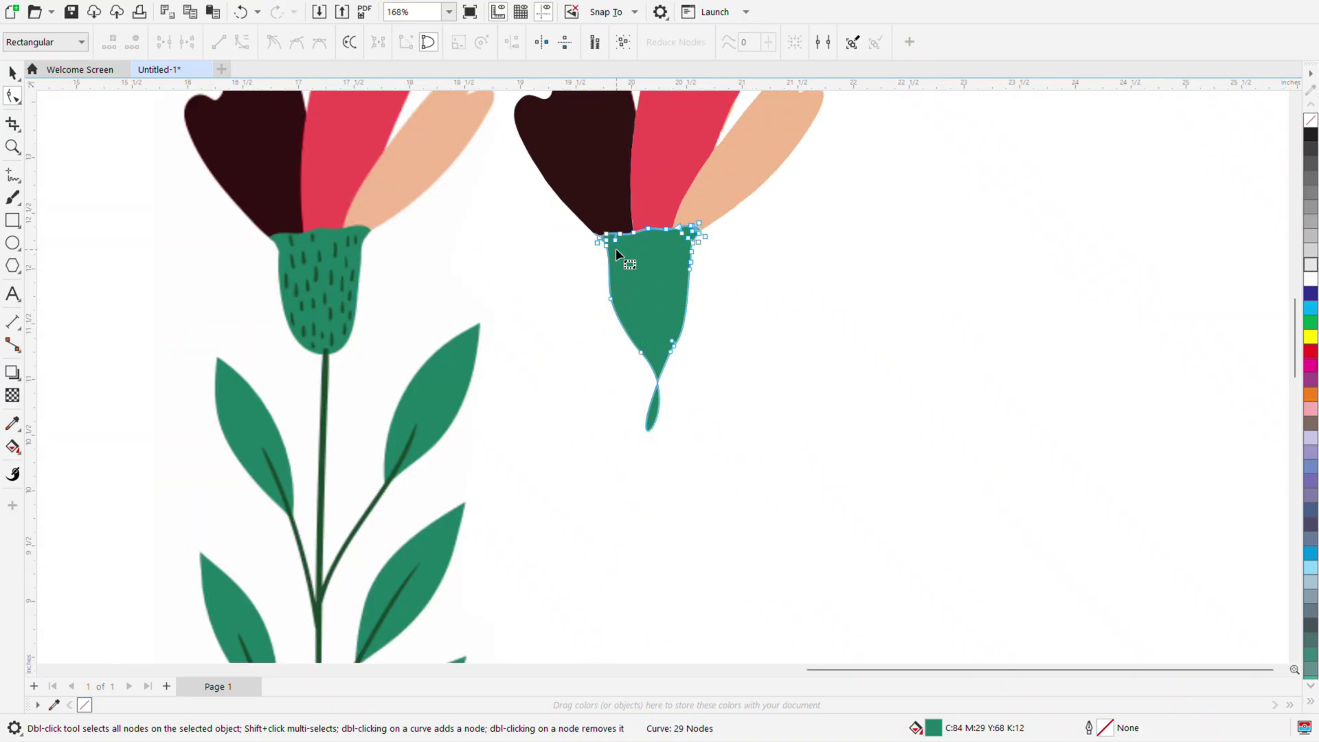
left_click(648, 363)
left_click(219, 43)
scroll(673, 314, "down", 2)
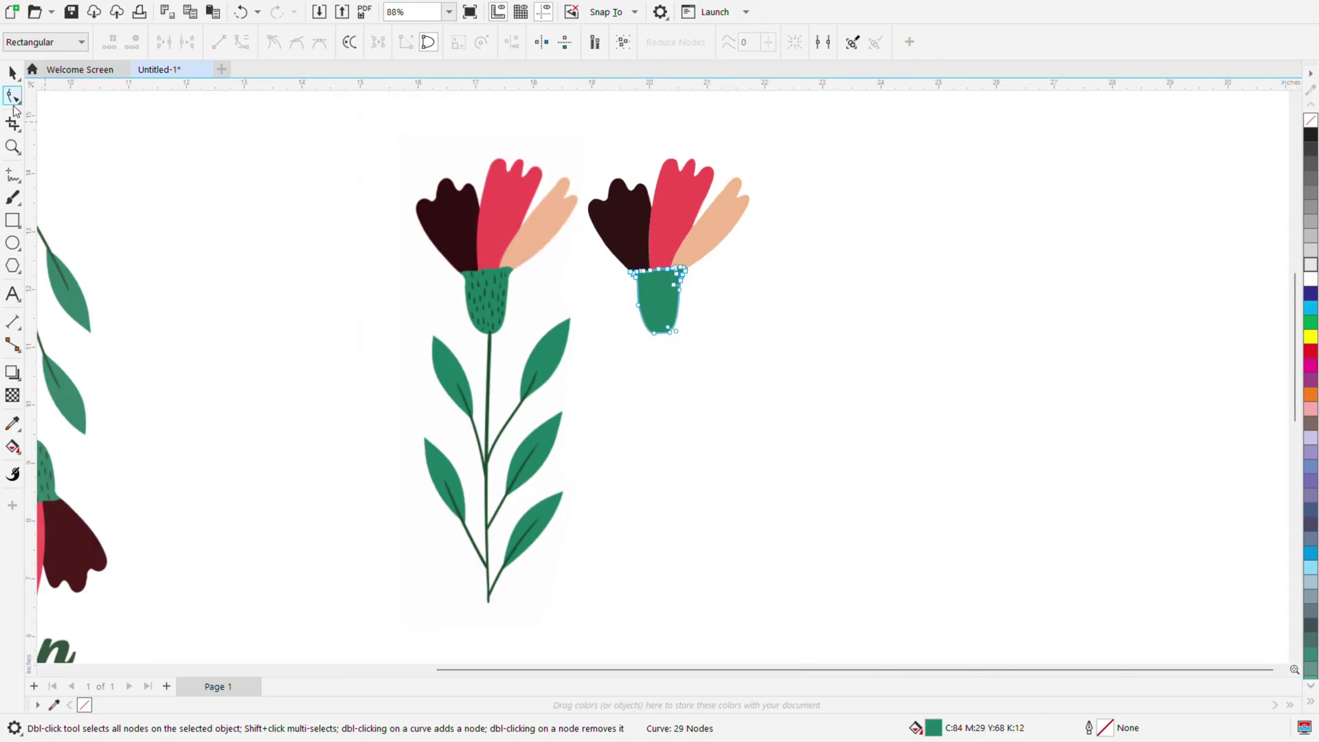
Draw short freehand test strokes over the upper right leaf of the source bitmap.
left_click(13, 75)
scroll(522, 392, "up", 4)
left_click(10, 176)
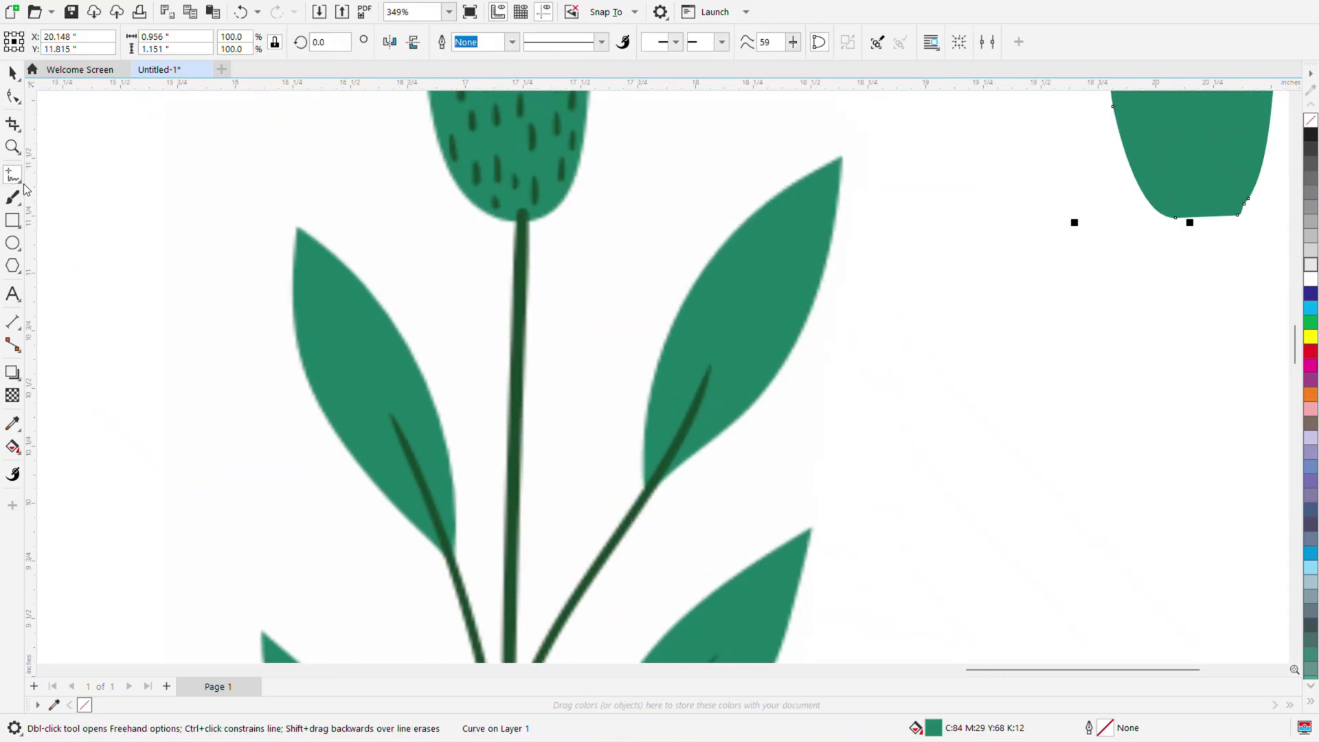
scroll(525, 219, "down", 1)
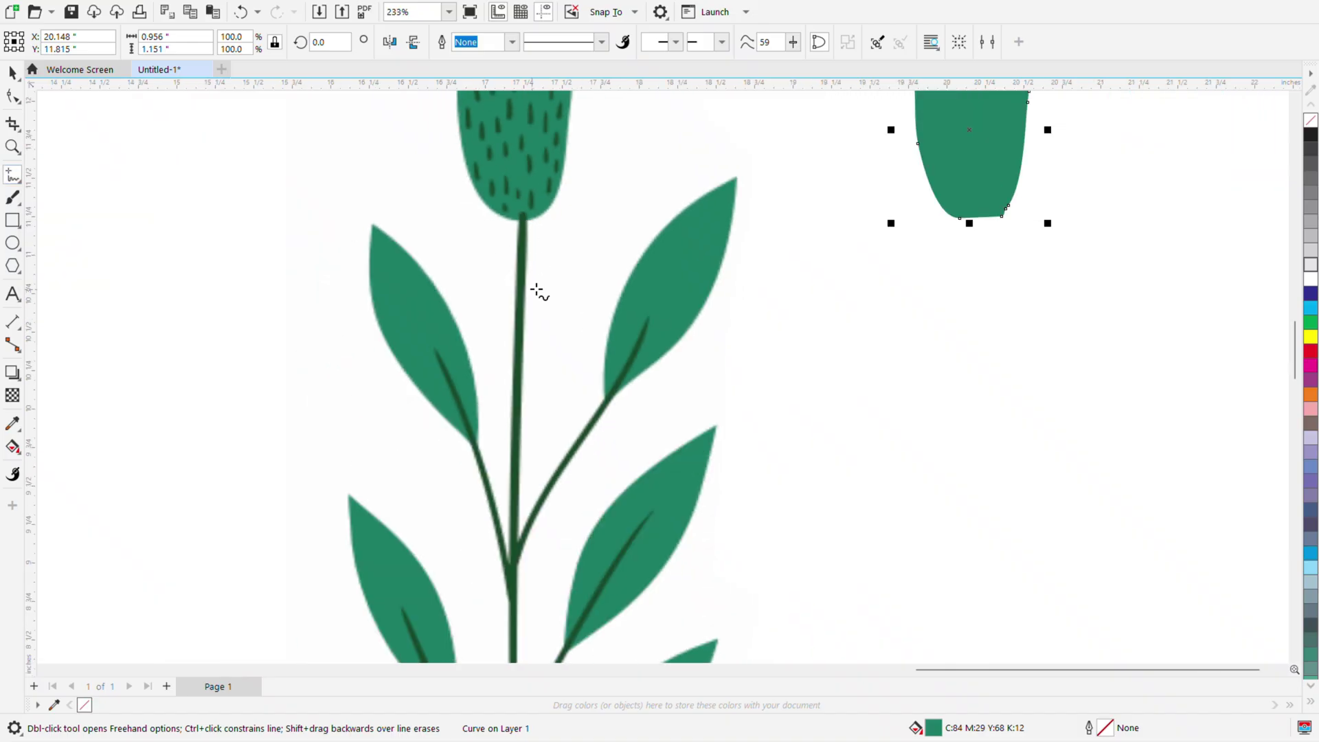
mouse_move(737, 245)
left_mouse_down()
mouse_move(705, 249)
mouse_move(725, 260)
left_mouse_up()
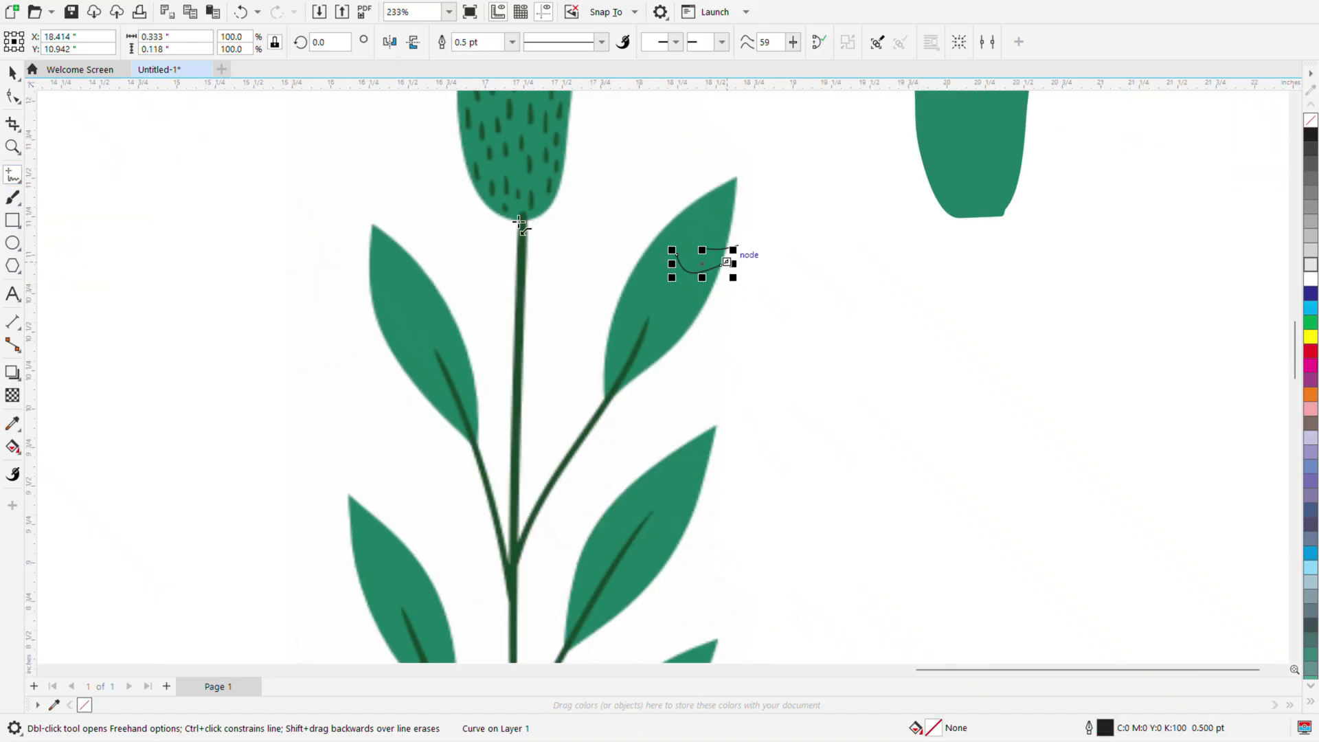
Outline the upper stem and its two branches freehand over the source bitmap, about 1.37 by 2.9 inches.
left_click_drag(520, 217, 518, 245)
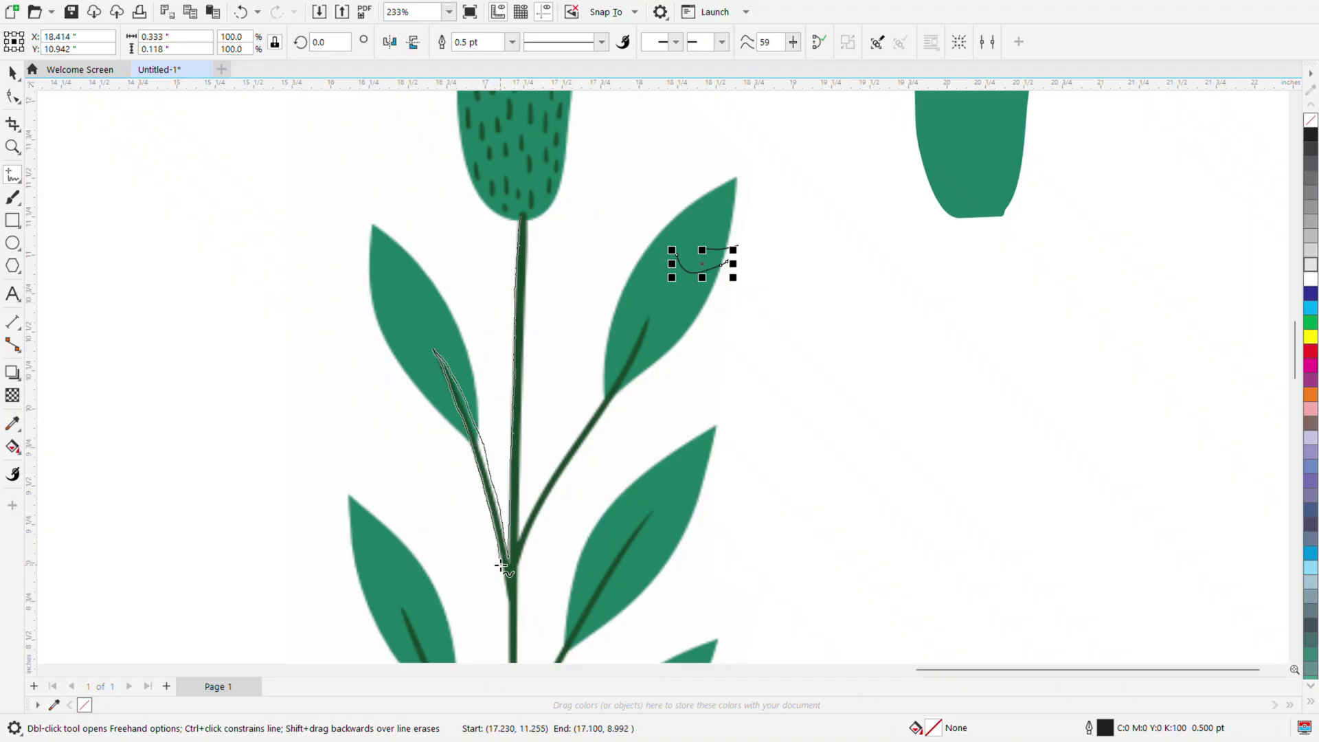
mouse_move(506, 638)
left_mouse_down()
mouse_move(508, 656)
mouse_move(517, 616)
left_mouse_up()
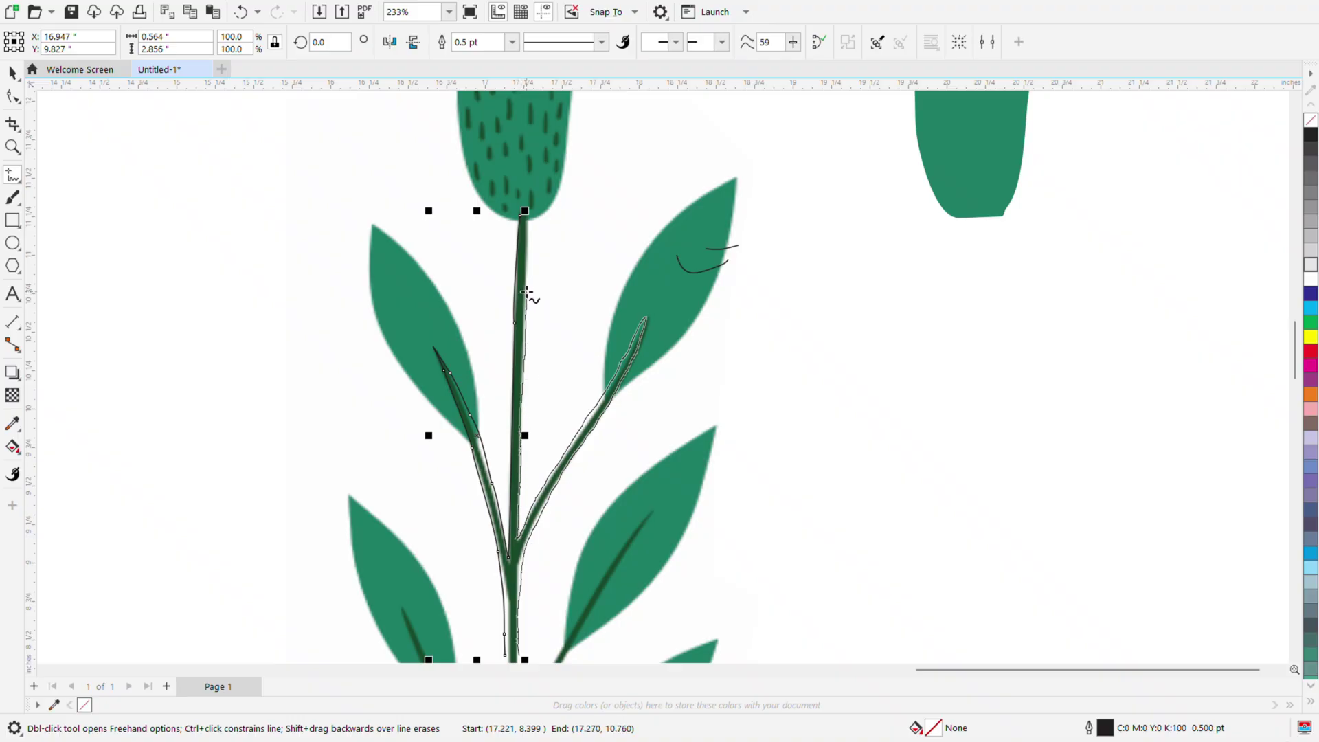
left_click_drag(529, 220, 521, 216)
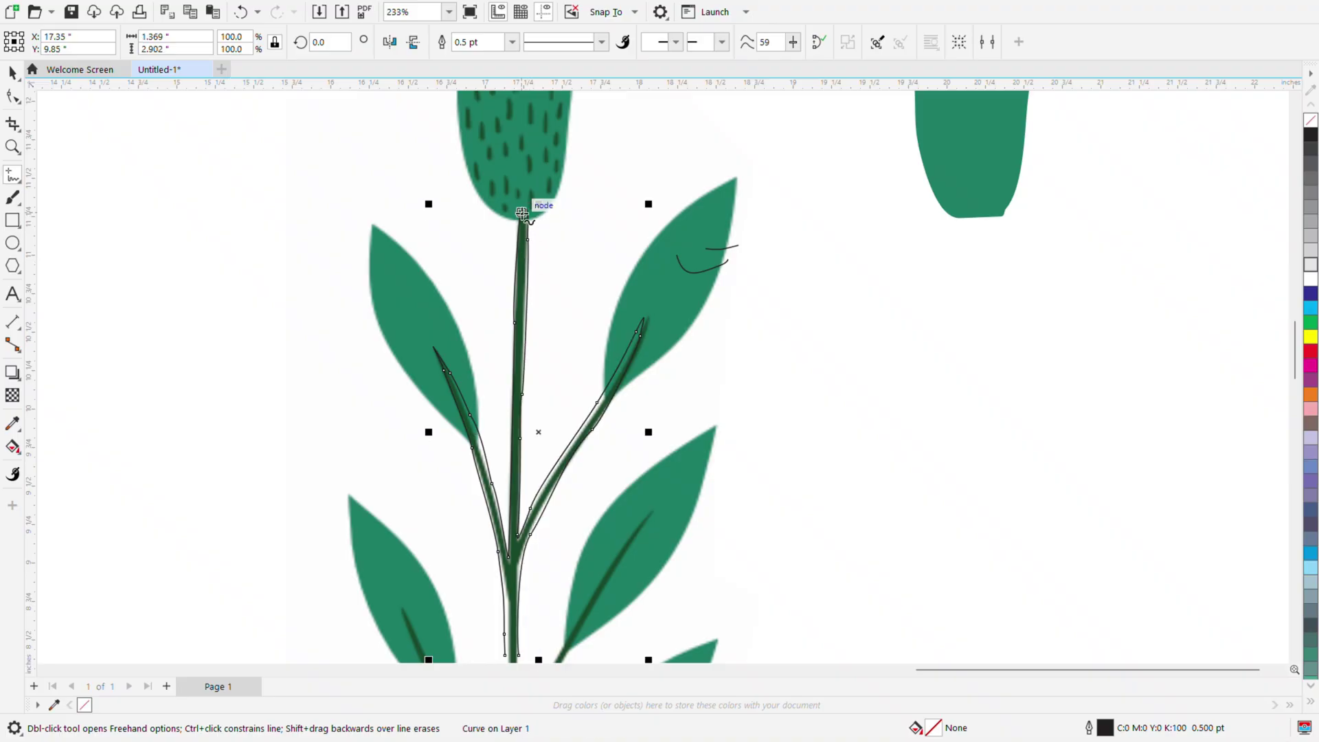
Outline the lower stem and its three branches freehand over the source bitmap, about 1.66 by 2.77 inches.
scroll(611, 329, "down", 3)
scroll(602, 497, "up", 2)
scroll(605, 499, "up", 2)
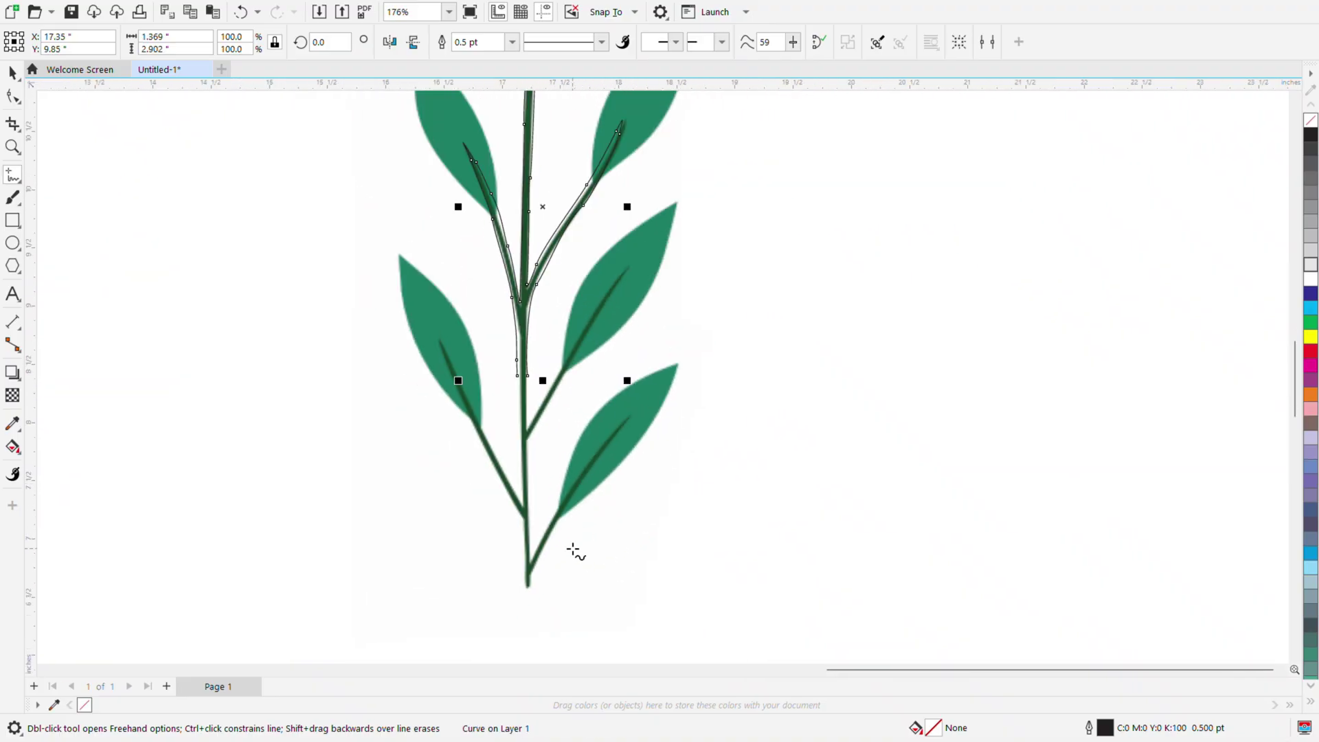
left_click_drag(398, 278, 417, 319)
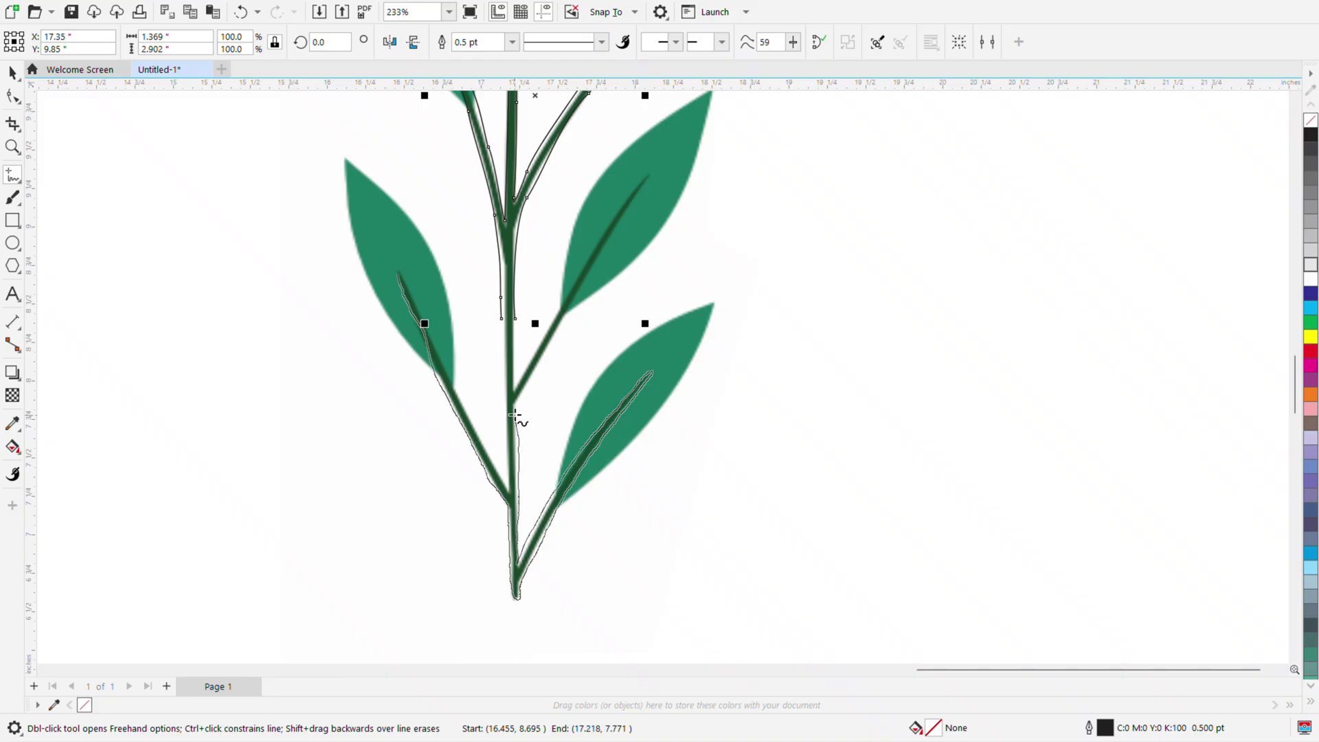
left_click_drag(603, 246, 640, 188)
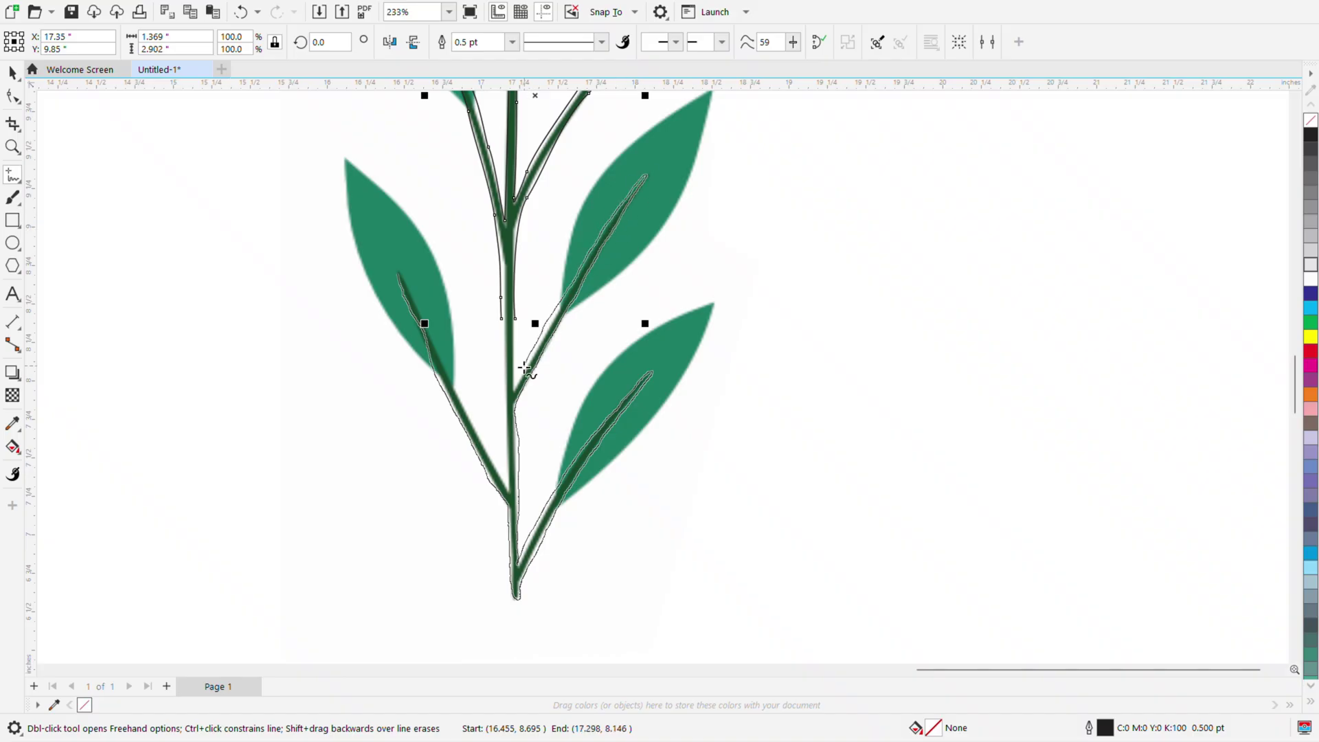
mouse_move(514, 338)
left_mouse_down()
mouse_move(515, 320)
mouse_move(506, 340)
left_mouse_up()
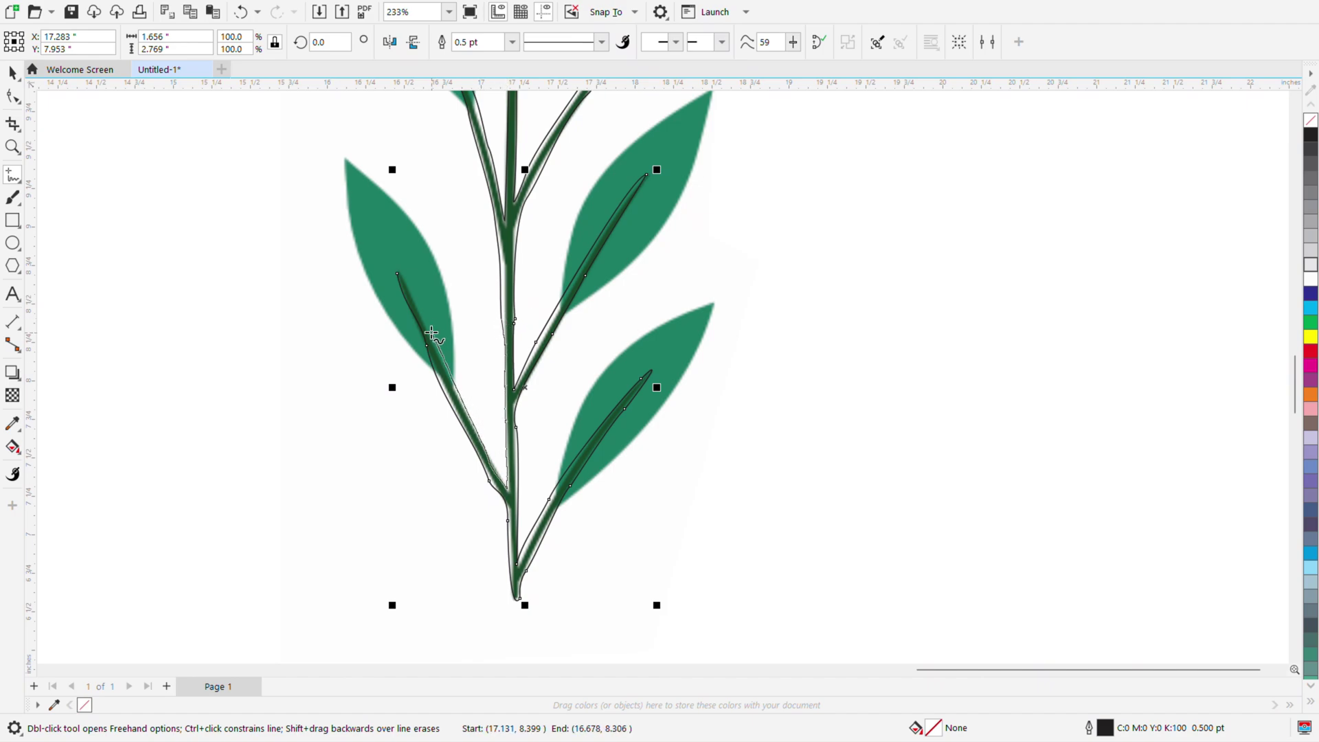
left_click_drag(420, 308, 399, 274)
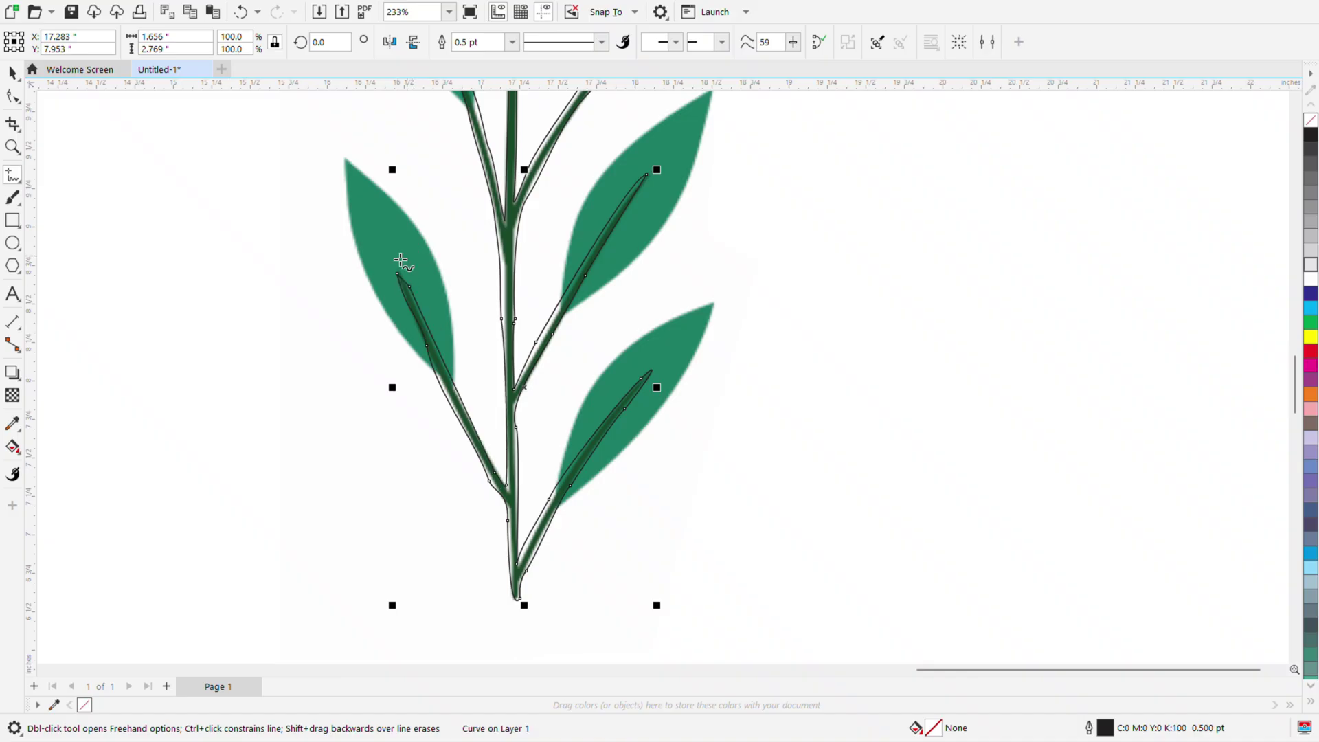
Edit the lower stem outline's nodes to fit the left branch's outer edge to the branch in the bitmap.
left_click(12, 73)
scroll(532, 464, "up", 2)
double_click(460, 510)
scroll(476, 545, "up", 2)
left_click_drag(490, 598, 465, 509)
double_click(501, 535)
left_click_drag(429, 461, 342, 278)
left_click_drag(441, 438, 415, 415)
scroll(385, 504, "down", 4)
scroll(348, 271, "up", 4)
scroll(416, 370, "down", 3)
scroll(374, 275, "up", 5)
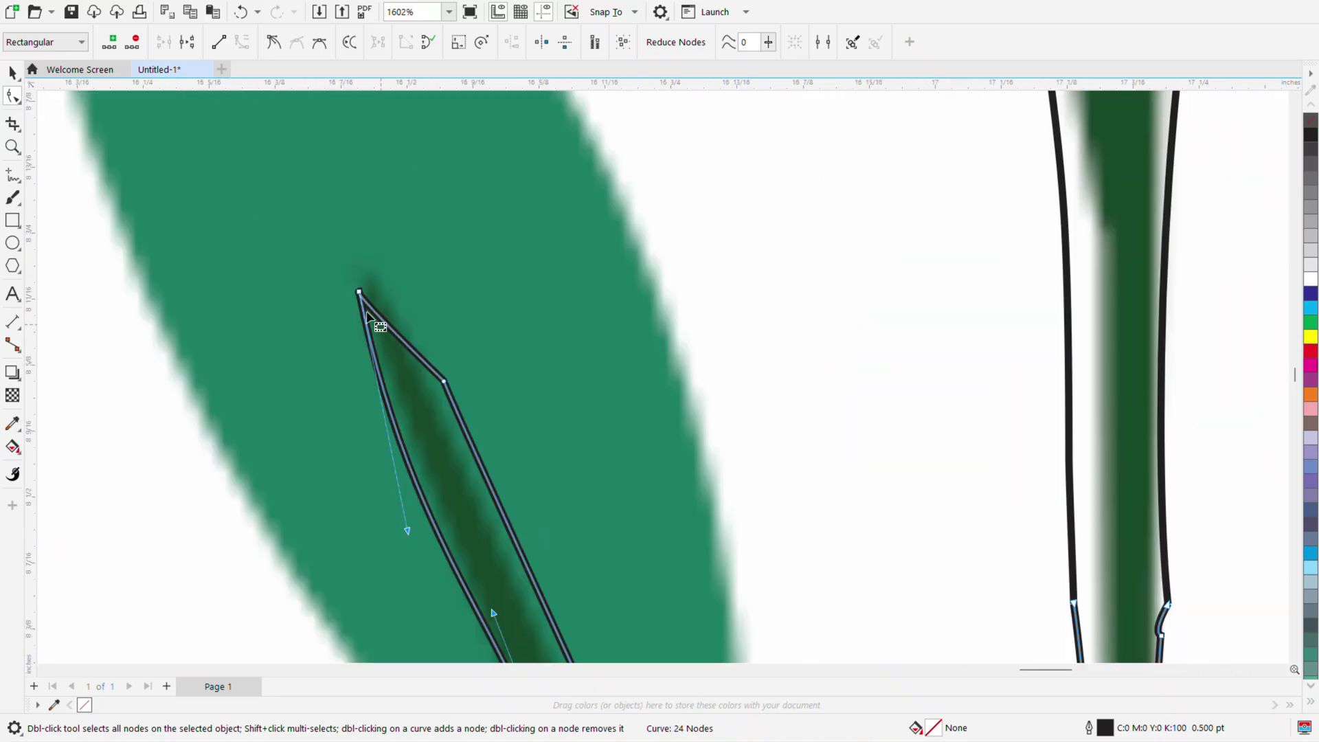
Add and reposition nodes around the left branch's tip so the outline closely follows its pointed end.
double_click(384, 319)
left_click_drag(385, 319, 374, 279)
scroll(383, 311, "down", 3)
scroll(412, 334, "up", 4)
left_click_drag(410, 332, 394, 344)
scroll(349, 254, "down", 3)
left_click(329, 240)
mouse_move(324, 242)
left_mouse_down()
mouse_move(354, 295)
mouse_move(331, 234)
left_mouse_up()
left_click_drag(354, 367, 369, 348)
scroll(309, 271, "up", 6)
left_click_drag(435, 153, 407, 110)
scroll(507, 324, "down", 7)
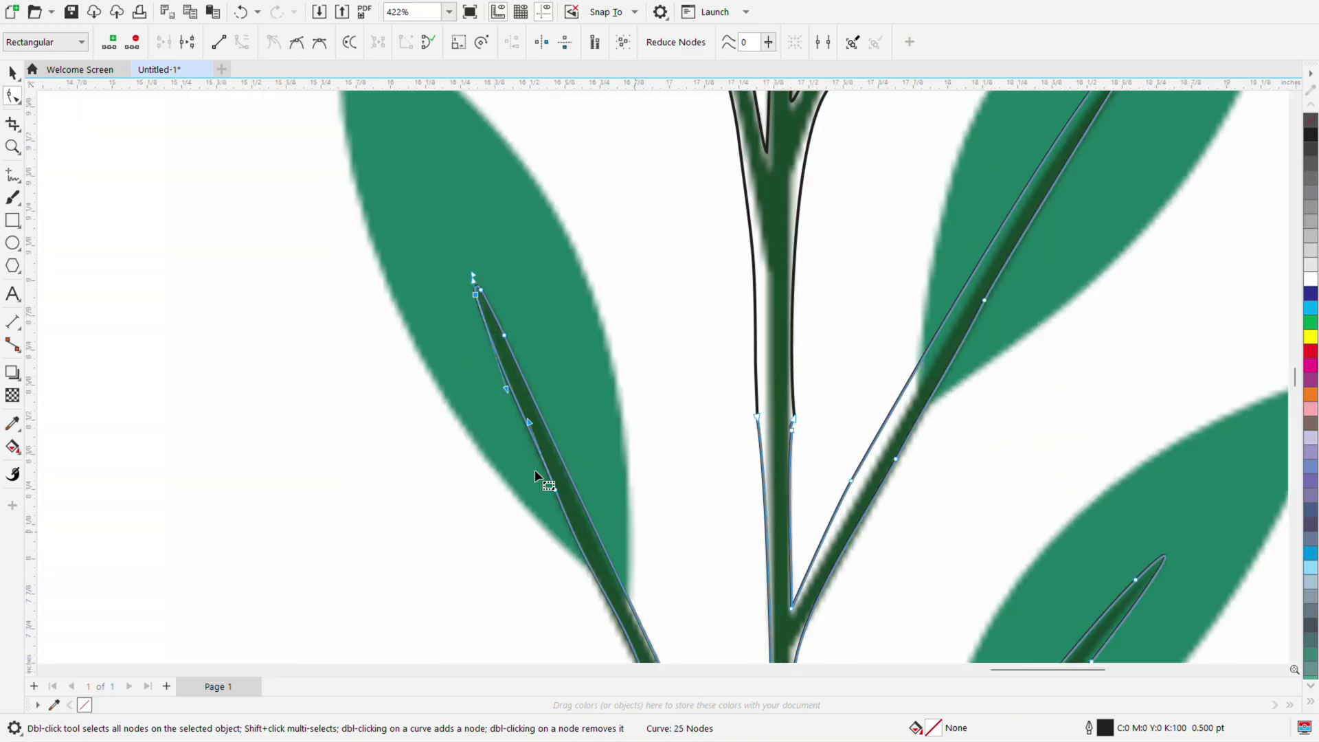
Add a node on the left branch's inner edge and remove a surplus node along that branch.
scroll(599, 473, "up", 4)
double_click(597, 479)
scroll(596, 477, "up", 2)
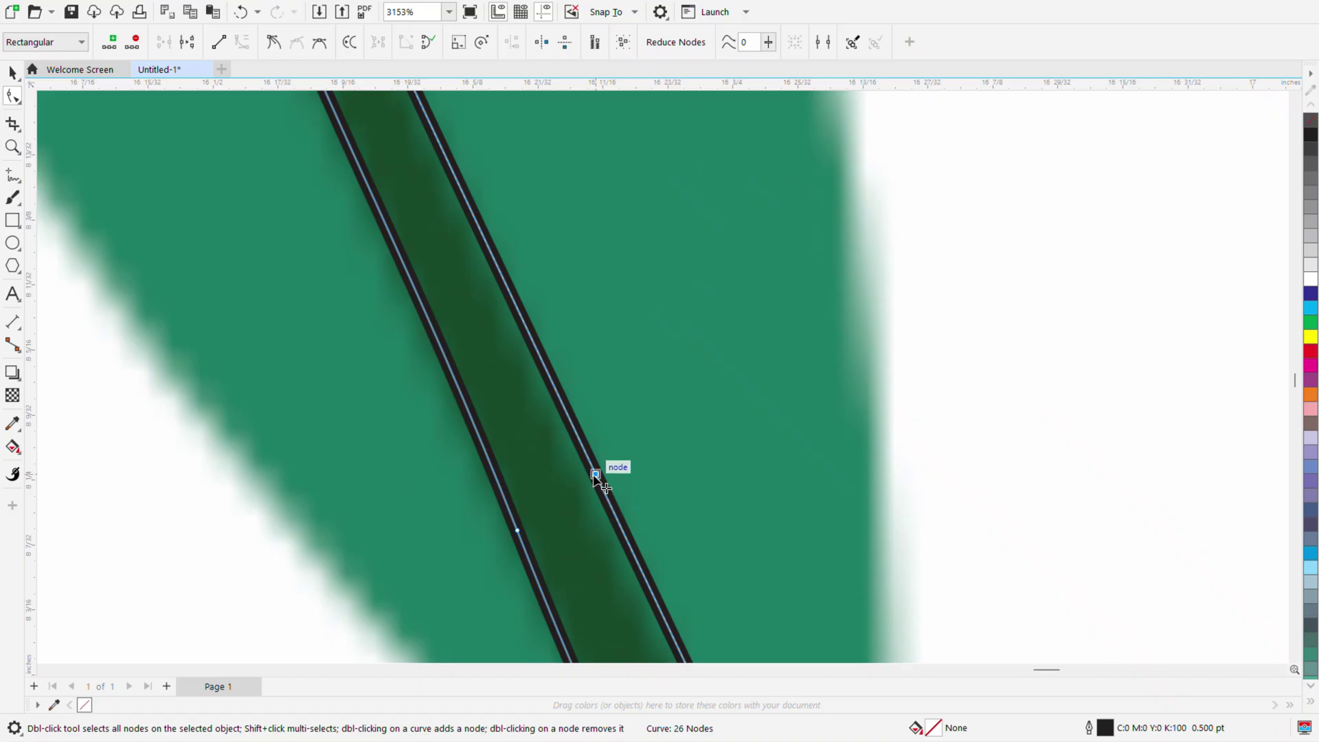
scroll(596, 479, "down", 6)
scroll(545, 498, "up", 3)
double_click(532, 479)
scroll(581, 543, "down", 6)
scroll(501, 460, "up", 5)
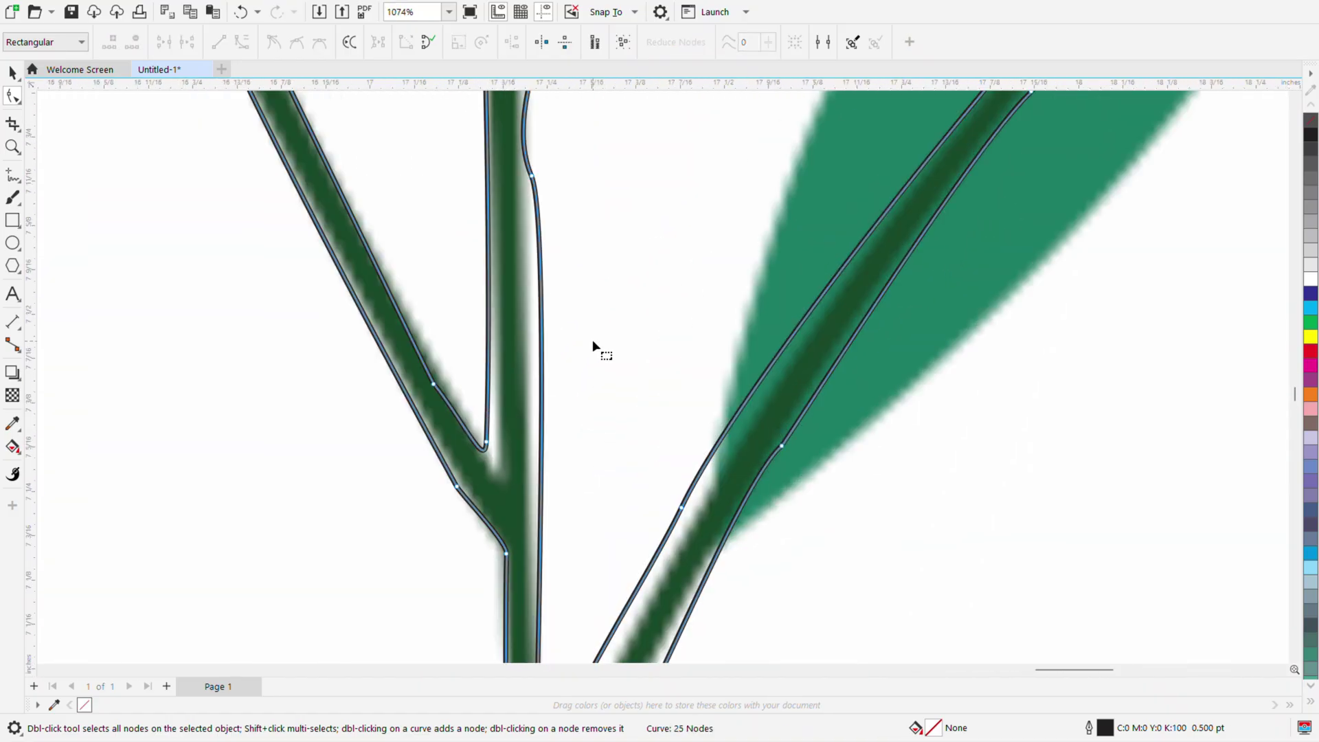
Move the fork between the left branch and main stem down into place and adjust the neighbouring branch-edge nodes.
scroll(450, 450, "up", 2)
left_click_drag(510, 443, 526, 474)
scroll(525, 474, "down", 4)
scroll(470, 378, "up", 4)
double_click(464, 371)
left_click(532, 501)
double_click(531, 499)
scroll(532, 503, "down", 5)
scroll(561, 297, "up", 3)
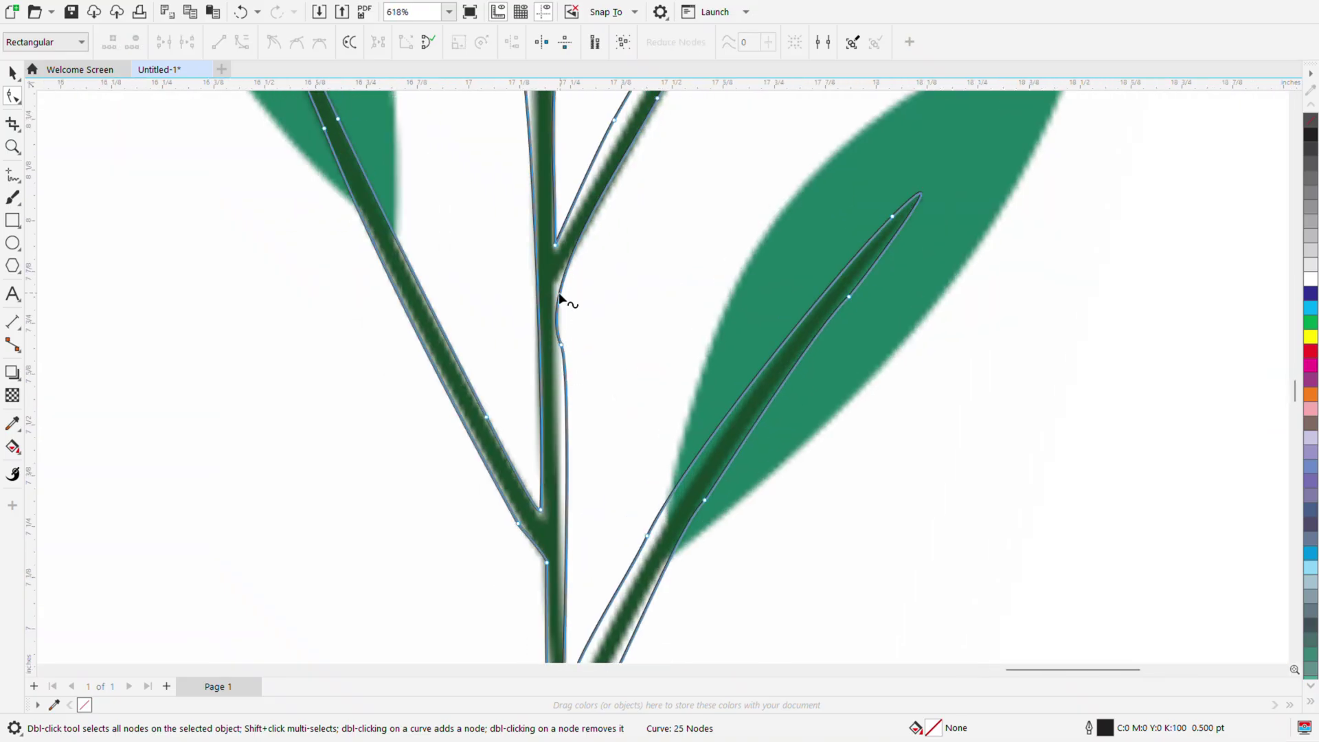
Add and reposition nodes on the main stem's right edge below the middle right branch to narrow the outline.
double_click(561, 288)
left_click_drag(560, 289, 554, 282)
left_click_drag(561, 345, 559, 446)
double_click(560, 266)
left_click_drag(560, 266, 579, 246)
scroll(552, 496, "up", 3)
left_click(563, 394)
left_click_drag(544, 107, 570, 125)
scroll(573, 275, "down", 3)
scroll(569, 313, "up", 3)
scroll(558, 305, "down", 2)
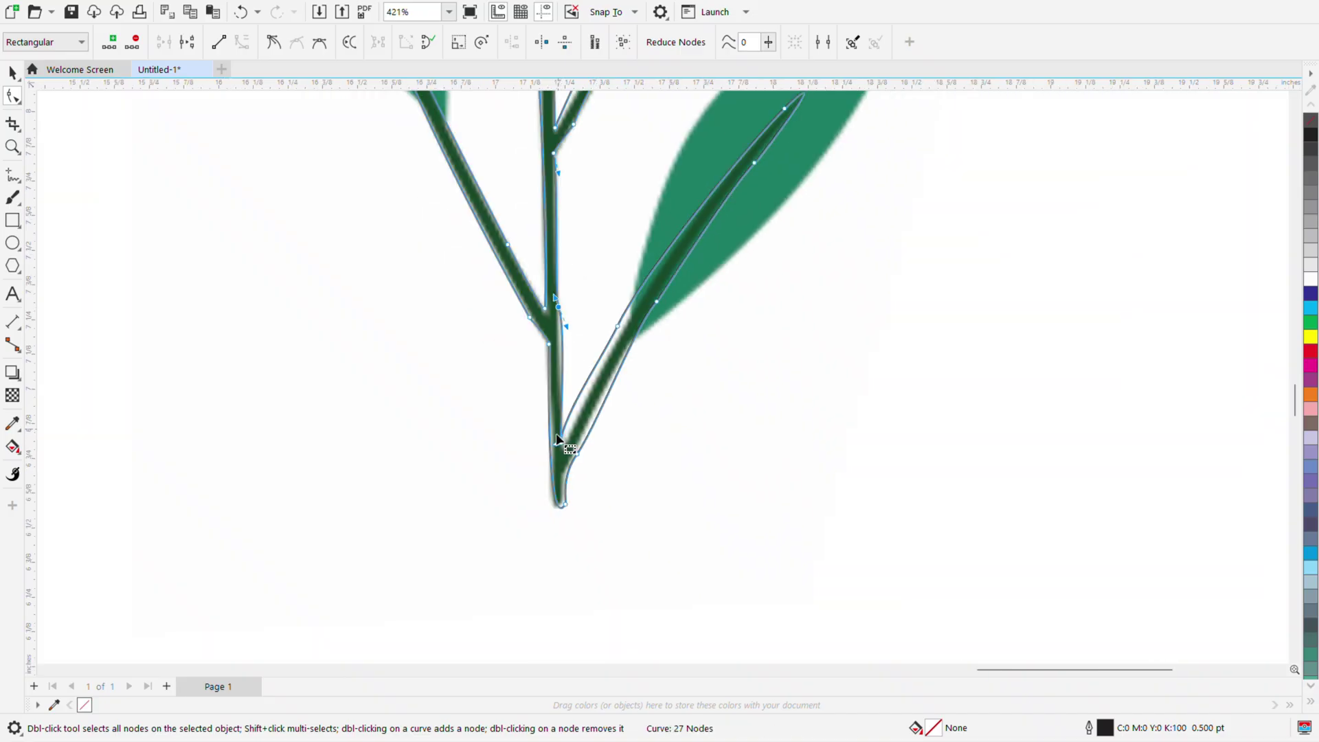
Reshape the fork with the lowest right branch, adding a node below it and another at the stem's bottom tip.
scroll(564, 404, "up", 1)
left_click_drag(573, 285, 534, 465)
scroll(565, 306, "up", 1)
scroll(548, 422, "down", 3)
scroll(546, 485, "up", 3)
left_click(547, 460)
double_click(548, 379)
left_click_drag(547, 380, 539, 364)
double_click(520, 479)
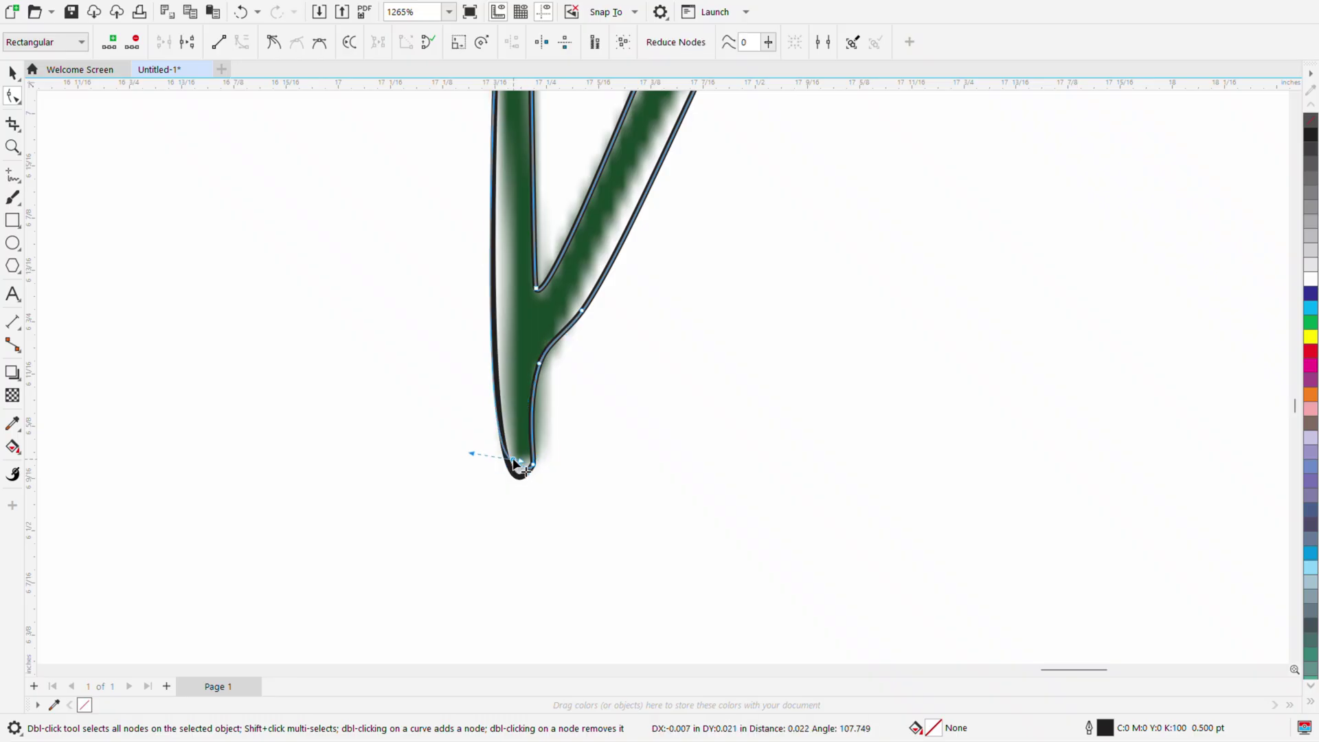
Add a node on the left edge near the stem's base, pull it inward and tidy the nodes rounding the bottom tip.
scroll(508, 453, "down", 2)
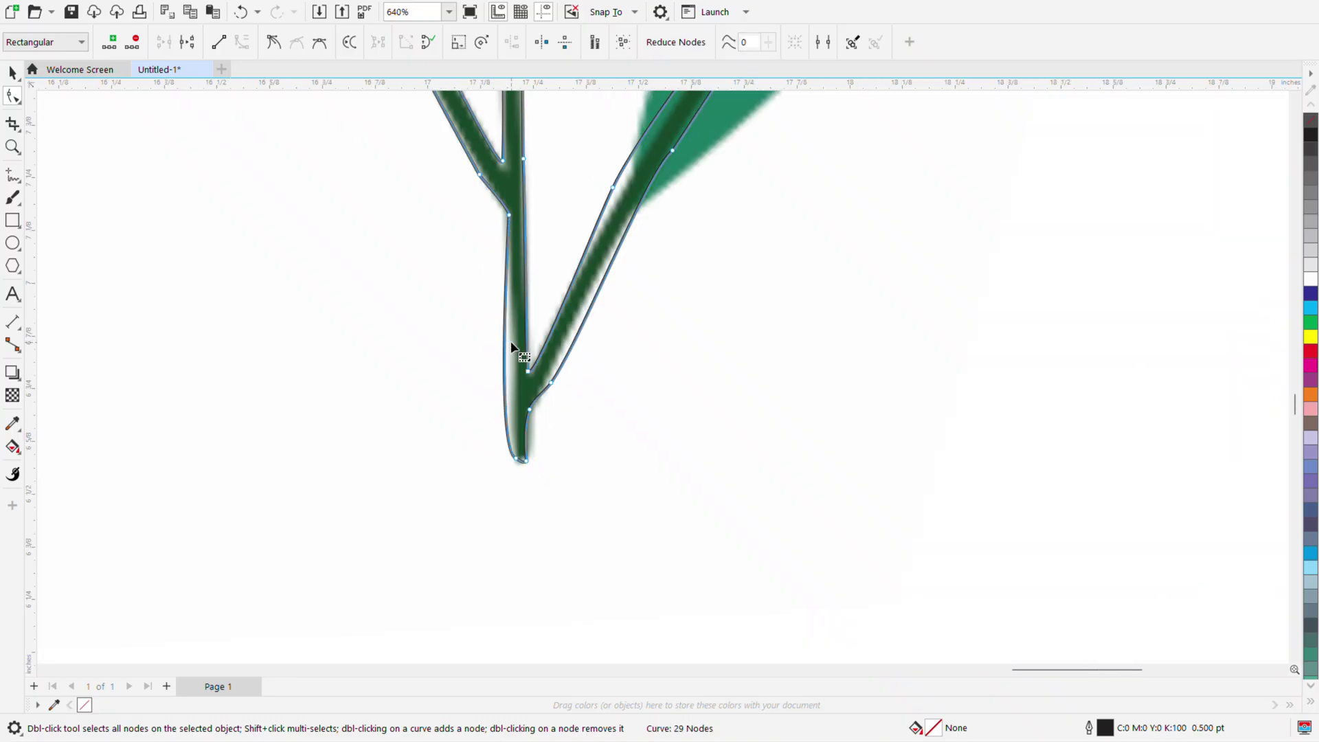
scroll(509, 361, "up", 1)
double_click(503, 361)
left_click_drag(503, 362, 517, 362)
scroll(539, 562, "up", 1)
double_click(504, 542)
mouse_move(540, 546)
left_mouse_down()
mouse_move(541, 518)
mouse_move(512, 536)
mouse_move(532, 528)
left_mouse_up()
double_click(516, 539)
Fit the right edge of the stem's base and the underside of the lowest branch junction to the dark stem.
left_click_drag(525, 433, 539, 427)
left_click_drag(554, 343, 545, 345)
scroll(546, 338, "down", 1)
scroll(574, 269, "up", 1)
left_click(610, 308)
scroll(580, 324, "down", 2)
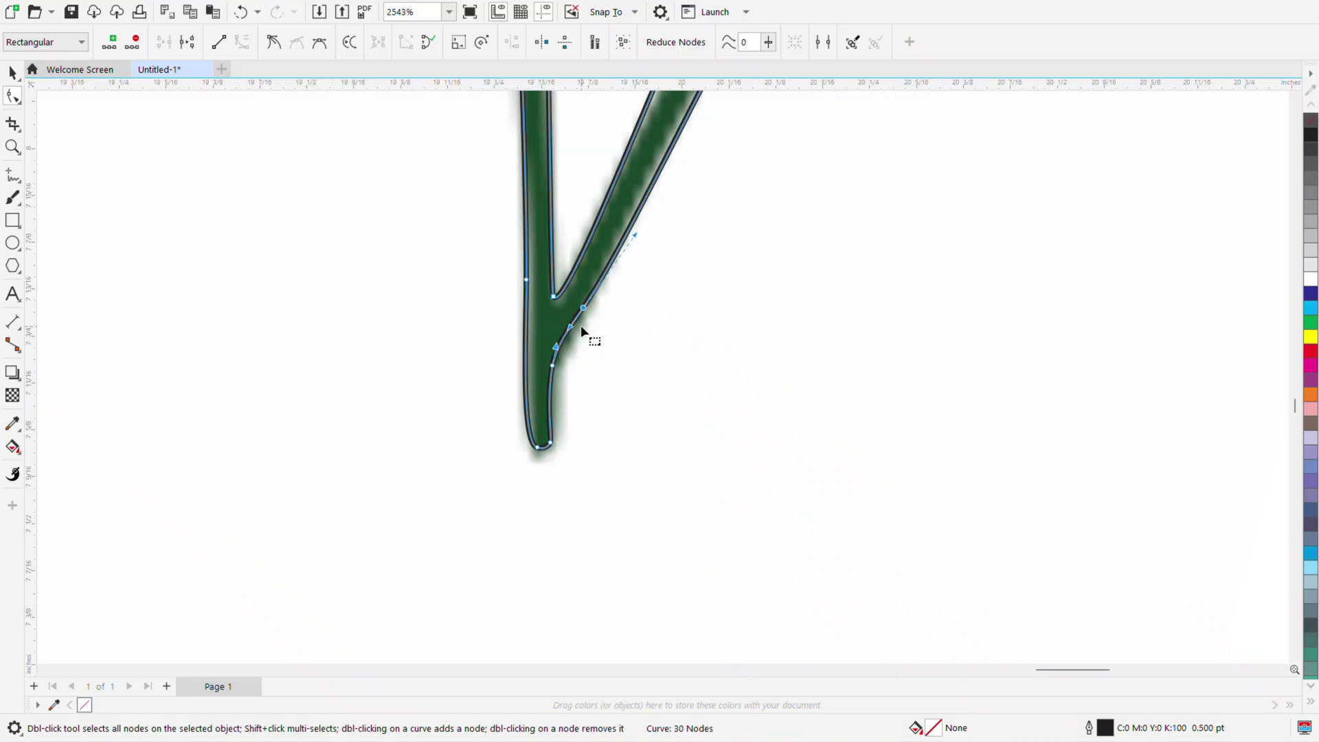
Fit the lowest right branch's upper edge to the bitmap and redistribute the nodes along its underside.
scroll(612, 185, "down", 2)
scroll(596, 337, "up", 3)
left_click_drag(591, 369, 591, 361)
scroll(592, 362, "down", 5)
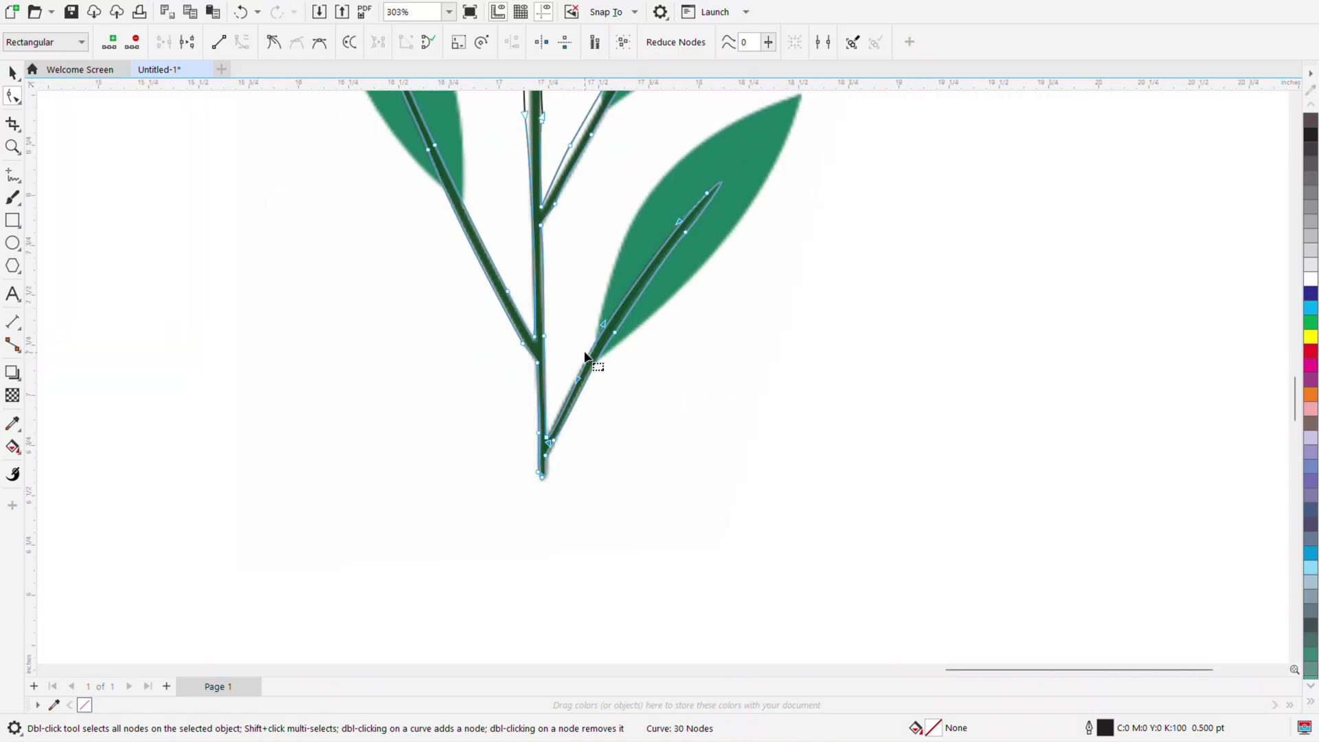
scroll(696, 288, "up", 5)
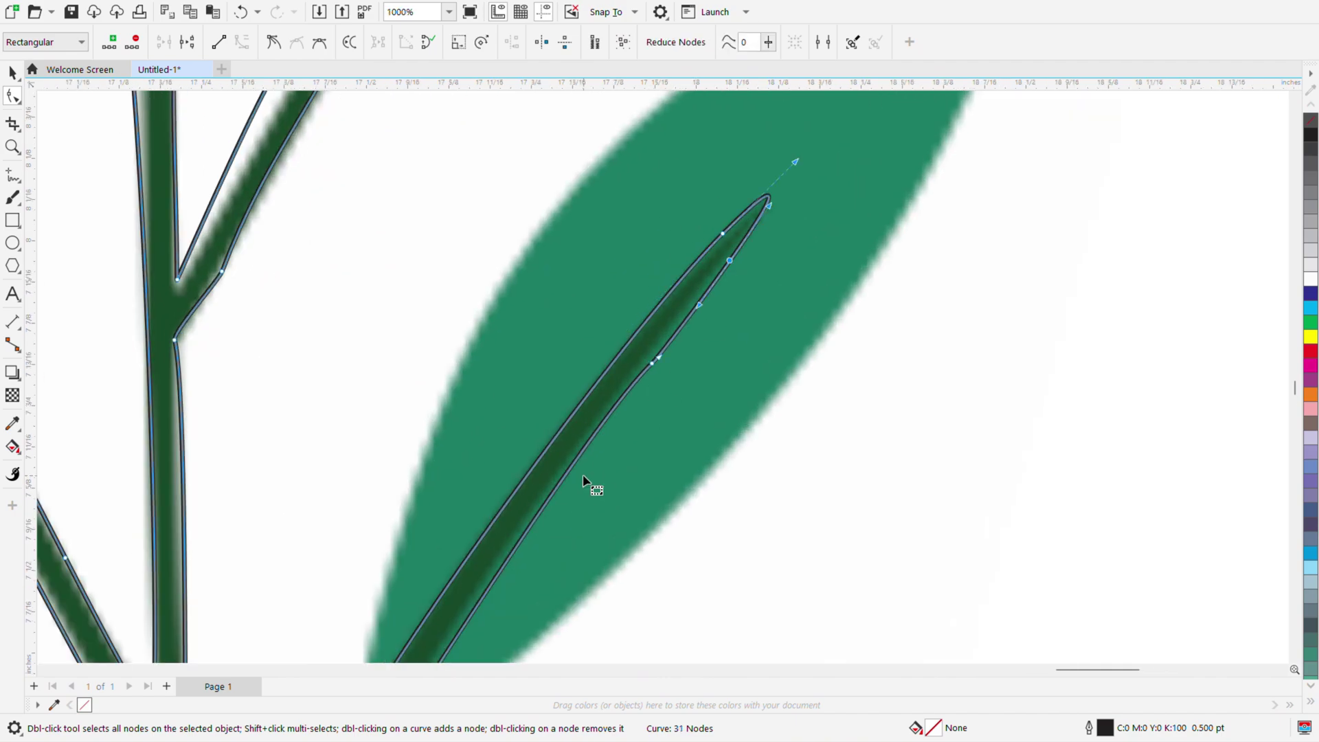
left_click(583, 452)
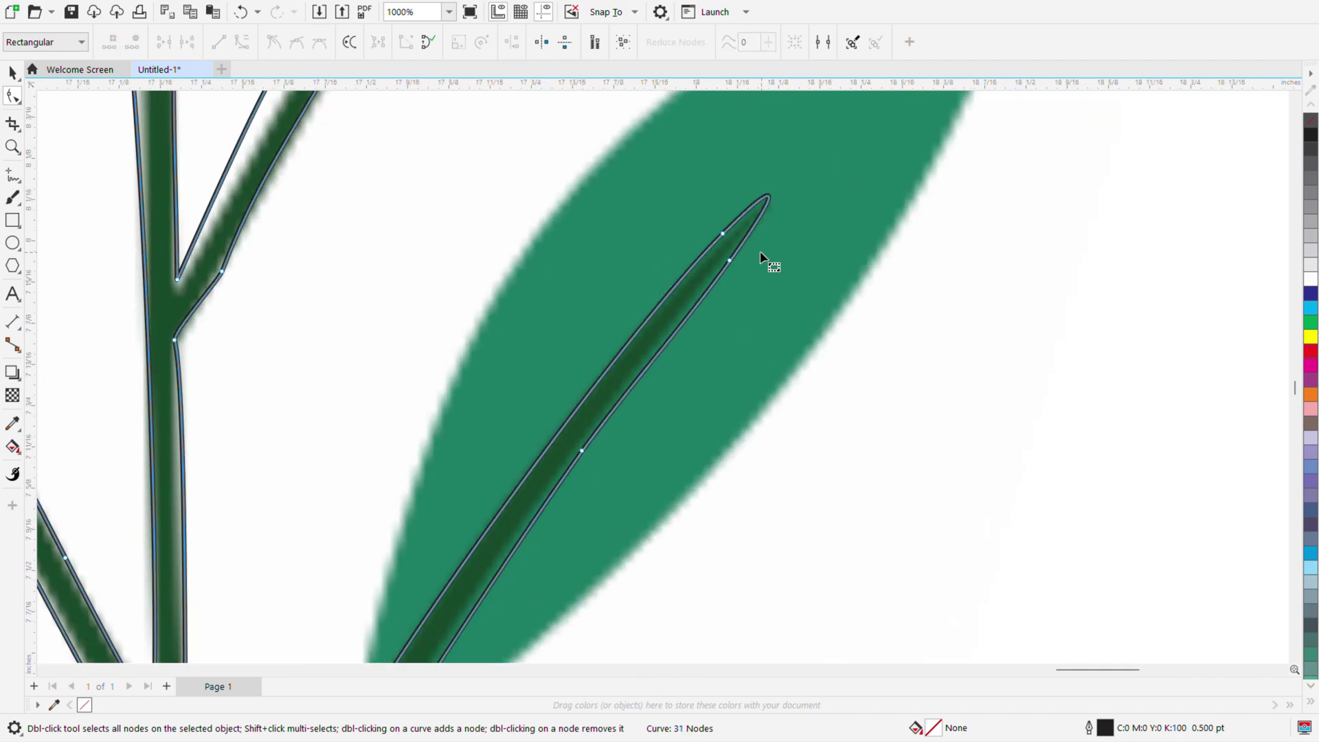
scroll(764, 257, "down", 5)
Pull the stem's right edge inward beneath the middle right branch and add nodes to shape the junction.
scroll(502, 192, "up", 8)
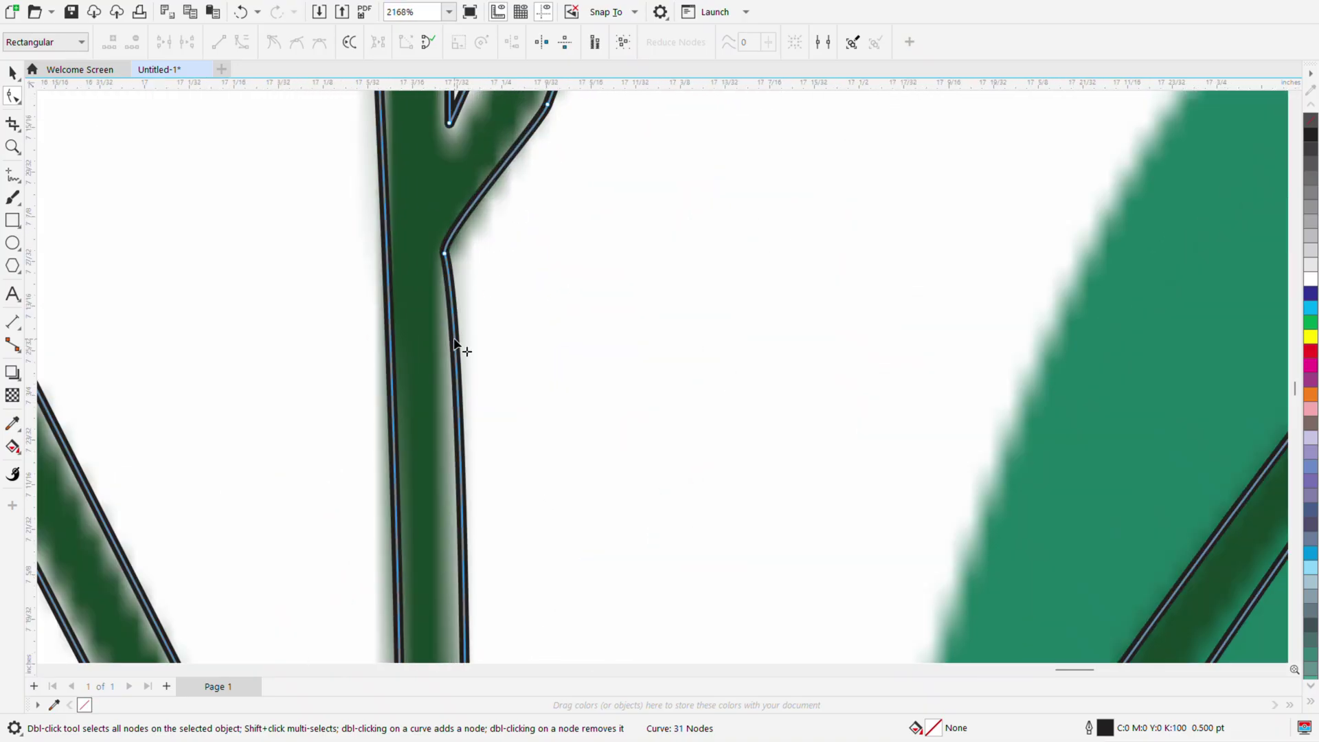
scroll(455, 344, "down", 3)
scroll(459, 385, "up", 3)
left_click_drag(456, 277, 445, 342)
scroll(446, 320, "down", 3)
scroll(455, 262, "up", 3)
double_click(443, 242)
double_click(436, 261)
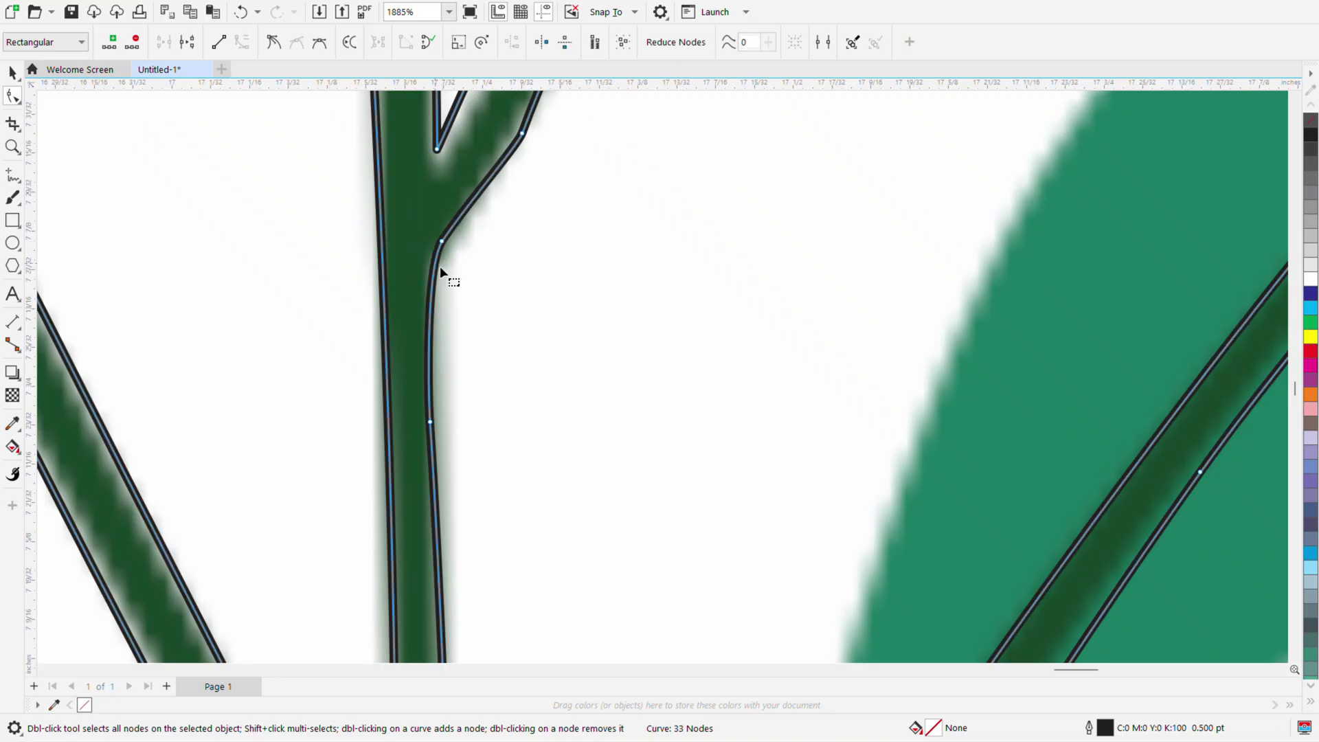
Remove surplus nodes from the middle right branch and bend its upper edge onto the branch in the bitmap.
scroll(446, 275, "down", 5)
scroll(510, 178, "up", 4)
double_click(386, 595)
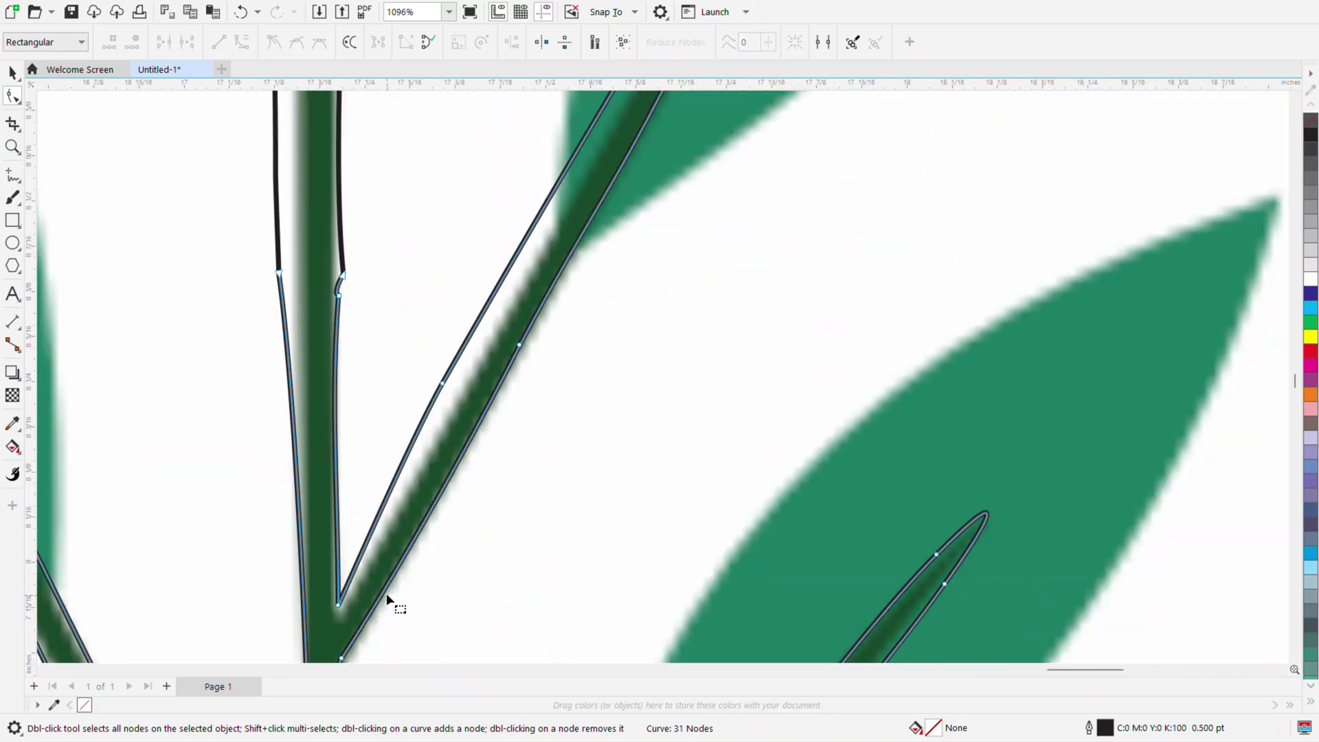
double_click(342, 657)
scroll(344, 653, "down", 2)
scroll(341, 636, "up", 2)
left_click_drag(446, 404, 464, 408)
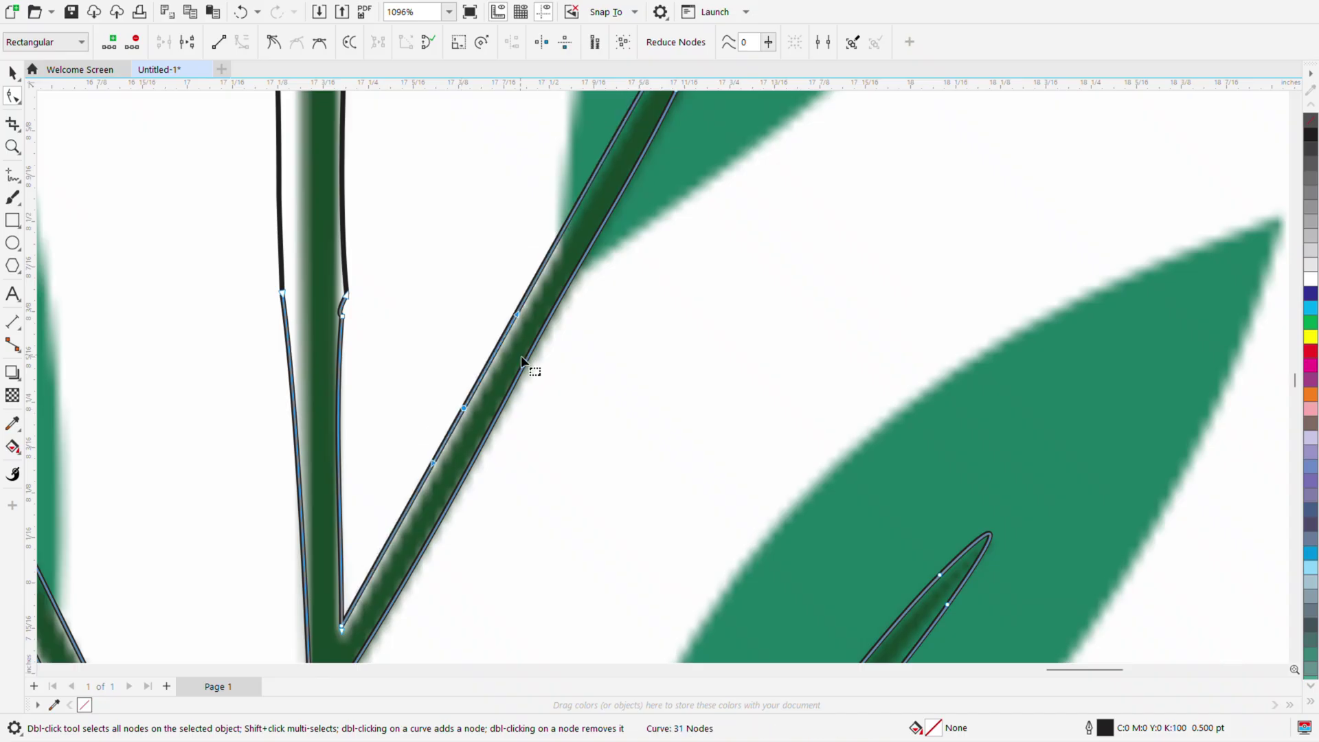
scroll(472, 447, "up", 5)
left_click_drag(479, 480, 486, 483)
scroll(463, 468, "down", 5)
scroll(577, 330, "up", 3)
left_click(630, 375)
Move the lower outline's upper left end node inward, select both stem outlines and weld them into one curve.
scroll(650, 377, "down", 4)
scroll(426, 543, "up", 3)
left_click_drag(437, 566, 452, 569)
scroll(452, 569, "down", 1)
left_click(444, 556)
left_click(454, 587, "shift")
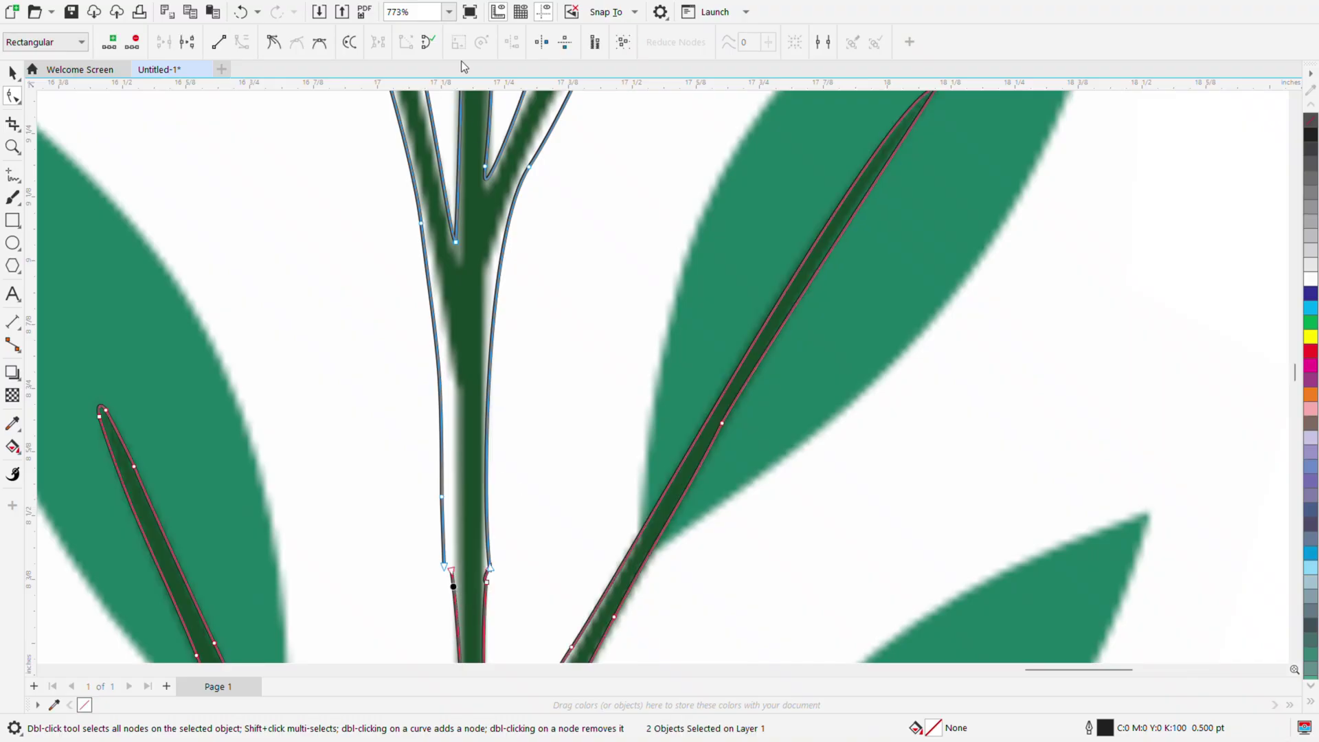
left_click(18, 77)
left_click(48, 74)
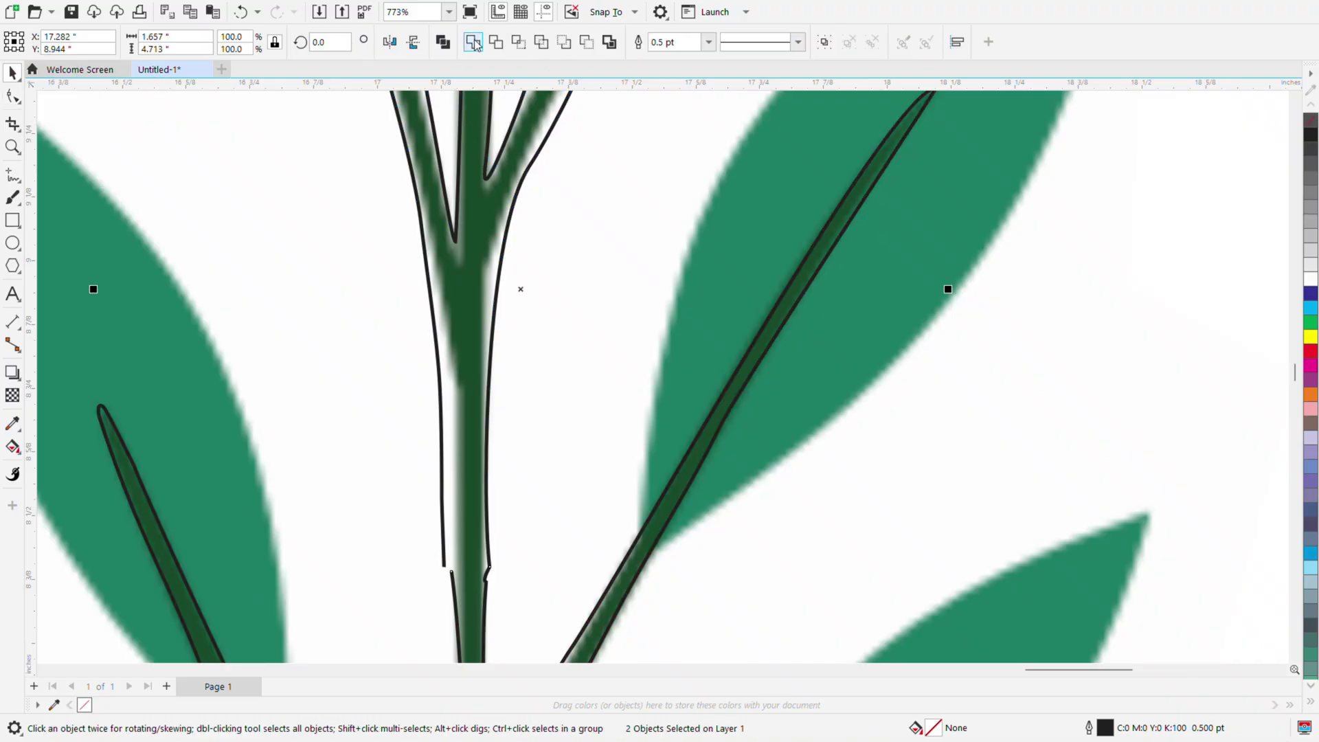
left_click(474, 41)
Reshape the welded stem's left edge at the seam so it runs along the dark stem.
scroll(437, 604, "up", 3)
scroll(451, 570, "up", 3)
double_click(450, 510)
left_click_drag(449, 509, 473, 524)
left_click_drag(440, 277, 501, 286)
scroll(498, 398, "down", 9)
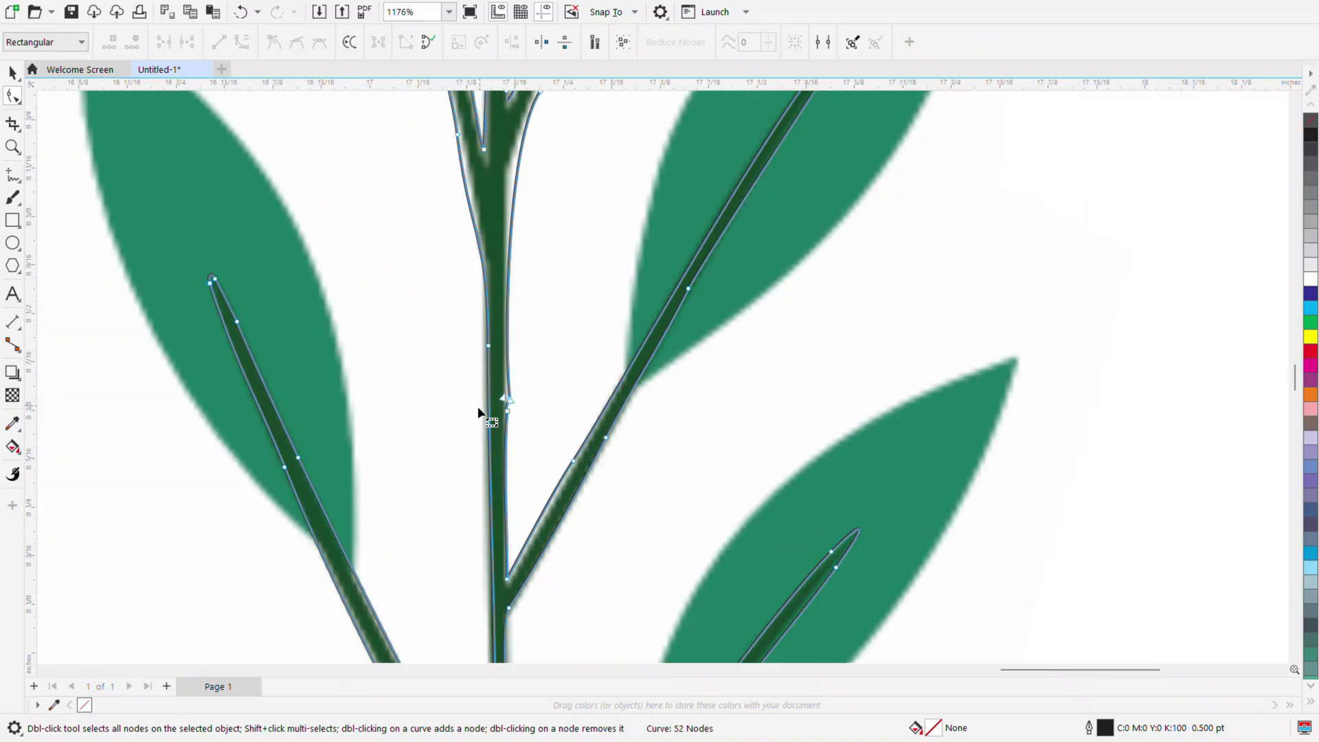
Delete the leftover seam nodes on the welded stem's right edge and tidy the edge above them.
left_click_drag(496, 385, 520, 423)
key("Delete")
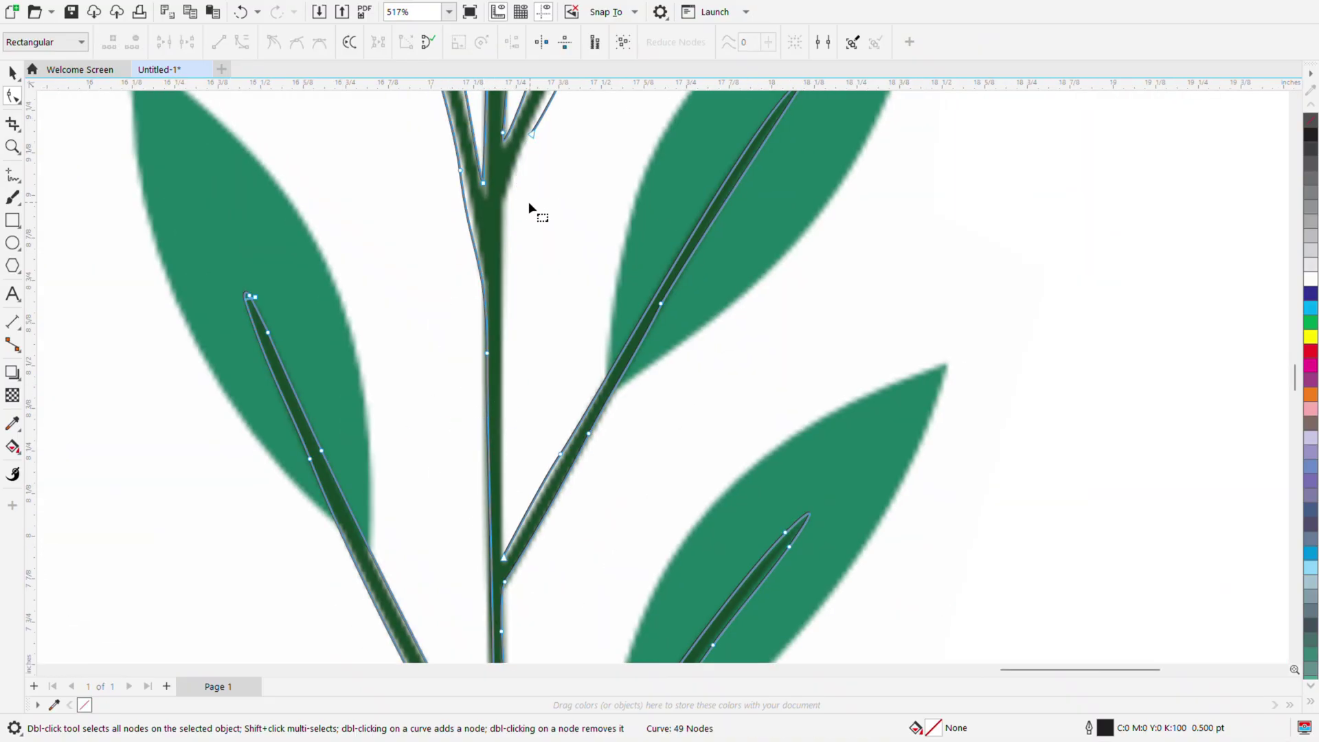
scroll(502, 400, "up", 8)
mouse_move(529, 383)
left_mouse_down()
mouse_move(543, 377)
mouse_move(530, 380)
left_mouse_up()
scroll(520, 339, "down", 4)
double_click(524, 445)
key("Delete")
scroll(506, 321, "down", 5)
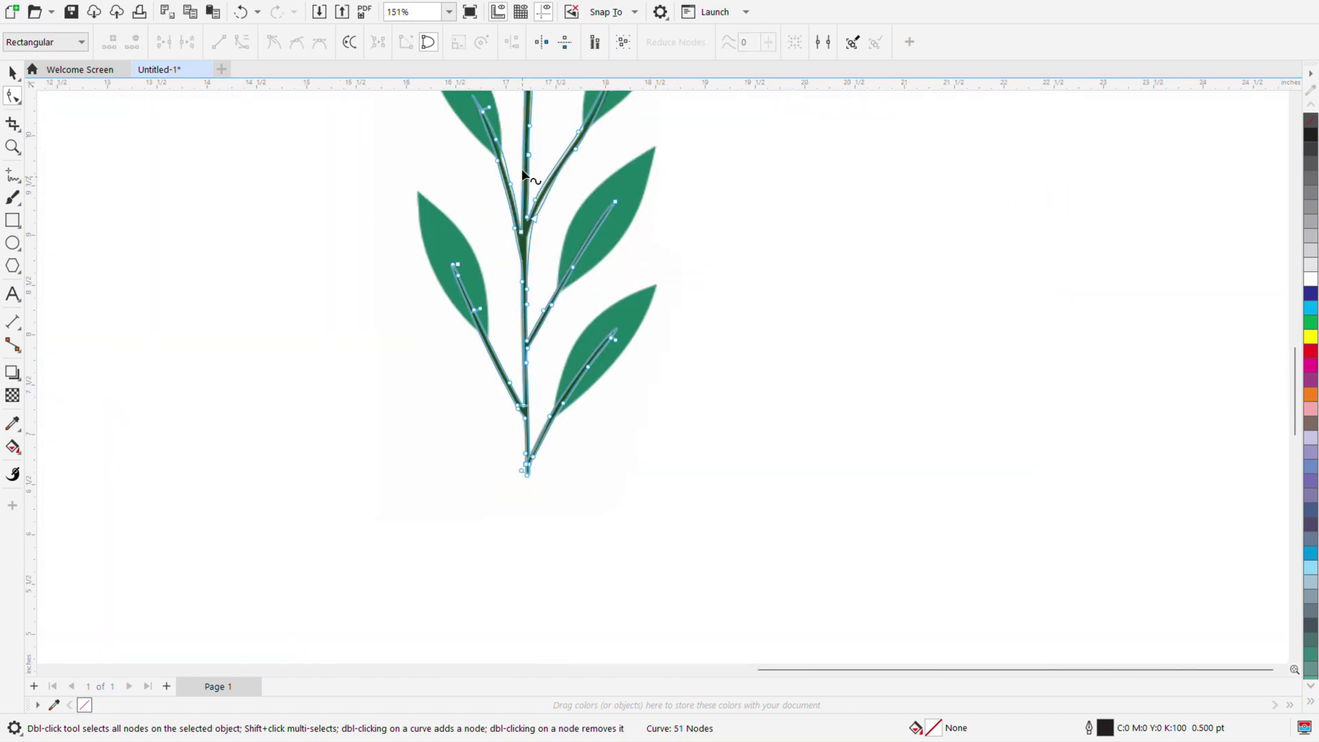
Reposition nodes where the stem's right edge meets the upper right branch's underside so the junction follows the bitmap.
scroll(530, 215, "up", 4)
left_click_drag(543, 424, 526, 400)
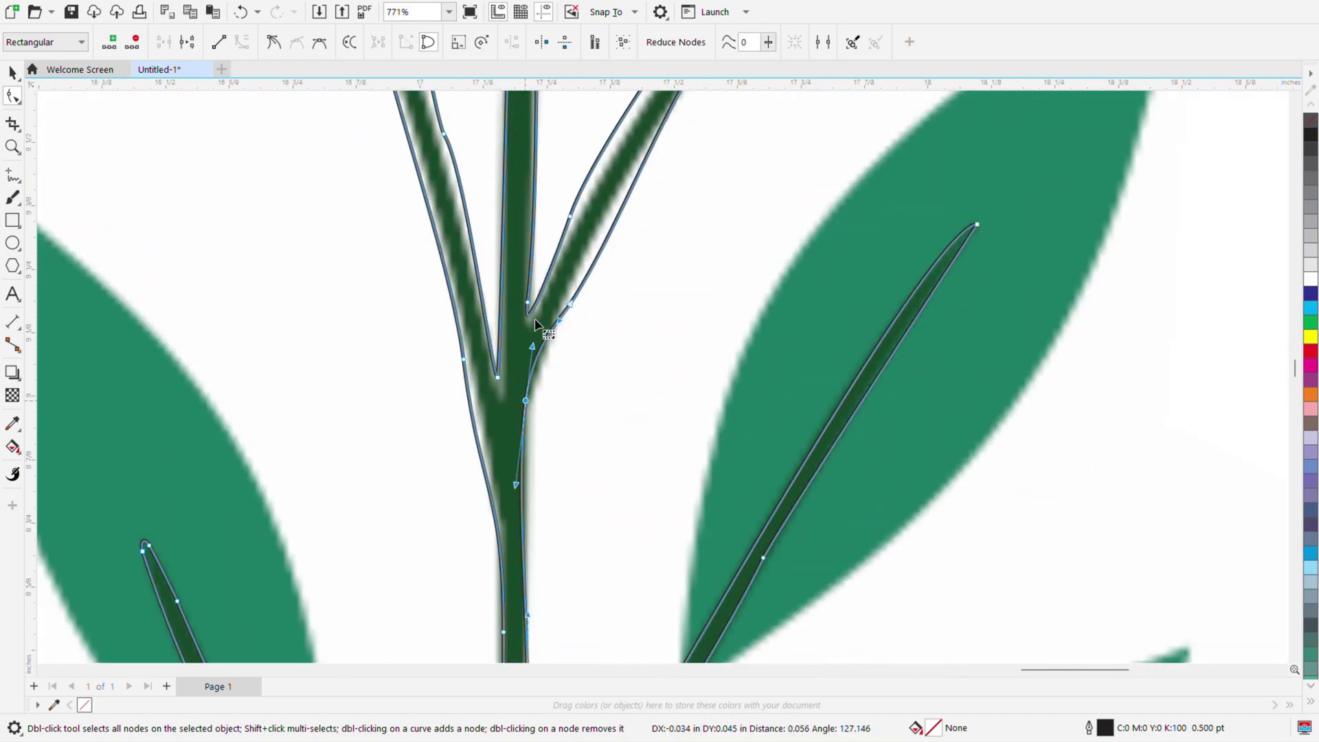
left_click_drag(572, 302, 586, 253)
double_click(570, 283)
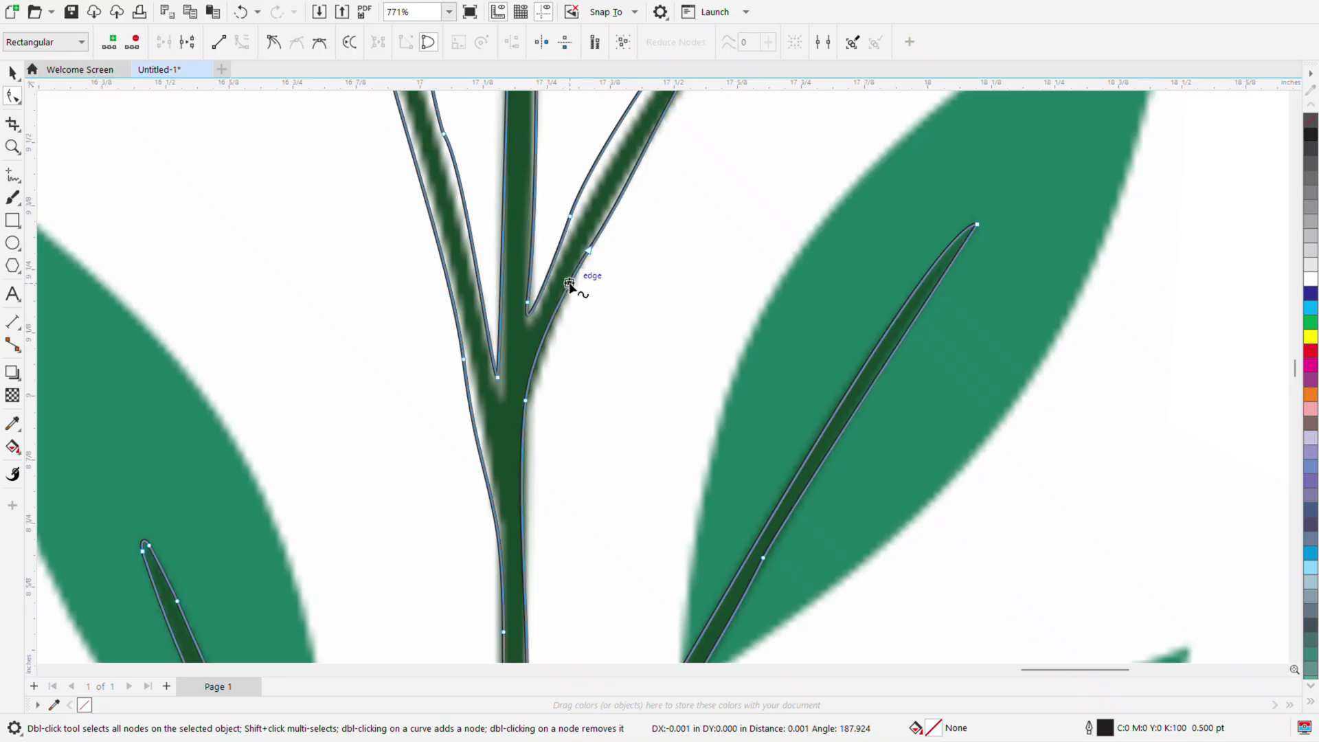
scroll(592, 245, "down", 3)
scroll(629, 131, "up", 3)
double_click(729, 101)
Adjust the node and curve handles on the upper right branch's upper edge to bring it closer to the branch.
scroll(674, 178, "down", 6)
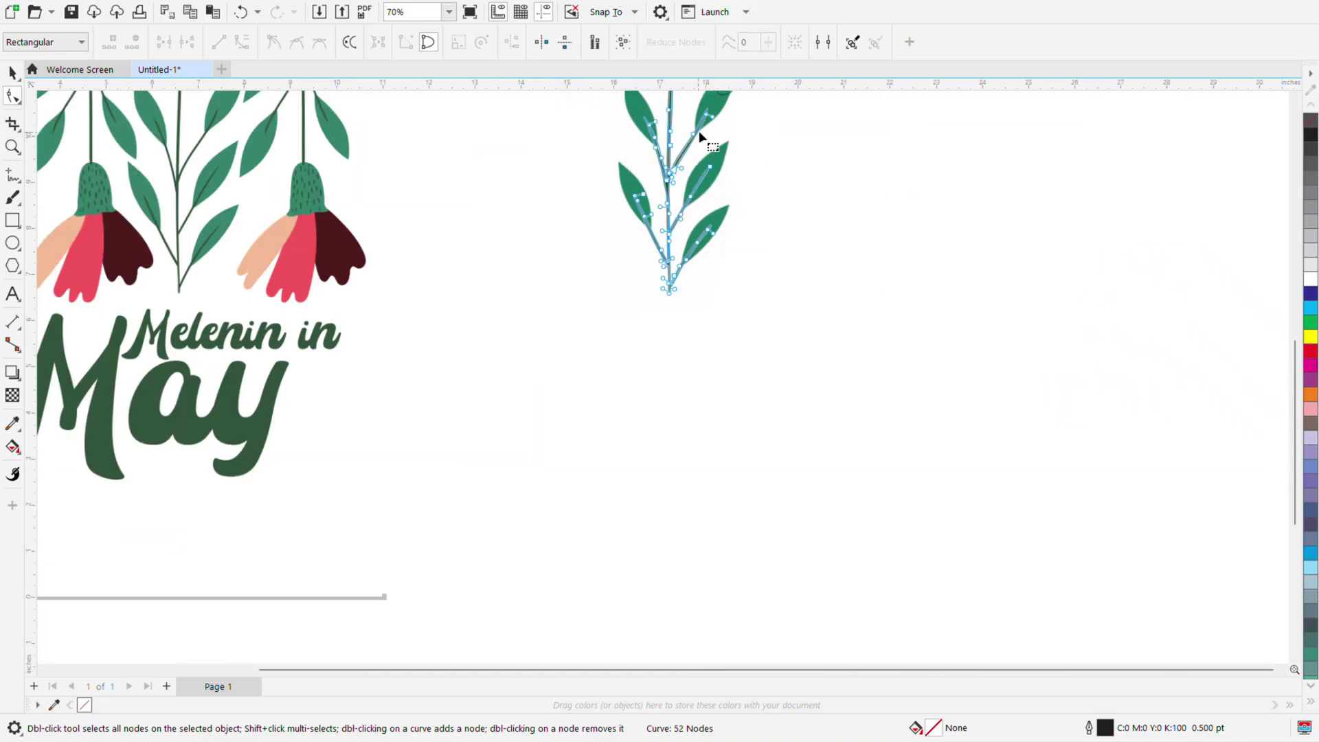
scroll(701, 133, "up", 5)
scroll(661, 162, "up", 3)
left_click(664, 183)
left_click_drag(680, 186, 698, 184)
scroll(699, 184, "down", 3)
scroll(575, 357, "up", 2)
scroll(583, 314, "down", 3)
scroll(494, 471, "up", 4)
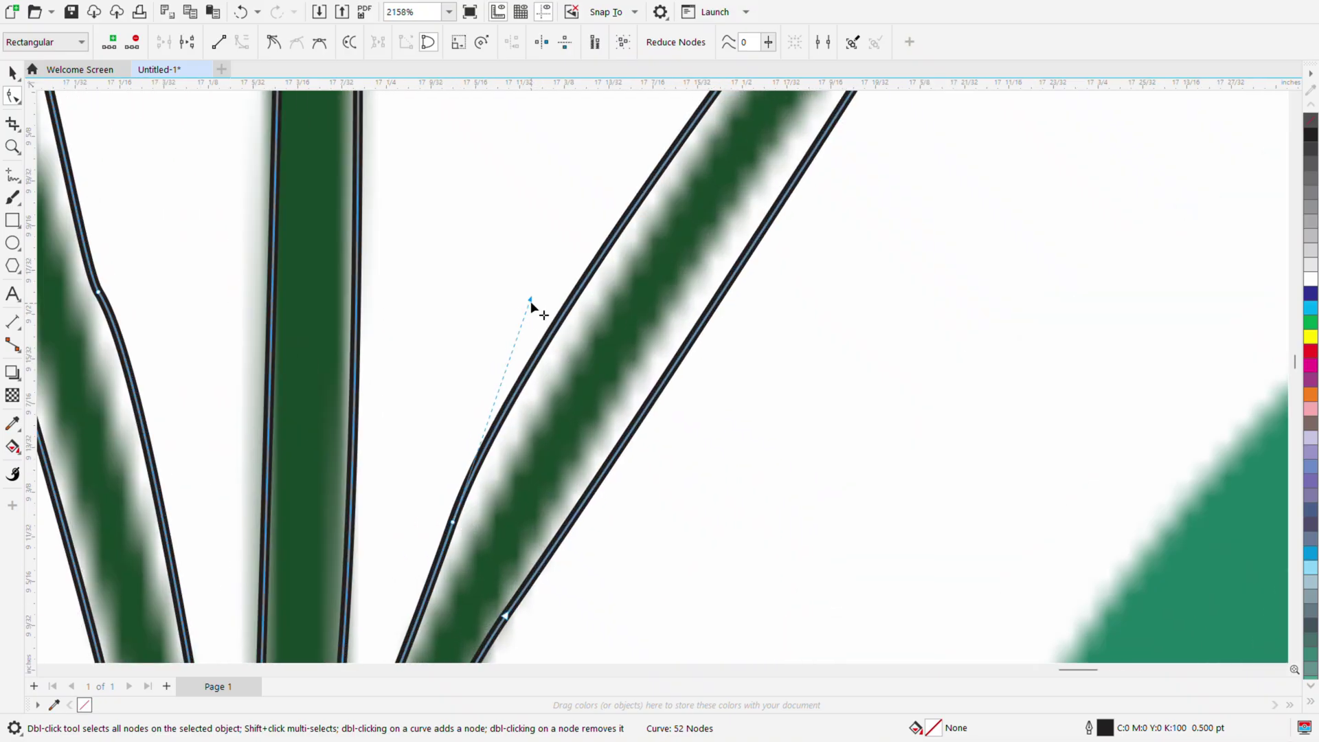
left_click_drag(530, 301, 535, 321)
left_click_drag(453, 522, 451, 564)
Smooth the upper right branch's upper edge near the fork by adding a node farther up and removing the bulging one.
scroll(460, 419, "down", 4)
scroll(431, 547, "up", 3)
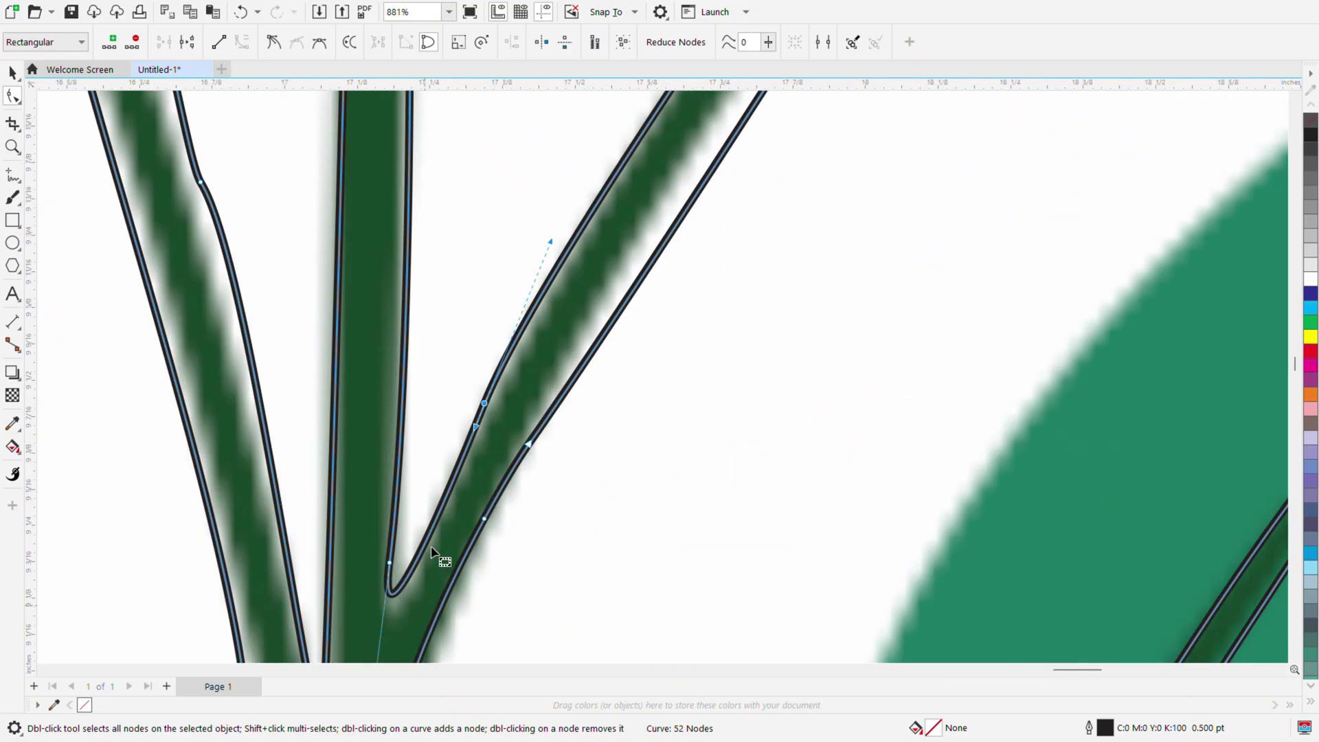
left_click_drag(516, 334, 512, 335)
left_click_drag(423, 561, 414, 532)
double_click(552, 273)
double_click(484, 404)
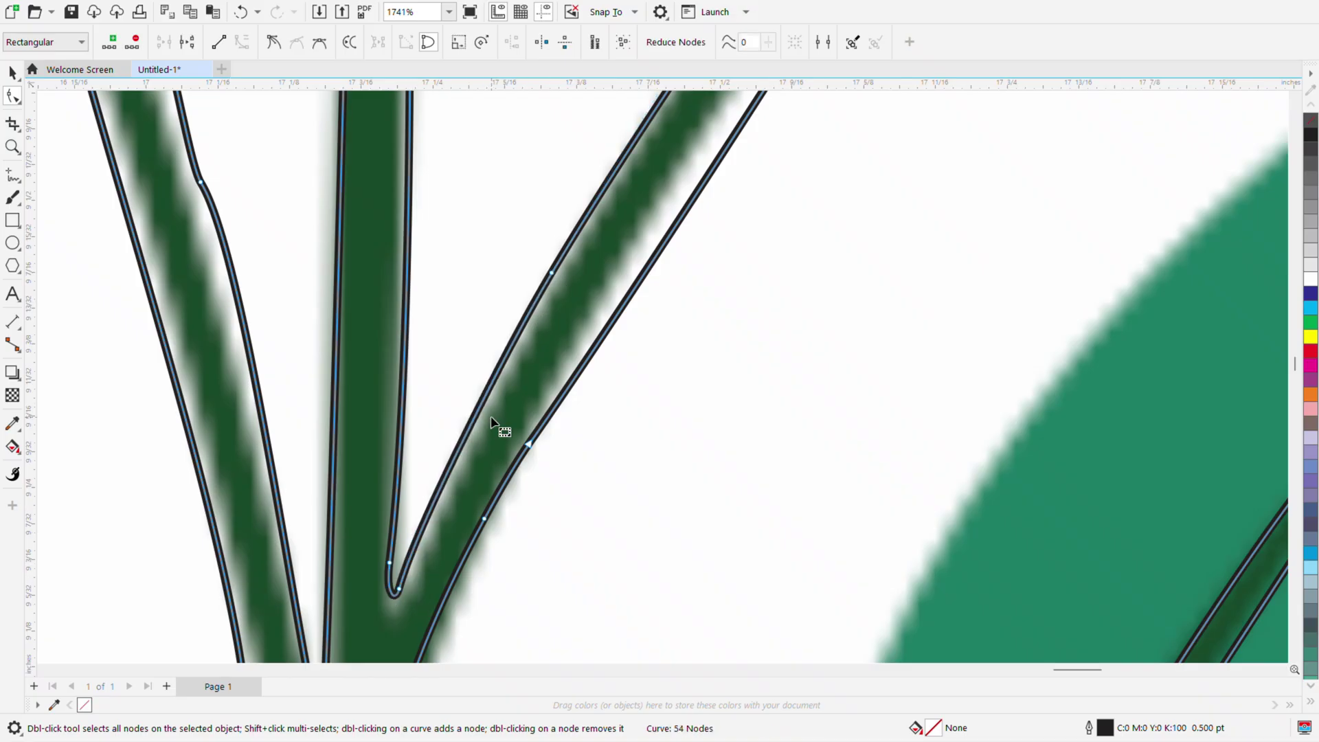
Smooth the upper left branch's right edge down to the fork by removing the bulging node and adjusting the curve handles.
scroll(492, 417, "down", 4)
scroll(394, 254, "up", 2)
left_click(380, 220)
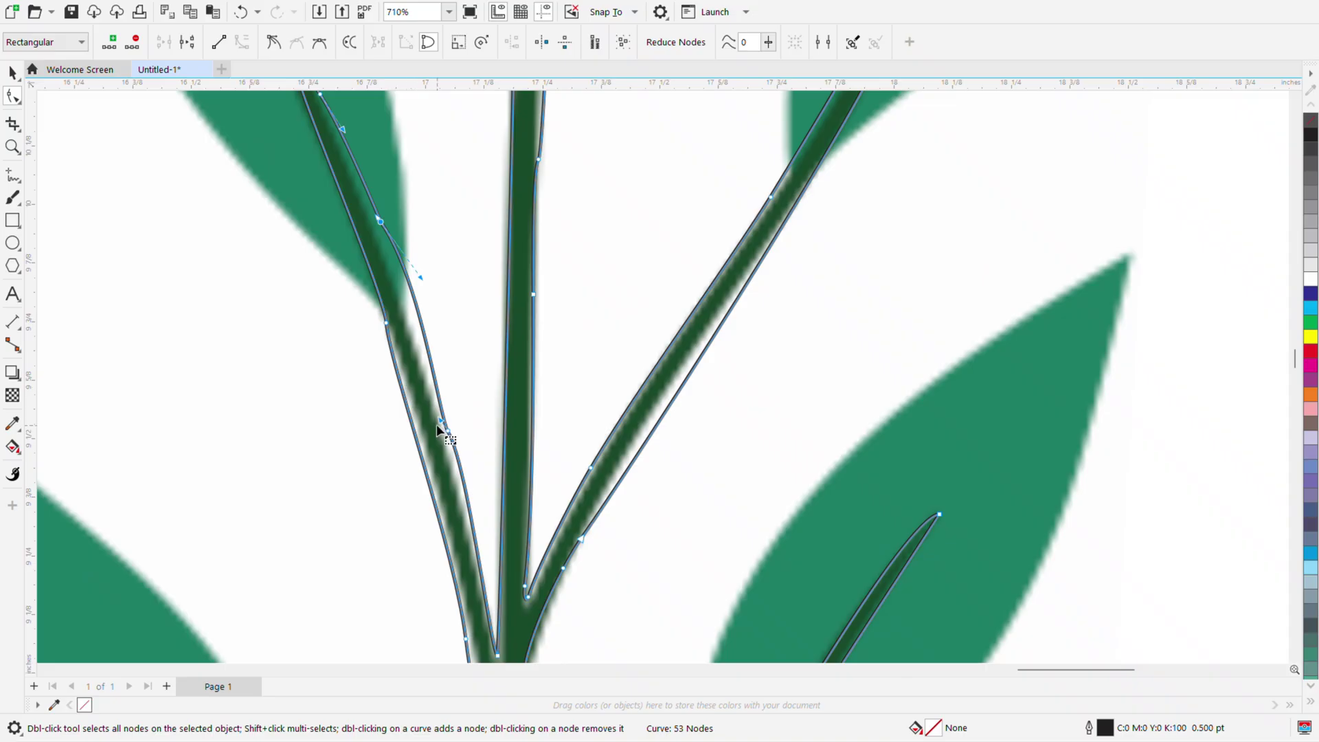
double_click(448, 431)
scroll(487, 661, "up", 2)
scroll(501, 598, "down", 3)
scroll(503, 606, "up", 1)
left_click(505, 593)
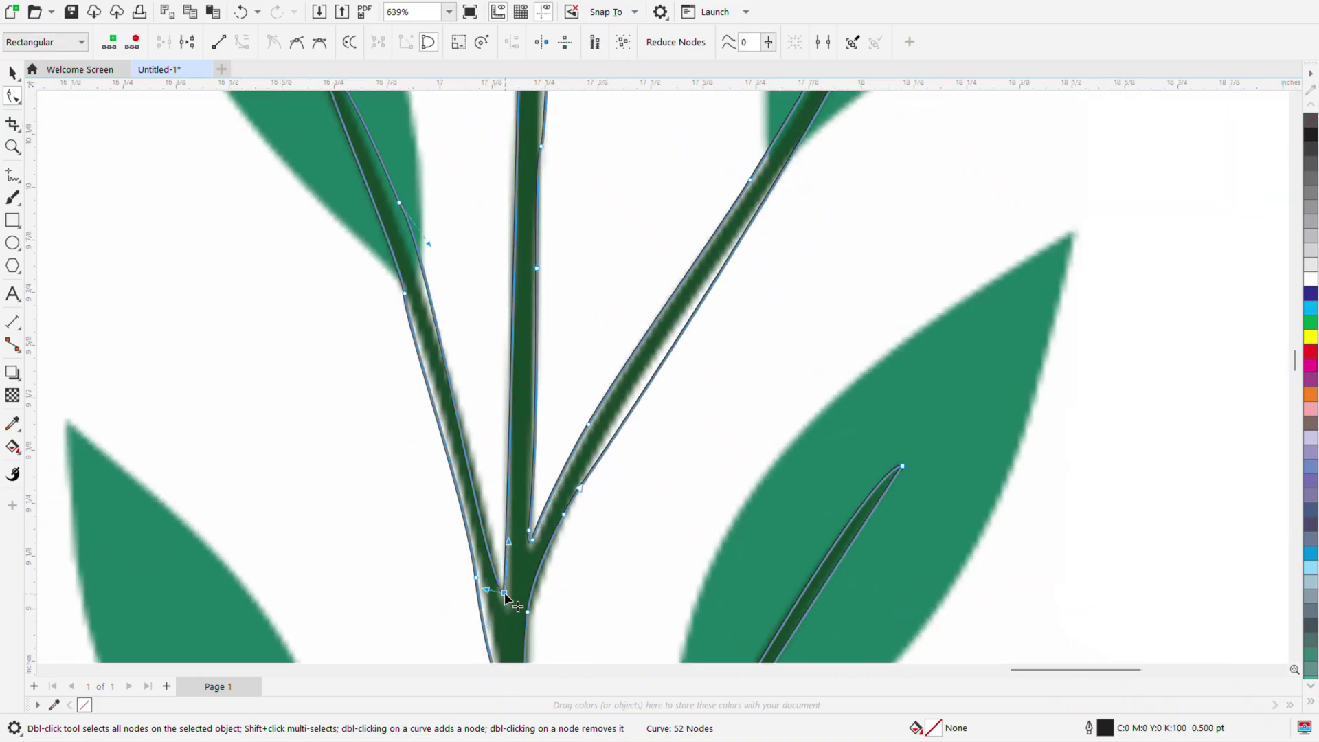
left_click_drag(491, 592, 495, 518)
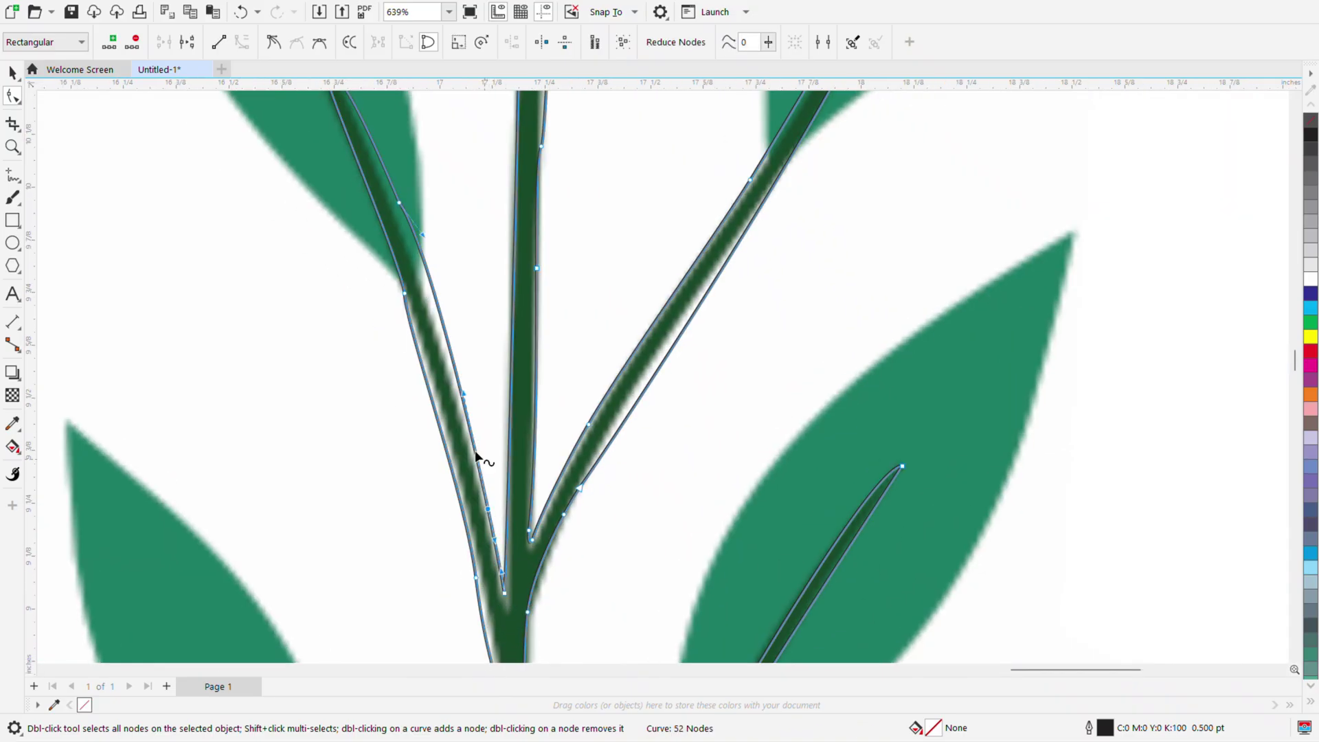
left_click_drag(410, 215, 415, 261)
Move the edge nodes on both sides of the upper left branch inside its leaf closer to the dark vein.
scroll(460, 335, "down", 2)
scroll(433, 226, "up", 3)
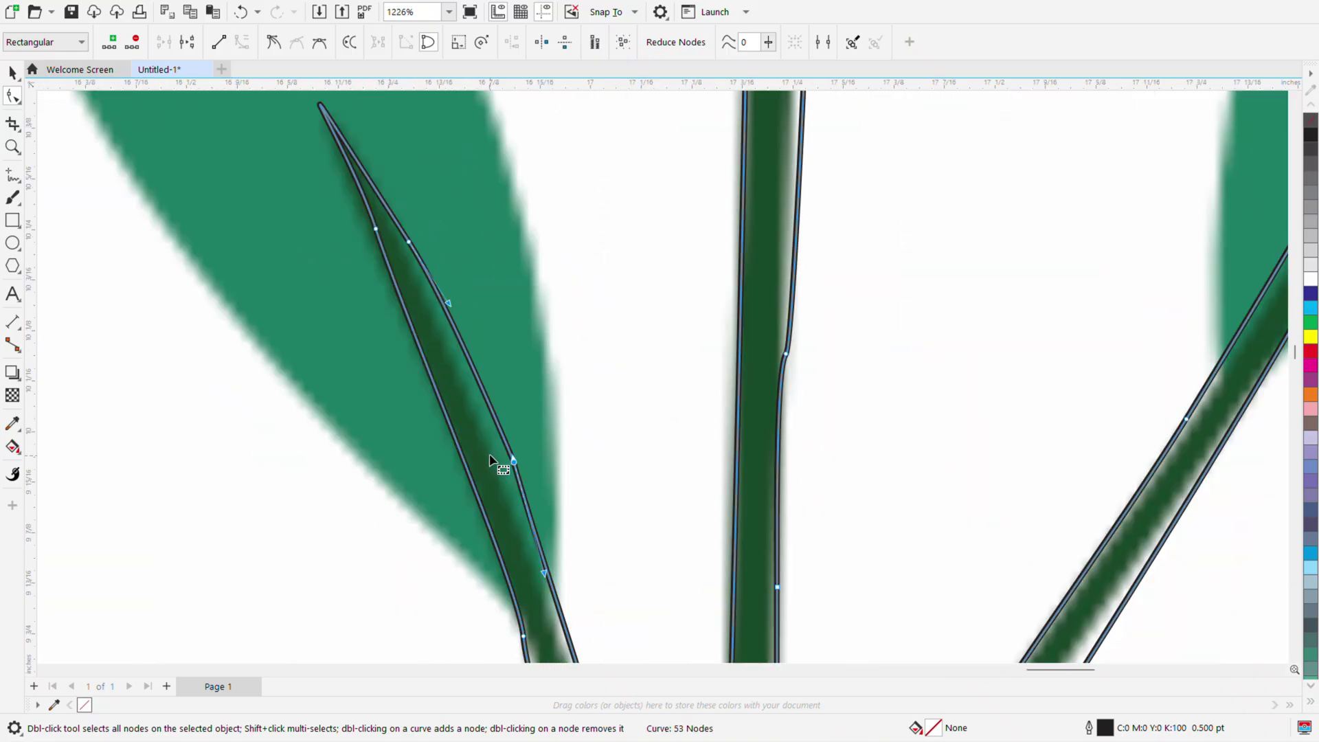
left_click_drag(513, 461, 507, 474)
left_click_drag(353, 176, 346, 177)
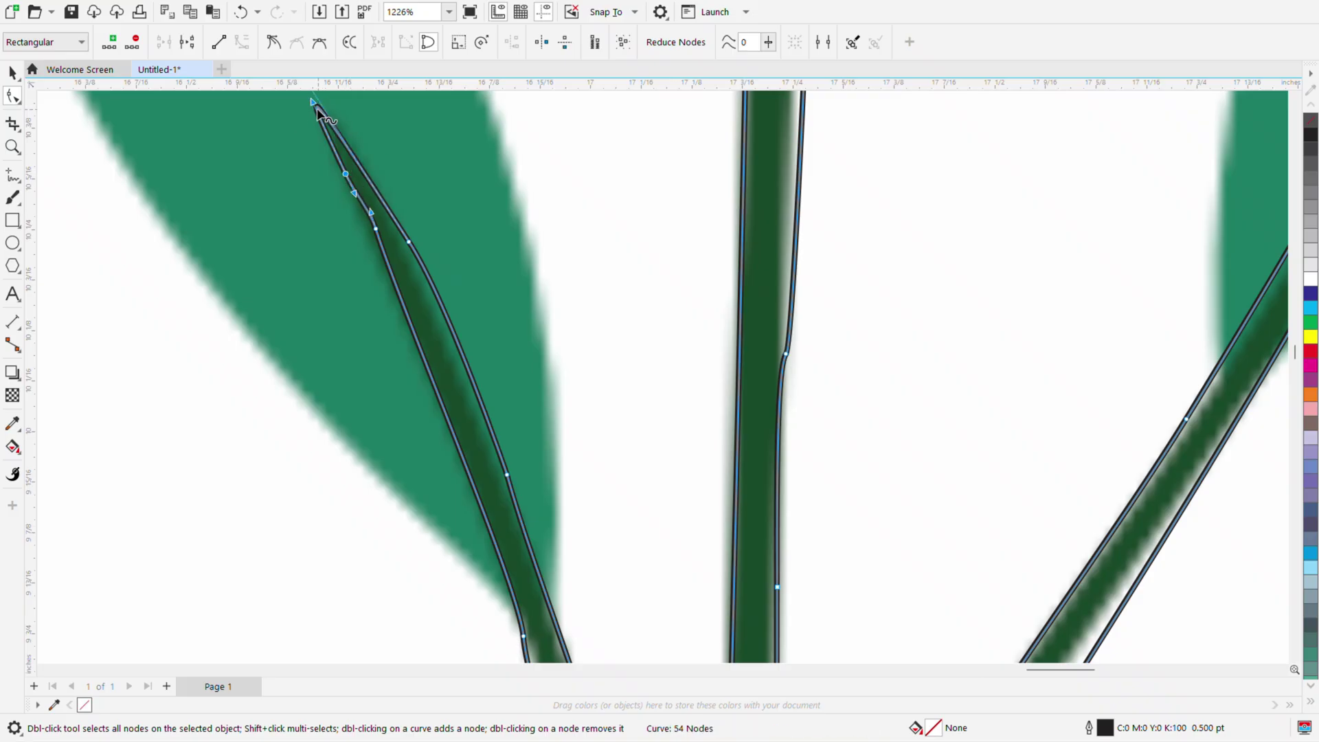
Reshape the upper left branch's pointed tip by adding and repositioning nodes and curve handles around it.
double_click(317, 109)
left_click_drag(317, 109, 348, 149)
scroll(346, 152, "up", 1)
double_click(344, 154)
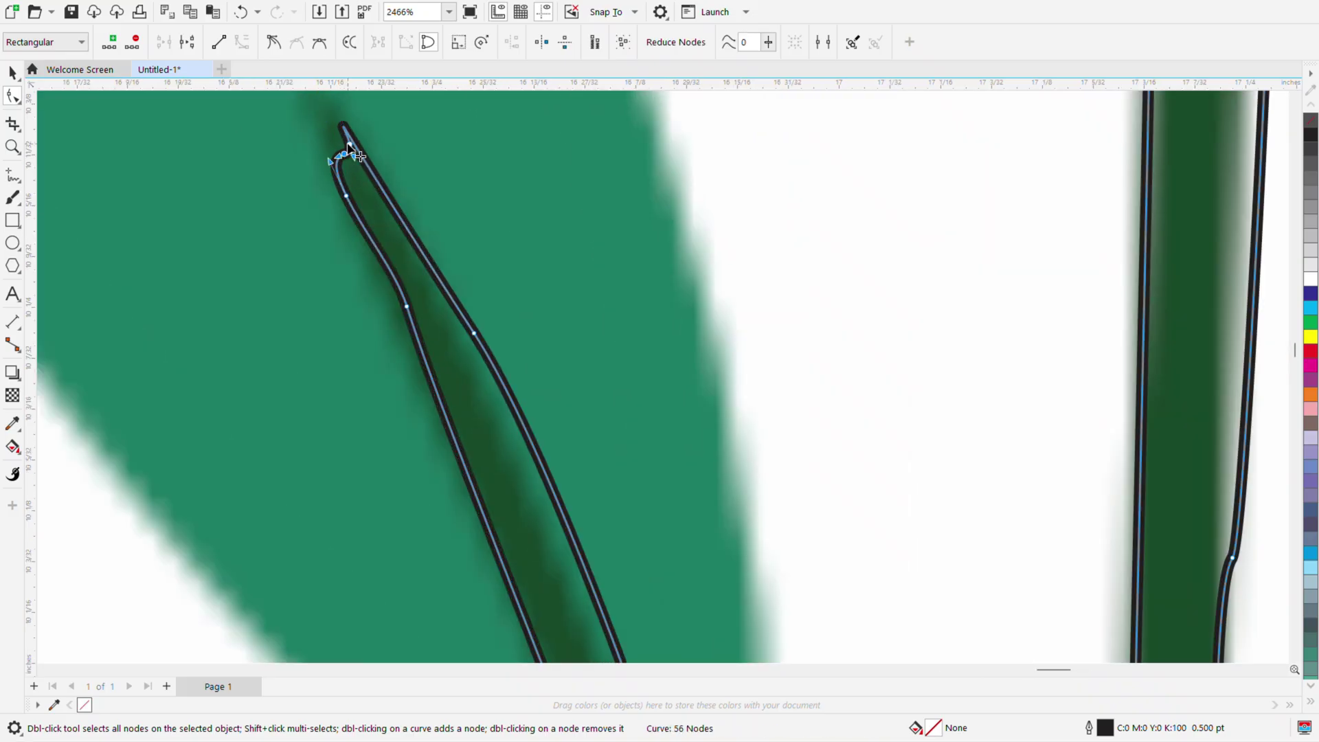
scroll(377, 183, "down", 2)
left_click_drag(417, 321, 459, 327)
left_click(420, 251)
left_click_drag(386, 239, 387, 255)
left_click(356, 183)
left_click(355, 163, "shift")
left_click_drag(355, 163, 339, 128)
Adjust the nodes on the upper left branch's outer edge so it follows the bitmap down into the main stem.
scroll(368, 170, "down", 2)
scroll(440, 385, "up", 1)
scroll(419, 357, "down", 2)
scroll(406, 345, "up", 2)
left_click_drag(406, 345, 431, 366)
scroll(422, 340, "down", 2)
scroll(453, 485, "up", 3)
left_click_drag(458, 432, 469, 428)
scroll(469, 431, "down", 2)
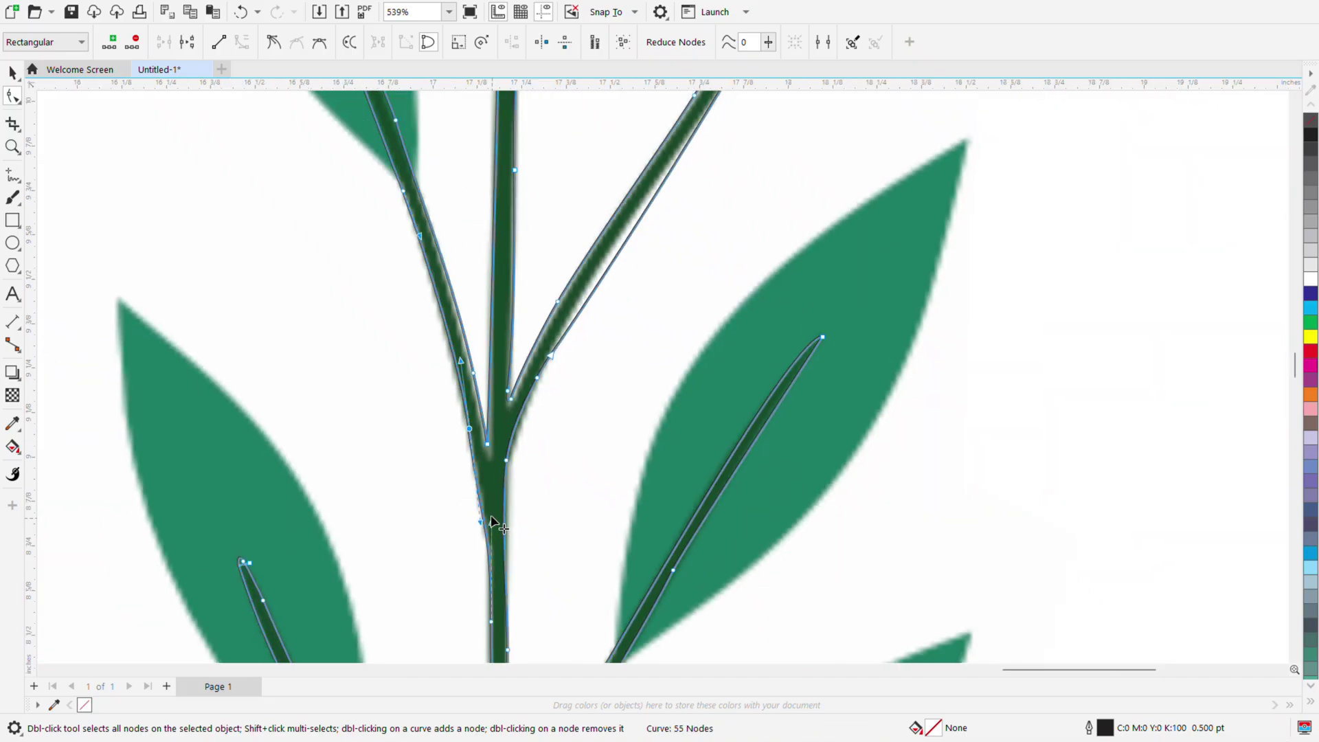
Pull the upper right branch's lower edge in toward the bitmap by adjusting the curve handle above the fork.
scroll(494, 524, "down", 3)
scroll(488, 447, "up", 4)
left_click_drag(552, 334, 539, 319)
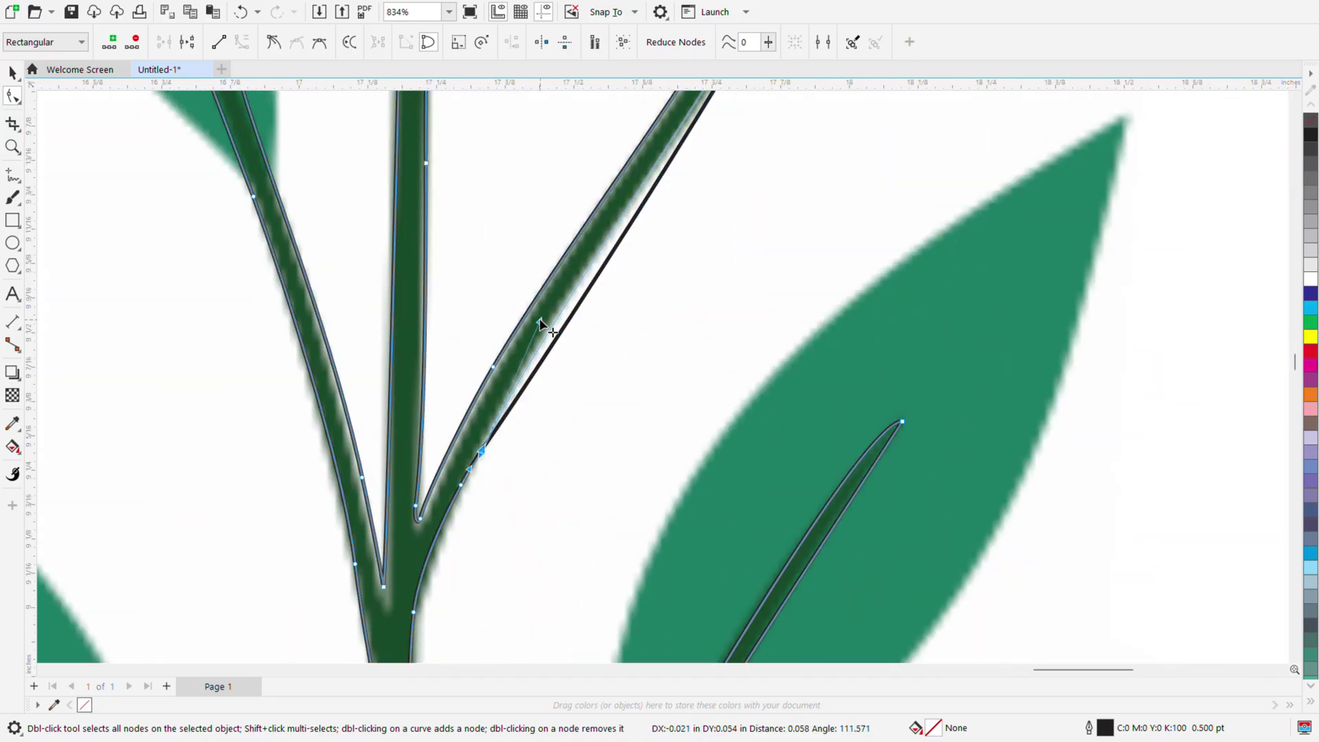
scroll(539, 331, "down", 5)
Move the nodes along the main stem's upper section inward so its right edge follows the bitmap.
scroll(494, 175, "up", 4)
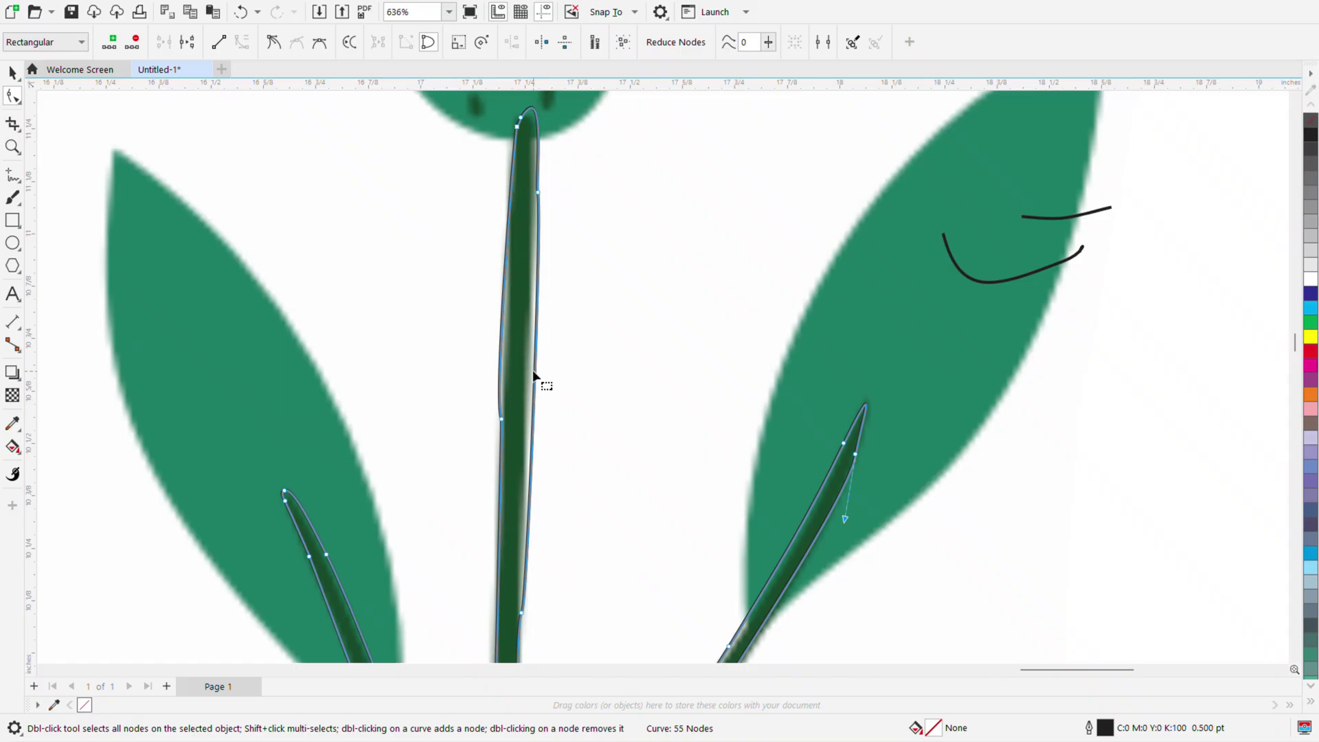
scroll(534, 371, "up", 2)
left_click_drag(536, 370, 523, 370)
left_click_drag(470, 469, 465, 391)
scroll(465, 392, "down", 3)
scroll(447, 316, "up", 4)
left_click_drag(515, 356, 501, 365)
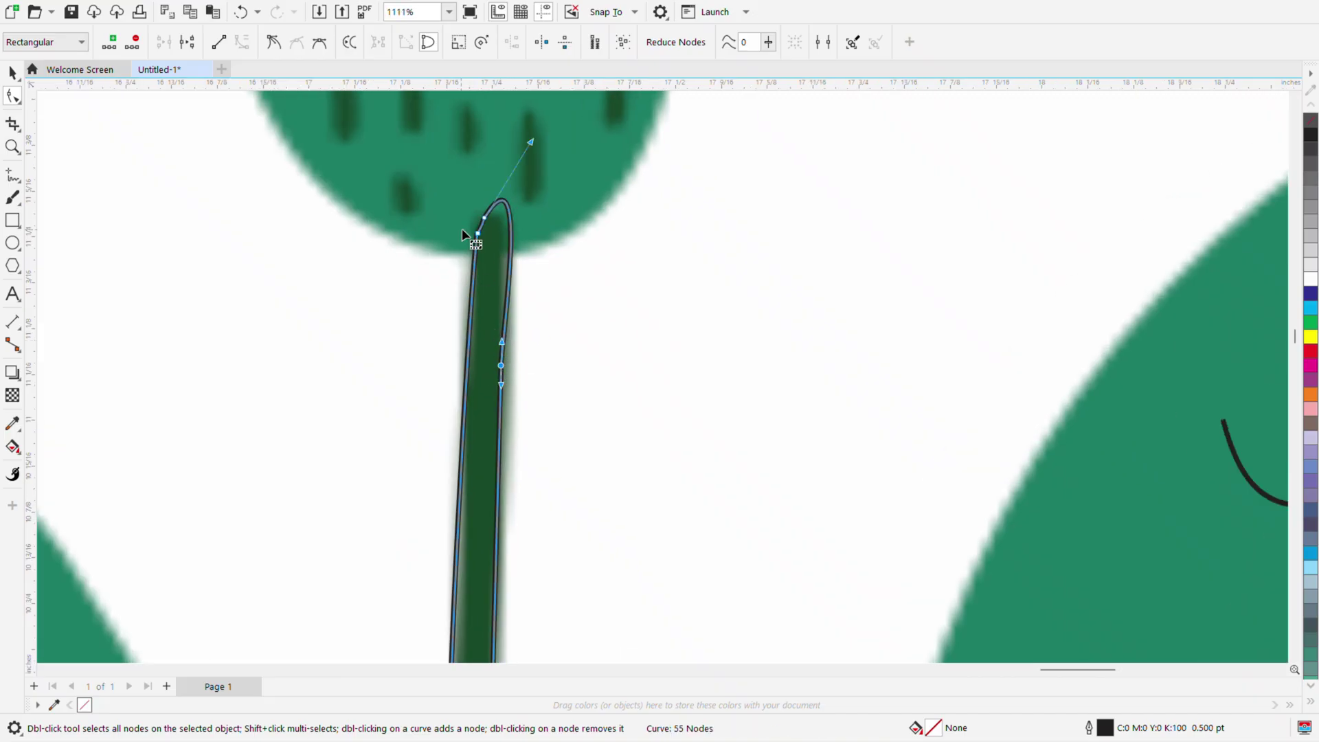
Simplify the rounded top end of the main stem by deleting the extra node on its left side.
scroll(462, 228, "up", 3)
left_click(480, 224)
key("Delete")
left_click(477, 256)
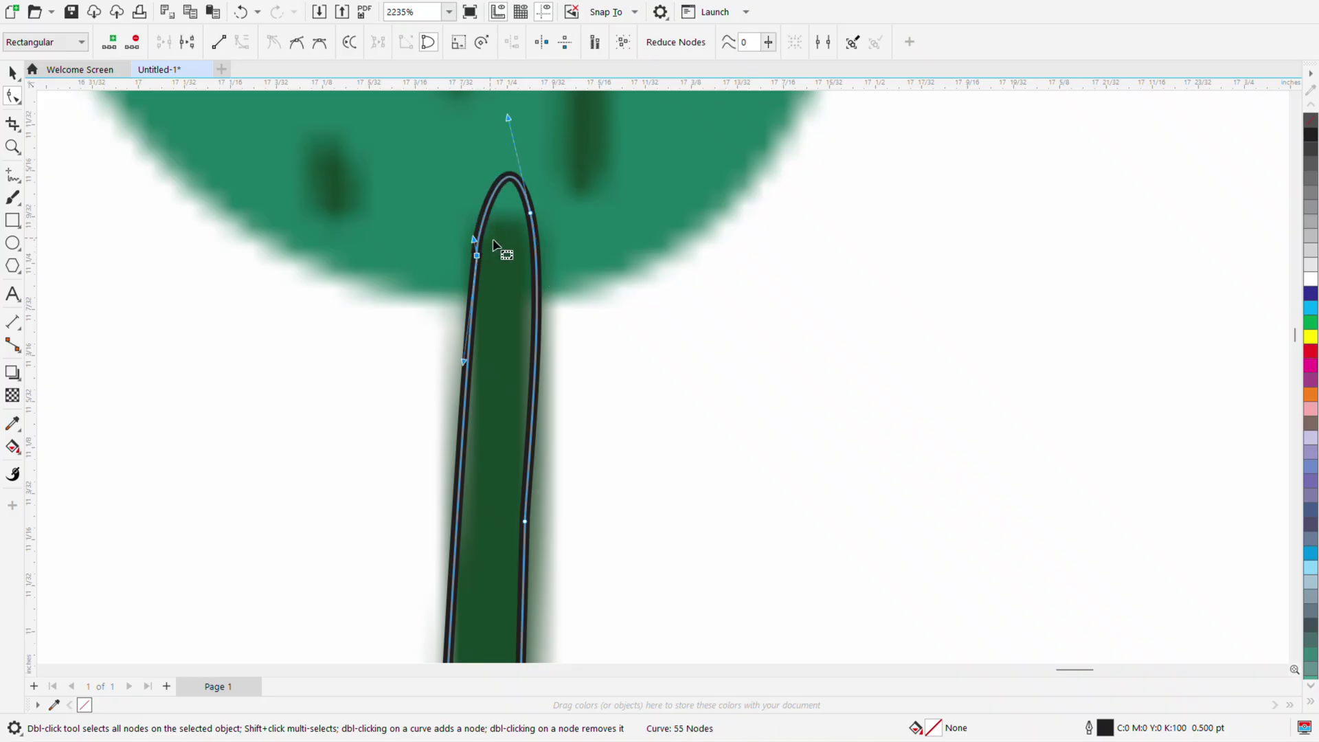
Delete the stray freehand curves lying over the upper right leaf.
scroll(490, 261, "down", 10)
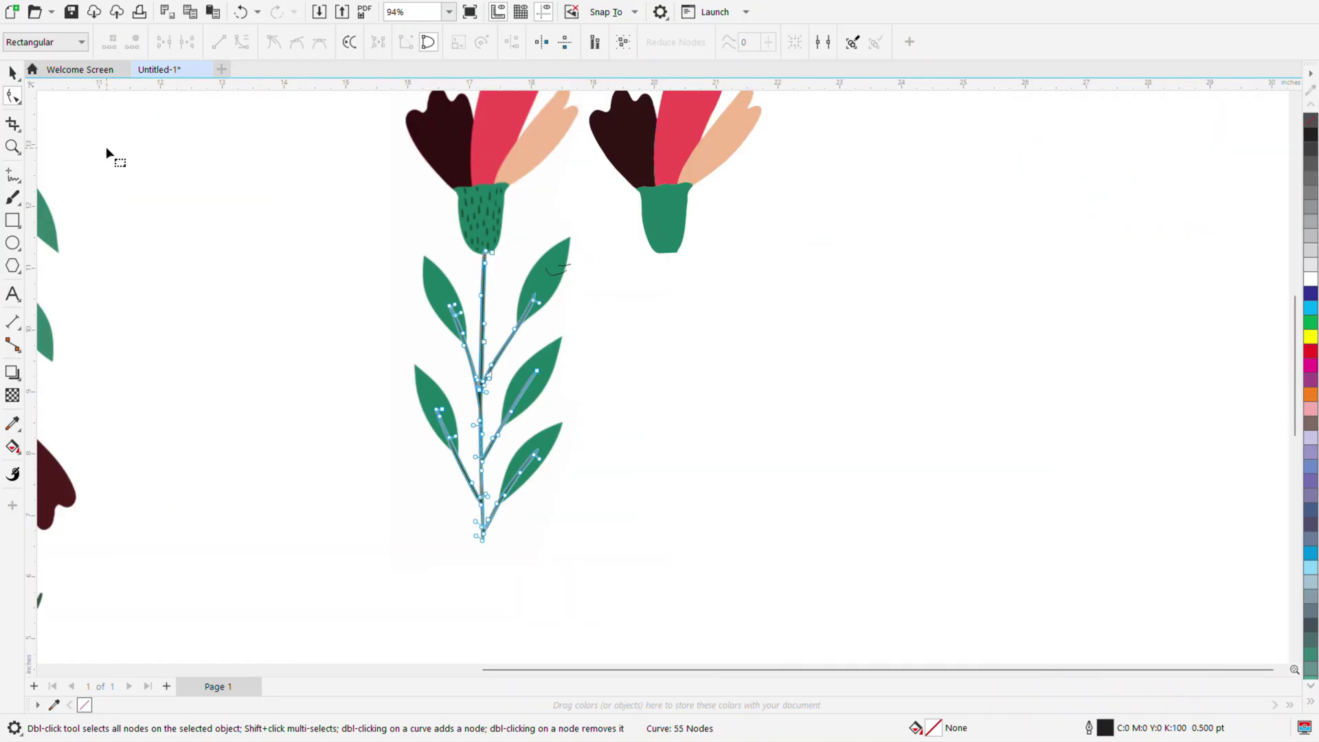
left_click(12, 73)
left_click(204, 198)
scroll(547, 255, "up", 2)
left_click_drag(508, 227, 581, 294)
key("ctrl+z")
left_click_drag(718, 395, 535, 234)
key("Delete")
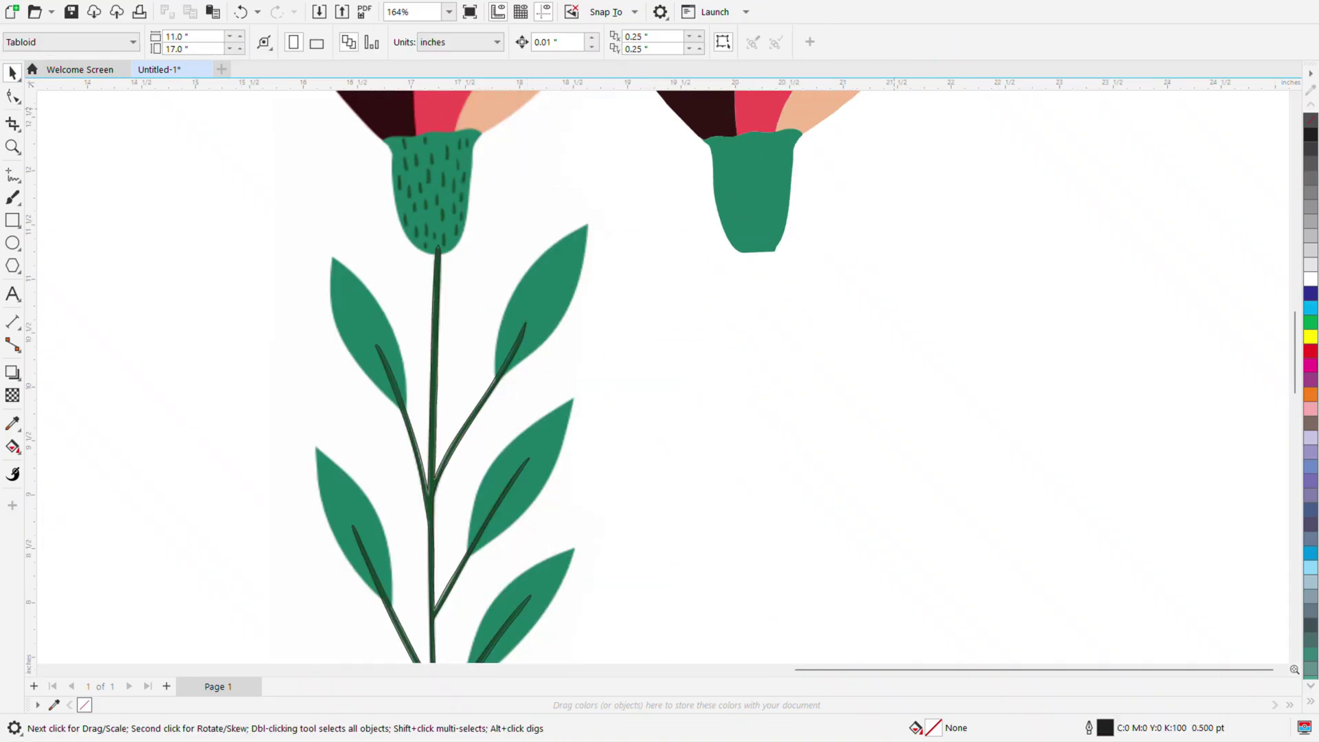
Trace the upper right and upper left leaves freehand, about 0.86 × 1.41 in and 0.69 × 1.40 in.
left_click(18, 180)
left_click(61, 177)
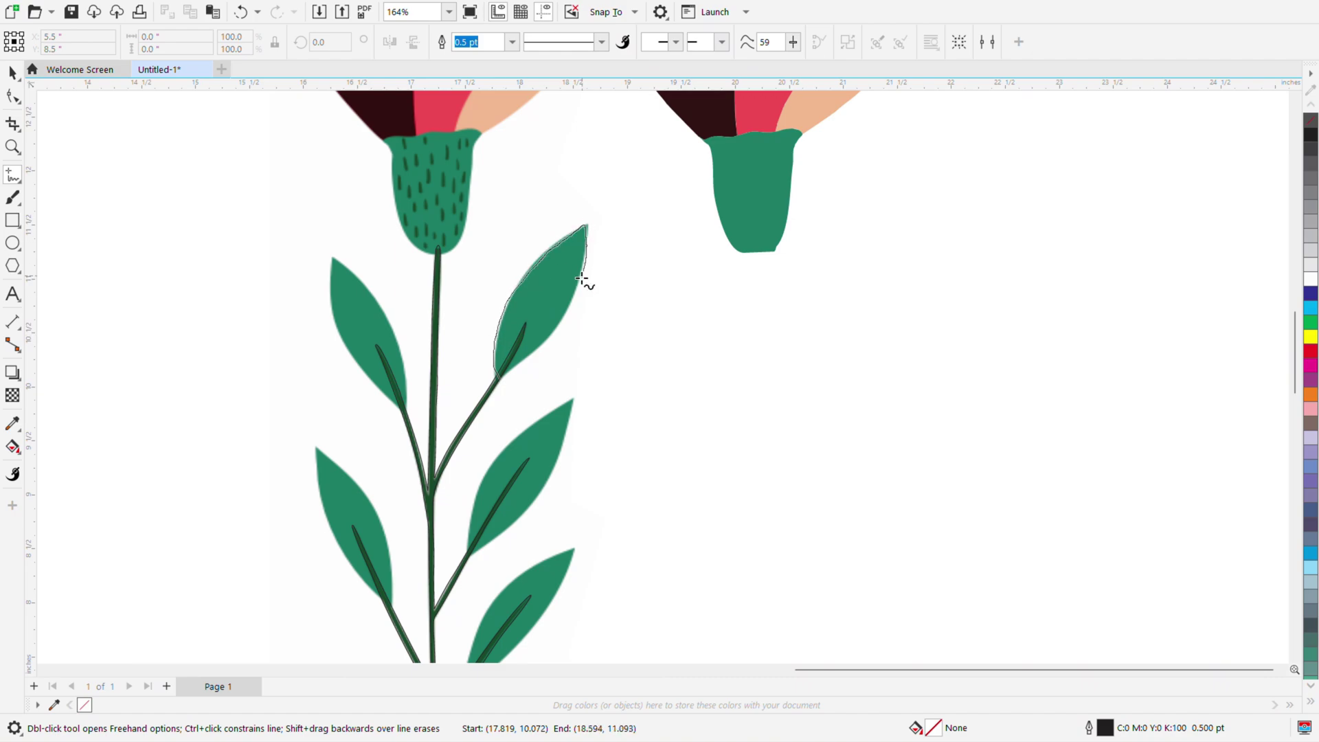
left_click_drag(501, 377, 502, 378)
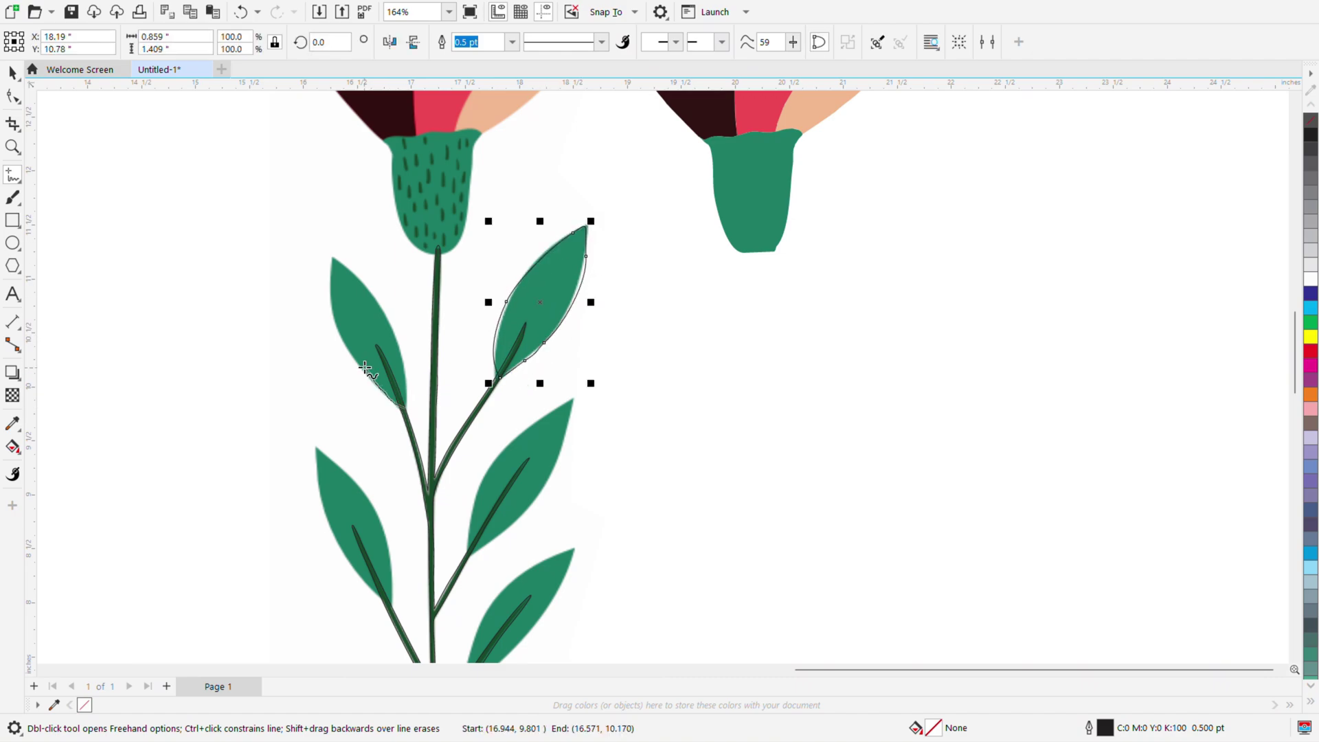
mouse_move(332, 258)
left_mouse_down()
mouse_move(377, 301)
mouse_move(413, 377)
mouse_move(405, 409)
left_mouse_up()
Trace the middle right, lower left and lower right leaves freehand, about 0.92 × 1.38 in, 0.70 × 1.45 in and 0.99 × 1.29 in.
left_click_drag(471, 550, 486, 479)
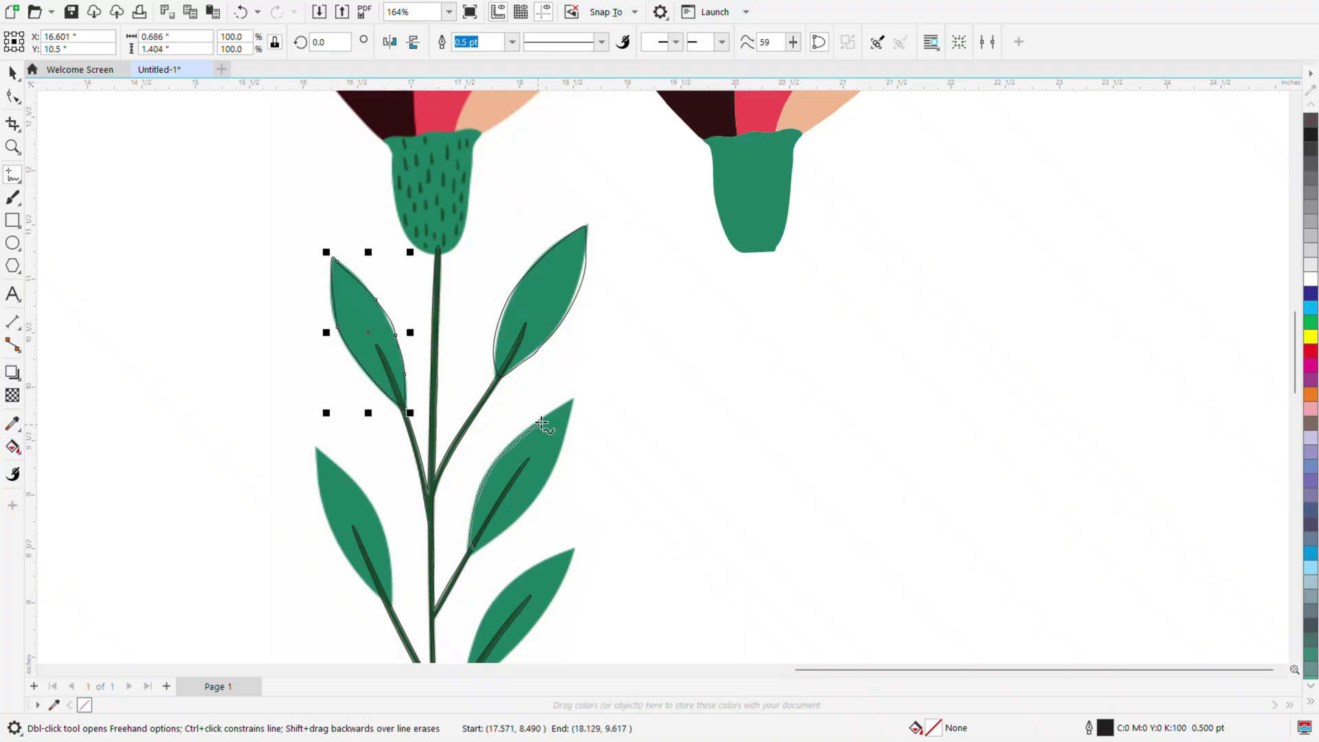
left_click_drag(490, 542, 473, 550)
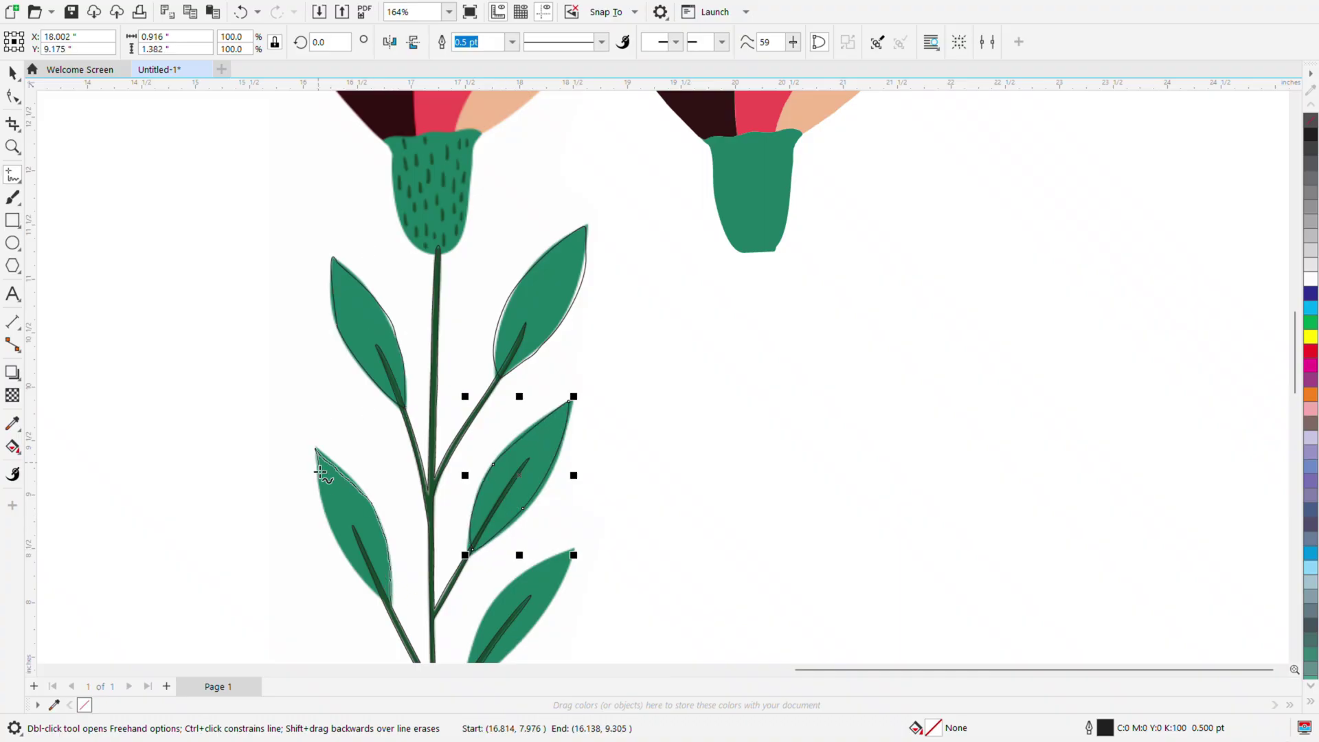
left_click_drag(340, 552, 391, 606)
scroll(481, 653, "down", 5)
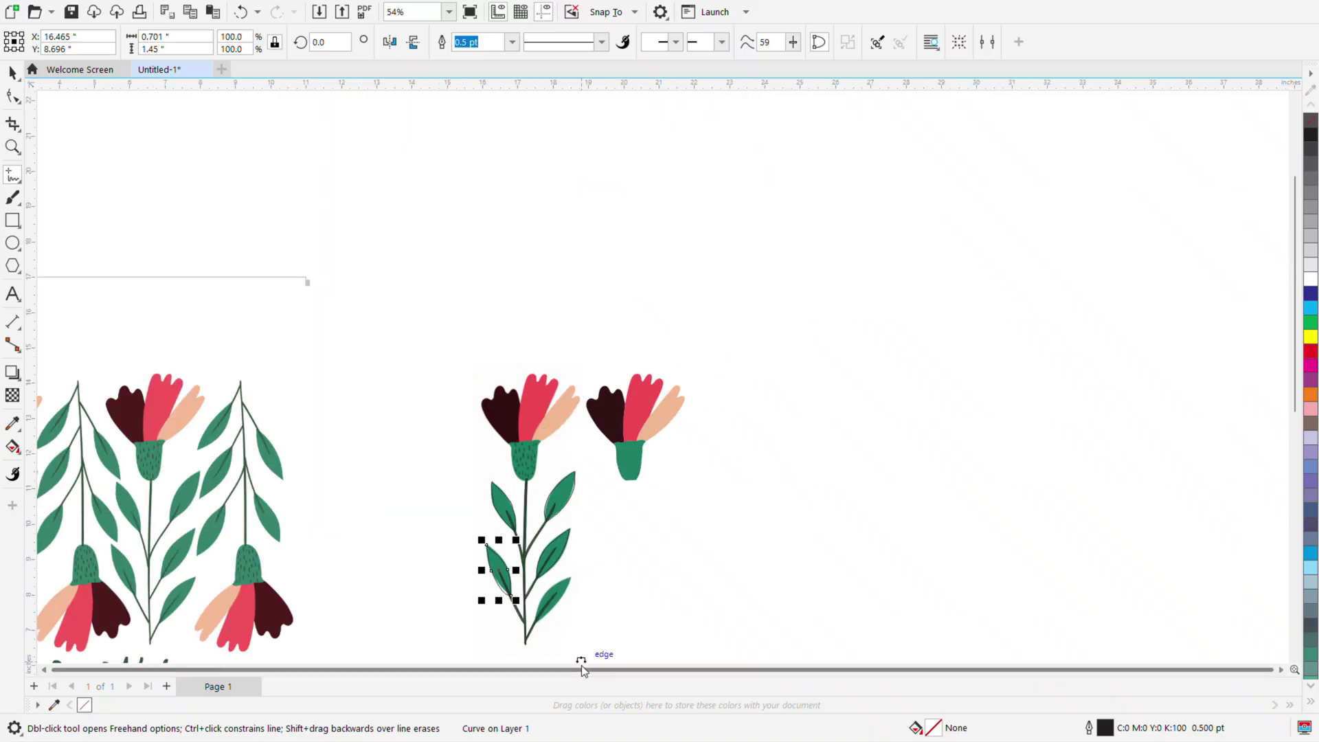
scroll(516, 539, "up", 7)
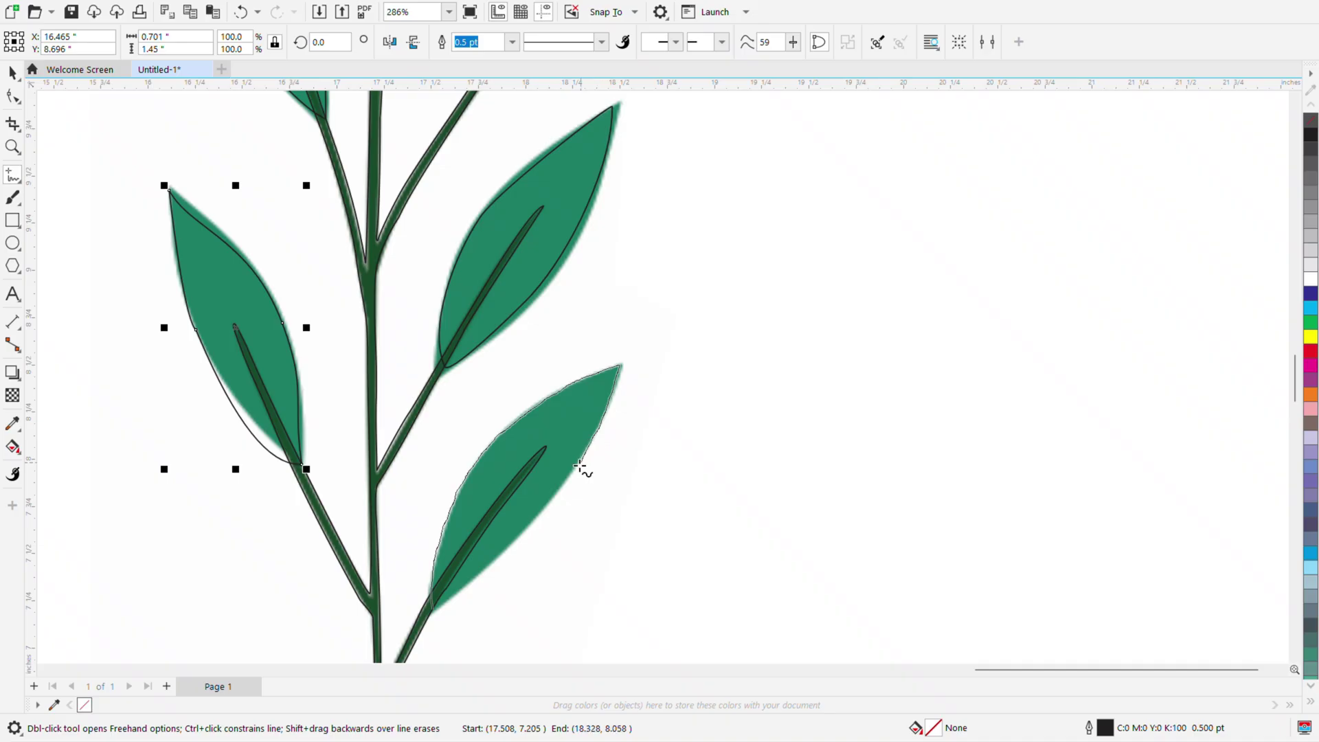
left_click_drag(445, 605, 434, 610)
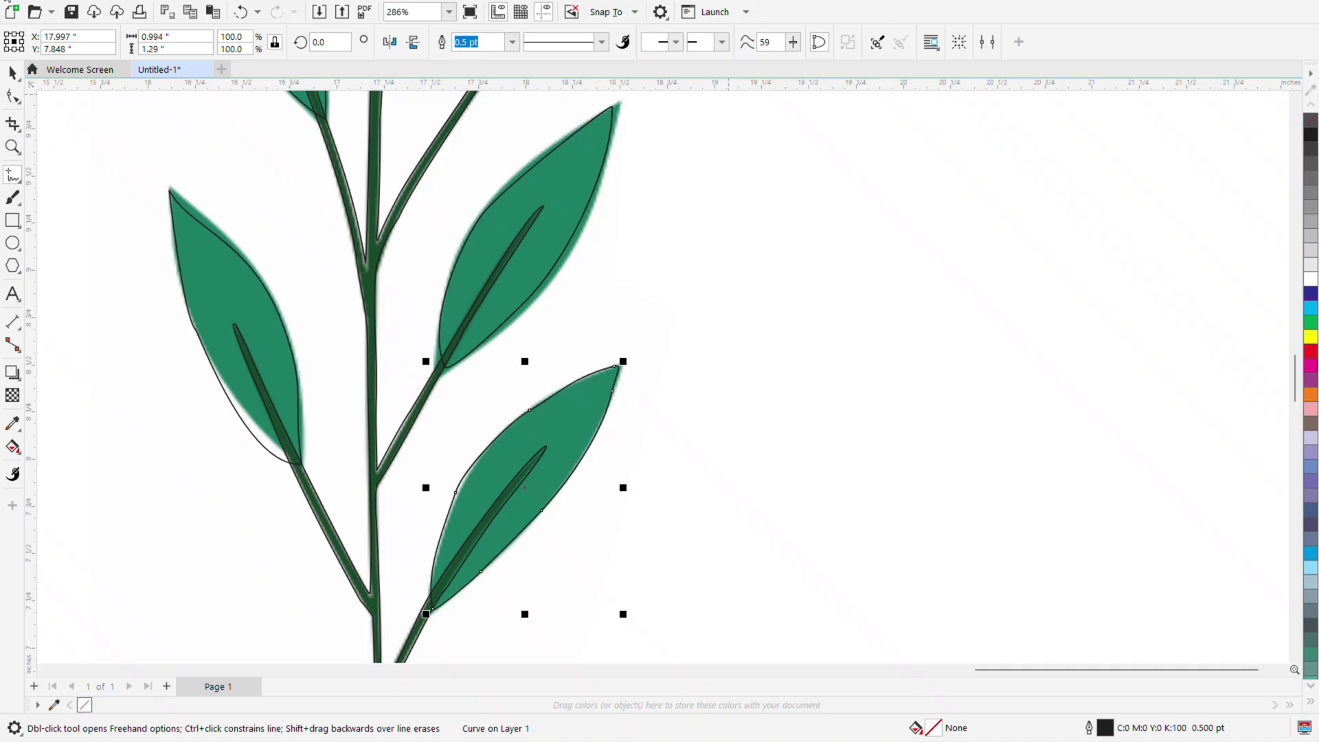
Reshape the lower left leaf's left edge and move its base node so the outline follows the bitmap.
left_click(14, 73)
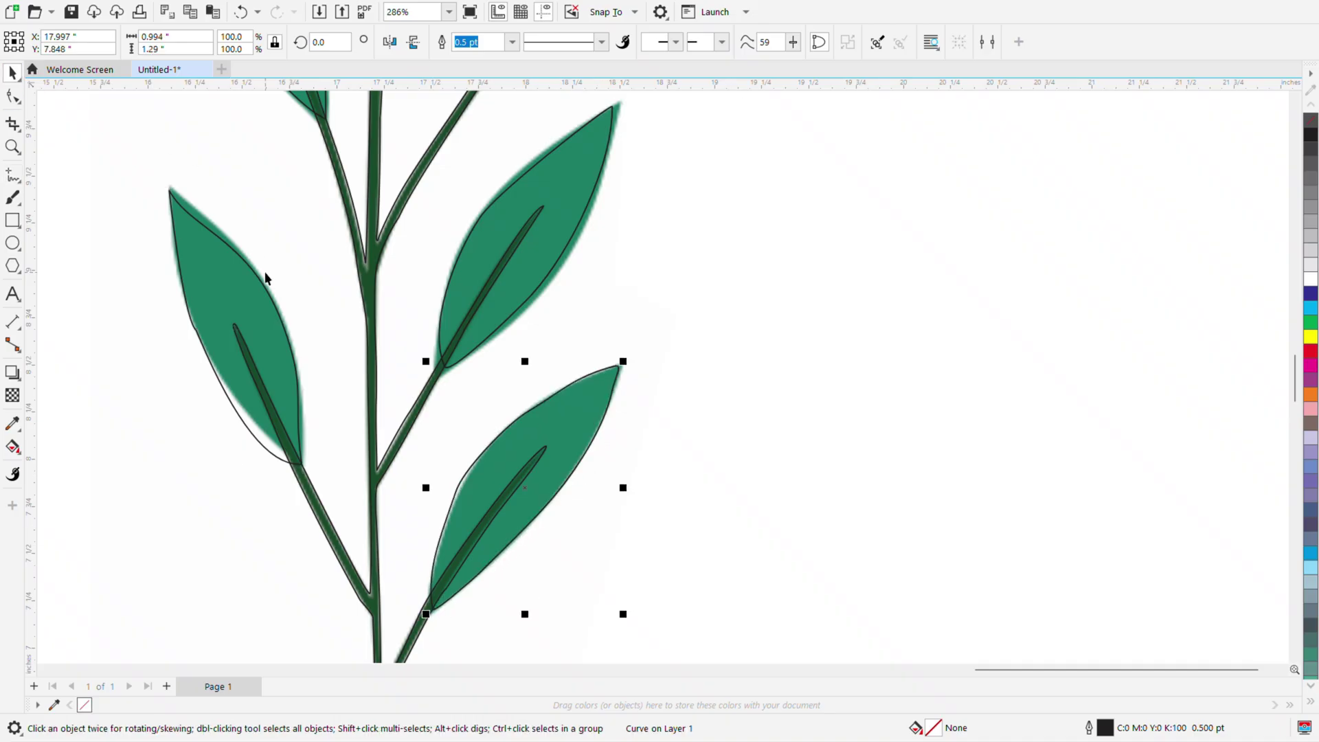
left_click(223, 345)
key("F10")
left_click(170, 191)
left_click_drag(195, 330, 188, 311)
scroll(175, 288, "up", 1)
left_click_drag(313, 628, 328, 584)
left_click_drag(426, 640, 423, 634)
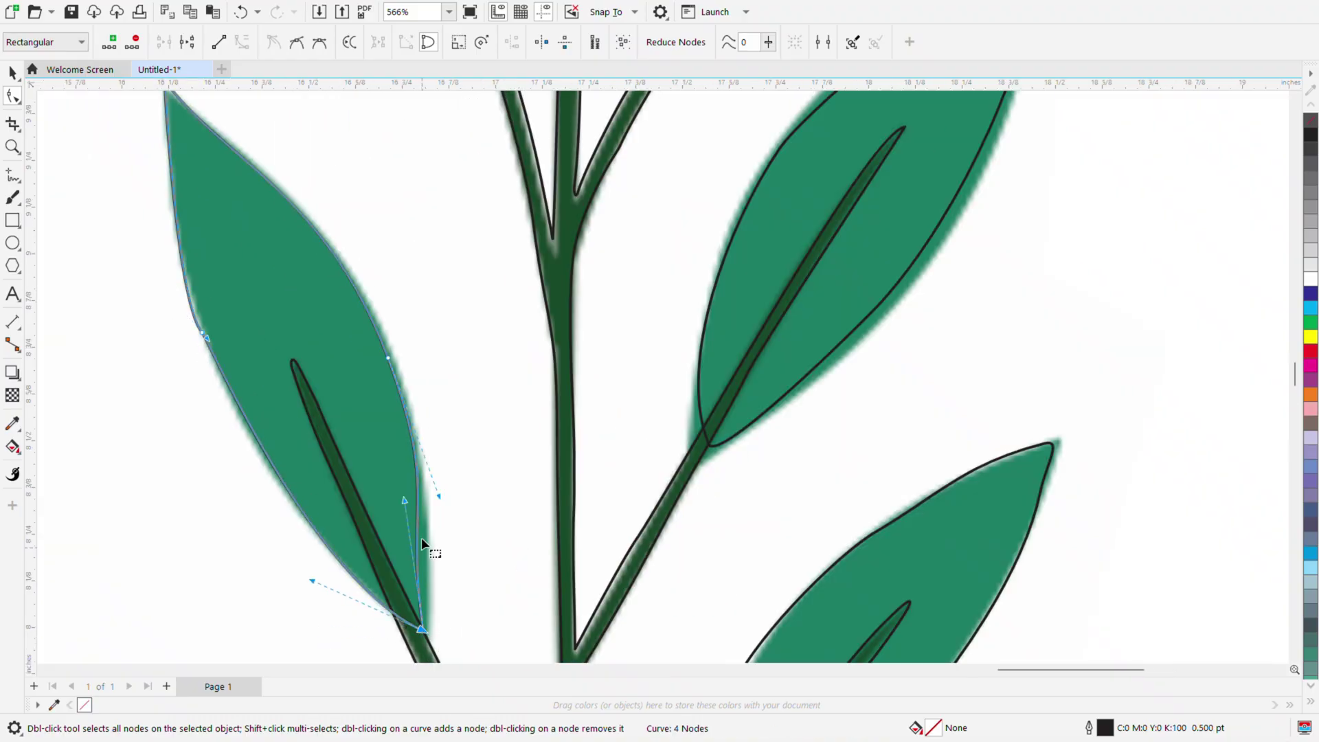
Refine the left leaf outlines by moving nodes and curve handles along their edges to match the bitmap.
left_click_drag(402, 503, 423, 529)
left_click_drag(389, 359, 398, 369)
scroll(398, 371, "down", 2)
scroll(291, 316, "up", 2)
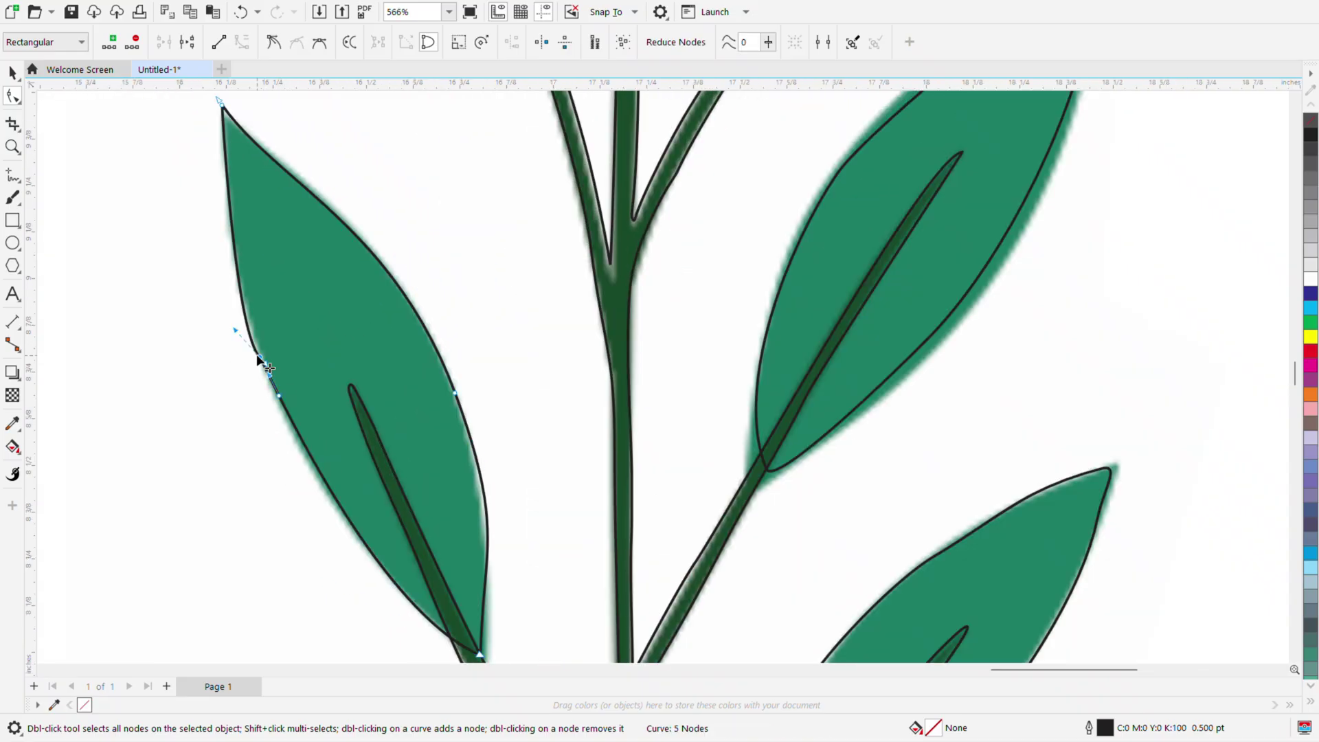
scroll(249, 312, "down", 1)
left_click_drag(327, 420, 330, 434)
left_click(333, 335)
left_click_drag(308, 211, 310, 216)
left_click(337, 314)
scroll(335, 313, "up", 2)
left_click_drag(335, 313, 324, 319)
Smooth the lower right leaf's left edge by removing its middle node and adjusting the base handle.
scroll(324, 319, "down", 5)
scroll(468, 402, "up", 3)
left_click(372, 321)
double_click(347, 352)
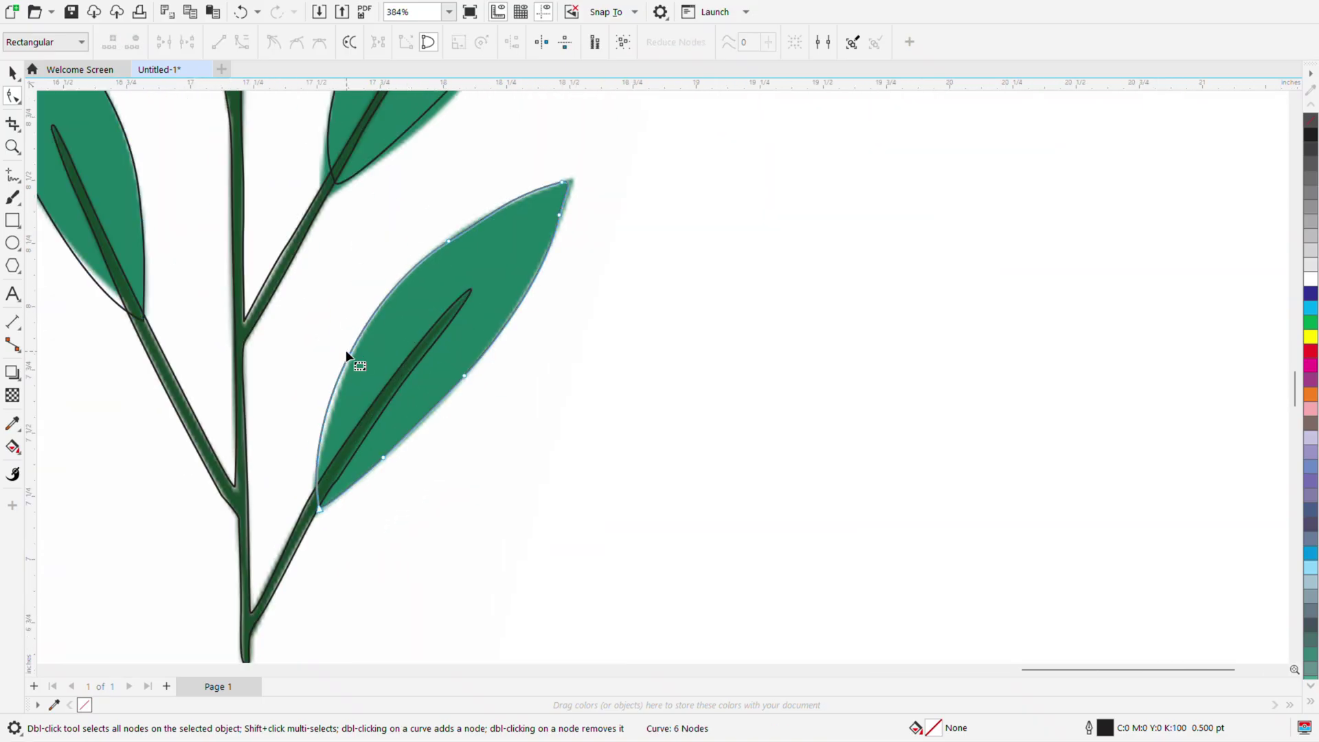
scroll(349, 413, "up", 2)
left_click_drag(295, 580, 283, 421)
scroll(283, 420, "down", 3)
scroll(374, 426, "up", 4)
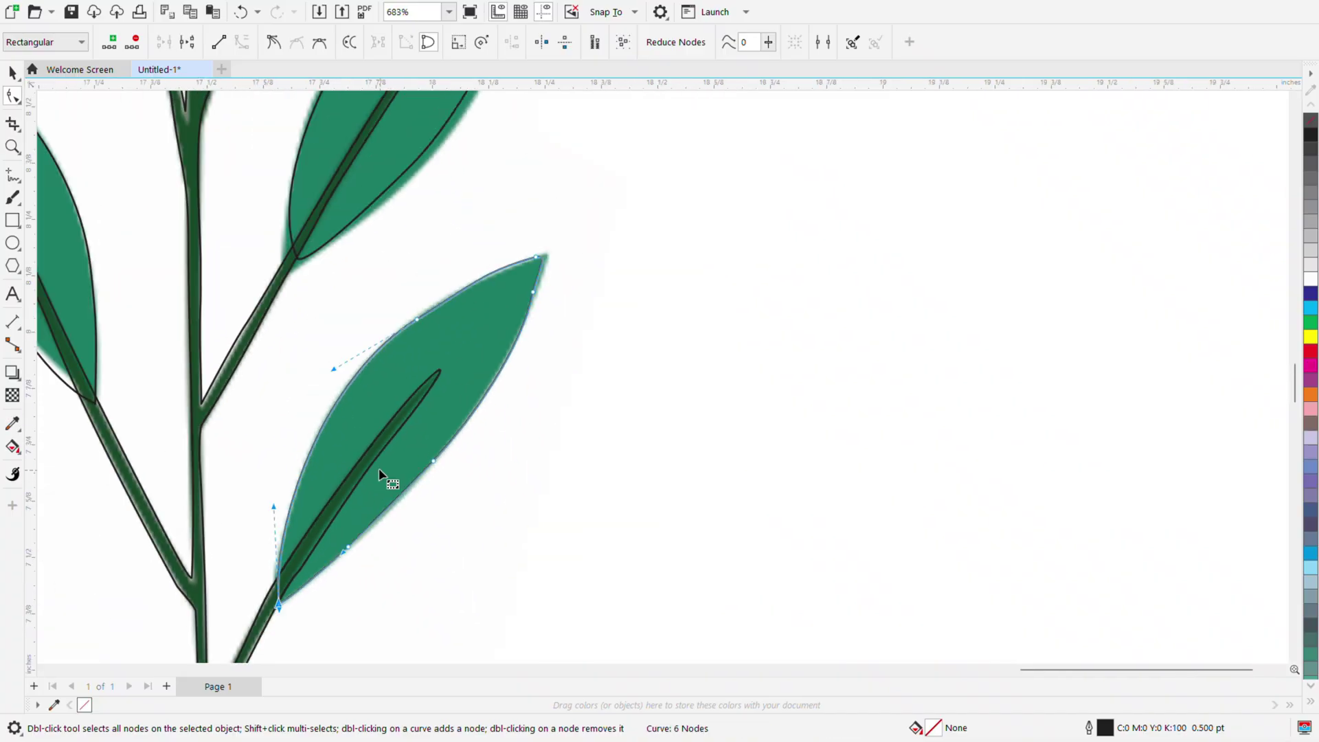
Smooth the lower right leaf's right edge by deleting surplus nodes and bending the curve out to the bitmap.
double_click(360, 508)
scroll(462, 382, "down", 3)
scroll(472, 411, "up", 3)
left_click_drag(480, 374, 487, 378)
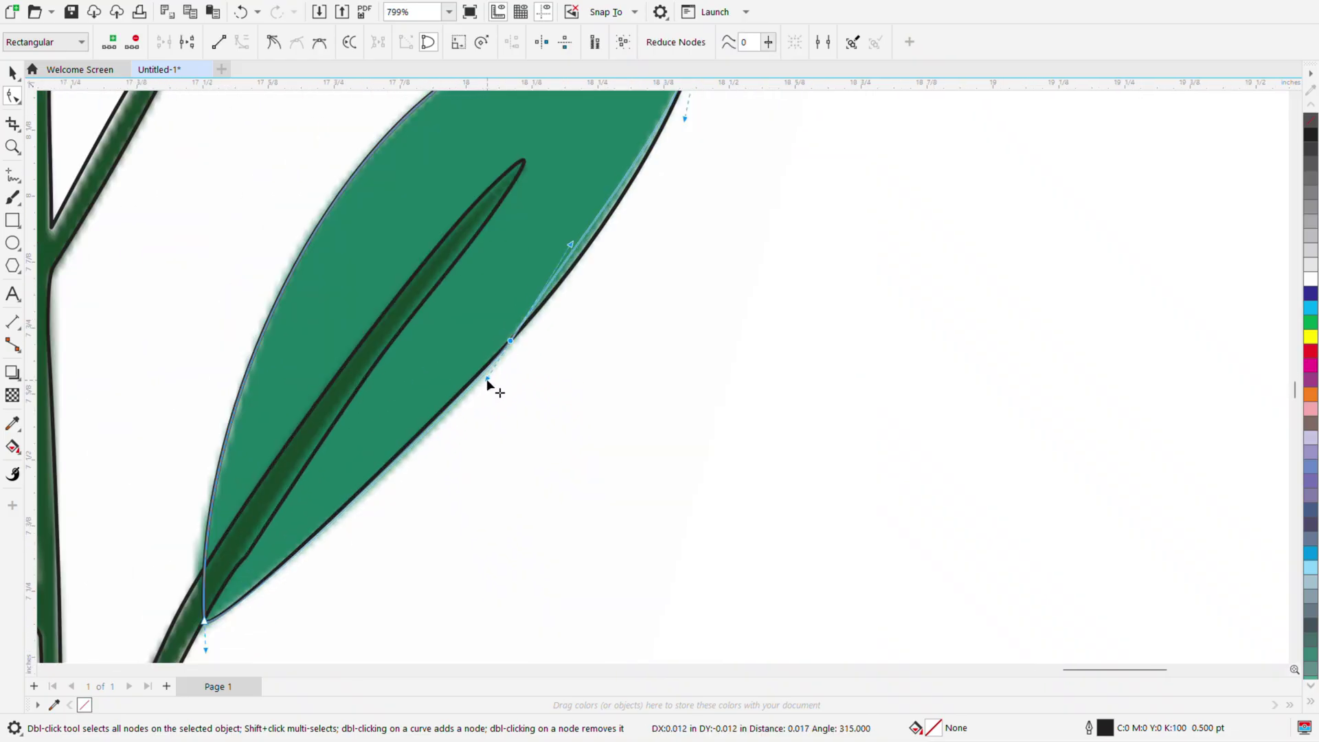
scroll(487, 378, "down", 3)
scroll(517, 307, "up", 3)
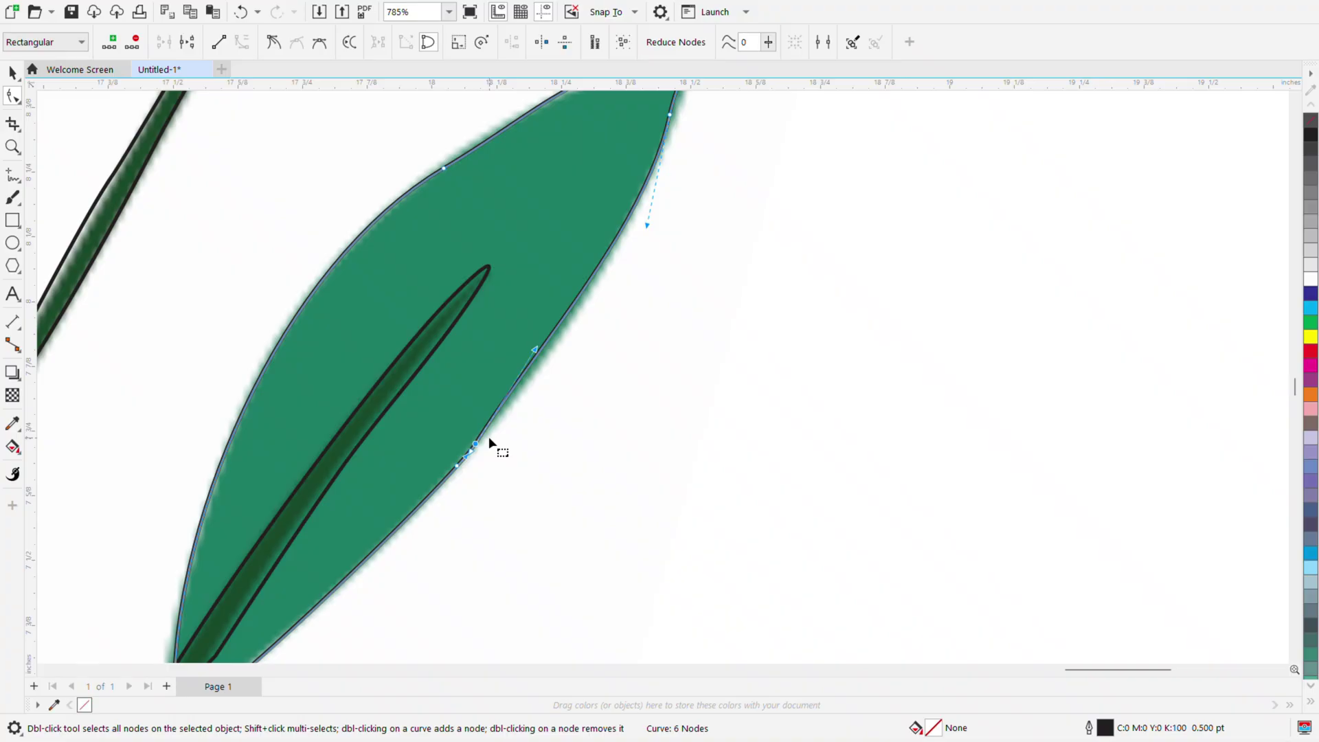
key("Delete")
scroll(488, 436, "down", 3)
scroll(565, 275, "up", 3)
left_click_drag(570, 289, 605, 282)
Refine the lower right leaf's pointed tip and upper edge by adjusting their nodes to match the bitmap.
scroll(585, 290, "up", 2)
scroll(583, 318, "down", 2)
double_click(564, 378)
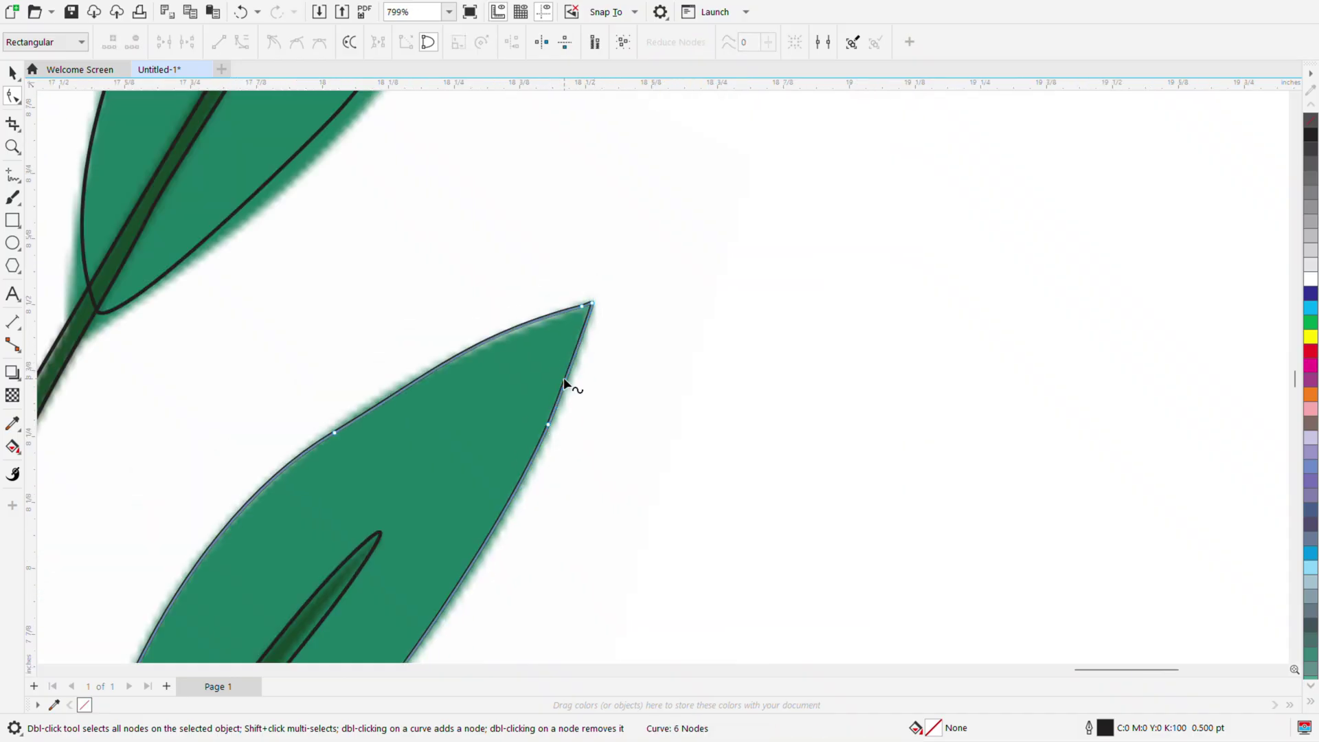
left_click(591, 301)
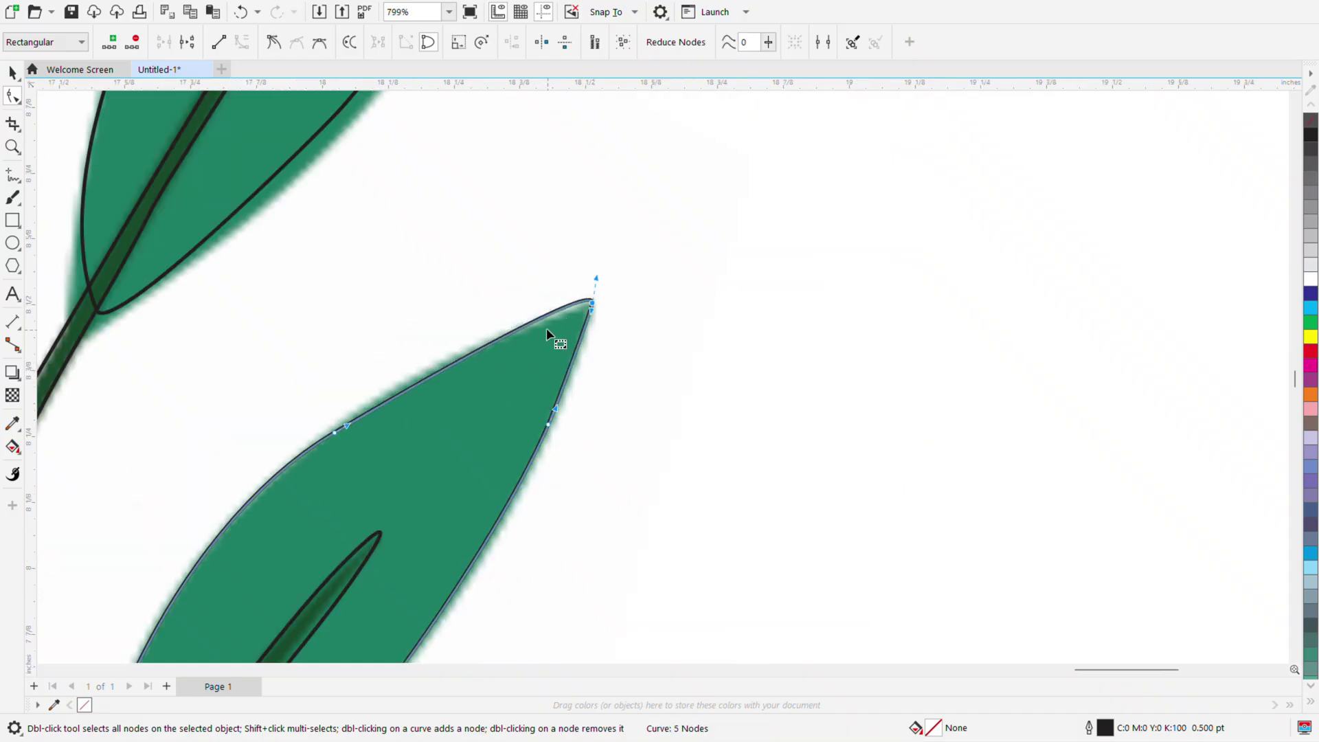
key("ctrl+z")
scroll(558, 319, "up", 3)
left_click_drag(163, 394, 162, 442)
scroll(388, 333, "down", 3)
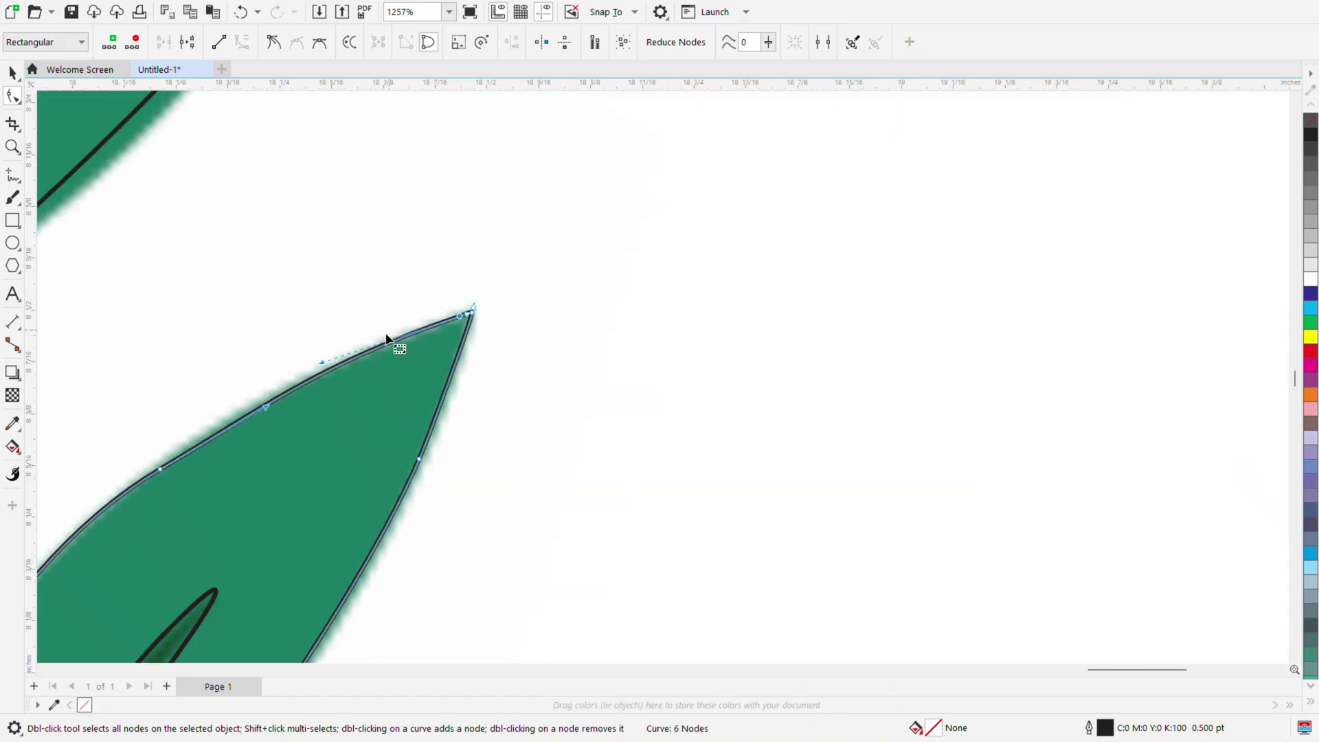
Move the middle right leaf's base, right edge and top tip nodes outward to the bitmap's leaf outline.
scroll(383, 344, "down", 3)
scroll(291, 214, "up", 2)
left_click(203, 565)
left_click(205, 568)
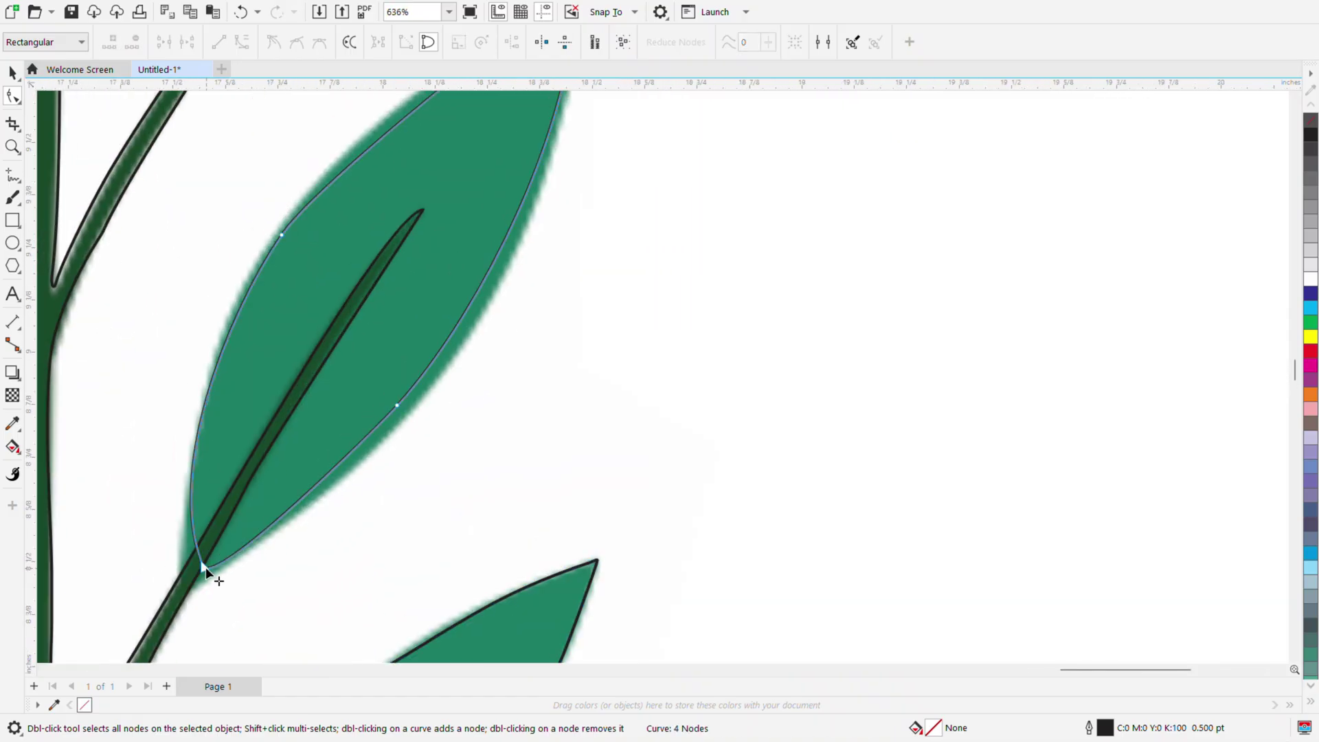
left_click_drag(204, 566, 189, 591)
left_click_drag(397, 407, 407, 415)
scroll(409, 406, "down", 2)
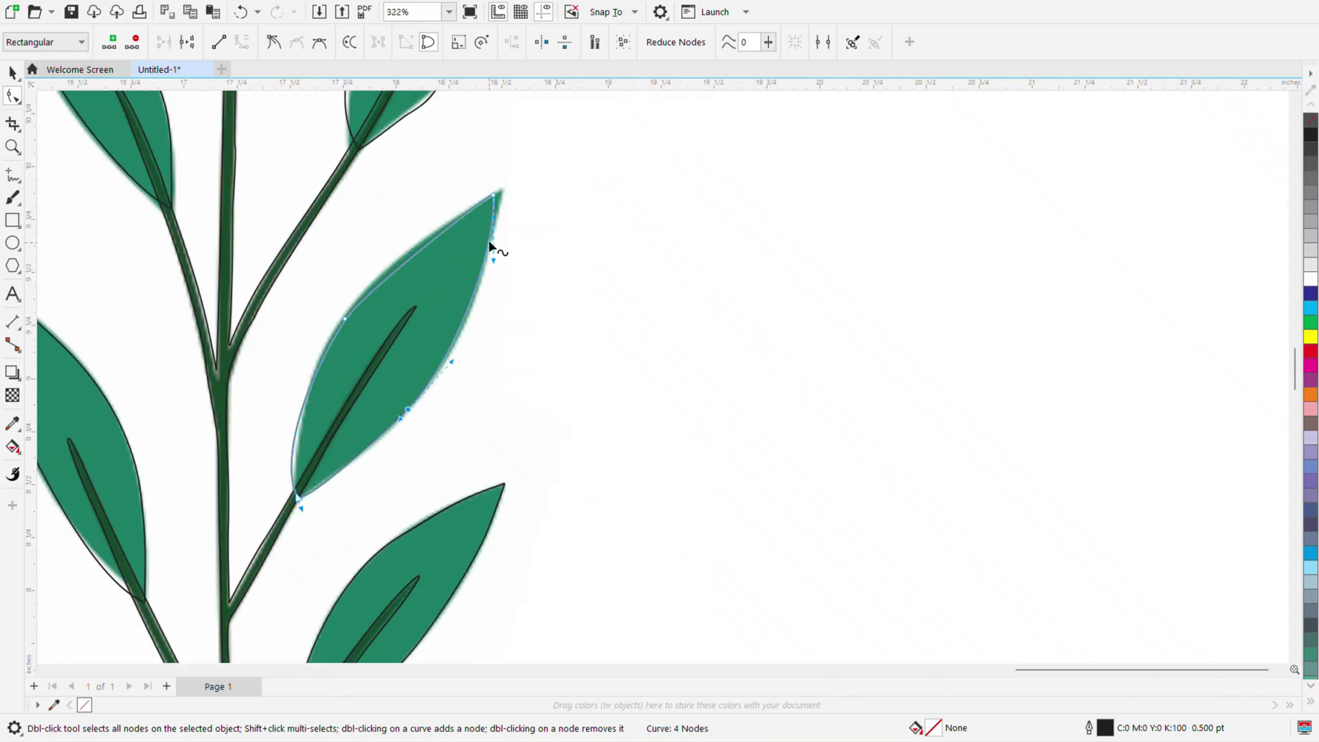
scroll(489, 250, "up", 2)
left_click_drag(498, 156, 515, 143)
Smooth the middle right leaf's left edge by adding and adjusting nodes and pulling the base handle inward.
mouse_move(248, 341)
left_mouse_down()
mouse_move(248, 303)
mouse_move(223, 340)
left_mouse_up()
double_click(267, 321)
scroll(267, 331, "down", 1)
scroll(215, 438, "up", 1)
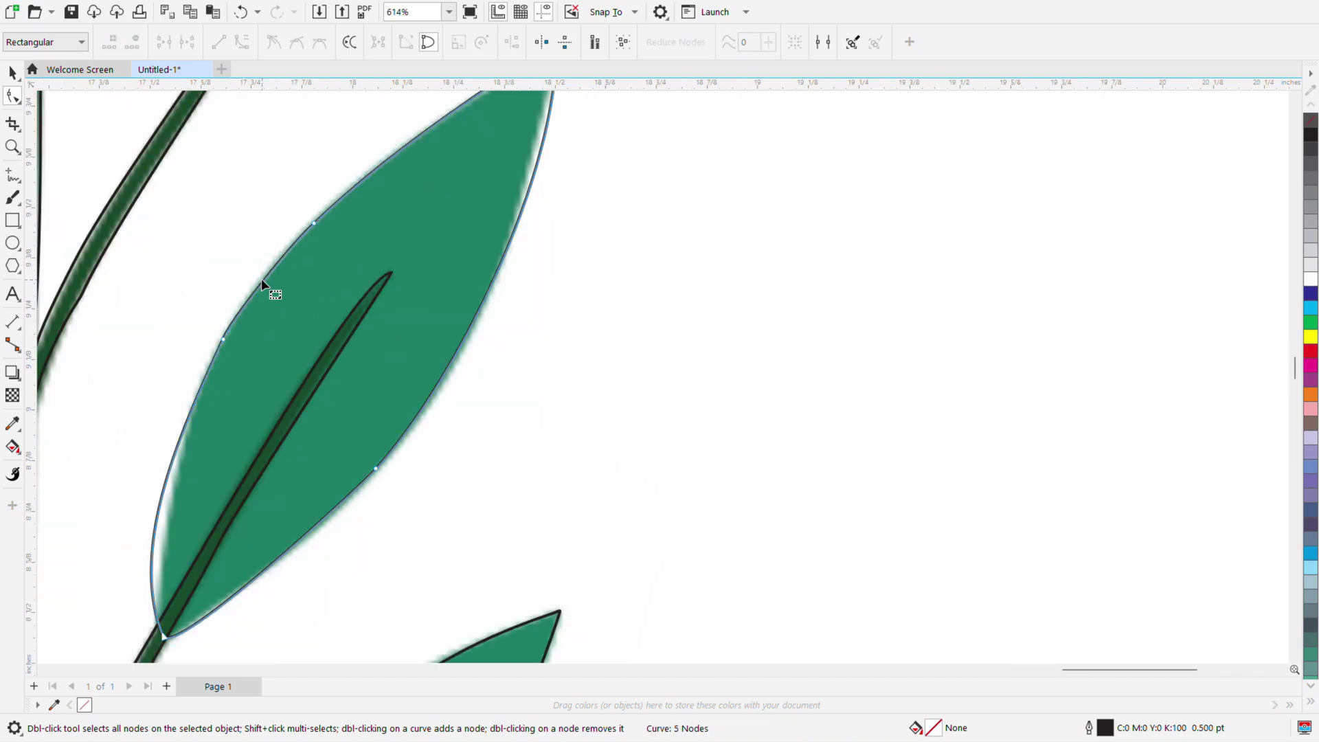
scroll(229, 338, "up", 1)
left_click(215, 519)
left_click_drag(165, 406, 195, 385)
Fit the upper right leaf's left edge and base to the bitmap and replace the bulging node on its lower edge.
scroll(262, 409, "down", 4)
scroll(277, 213, "up", 2)
left_click(282, 519)
left_click(262, 590)
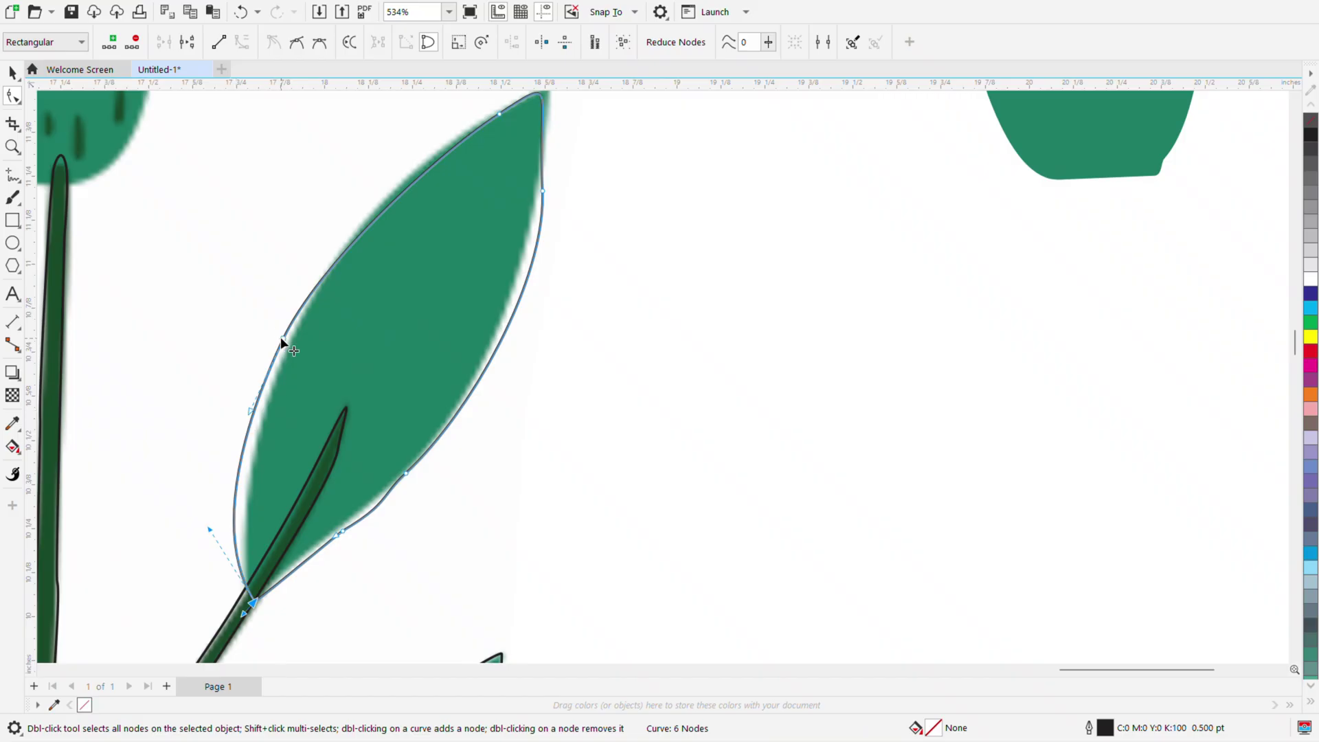
left_click(307, 302)
left_click_drag(210, 529, 226, 525)
left_click_drag(342, 531, 327, 536)
double_click(303, 558)
left_click(327, 536)
double_click(326, 536)
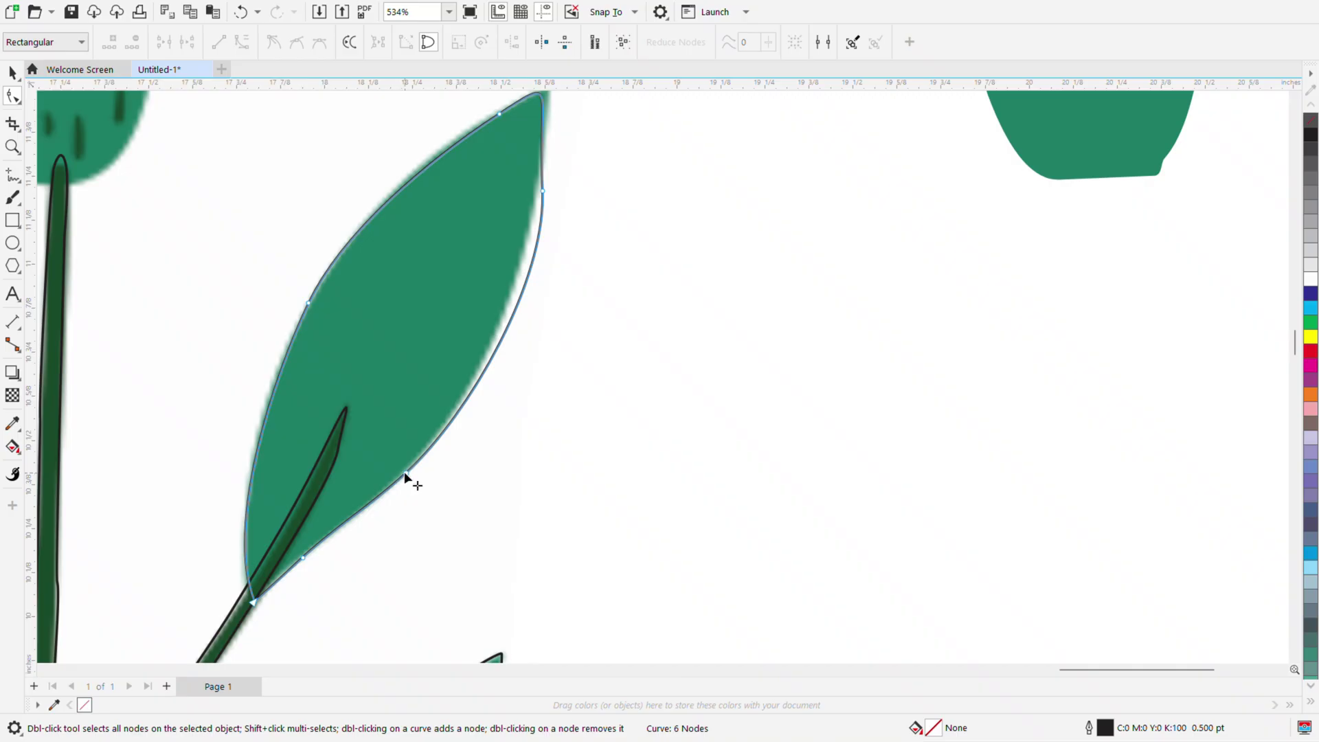
Pull the upper right leaf's right edge inward to the bitmap's outline by moving its node and adding another node.
left_click_drag(543, 192, 517, 231)
scroll(534, 200, "down", 2)
scroll(534, 152, "up", 5)
double_click(517, 231)
scroll(444, 281, "down", 2)
scroll(440, 282, "up", 2)
left_click_drag(439, 274, 413, 289)
scroll(412, 302, "down", 10)
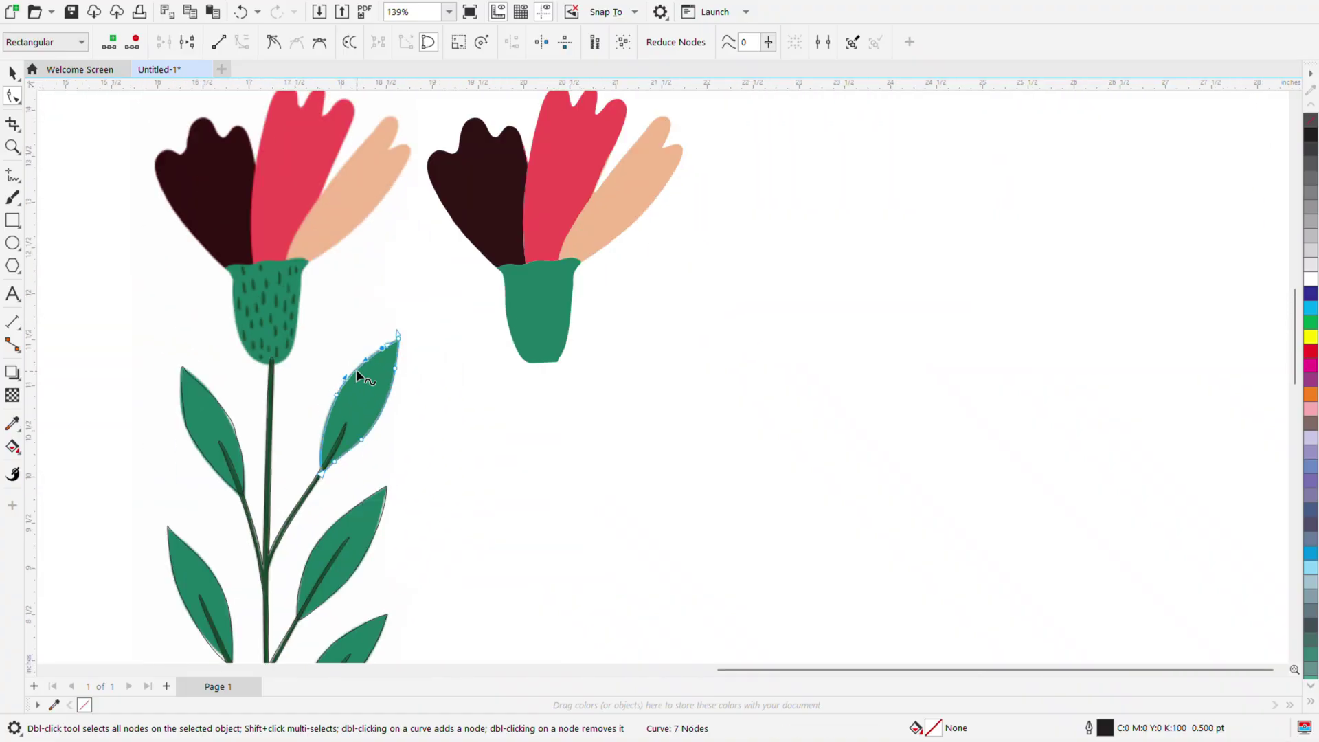
Shift the upper left leaf's lower right node, add a node at its tip, and bulge the left edge out to the bitmap.
scroll(211, 439, "up", 6)
left_click(261, 375)
double_click(281, 409)
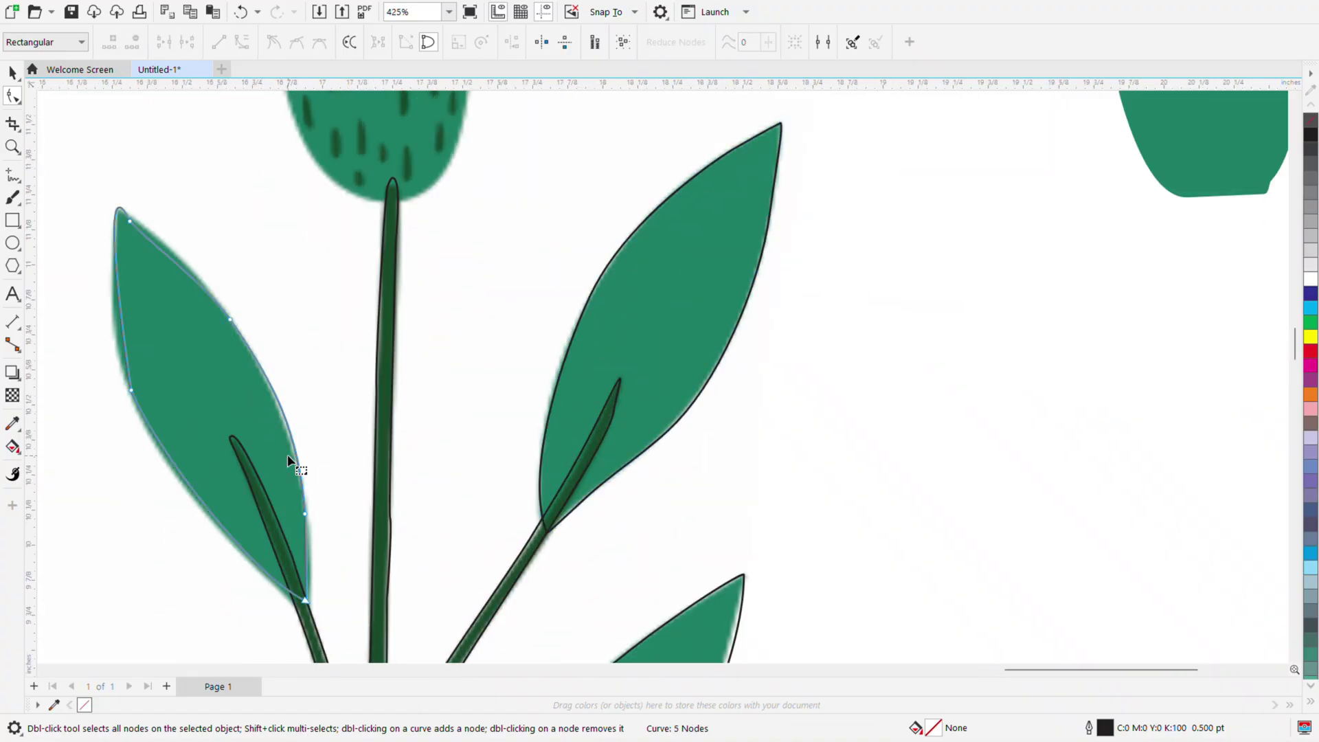
left_click_drag(306, 515, 307, 527)
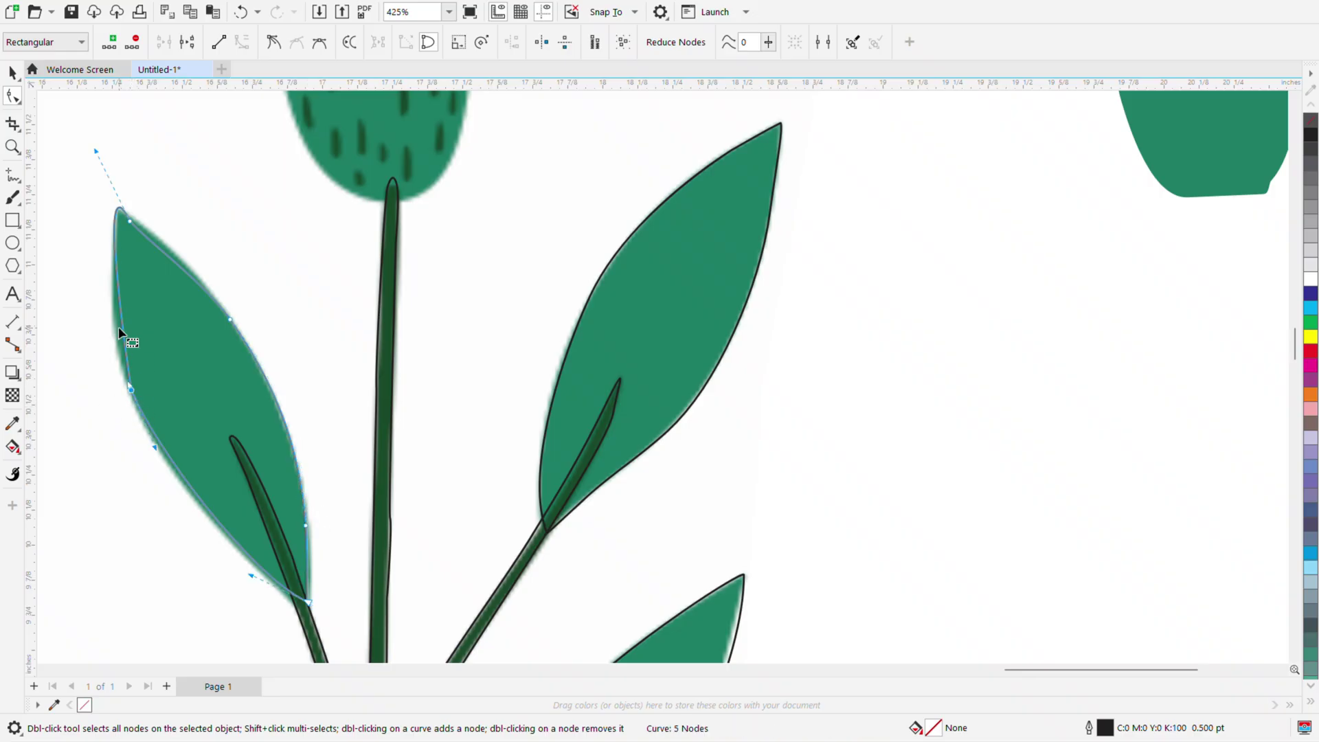
double_click(119, 208)
left_click_drag(90, 288, 95, 284)
scroll(110, 263, "up", 2)
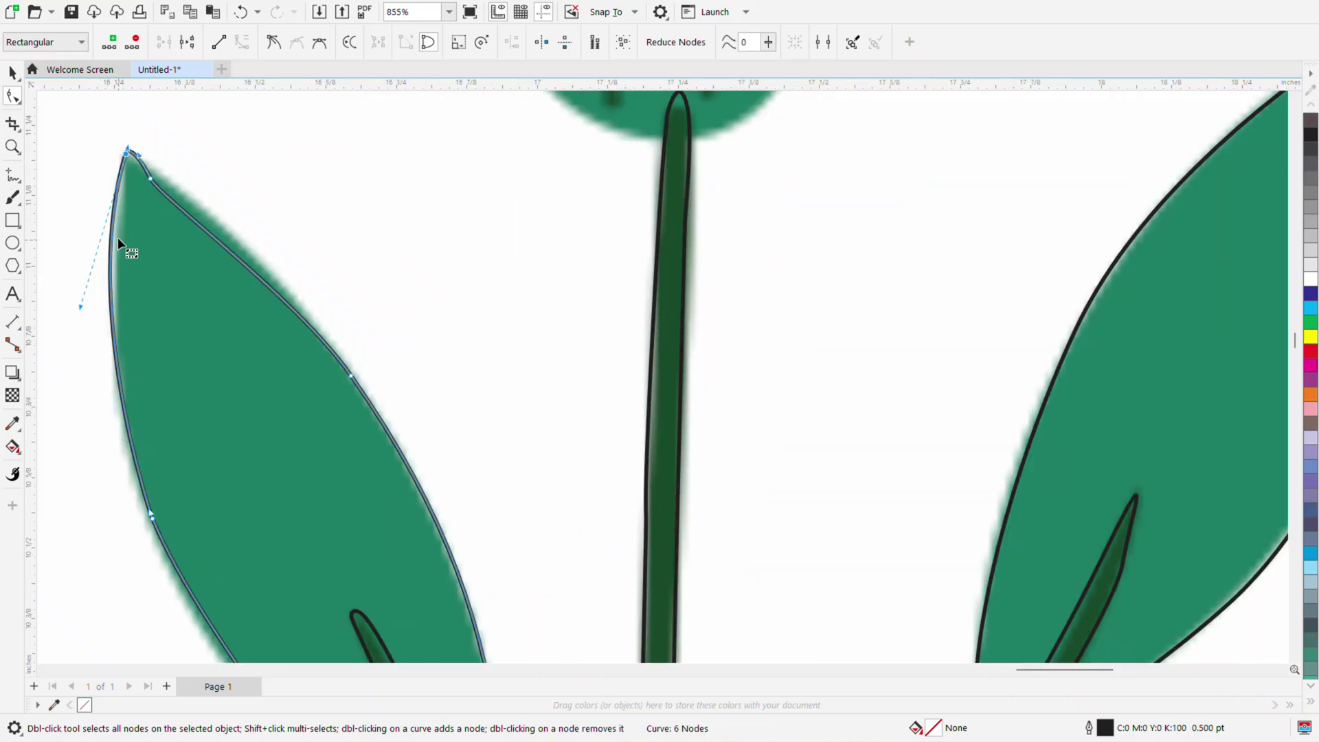
Add a node on the upper left leaf's left edge below the tip and slide its lower left node along the bitmap's outline.
double_click(114, 194)
left_click_drag(115, 193, 115, 242)
scroll(115, 241, "down", 1)
scroll(130, 361, "up", 1)
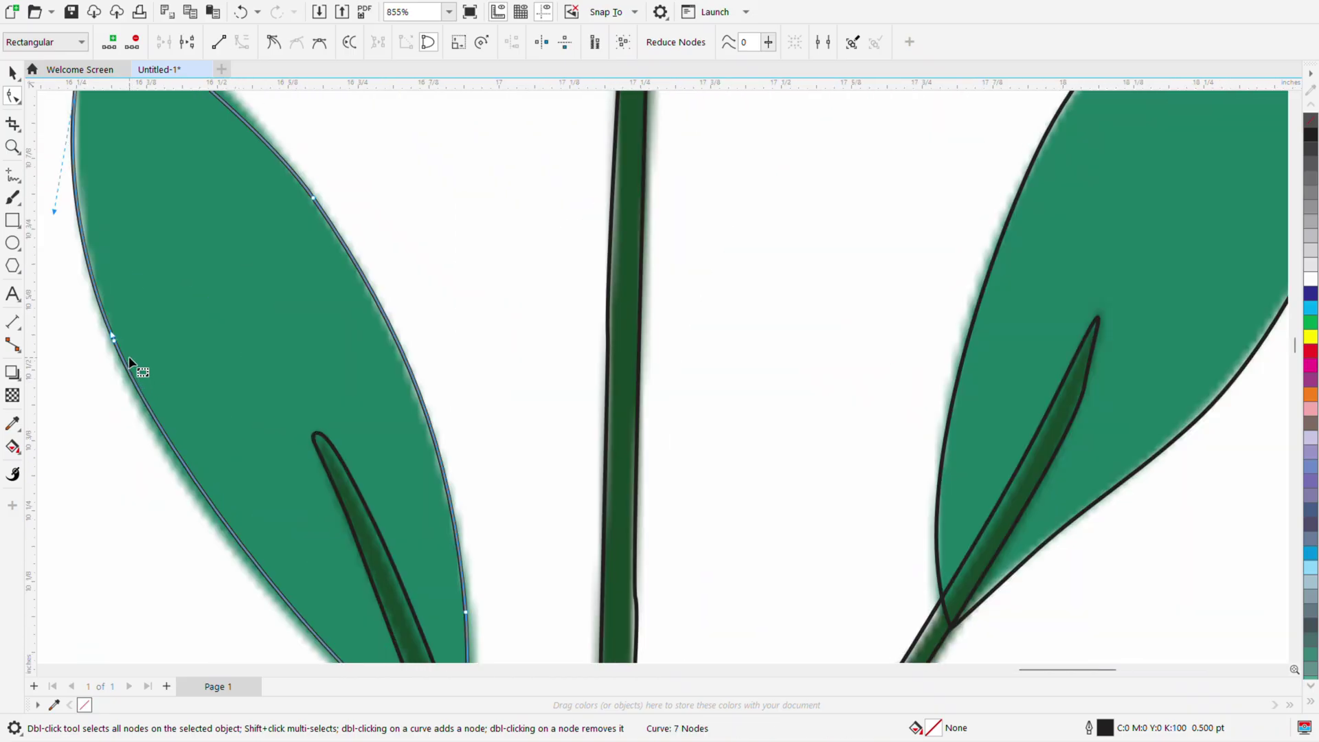
left_click_drag(123, 349, 124, 351)
left_click_drag(114, 340, 123, 367)
scroll(123, 366, "down", 1)
scroll(172, 473, "up", 1)
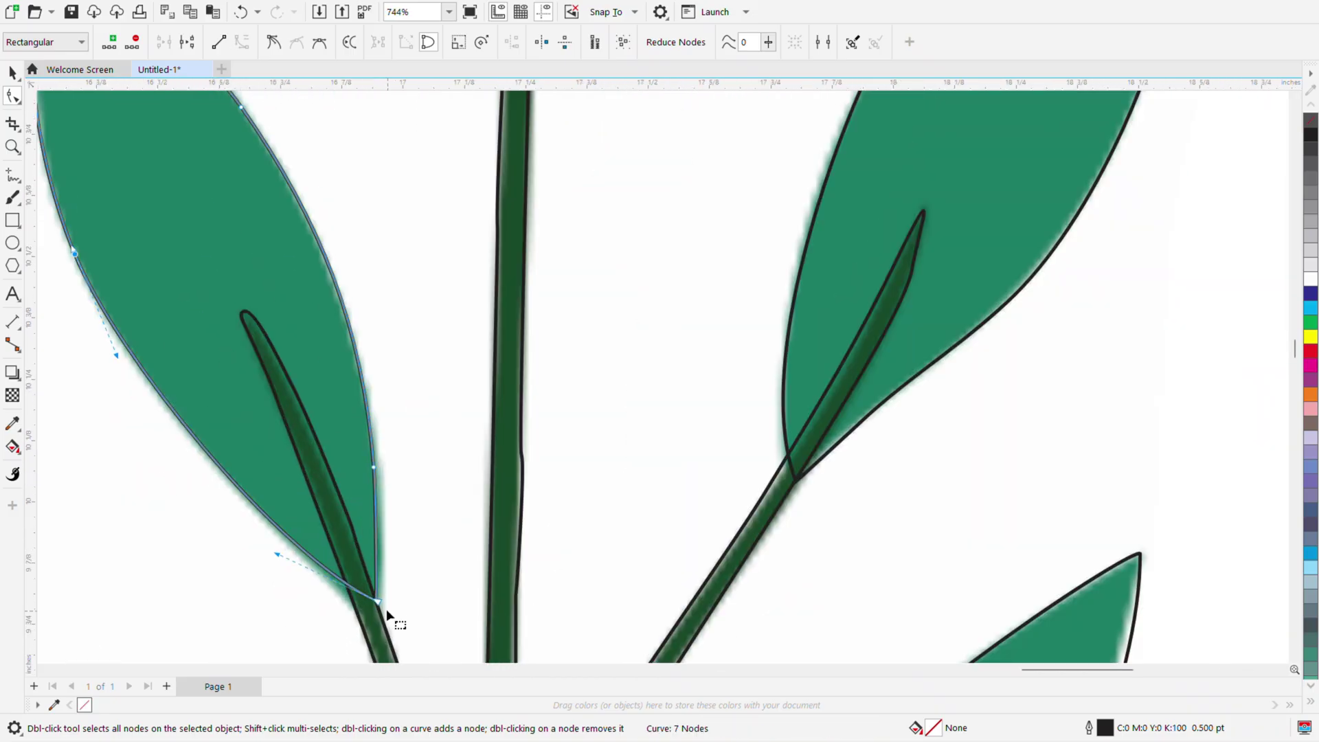
Move the upper left leaf's base node to the bitmap's pointed end and adjust its handle to fit the lower edge.
scroll(389, 612, "up", 1)
left_click(369, 598)
left_click_drag(369, 598, 374, 628)
scroll(358, 594, "down", 2)
left_click(346, 608)
left_click(366, 610)
left_click_drag(287, 572, 287, 559)
Fit the lower part of the upper left leaf's right edge to the bitmap by adjusting its node and curve.
left_click(362, 490)
scroll(365, 492, "up", 2)
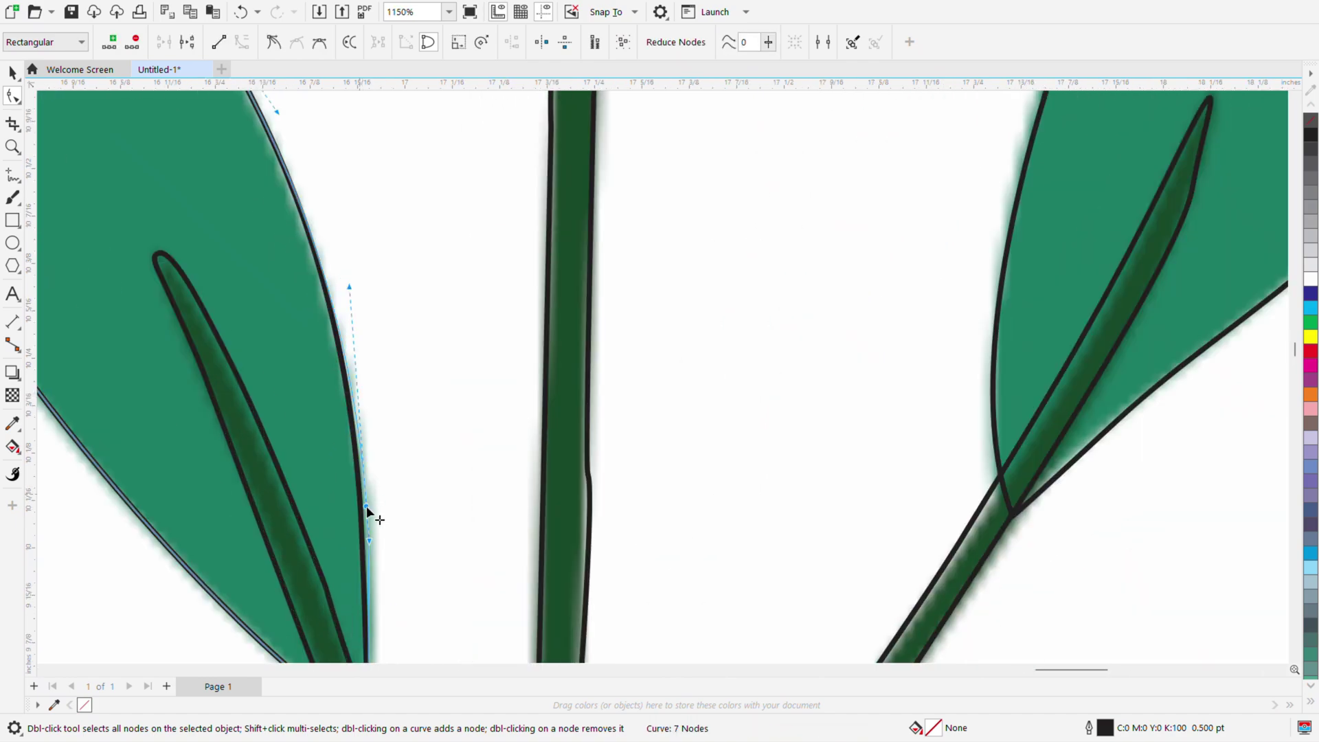
scroll(360, 495, "down", 3)
scroll(312, 315, "up", 2)
left_click_drag(387, 491, 379, 488)
scroll(349, 459, "down", 3)
scroll(206, 288, "up", 3)
left_click_drag(316, 279, 346, 298)
scroll(656, 598, "down", 2)
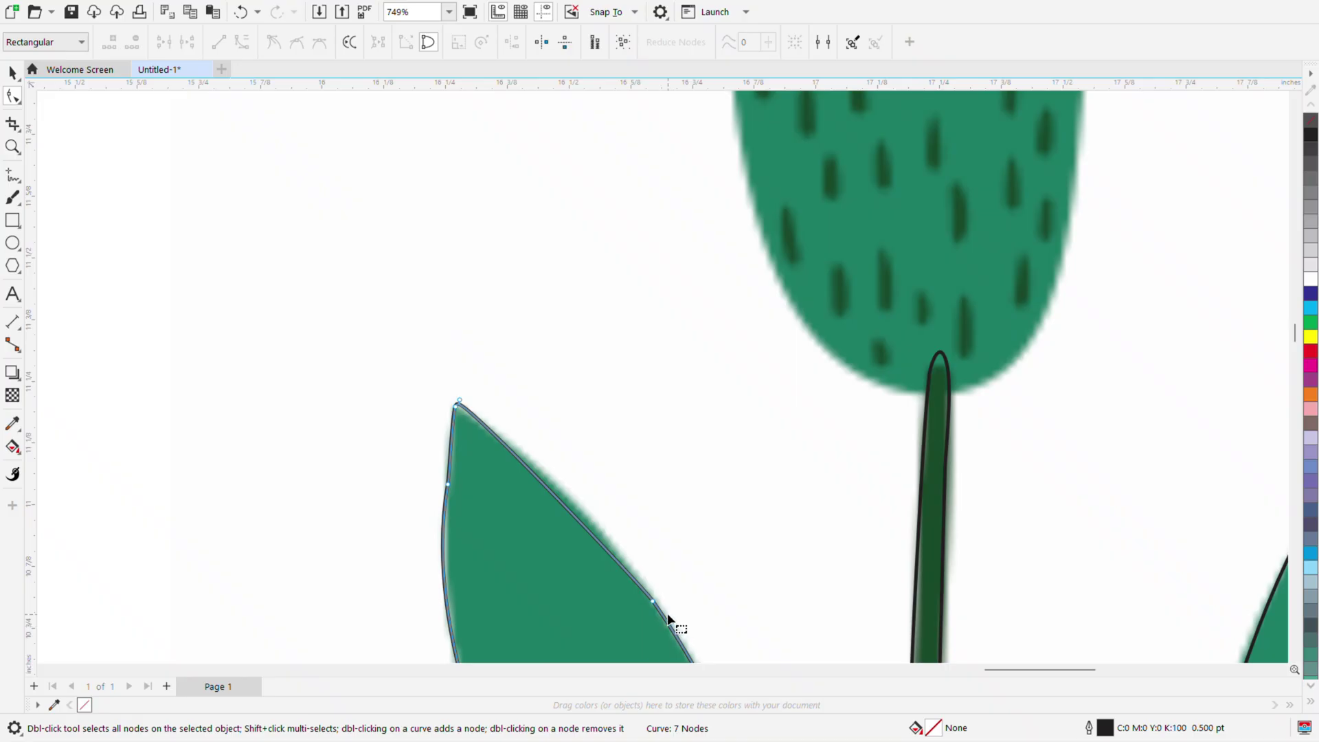
Slide the upper left leaf's upper right-edge node toward the tip and add a new node midway down that edge.
left_click_drag(646, 591, 582, 514)
left_click(538, 510)
scroll(538, 510, "down", 3)
scroll(577, 564, "up", 2)
left_click(536, 449)
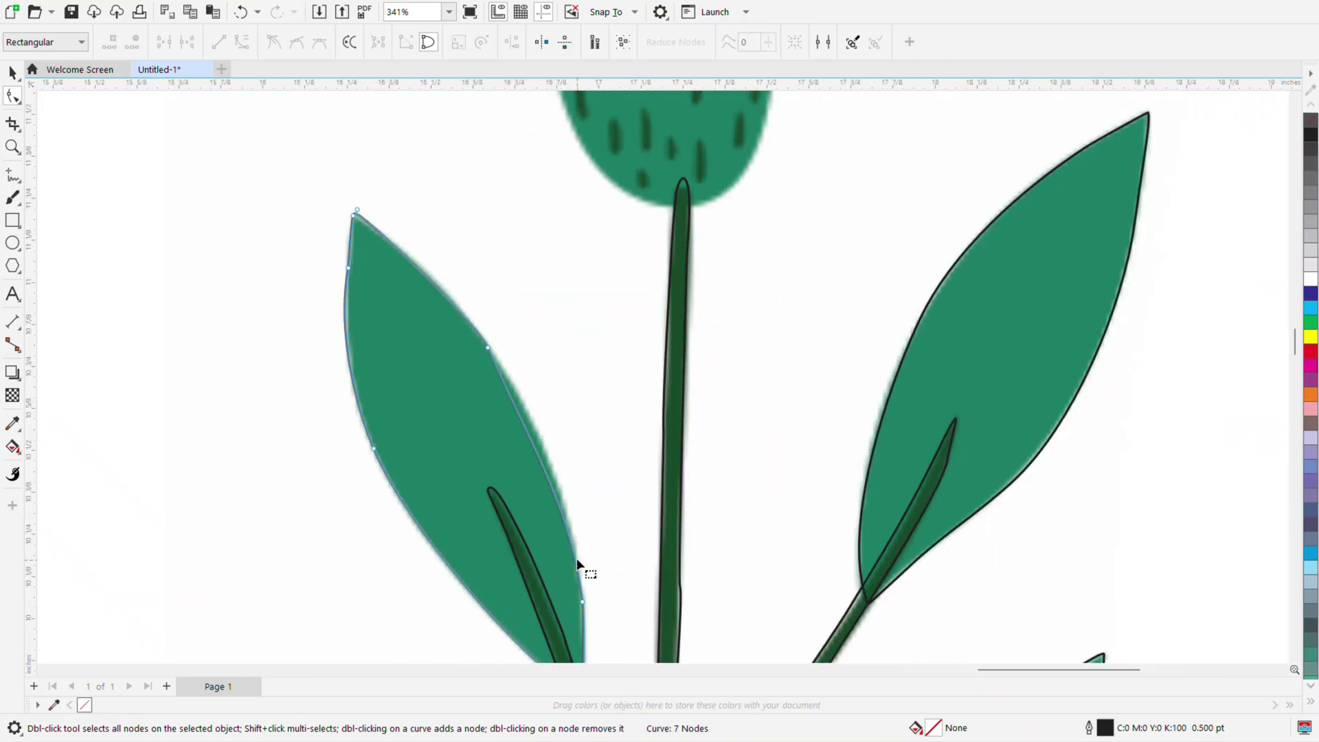
scroll(536, 448, "up", 1)
double_click(537, 450)
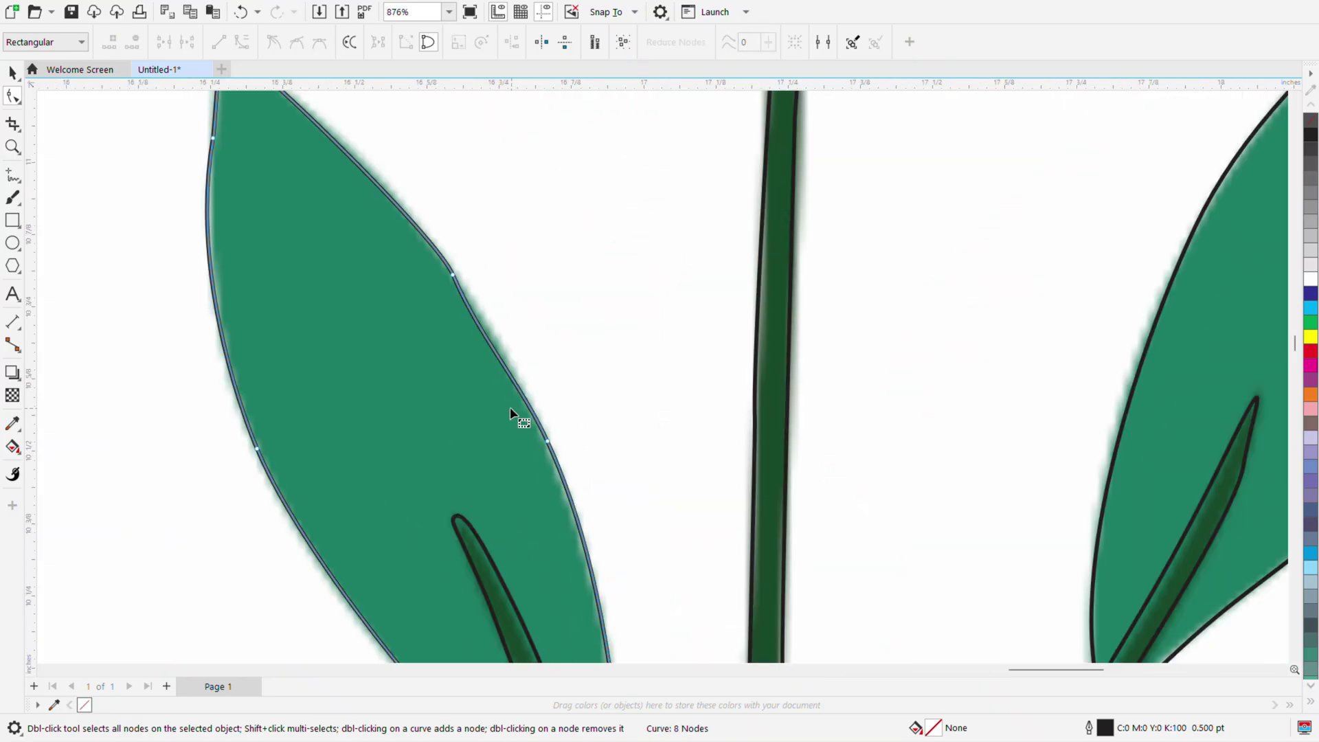
Smooth the kink in the middle of the upper left leaf's right edge so the curve follows the bitmap.
double_click(431, 242)
left_click_drag(464, 311, 414, 258)
key("Delete")
scroll(529, 467, "down", 2)
scroll(544, 430, "up", 2)
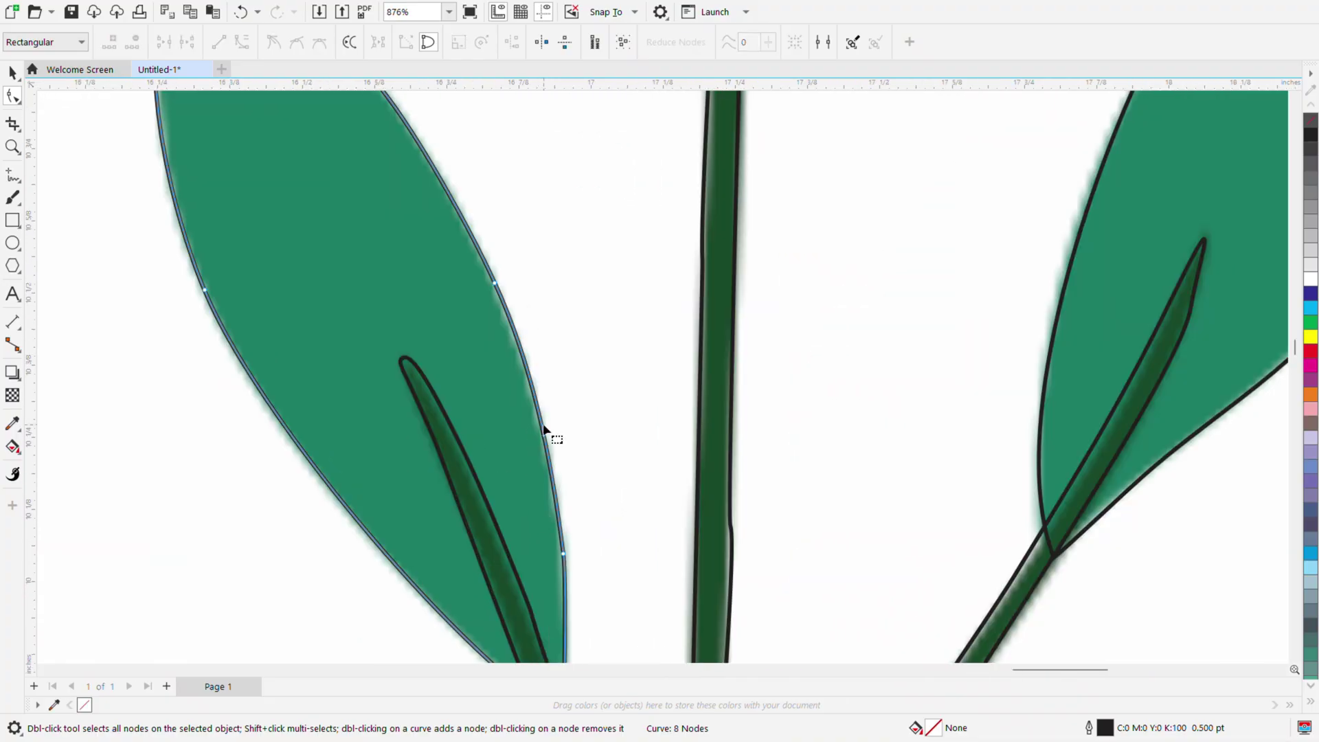
scroll(505, 309, "up", 2)
scroll(459, 318, "down", 2)
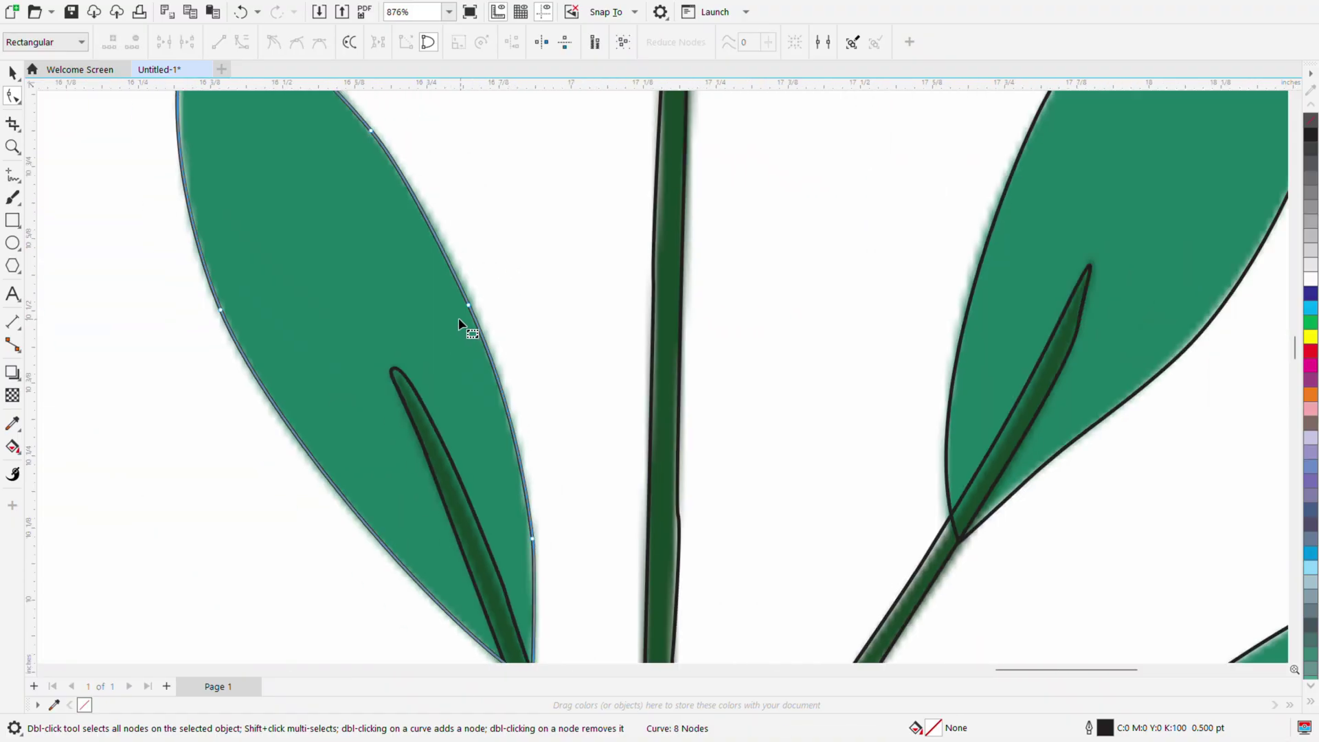
scroll(459, 318, "down", 3)
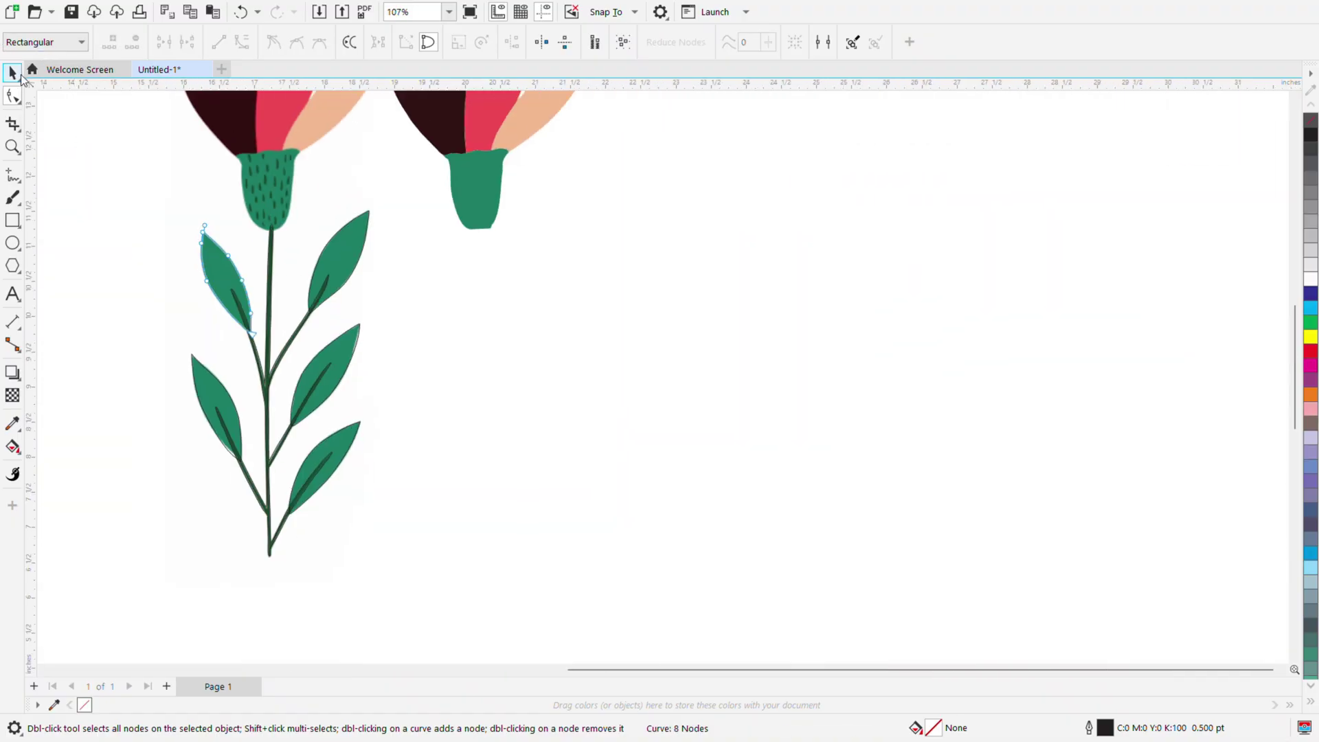
left_click(12, 73)
left_click(72, 12)
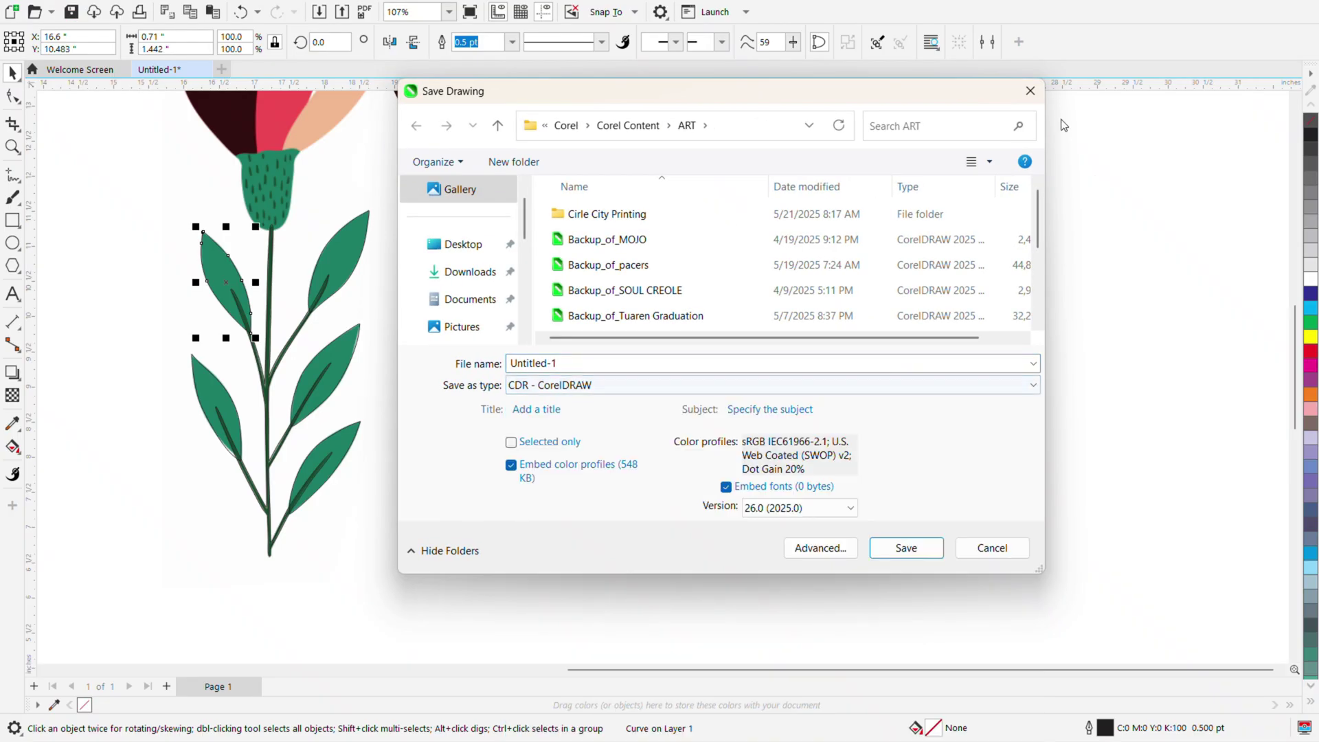
left_click(1031, 91)
scroll(671, 246, "down", 1)
scroll(459, 240, "up", 3)
left_click(681, 465)
scroll(681, 465, "up", 2)
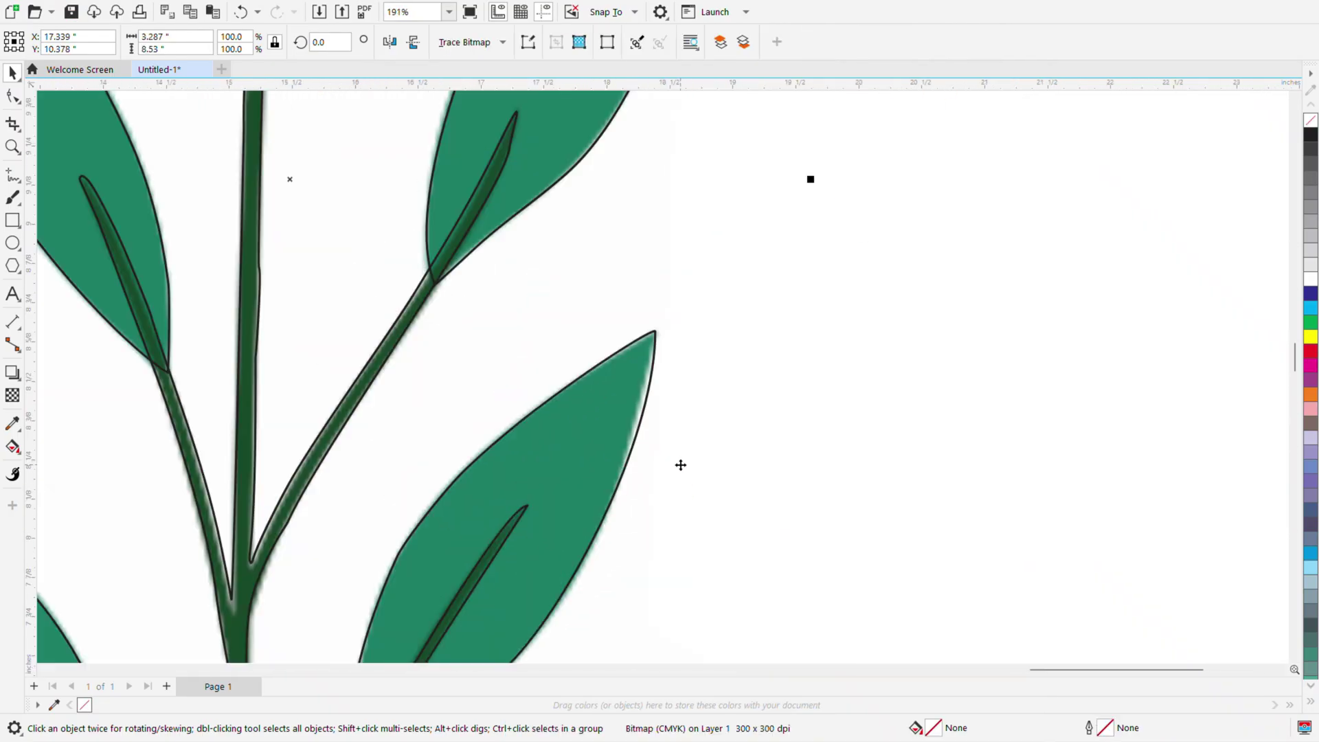
Select the middle right leaf for node editing and pull its right edge inward to the bitmap's outline.
scroll(681, 465, "up", 3)
double_click(621, 382)
left_click(643, 253)
double_click(562, 544)
left_click_drag(635, 326, 624, 332)
left_click_drag(610, 440, 606, 440)
scroll(610, 406, "down", 2)
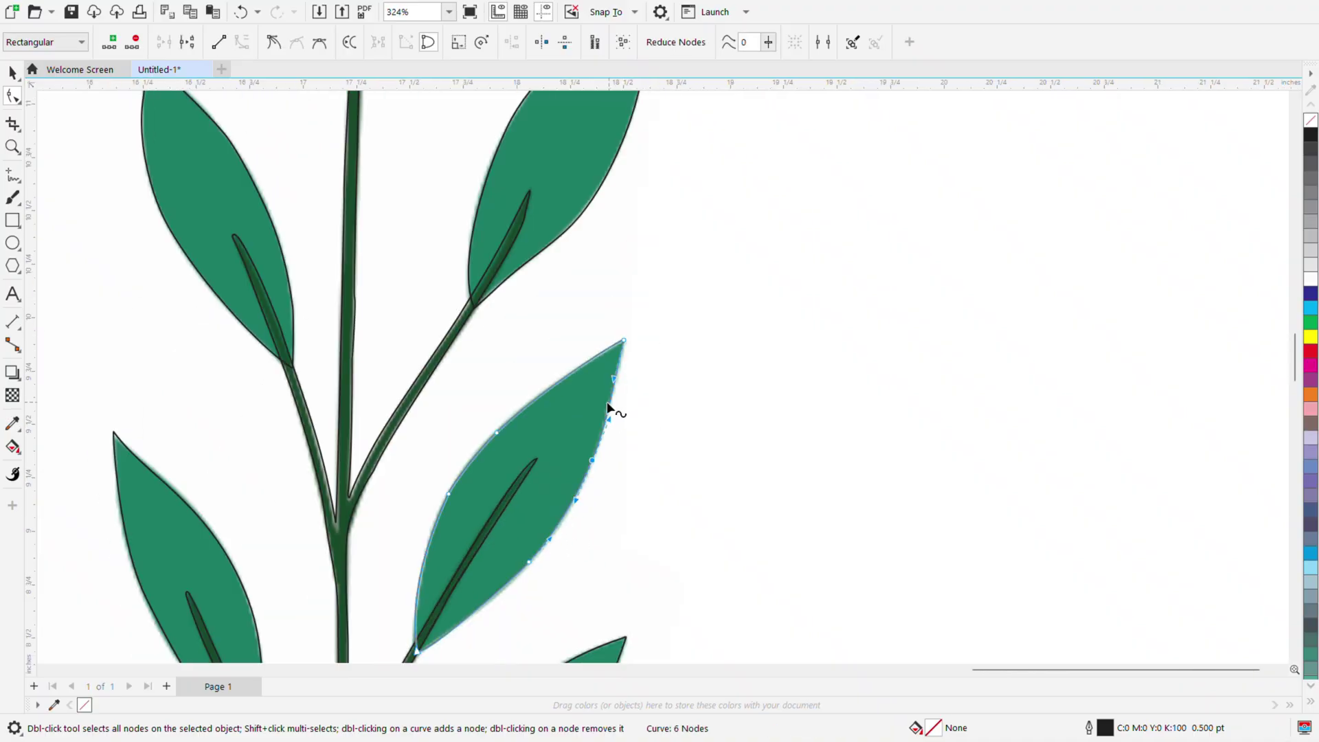
scroll(601, 406, "down", 10)
Trace the four dark dashes at the upper left of the original flower's green base with closed freehand outlines.
scroll(569, 385, "up", 15)
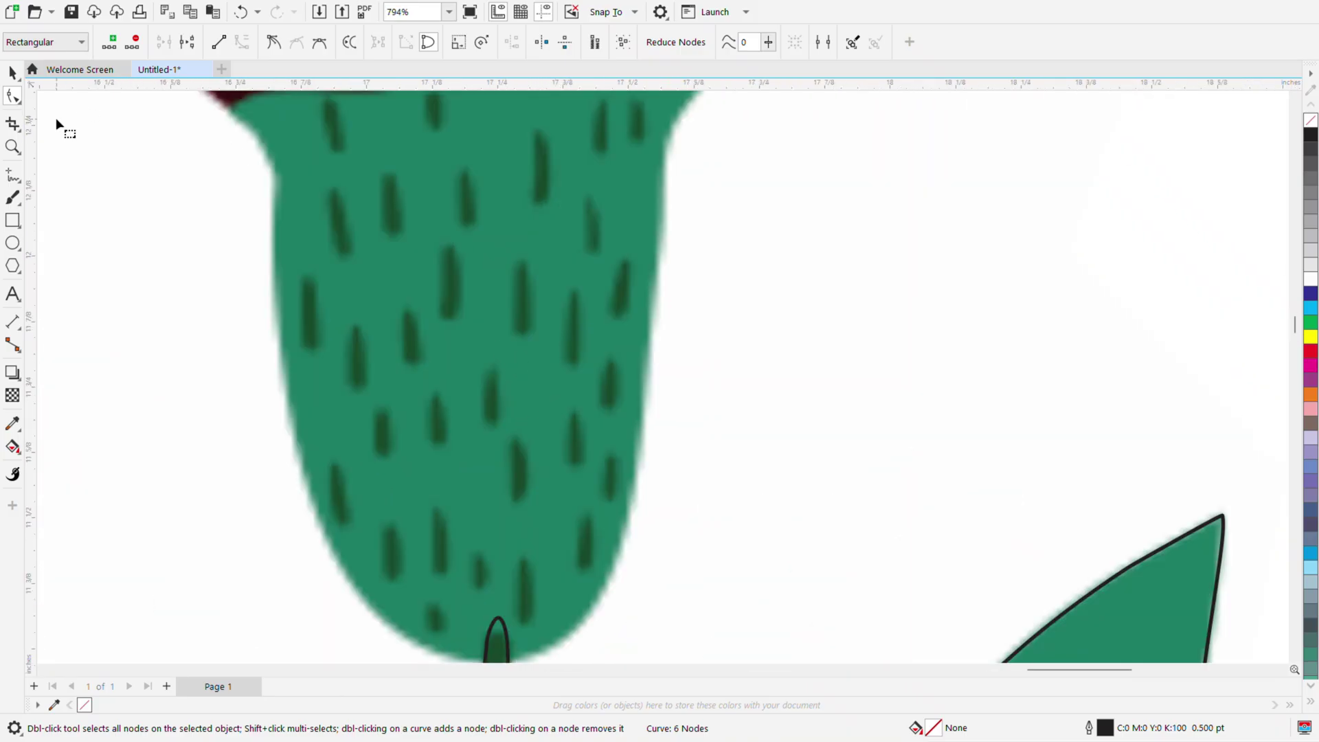
left_click(14, 178)
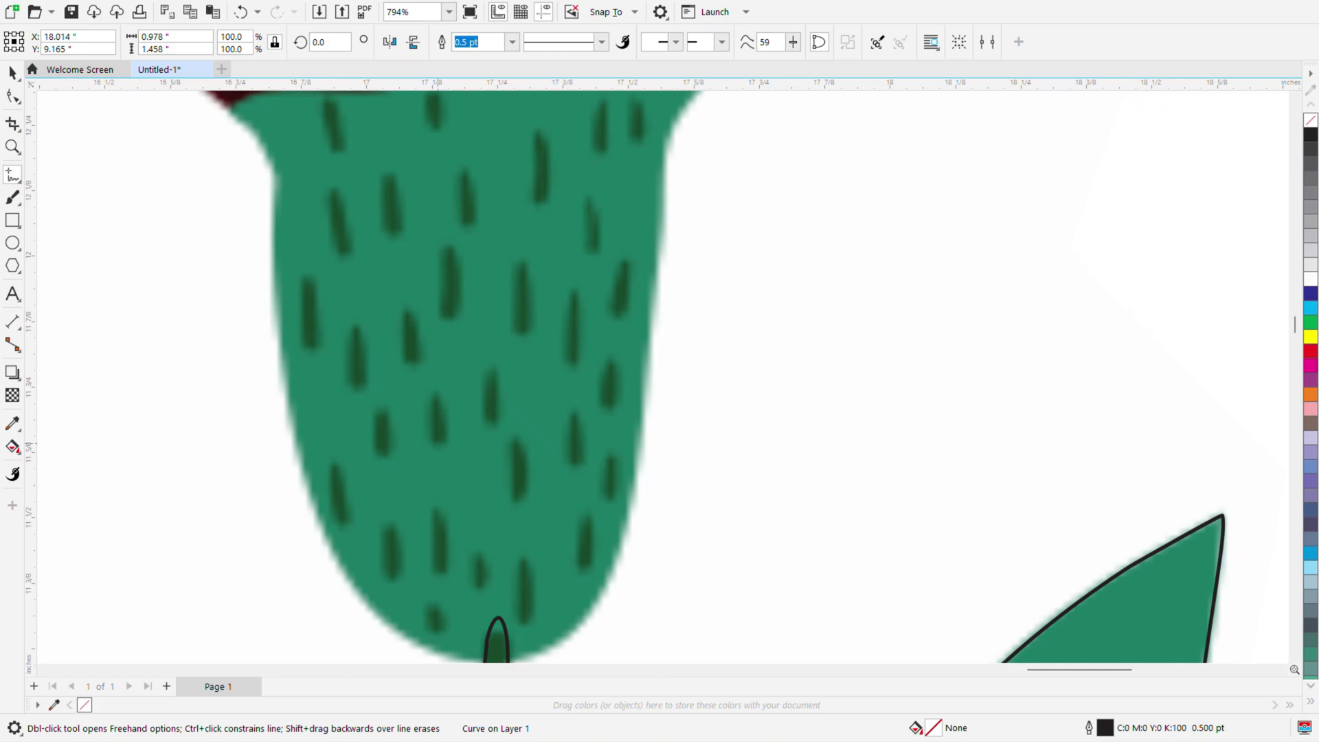
scroll(418, 147, "down", 5)
scroll(206, 148, "up", 9)
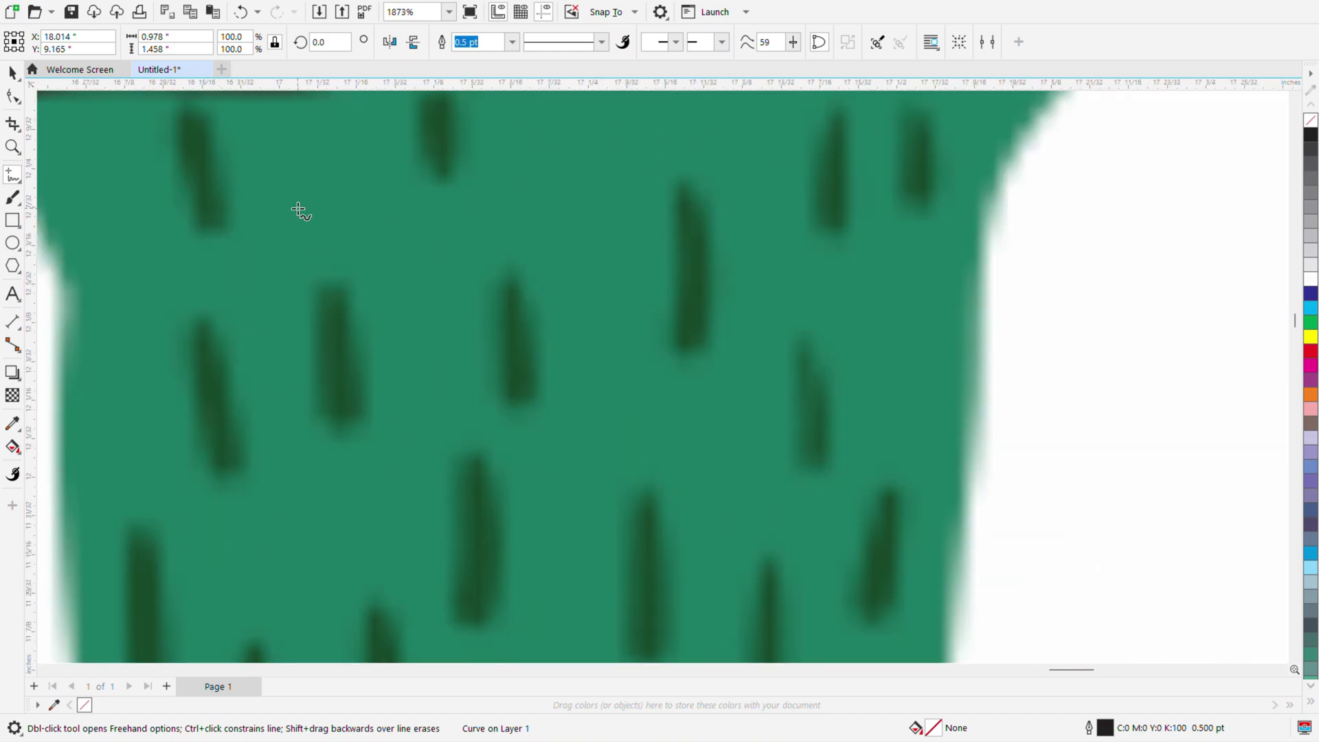
left_click_drag(222, 216, 187, 112)
left_click_drag(200, 321, 199, 347)
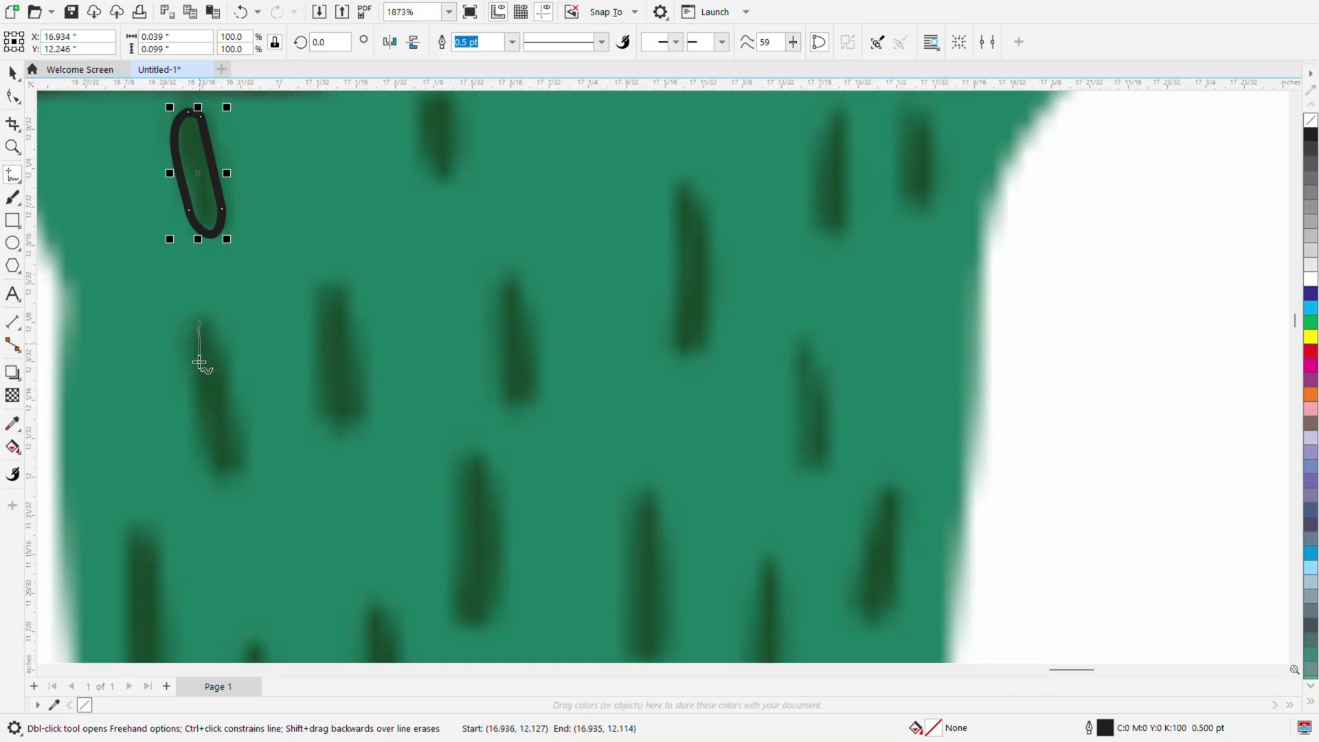
left_click_drag(239, 444, 200, 320)
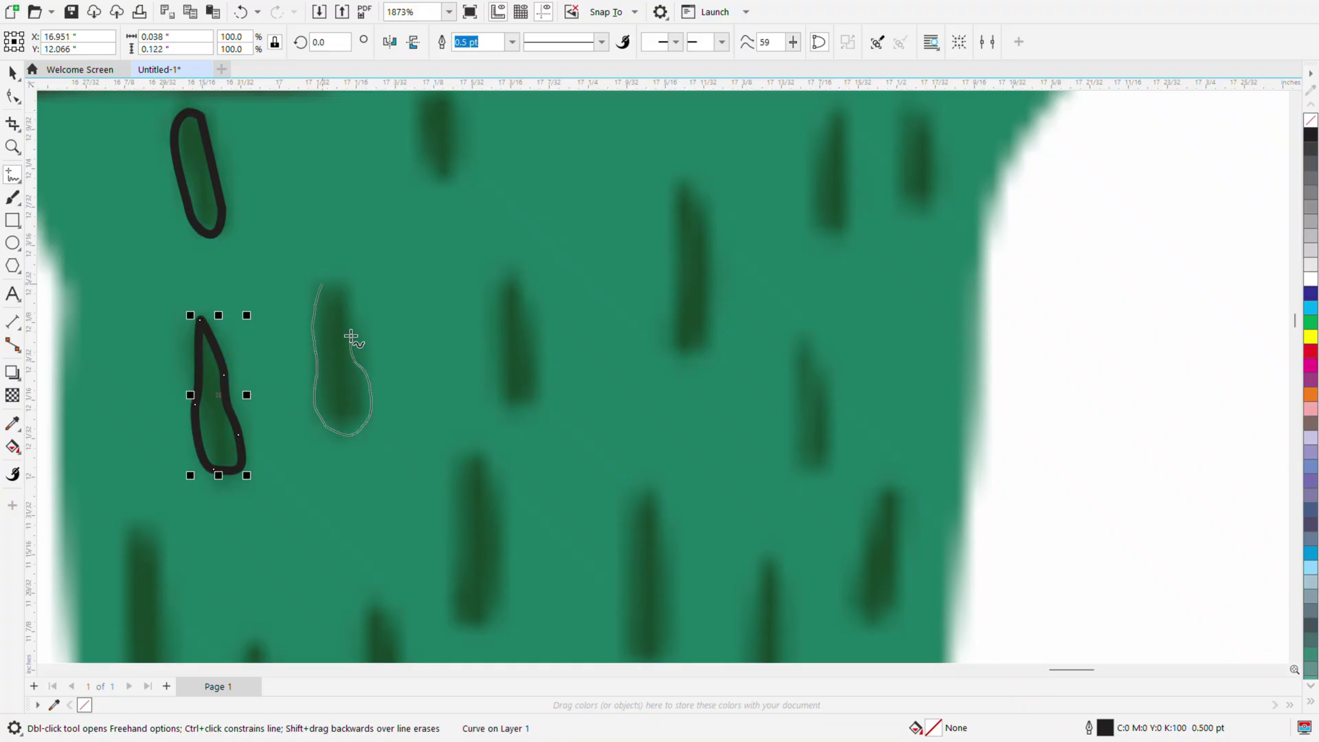
left_click_drag(351, 351, 323, 282)
left_click_drag(512, 274, 493, 300)
left_click_drag(542, 362, 521, 279)
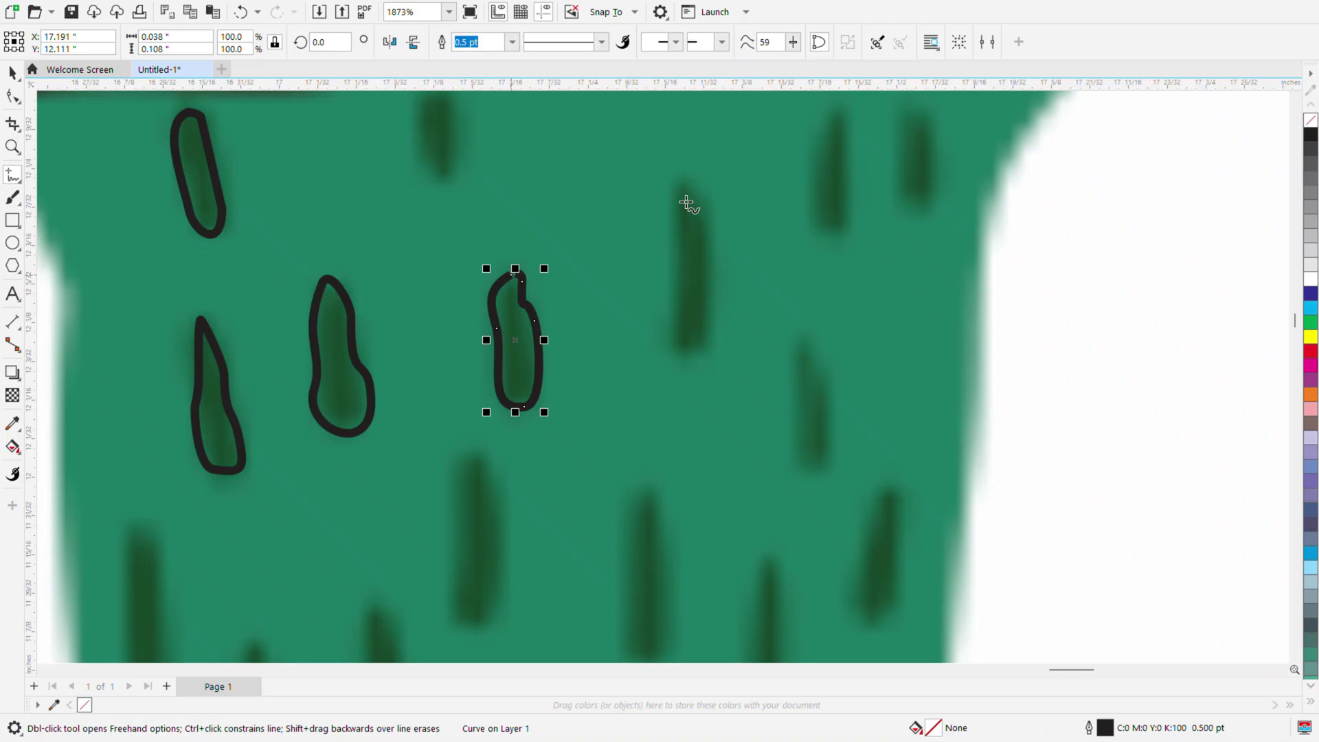
Trace the five dark dashes on the upper right of the green base and the one at its top centre as freehand outlines.
mouse_move(710, 324)
left_mouse_down()
mouse_move(710, 220)
mouse_move(683, 186)
left_mouse_up()
mouse_move(837, 110)
left_mouse_down()
mouse_move(810, 163)
mouse_move(839, 240)
left_mouse_up()
left_click_drag(924, 111, 903, 174)
left_click_drag(927, 113, 923, 112)
mouse_move(803, 345)
left_mouse_down()
mouse_move(818, 465)
mouse_move(804, 343)
left_mouse_up()
left_click_drag(870, 506, 870, 614)
left_click_drag(888, 492, 889, 488)
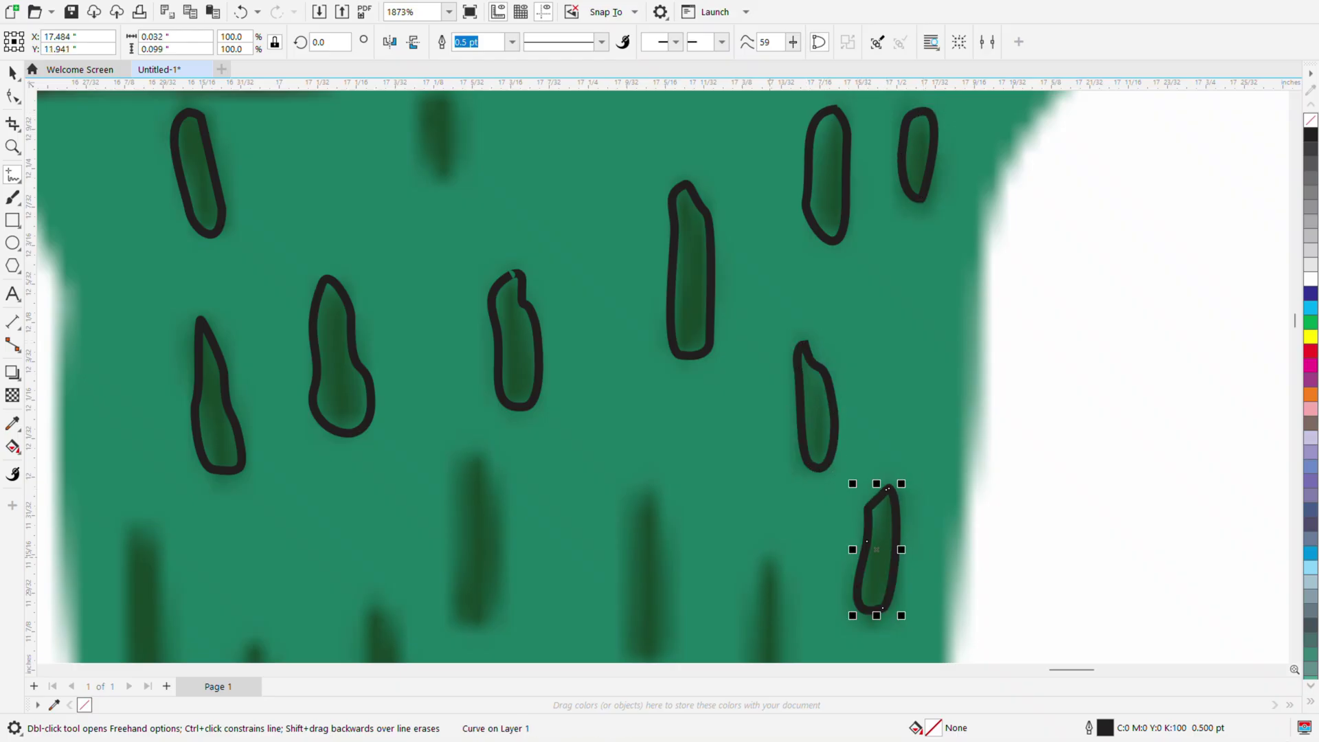
scroll(696, 592, "down", 2)
scroll(545, 250, "up", 3)
mouse_move(553, 251)
left_mouse_down()
mouse_move(532, 283)
mouse_move(580, 335)
mouse_move(556, 253)
left_mouse_up()
Trace the four dark dashes across the left and centre of the green base's middle band with freehand outlines.
scroll(592, 521, "down", 6)
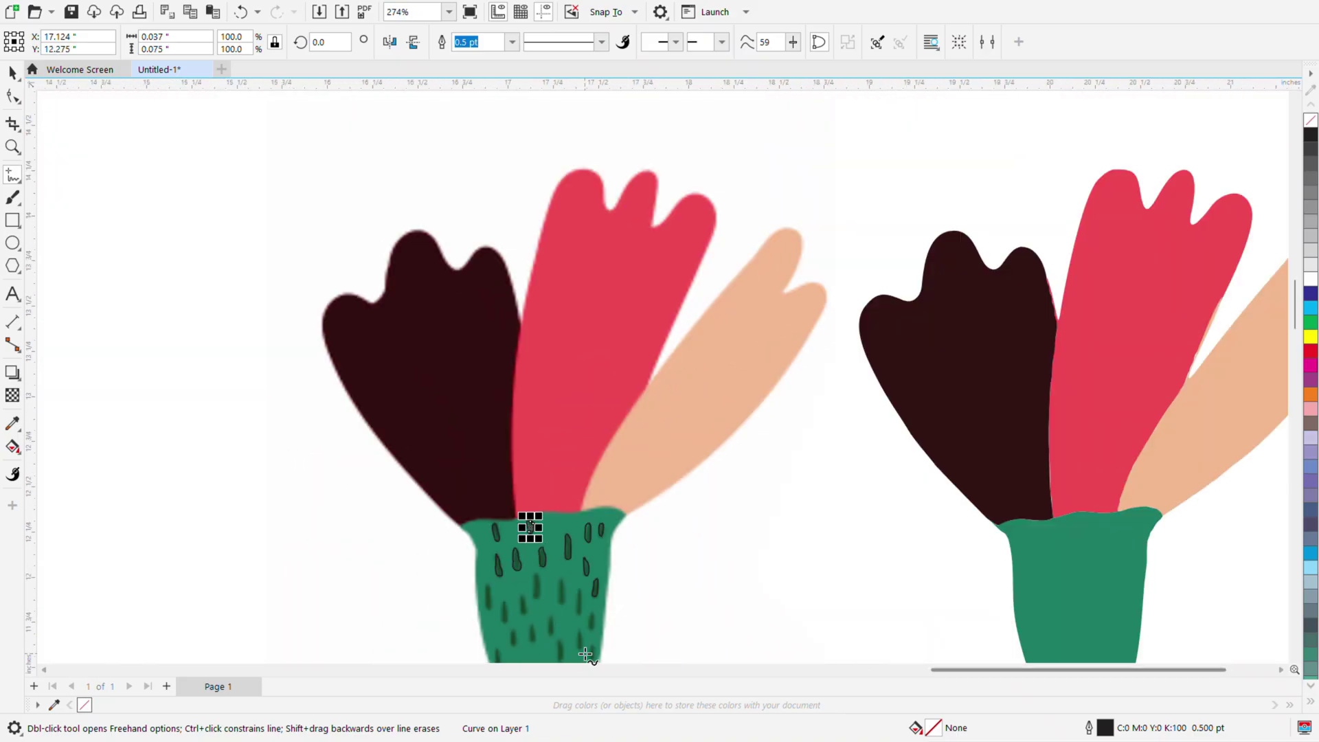
scroll(525, 524, "up", 3)
scroll(534, 427, "down", 5)
scroll(484, 454, "up", 4)
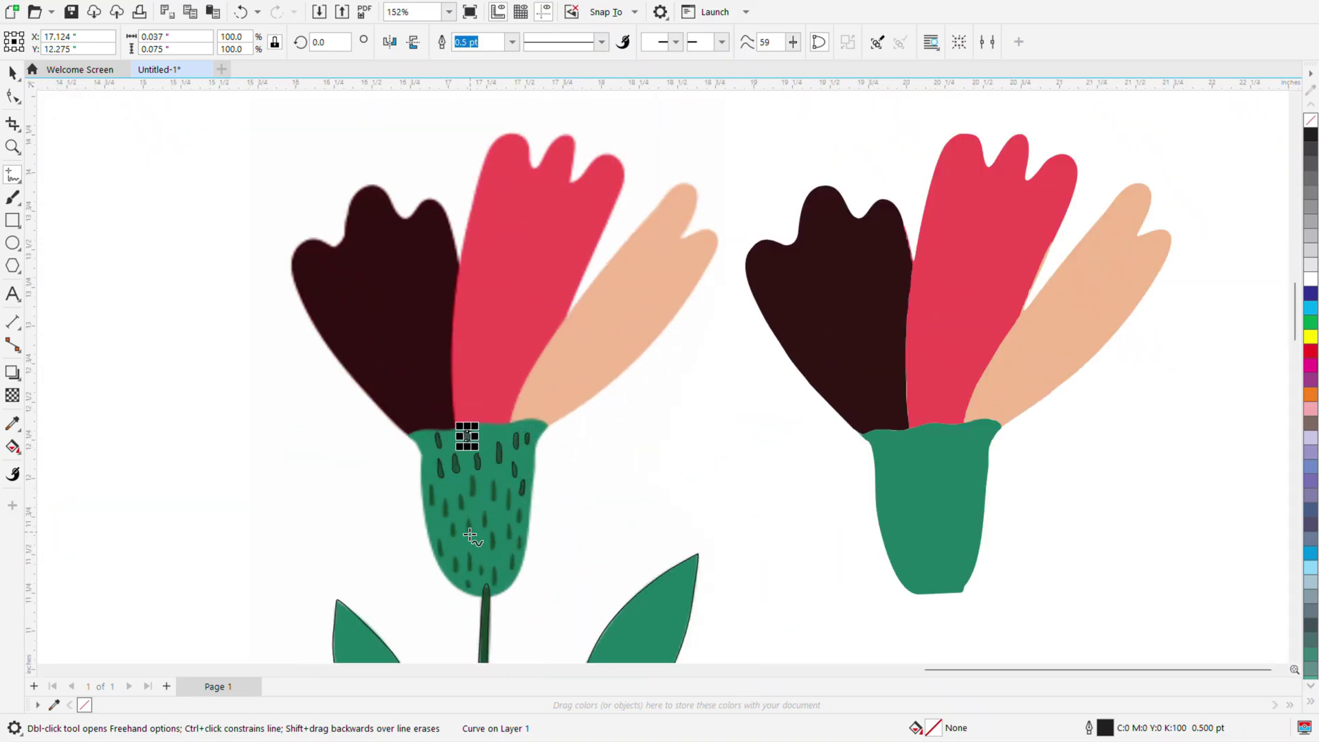
scroll(427, 448, "up", 4)
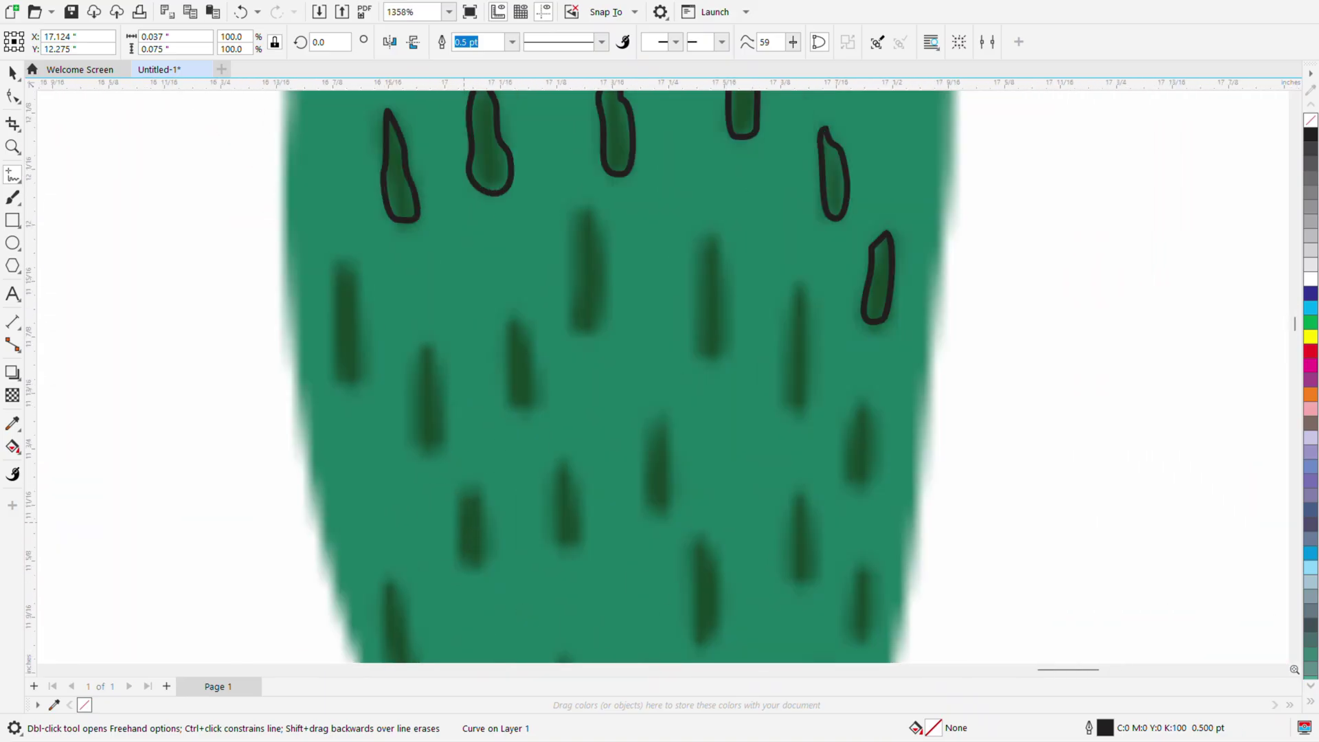
mouse_move(338, 261)
left_mouse_down()
mouse_move(358, 376)
mouse_move(338, 259)
left_mouse_up()
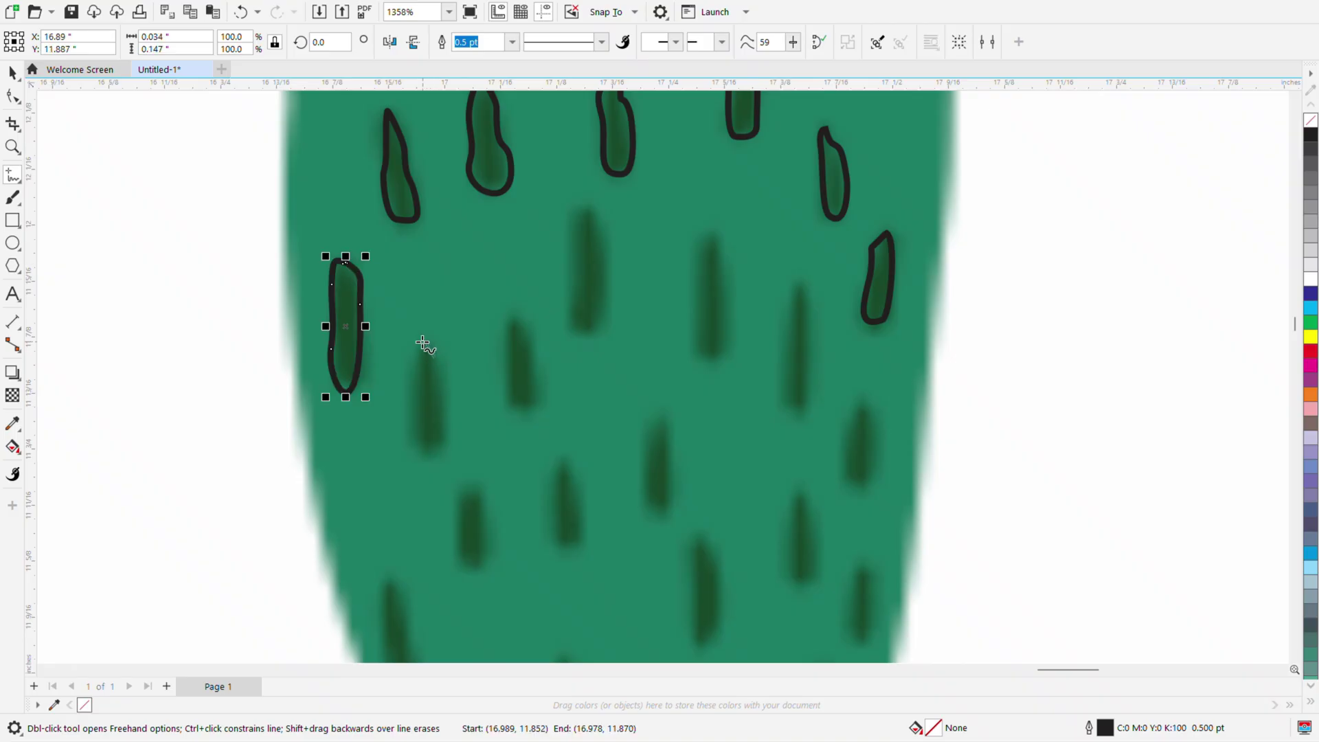
left_click_drag(437, 455, 434, 356)
mouse_move(519, 328)
left_mouse_down()
mouse_move(506, 405)
mouse_move(537, 383)
mouse_move(516, 323)
left_mouse_up()
left_click_drag(581, 213, 574, 326)
left_click_drag(587, 213, 585, 212)
Trace the five remaining dark dashes on the right half of the green base's middle band with freehand outlines.
mouse_move(714, 239)
left_mouse_down()
mouse_move(695, 277)
mouse_move(695, 350)
left_mouse_up()
left_click_drag(718, 240, 717, 240)
left_click_drag(803, 281, 785, 400)
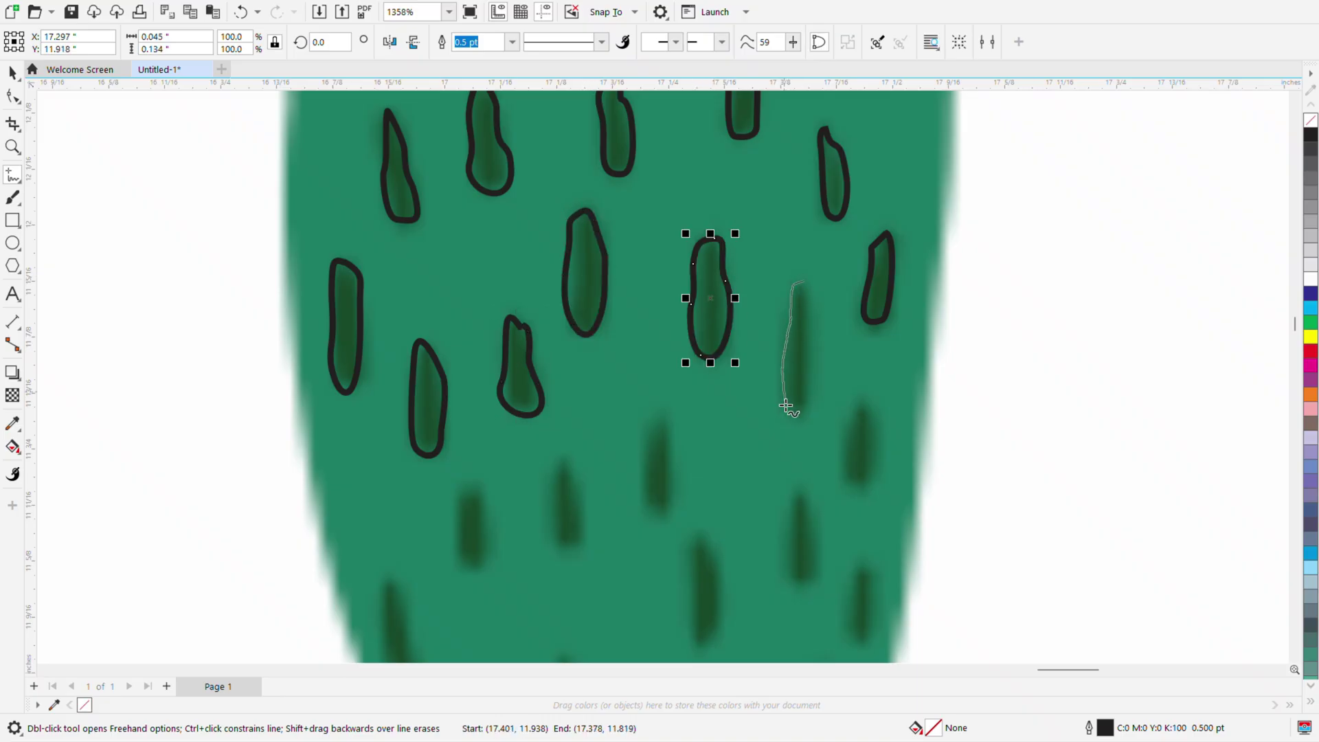
left_click_drag(810, 297, 805, 282)
left_click_drag(861, 406, 842, 466)
left_click_drag(867, 409, 863, 407)
mouse_move(801, 495)
left_mouse_down()
mouse_move(815, 560)
mouse_move(803, 489)
left_mouse_up()
mouse_move(862, 568)
left_mouse_down()
mouse_move(850, 618)
mouse_move(875, 609)
mouse_move(867, 568)
left_mouse_up()
Trace the four lower-centre dashes of the green base, from right to left, plus the dash near its lower left edge.
mouse_move(692, 572)
left_mouse_down()
mouse_move(718, 593)
mouse_move(697, 538)
left_mouse_up()
left_click_drag(649, 431, 660, 417)
left_click_drag(643, 466, 649, 432)
left_click_drag(563, 460, 559, 549)
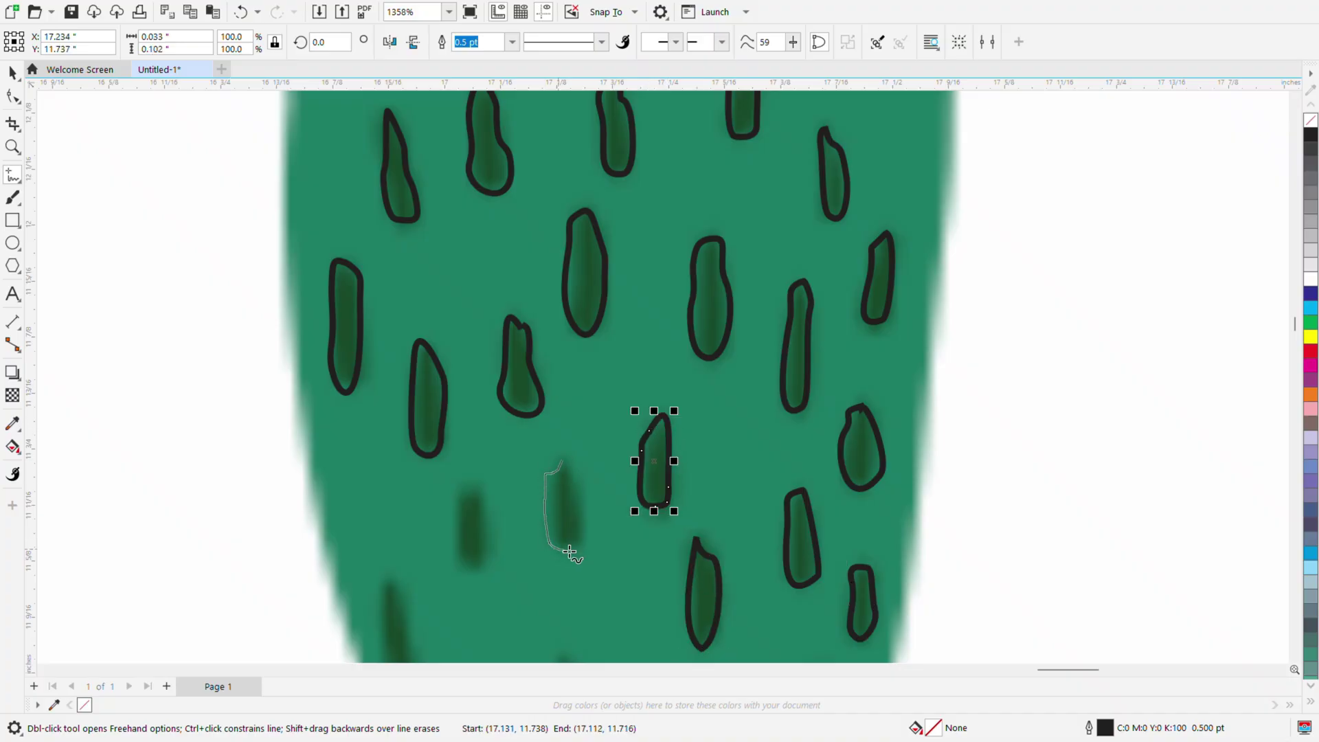
left_click_drag(562, 462, 564, 462)
mouse_move(467, 490)
left_mouse_down()
mouse_move(463, 570)
mouse_move(467, 491)
left_mouse_up()
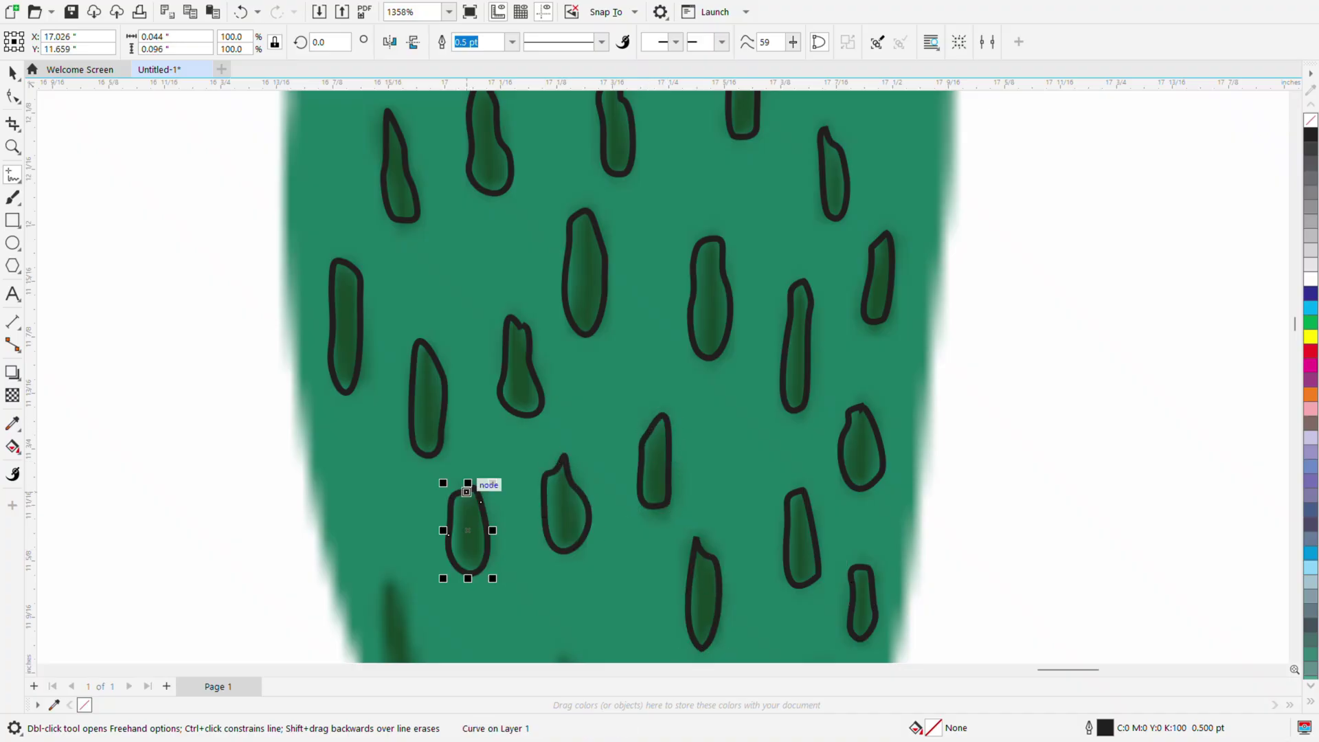
scroll(521, 610, "down", 4)
scroll(359, 336, "up", 5)
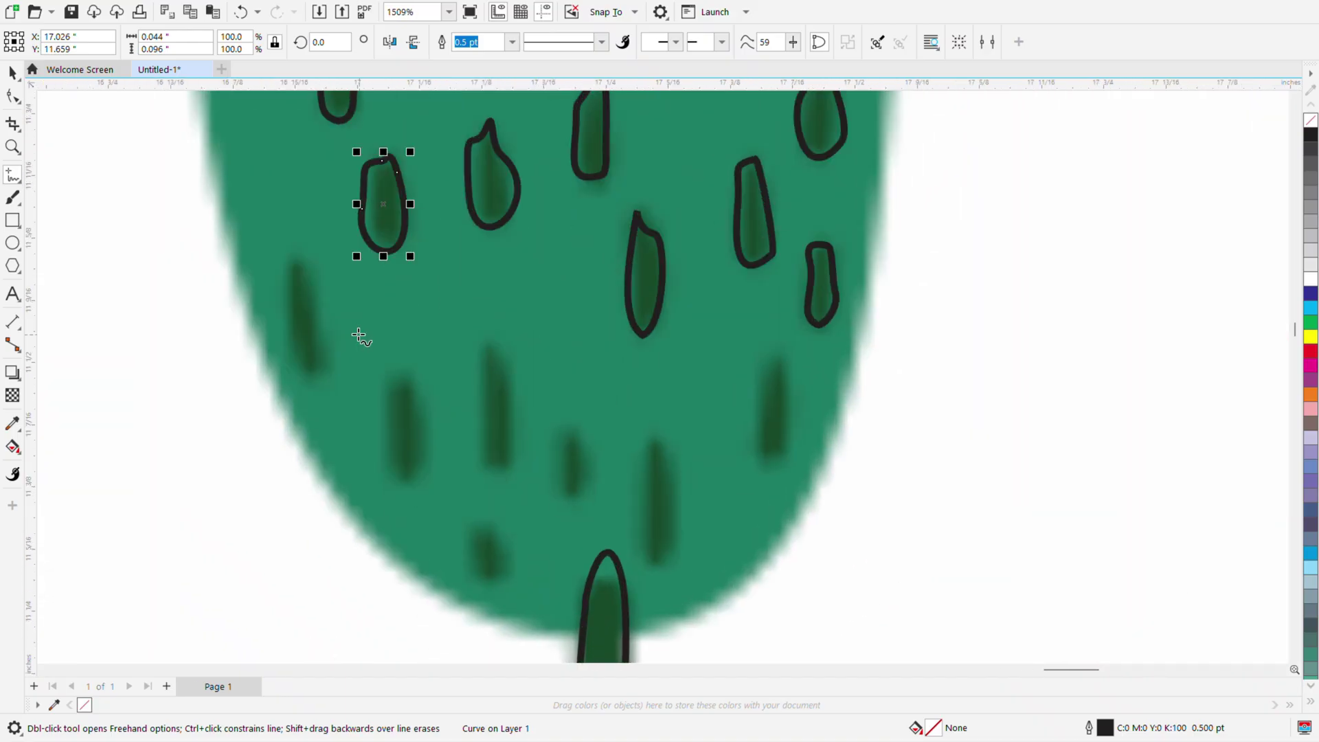
mouse_move(302, 261)
left_mouse_down()
mouse_move(301, 361)
mouse_move(305, 263)
left_mouse_up()
key("x")
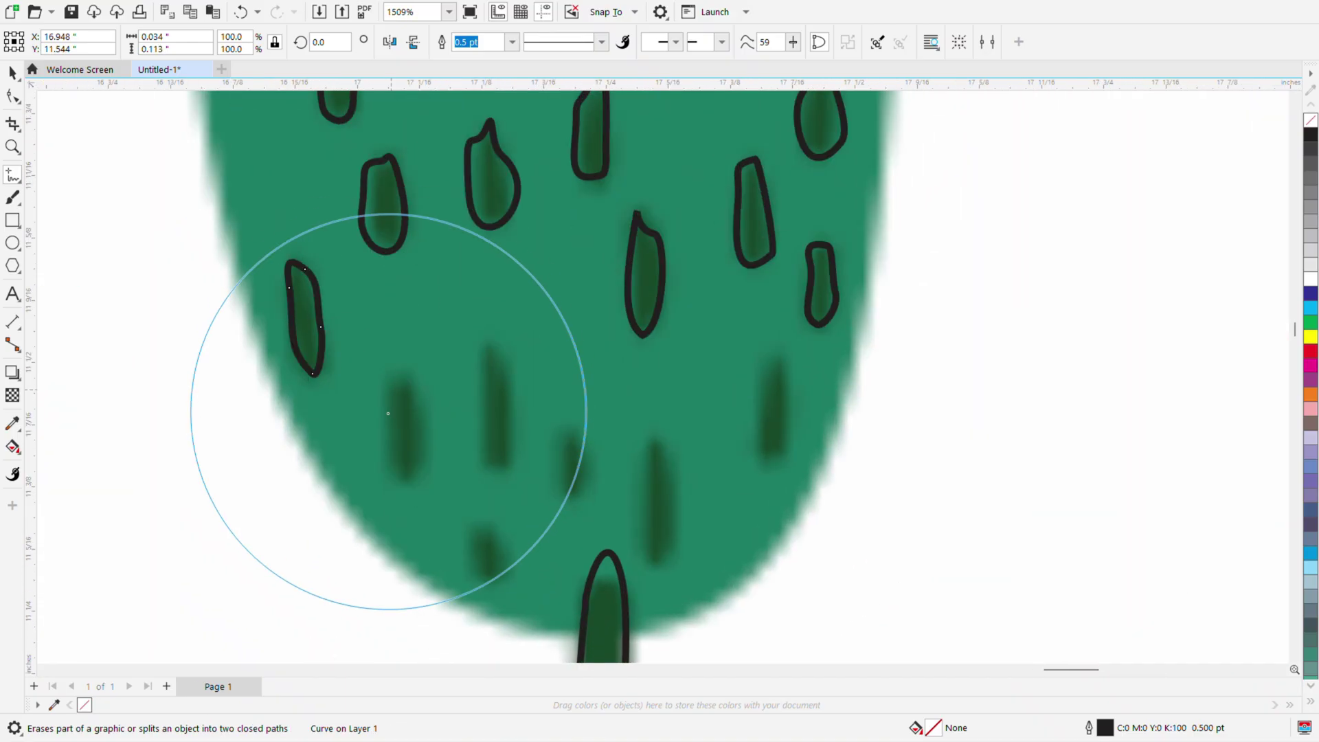
left_click(973, 436)
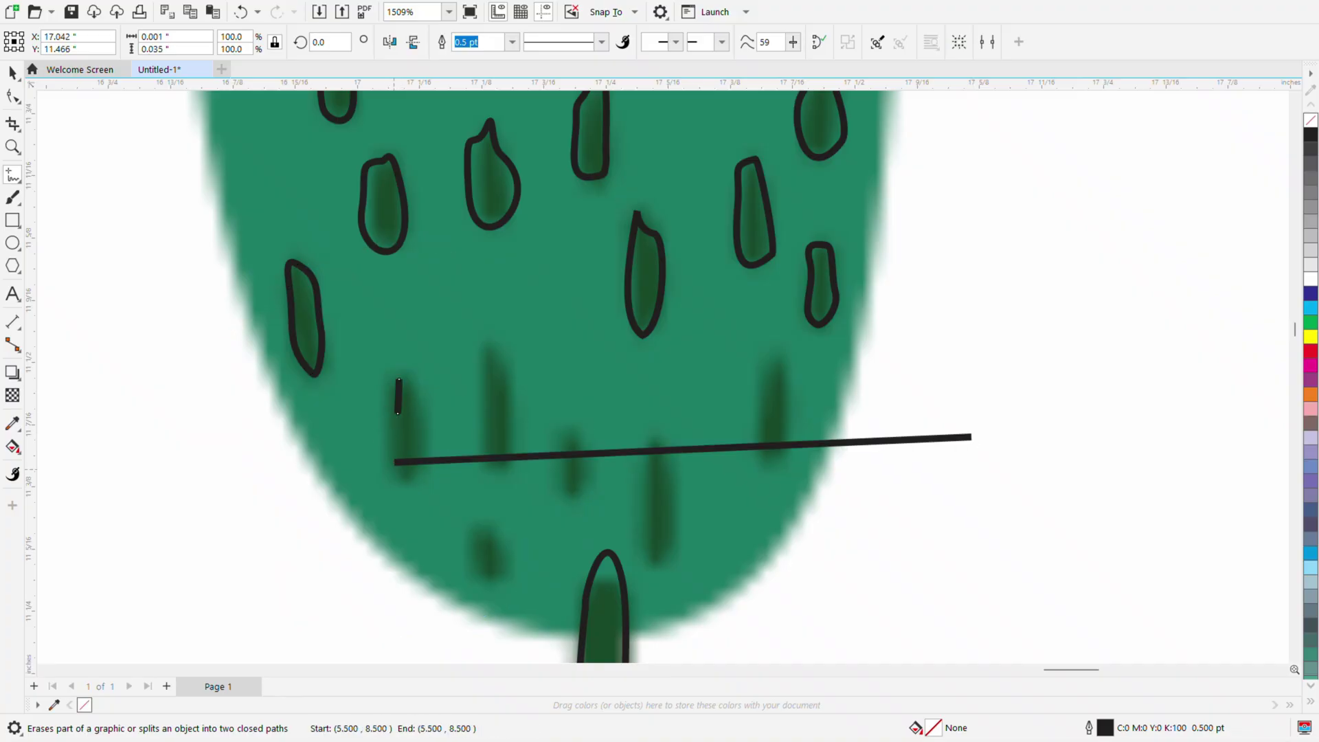
left_click(309, 503)
left_click(387, 435)
left_click_drag(411, 451, 464, 439)
left_click(457, 446)
left_click(240, 12)
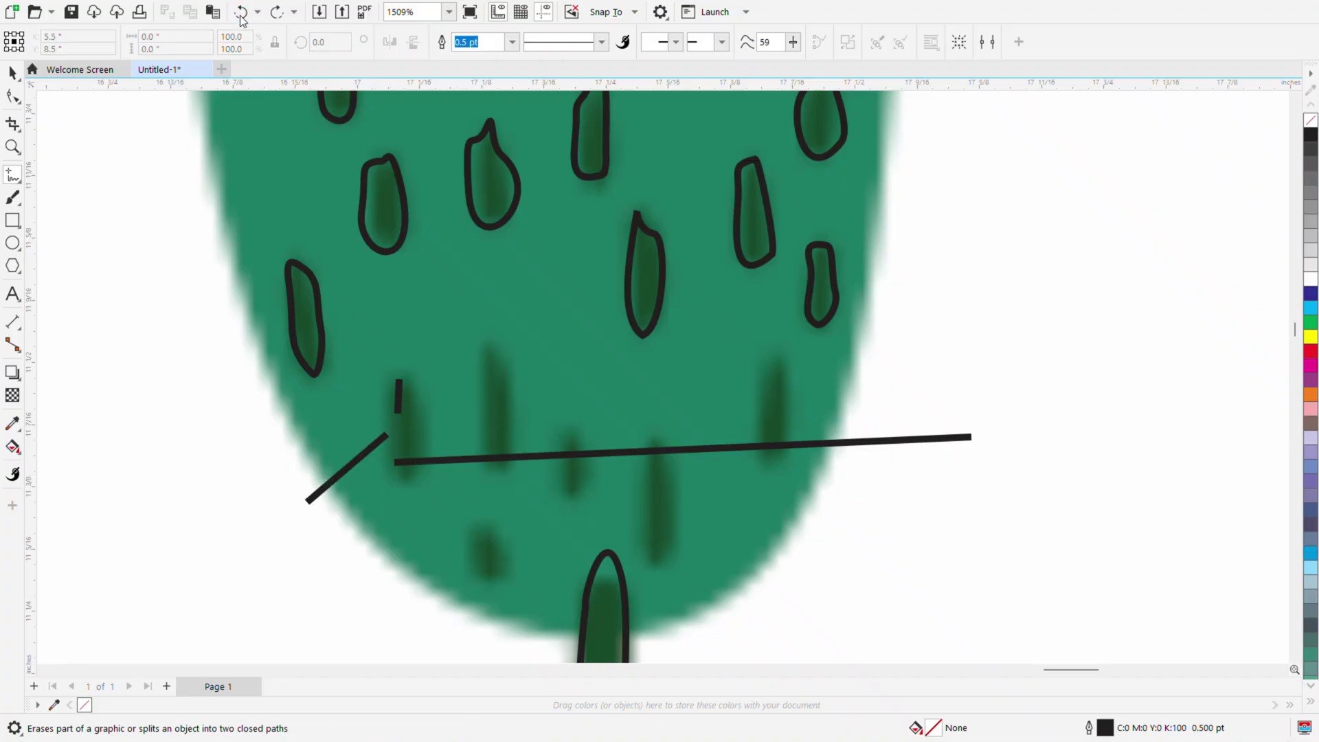
left_click(241, 12)
left_click(240, 16)
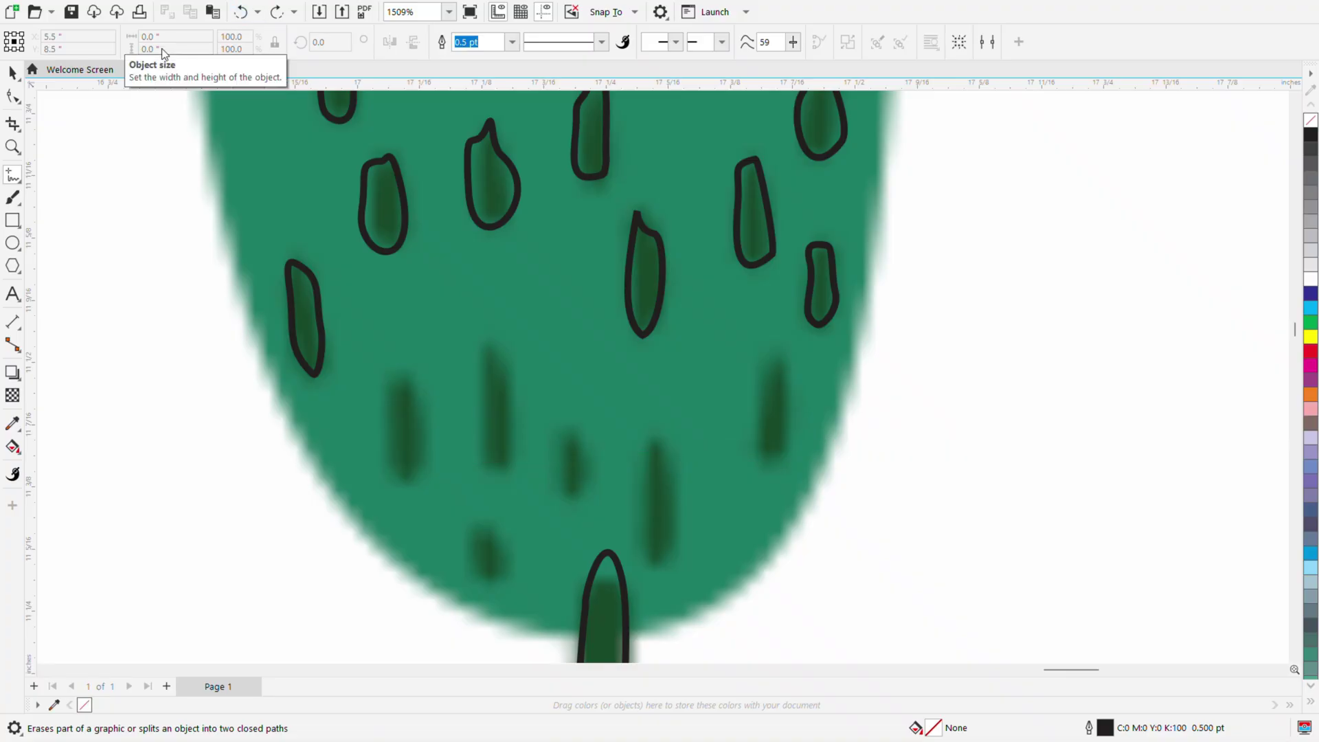
Trace the six remaining dark dashes near the bottom of the green base as freehand outlines.
mouse_move(391, 383)
left_mouse_down()
mouse_move(425, 433)
mouse_move(391, 382)
left_mouse_up()
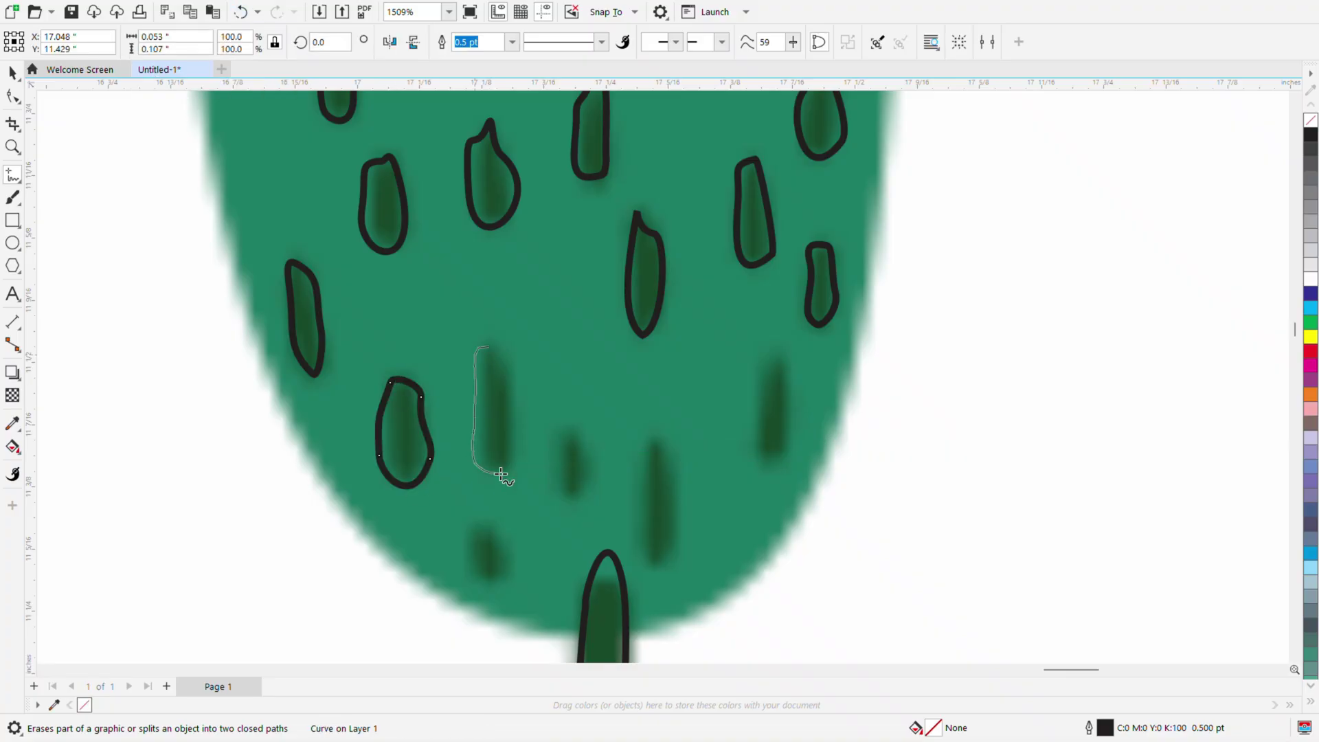
left_click_drag(501, 475, 492, 344)
mouse_move(576, 427)
left_mouse_down()
mouse_move(570, 486)
mouse_move(584, 428)
left_mouse_up()
mouse_move(495, 526)
left_mouse_down()
mouse_move(477, 573)
mouse_move(495, 527)
left_mouse_up()
mouse_move(655, 444)
left_mouse_down()
mouse_move(642, 489)
mouse_move(674, 462)
mouse_move(655, 443)
left_mouse_up()
mouse_move(772, 360)
left_mouse_down()
mouse_move(790, 447)
mouse_move(770, 358)
left_mouse_up()
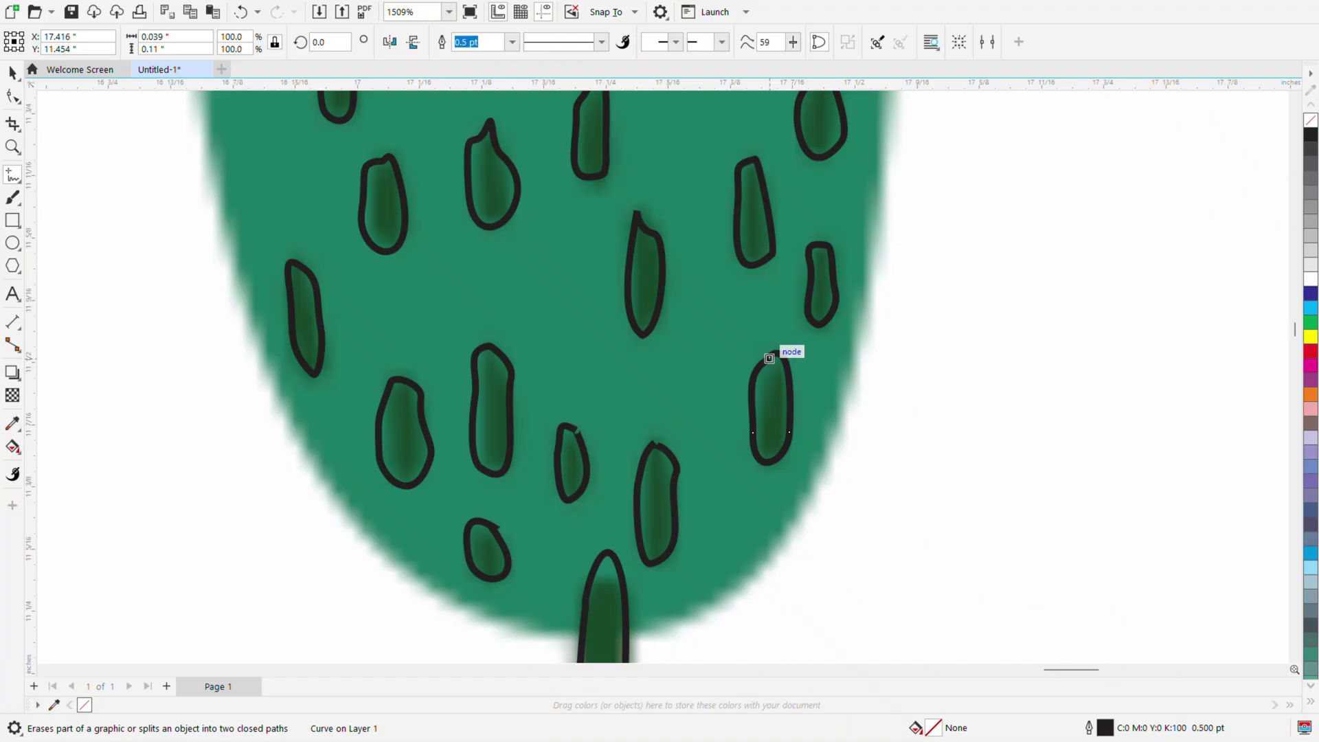
scroll(771, 359, "down", 6)
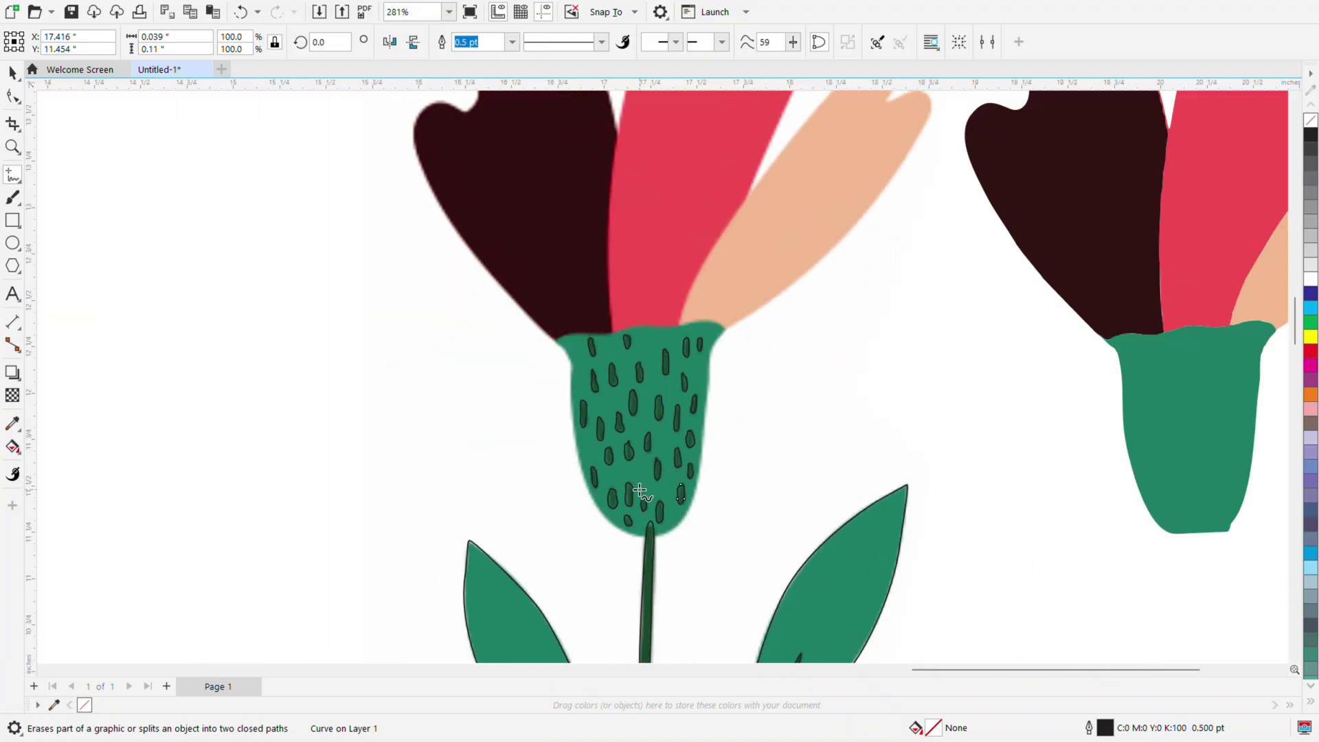
Delete the plain green base from the finished flower copy beside the artwork.
scroll(235, 222, "up", 2)
left_click(13, 73)
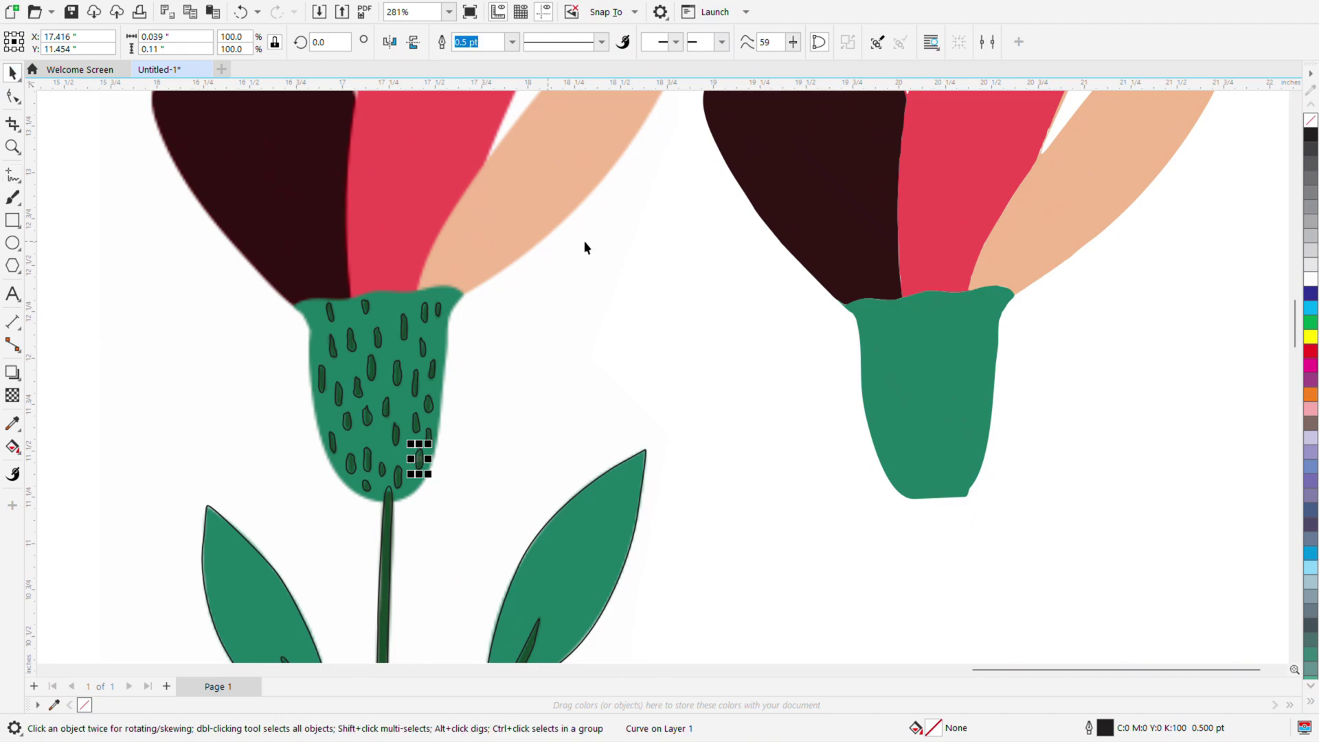
left_click(967, 385)
key("Delete")
scroll(296, 362, "up", 1)
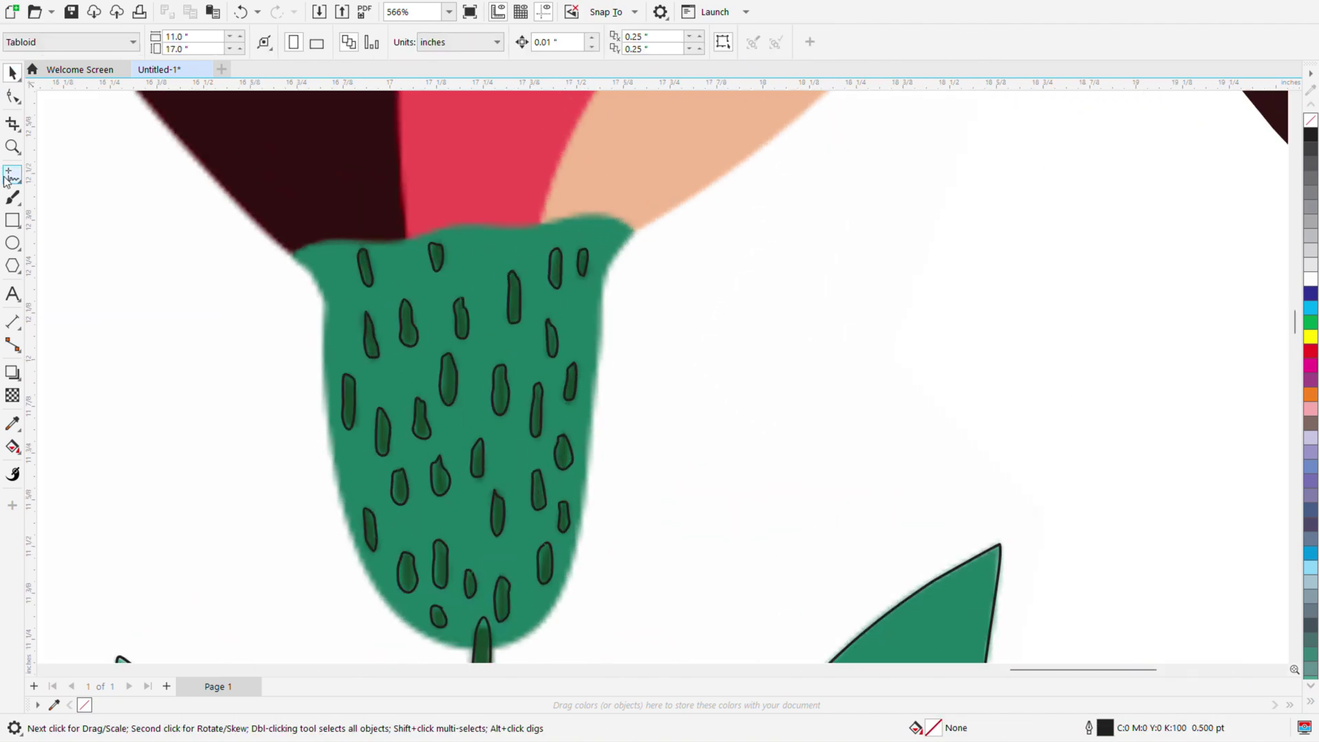
Trace the whole outer contour of the dashed green base as a closed freehand outline about 0.91 by 1.18 inches.
left_click(12, 176)
scroll(567, 400, "down", 1)
scroll(532, 491, "up", 1)
scroll(529, 200, "down", 1)
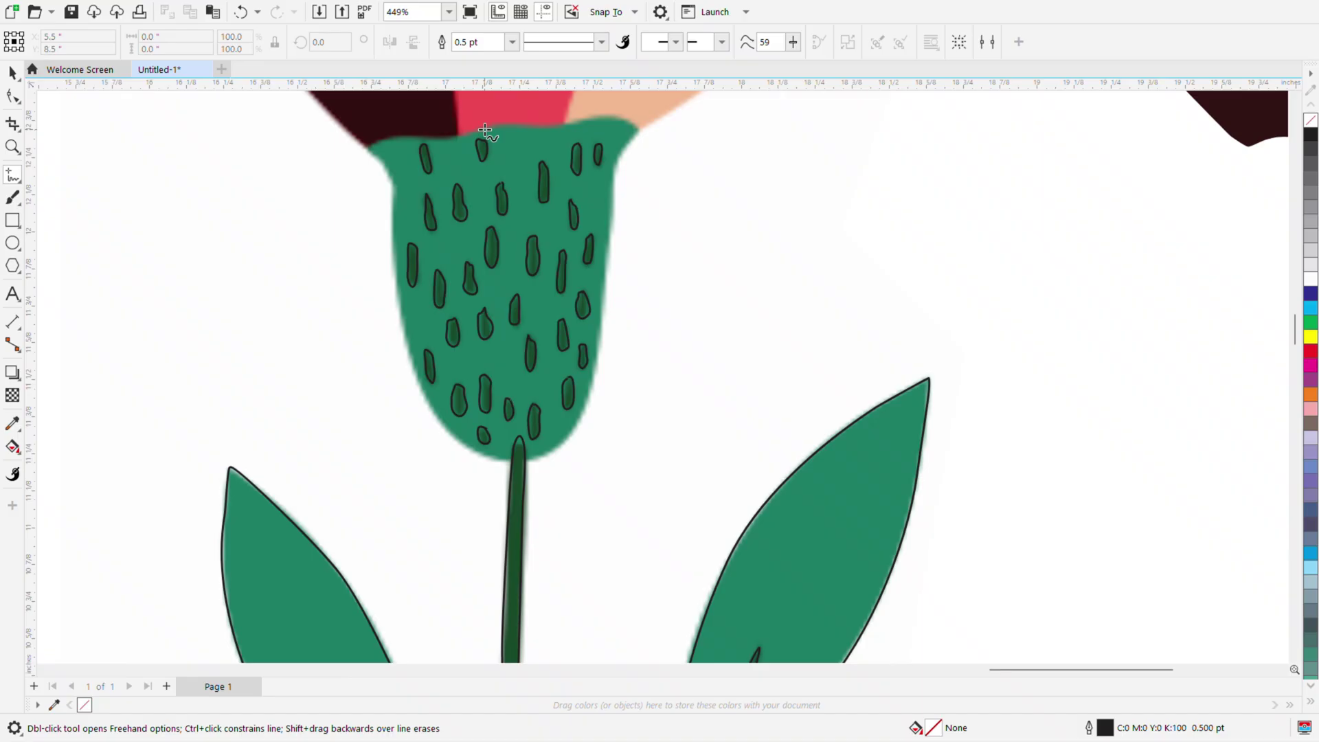
left_click_drag(371, 153, 394, 221)
mouse_move(456, 439)
left_mouse_down()
mouse_move(531, 453)
mouse_move(588, 412)
left_mouse_up()
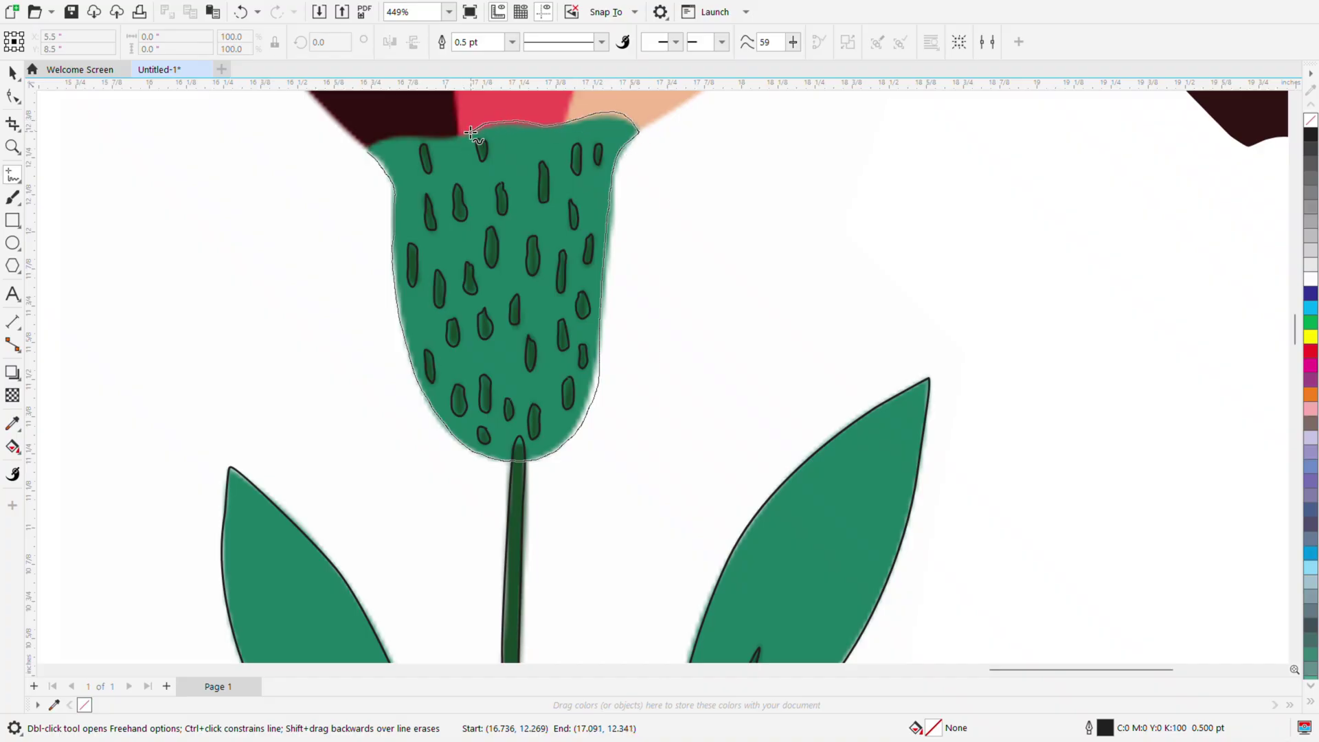
left_click_drag(383, 137, 367, 150)
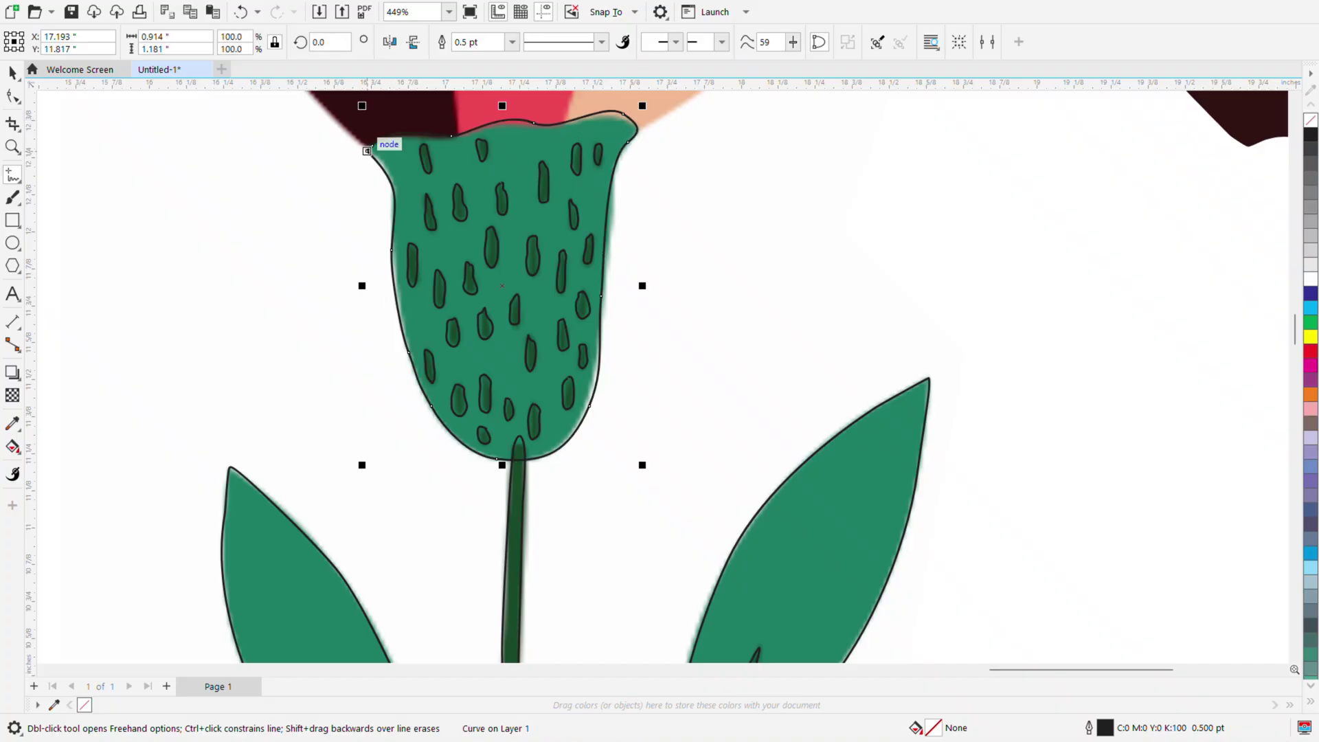
Fit the new base outline to the artwork by adjusting nodes along its top edge and upper right corner.
key("space")
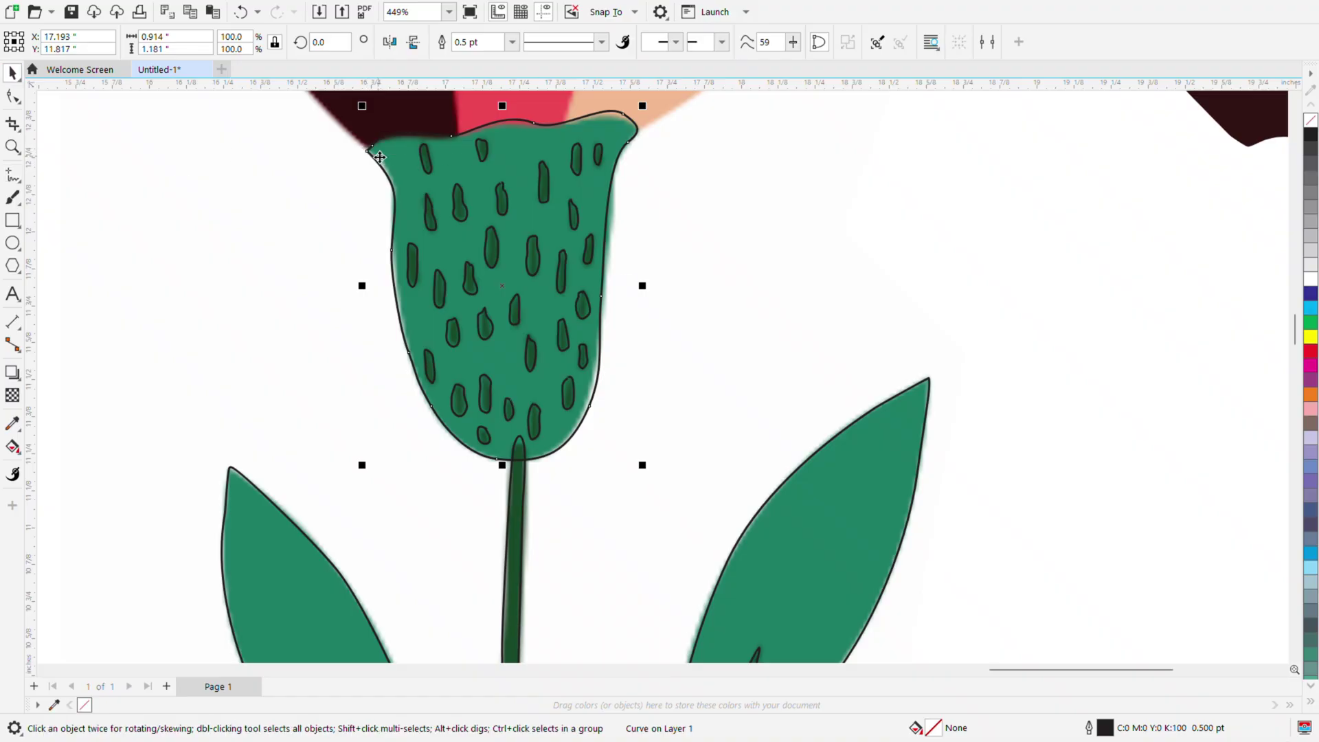
key("F10")
scroll(379, 157, "up", 4)
scroll(380, 157, "down", 6)
scroll(381, 315, "up", 3)
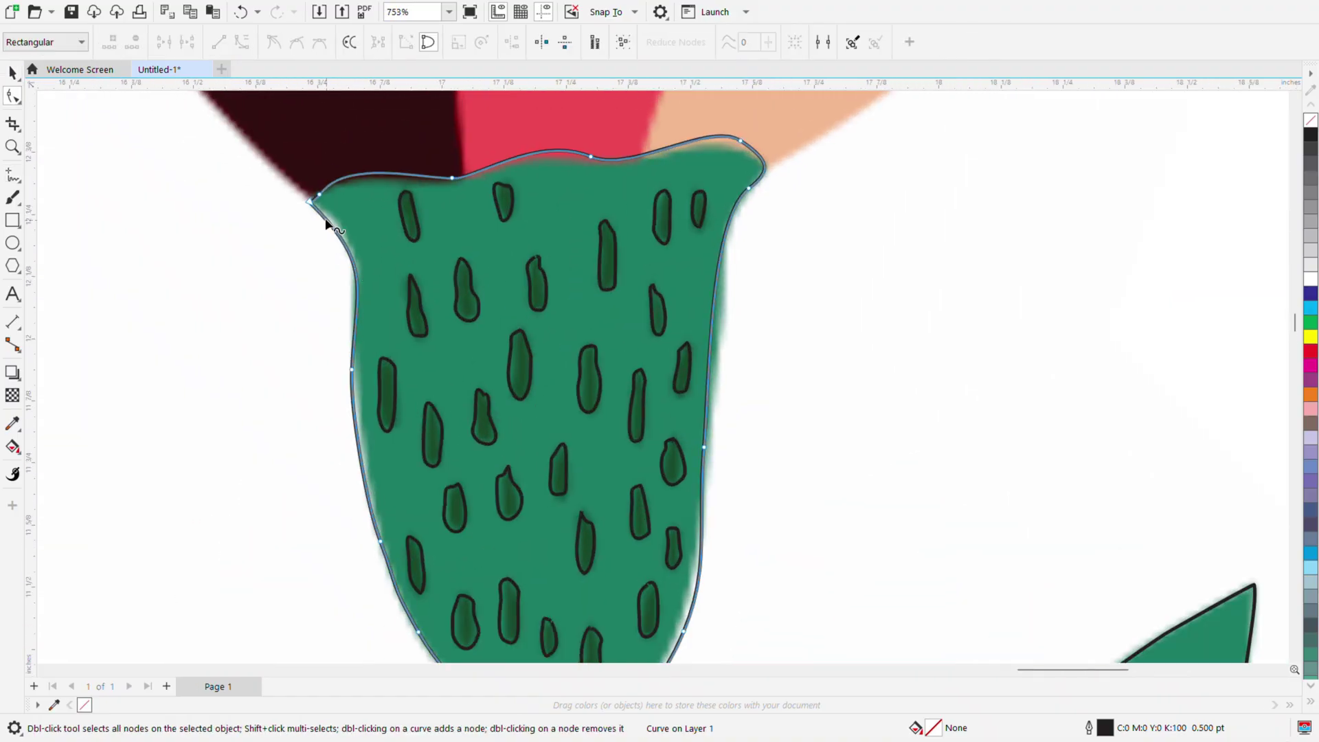
scroll(589, 283, "down", 2)
scroll(589, 220, "up", 2)
left_click(587, 220)
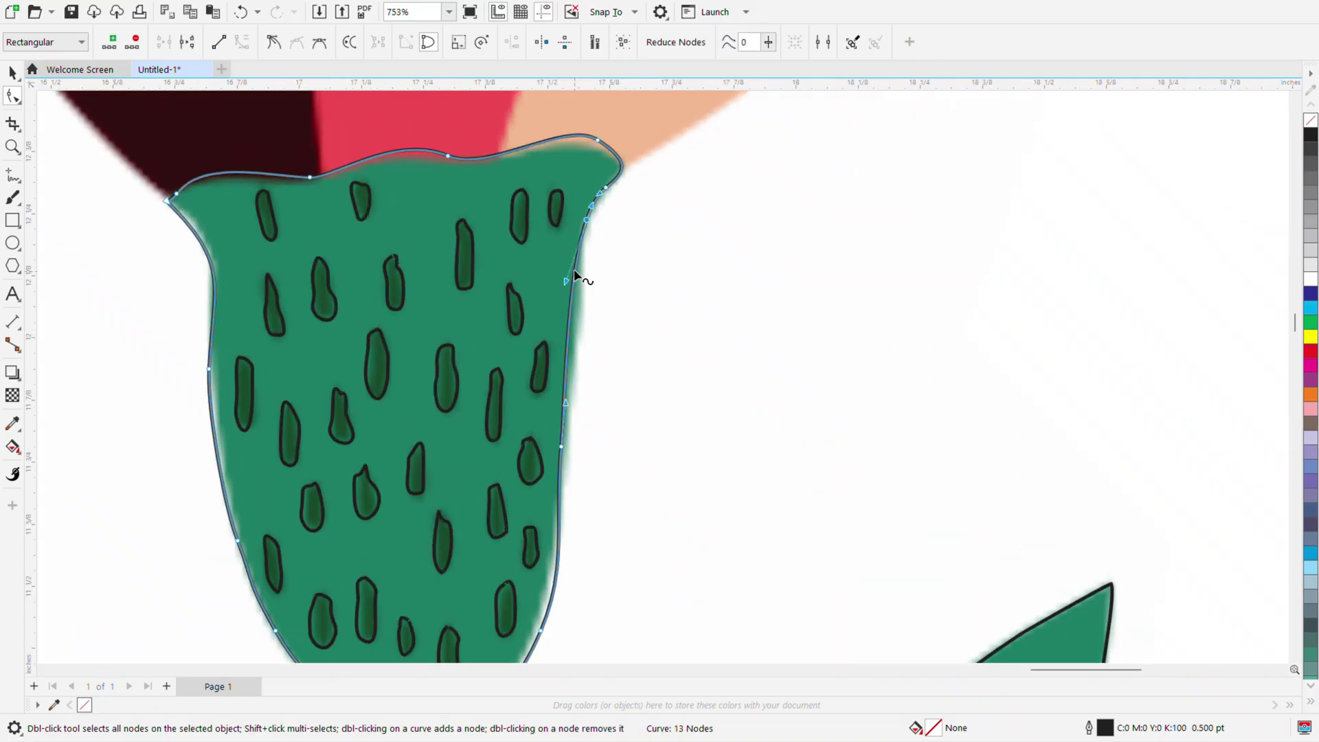
left_click_drag(599, 140, 592, 147)
left_click(586, 171)
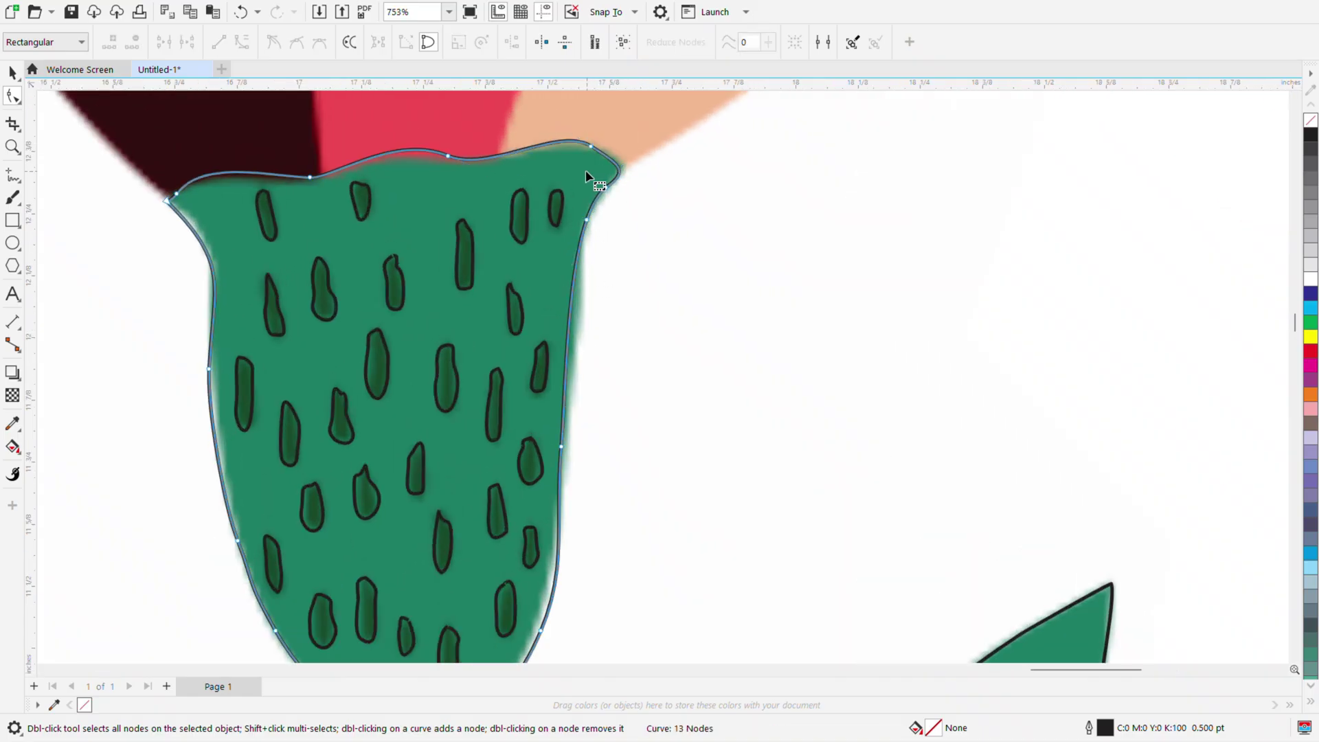
left_click_drag(444, 155, 443, 162)
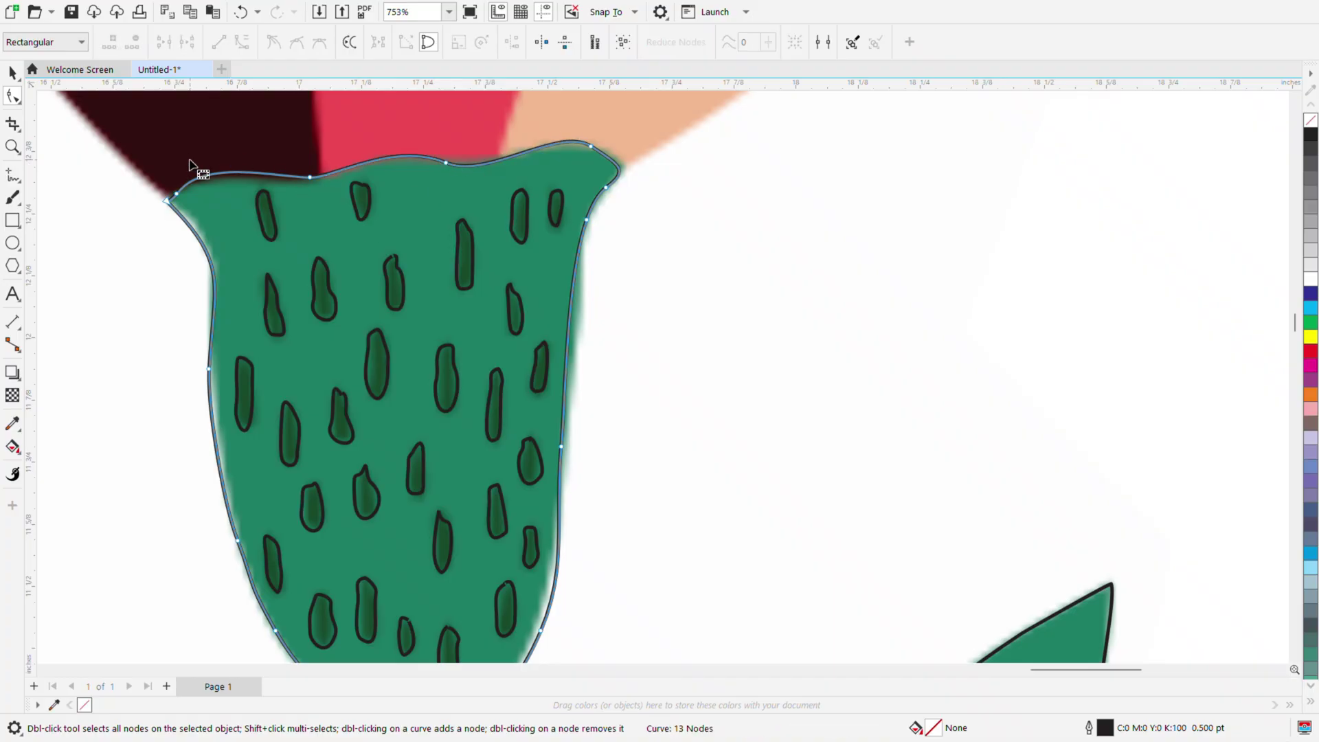
Clean up the nodes at the base outline's upper left corner and reshape the curve down its left side.
scroll(191, 164, "up", 1)
left_click_drag(420, 194, 436, 196)
scroll(411, 206, "up", 1)
double_click(336, 218)
left_click(313, 239)
left_click_drag(242, 170, 321, 146)
double_click(315, 254)
left_click_drag(315, 255, 333, 255)
left_click_drag(321, 471, 446, 335)
scroll(386, 319, "down", 3)
double_click(399, 349)
scroll(399, 350, "down", 3)
scroll(388, 400, "up", 3)
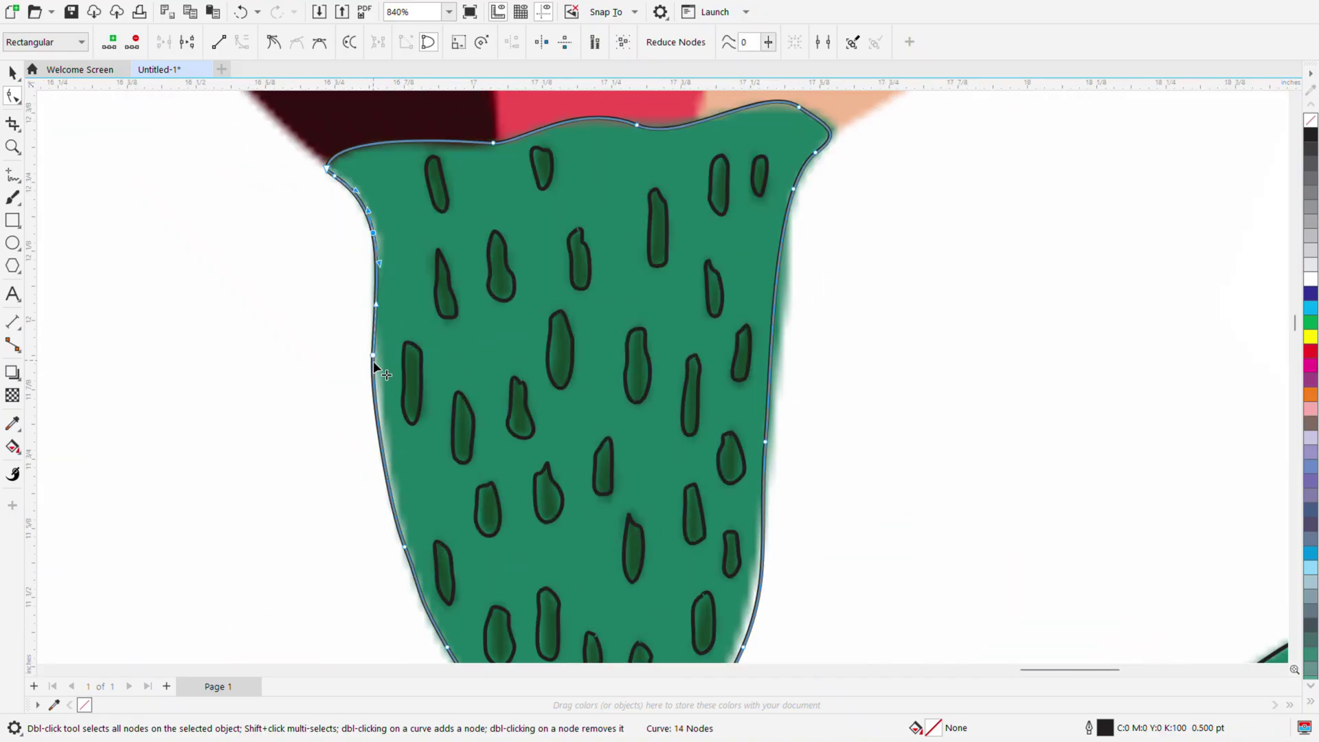
Move nodes on the base outline's right side onto the artwork's edge, adding a node on its upper part.
scroll(440, 563, "down", 5)
scroll(459, 550, "up", 1)
left_click_drag(686, 417, 676, 416)
left_click(681, 352)
scroll(693, 375, "down", 3)
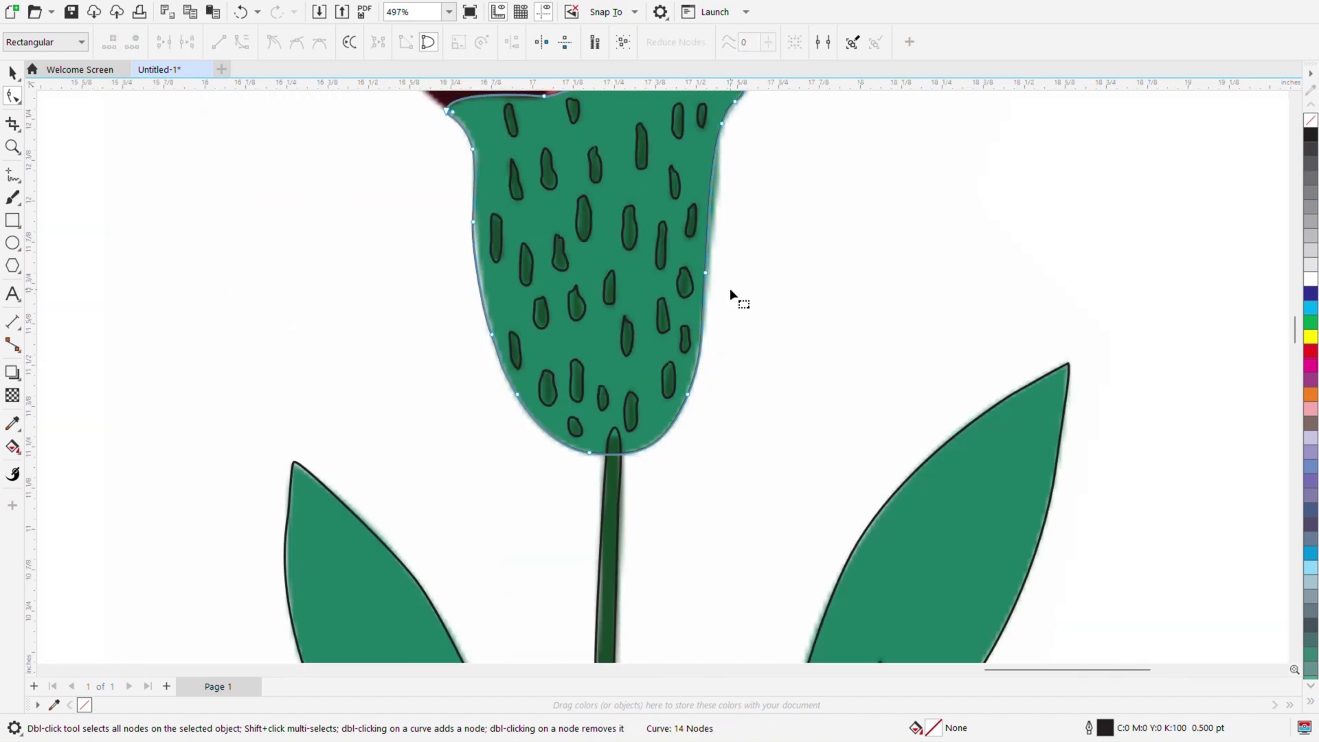
scroll(731, 287, "up", 3)
left_click_drag(702, 271, 709, 274)
scroll(709, 274, "down", 3)
scroll(720, 140, "up", 3)
left_click(711, 164)
double_click(711, 163)
left_click_drag(700, 248, 710, 256)
Try to apply the dark green sampled from the original artwork to a dash on the traced base.
scroll(682, 260, "down", 6)
scroll(672, 395, "down", 3)
scroll(551, 495, "up", 4)
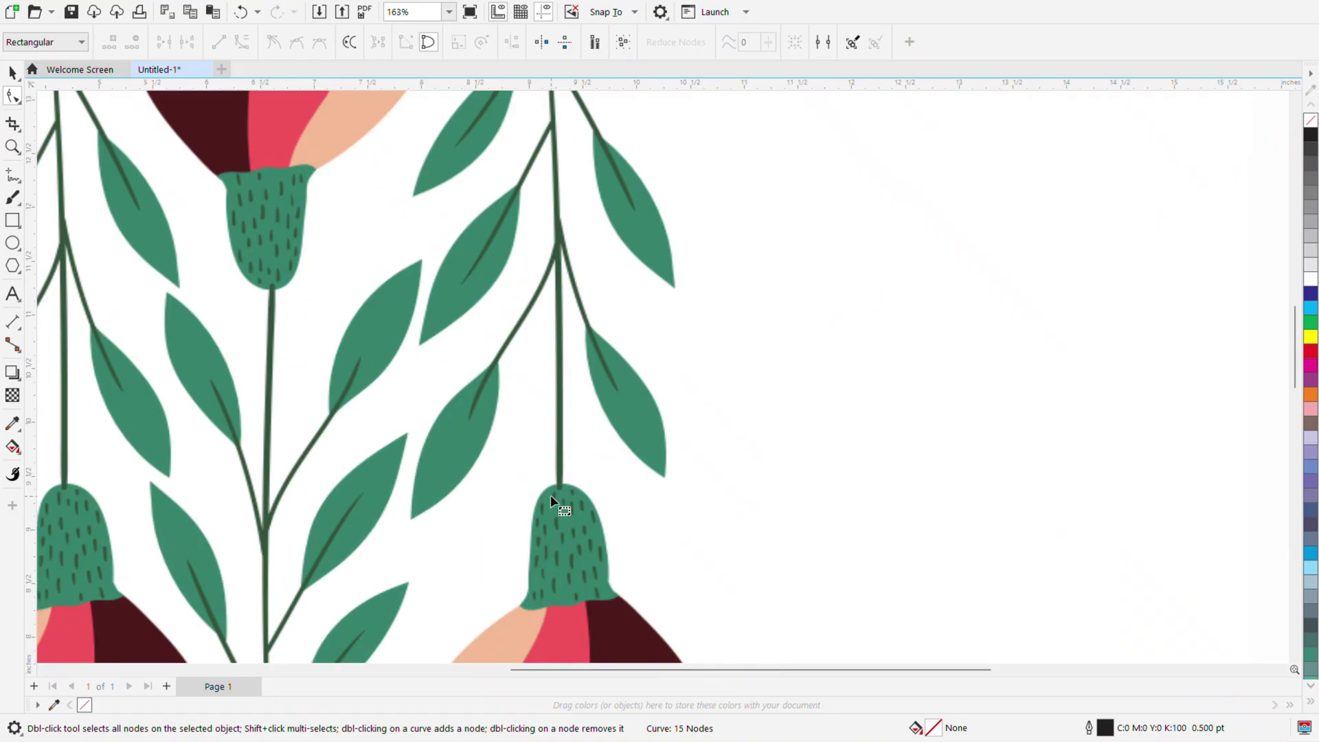
left_click(17, 430)
scroll(295, 196, "up", 4)
left_click(303, 212)
scroll(285, 220, "down", 5)
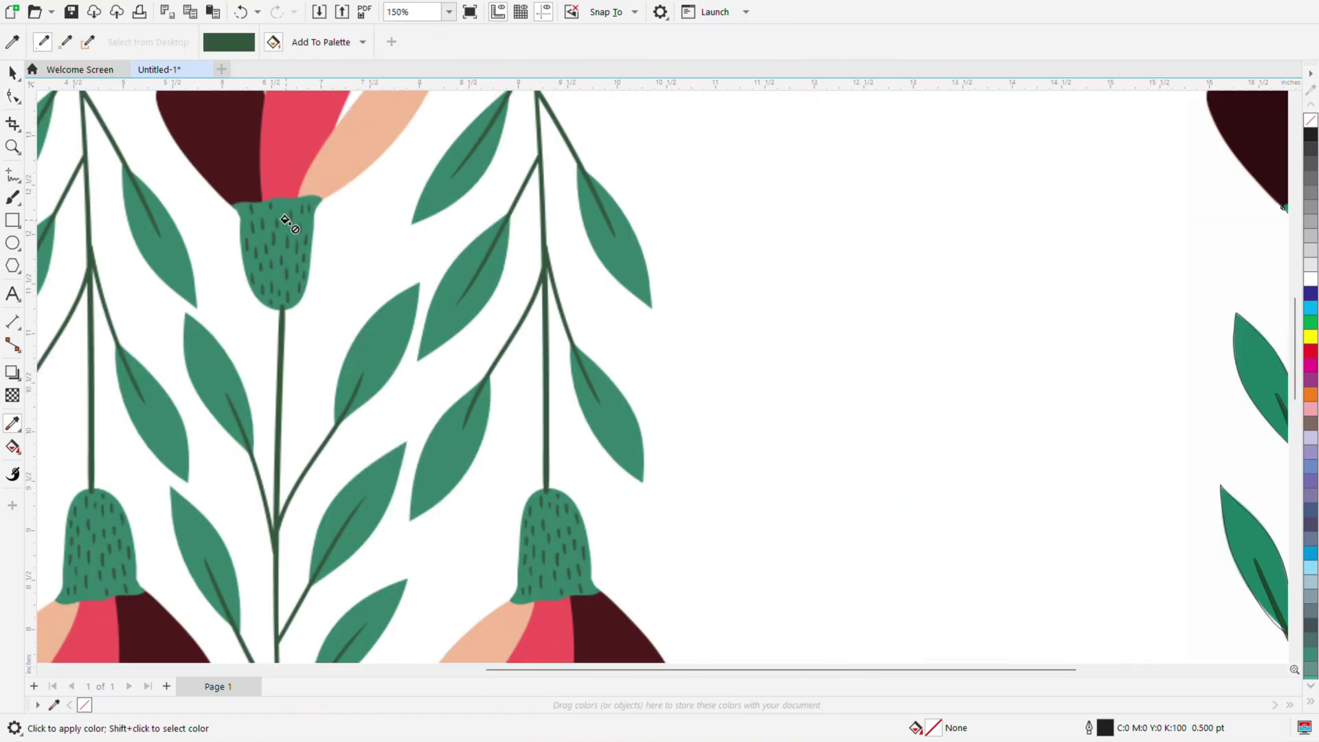
scroll(285, 219, "down", 3)
scroll(810, 229, "up", 8)
left_click(668, 145)
key("ctrl+z")
key("ctrl+shift+z")
scroll(781, 294, "down", 3)
key("ctrl+z")
key("space")
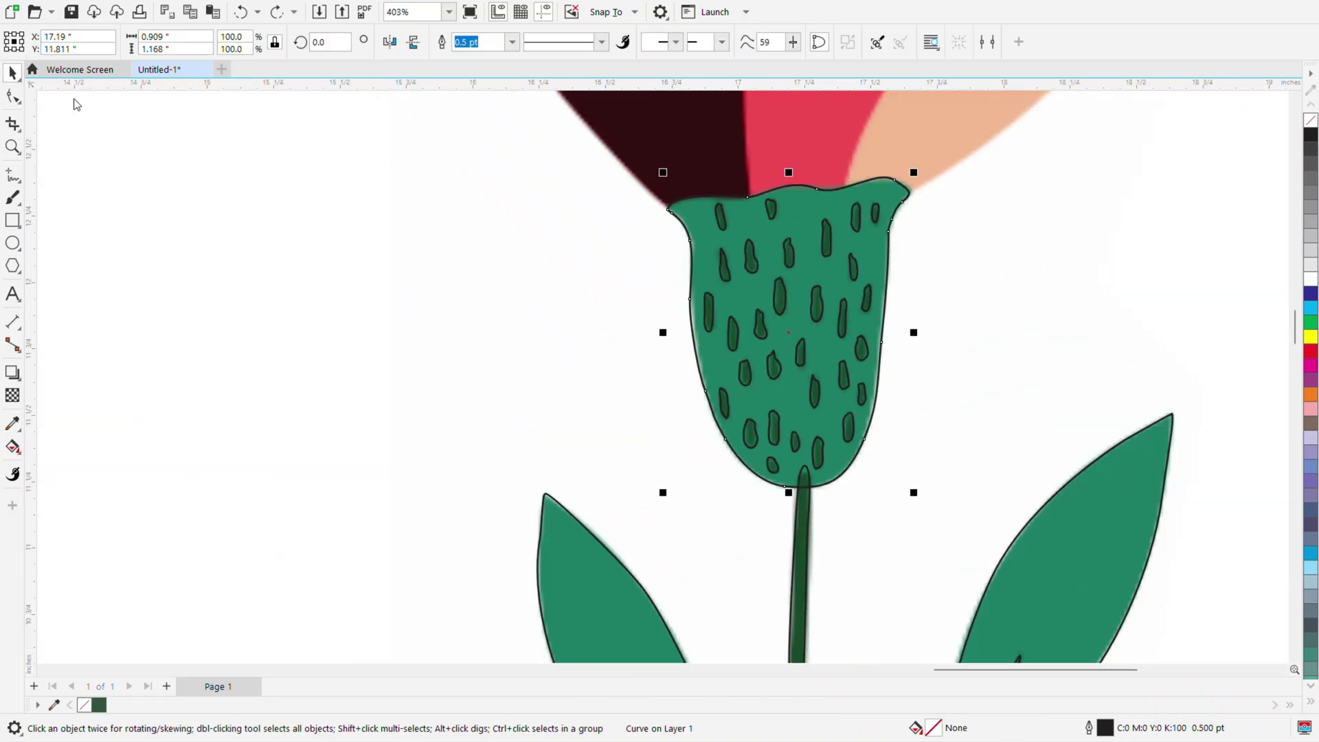
Send the traced base outline to the back, behind the dash outlines and the artwork.
scroll(515, 230, "down", 2)
right_click(686, 253)
mouse_move(722, 374)
left_click(877, 381)
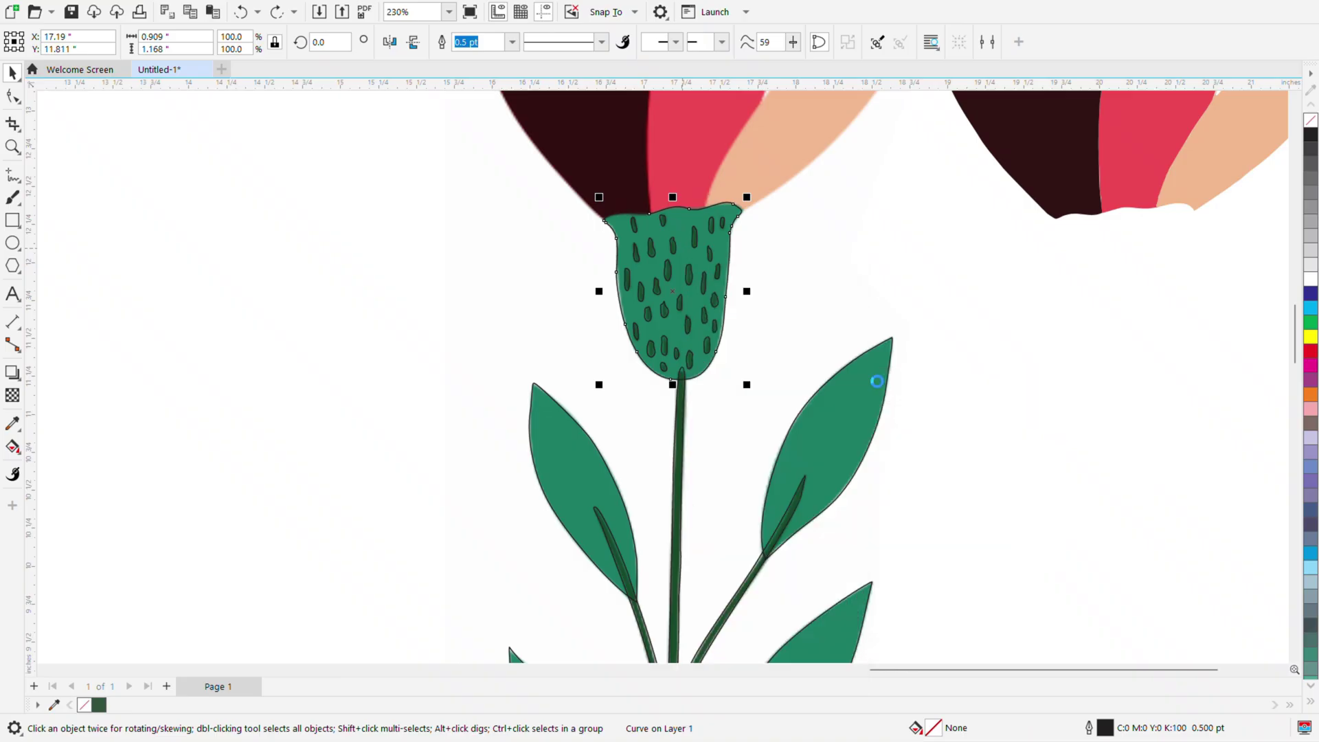
Sample the dark green from the original artwork and fill the upper dashes of the traced base with it.
scroll(743, 332, "down", 3)
left_click(16, 432)
scroll(248, 474, "up", 6)
left_click(294, 432)
scroll(292, 433, "down", 2)
scroll(292, 434, "down", 3)
scroll(565, 200, "up", 5)
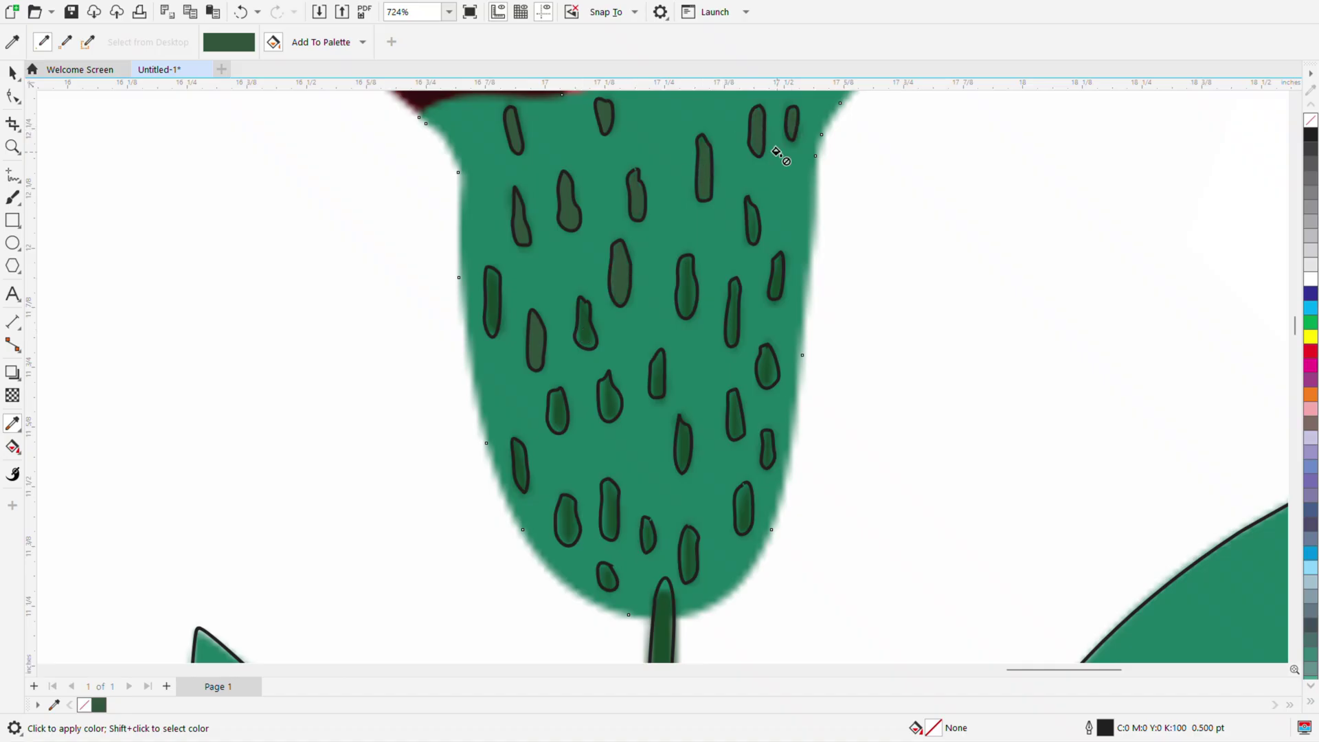
Fill the dashes across the middle of the green base with the sampled dark green.
scroll(749, 223, "up", 4)
left_click(690, 427)
left_click(737, 219)
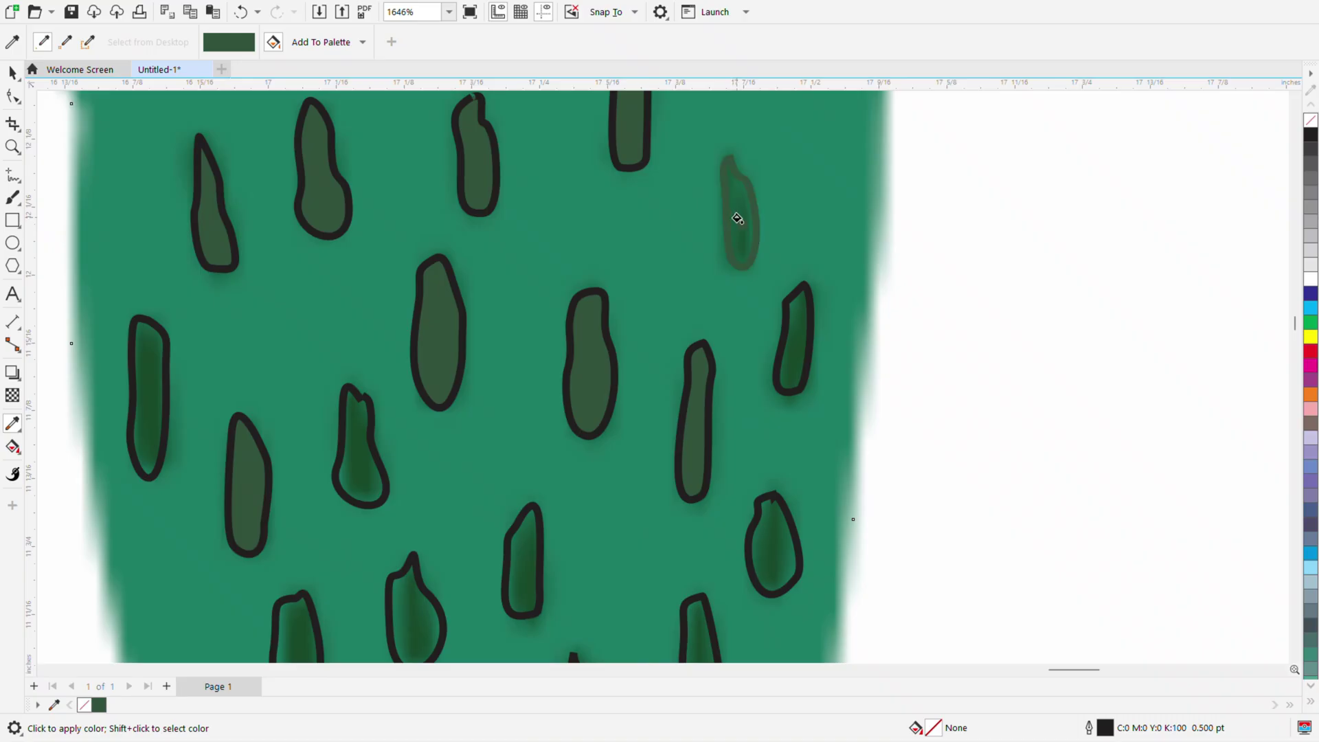
left_click(735, 229)
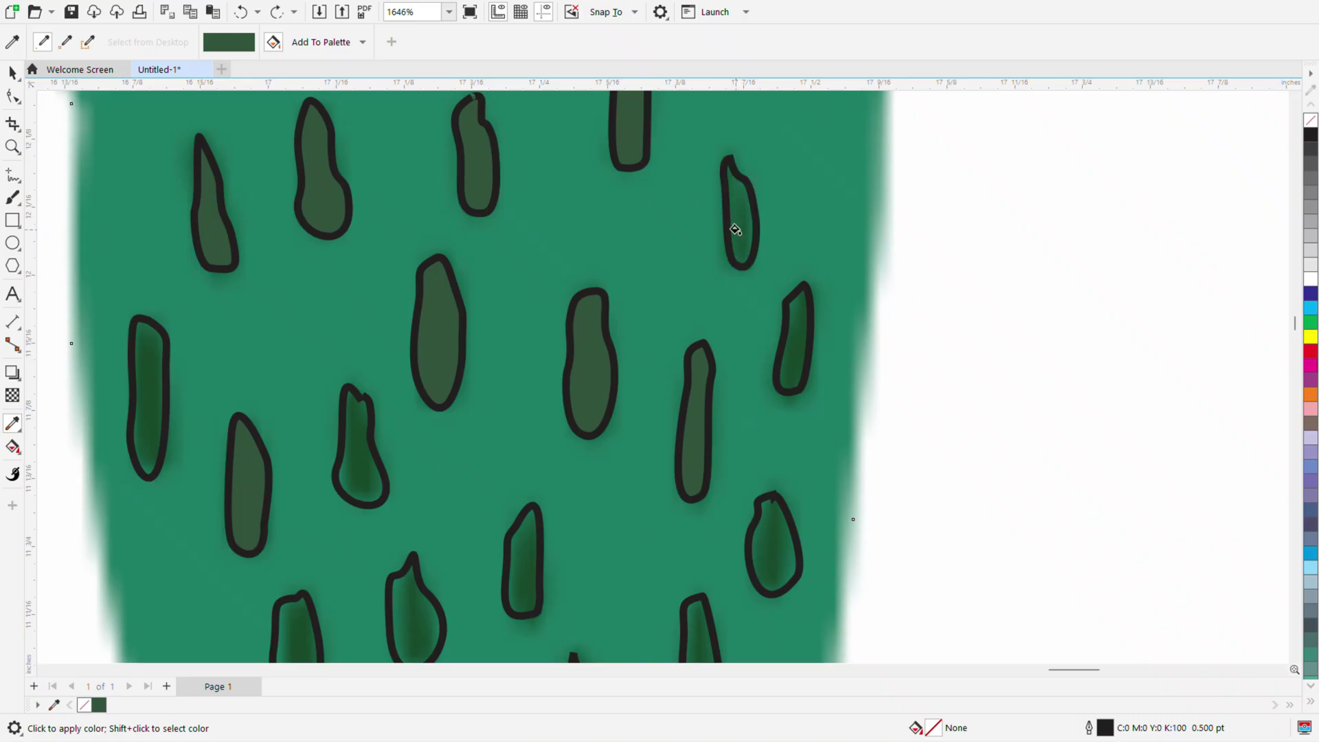
scroll(793, 336, "down", 1)
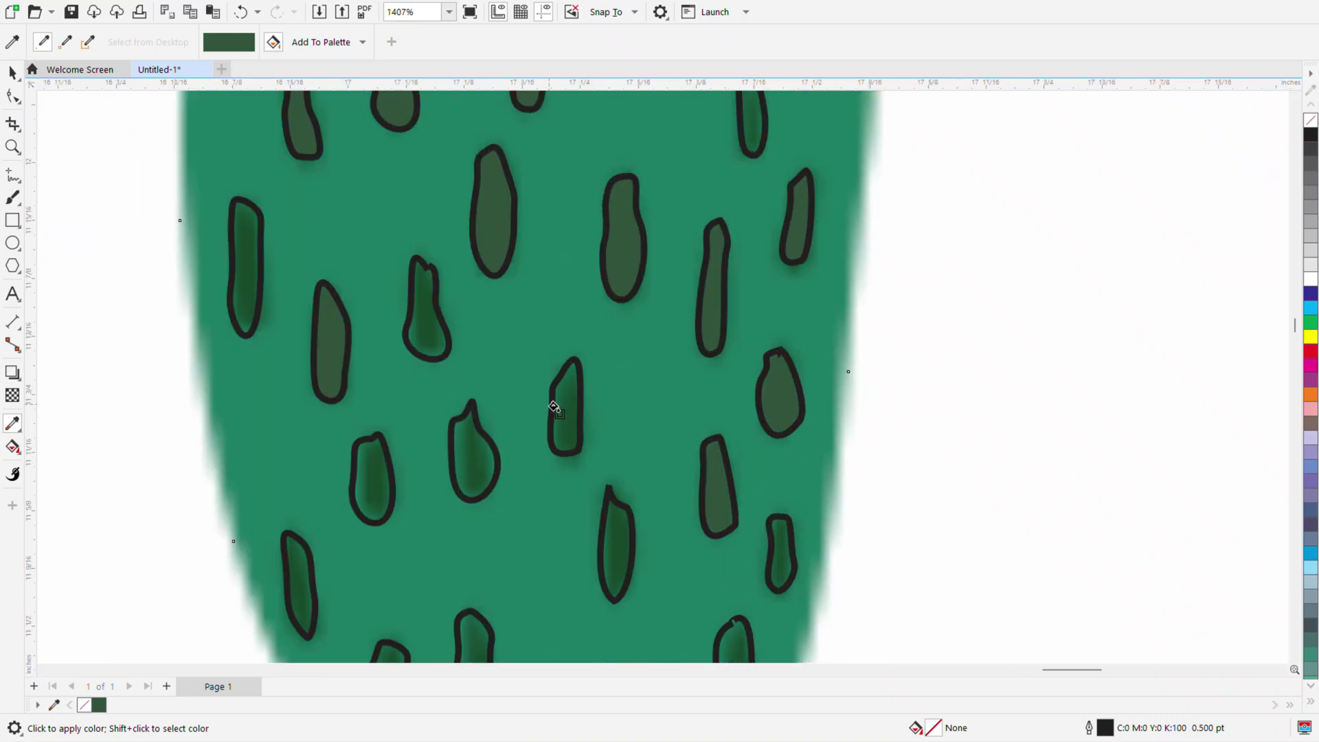
left_click(468, 444)
left_click(365, 473)
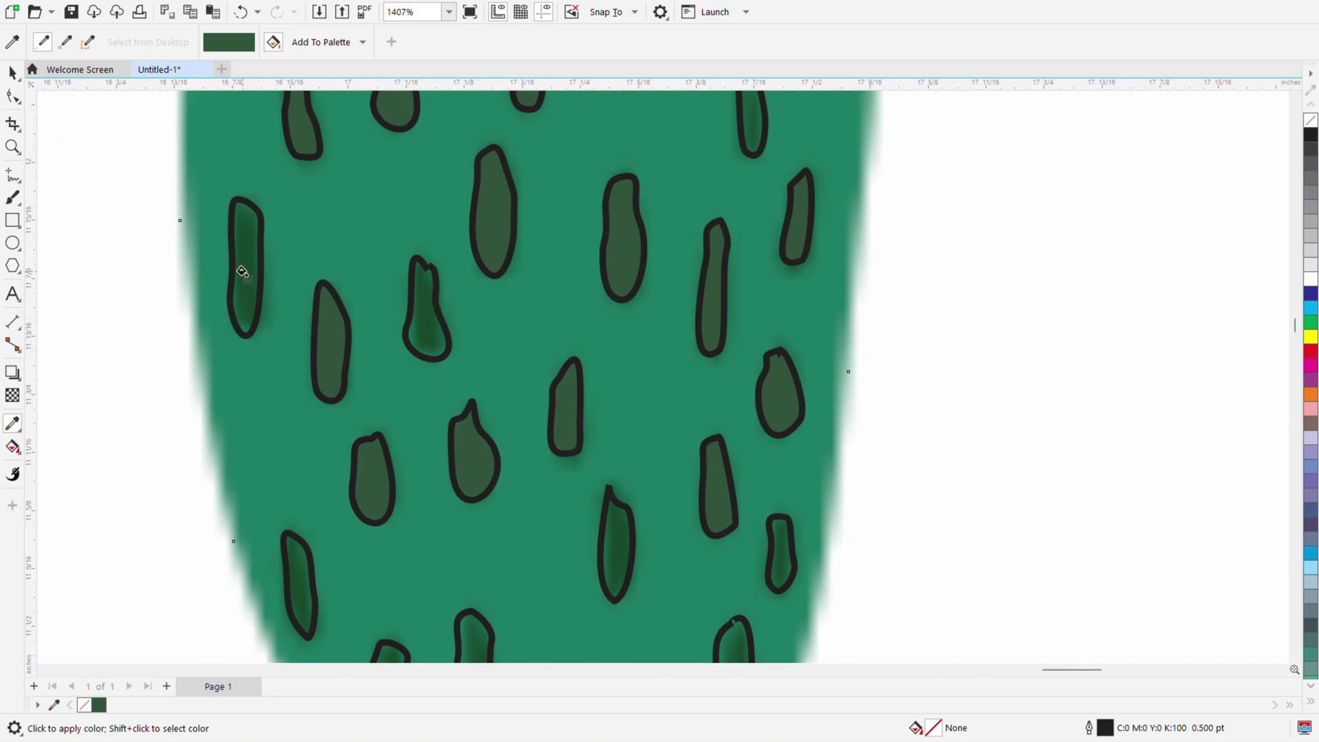
Fill the dashes in the lower part of the green base and the stem with the sampled dark green.
scroll(242, 271, "down", 3)
left_click(246, 347)
left_click(332, 443)
left_click(418, 416)
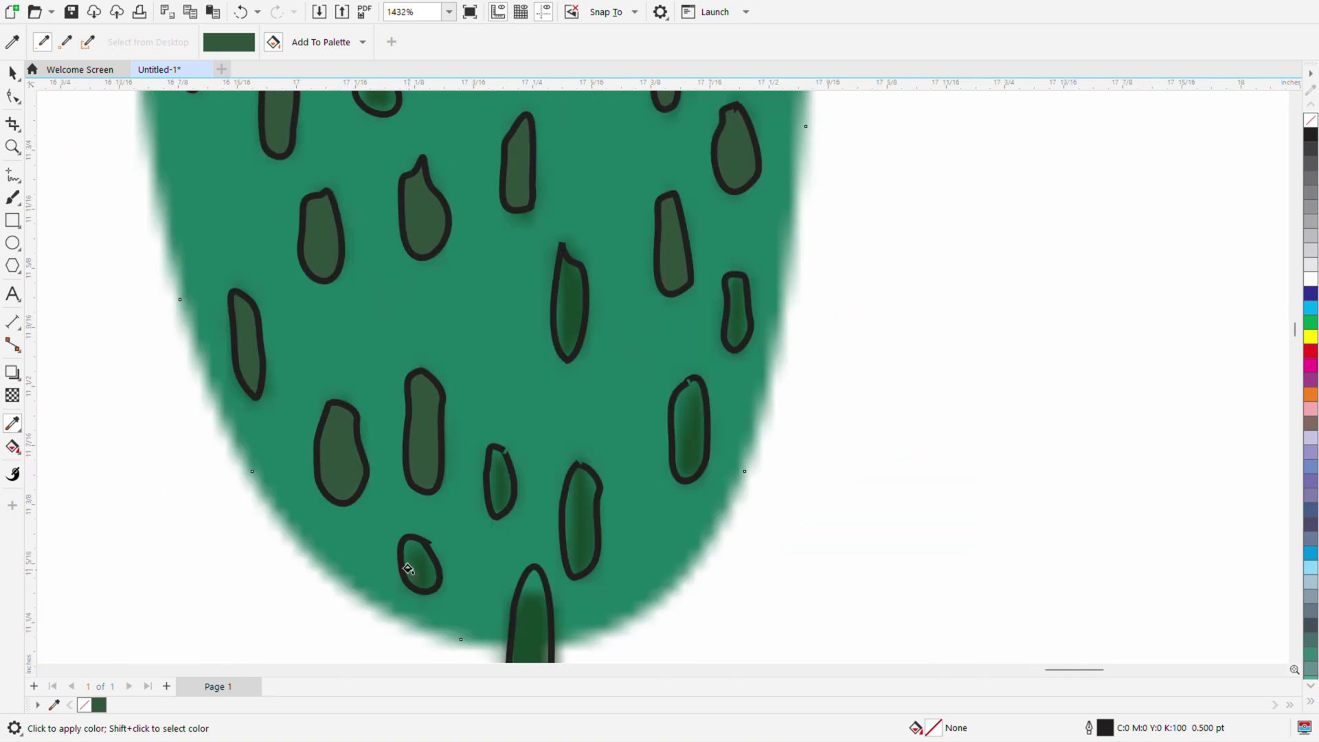
left_click(536, 603)
left_click(567, 517)
left_click(677, 420)
scroll(562, 288, "down", 5)
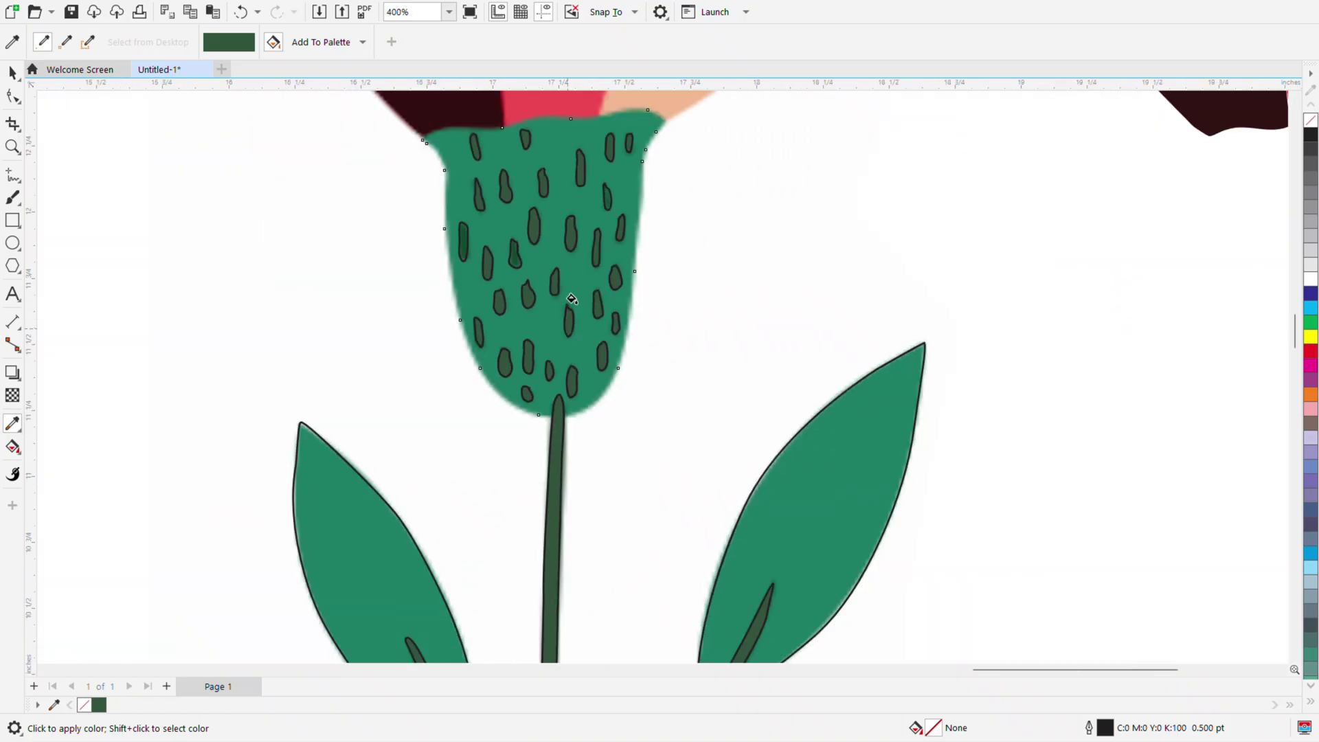
Fill the dashes that are still empty on the green base with the same dark green.
left_click(13, 71)
scroll(599, 190, "up", 4)
left_click(514, 255)
left_click(124, 97)
left_click(311, 297)
scroll(530, 147, "up", 1)
left_click(644, 276)
scroll(653, 184, "down", 7)
left_click(17, 75)
scroll(666, 268, "down", 2)
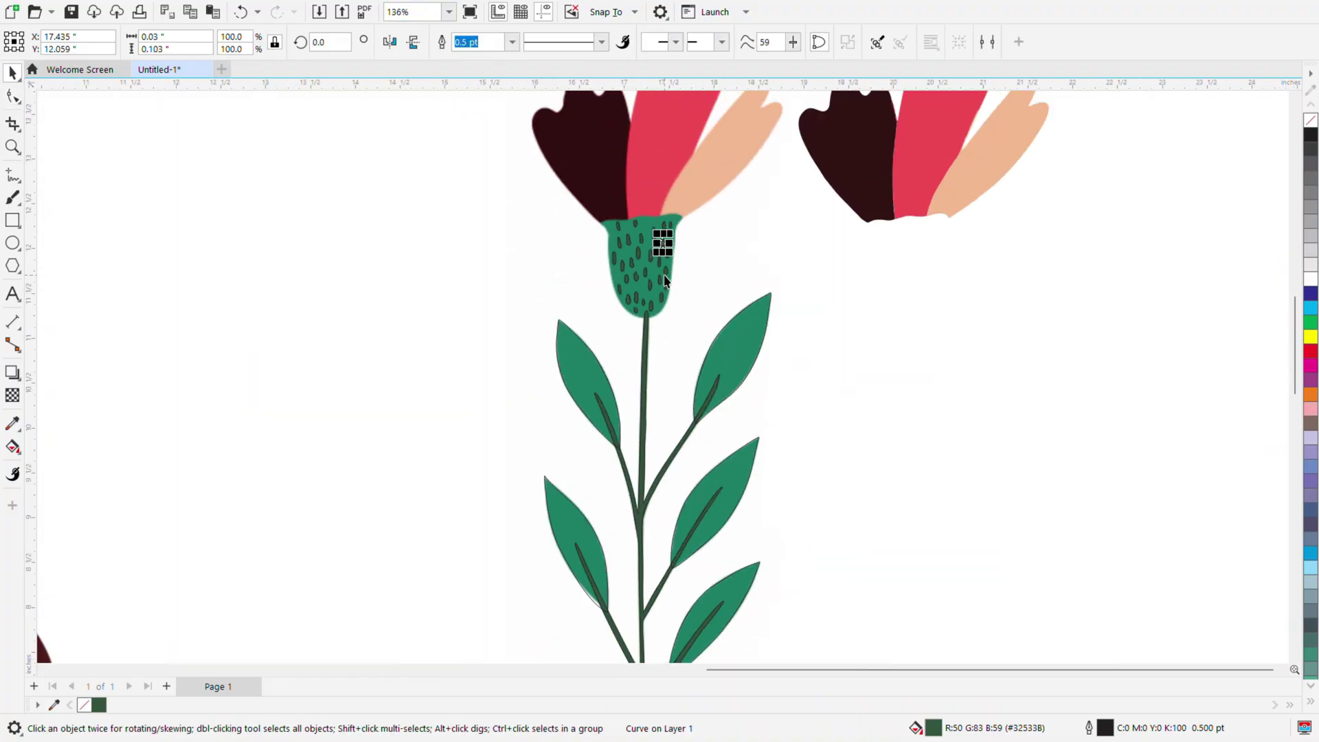
Select the three finished petals and move them together onto the traced flower, above the dashed green base.
left_click(707, 249)
scroll(709, 252, "down", 4)
scroll(742, 172, "up", 3)
left_click(795, 332)
left_click(840, 319, "shift")
left_click(846, 316, "shift")
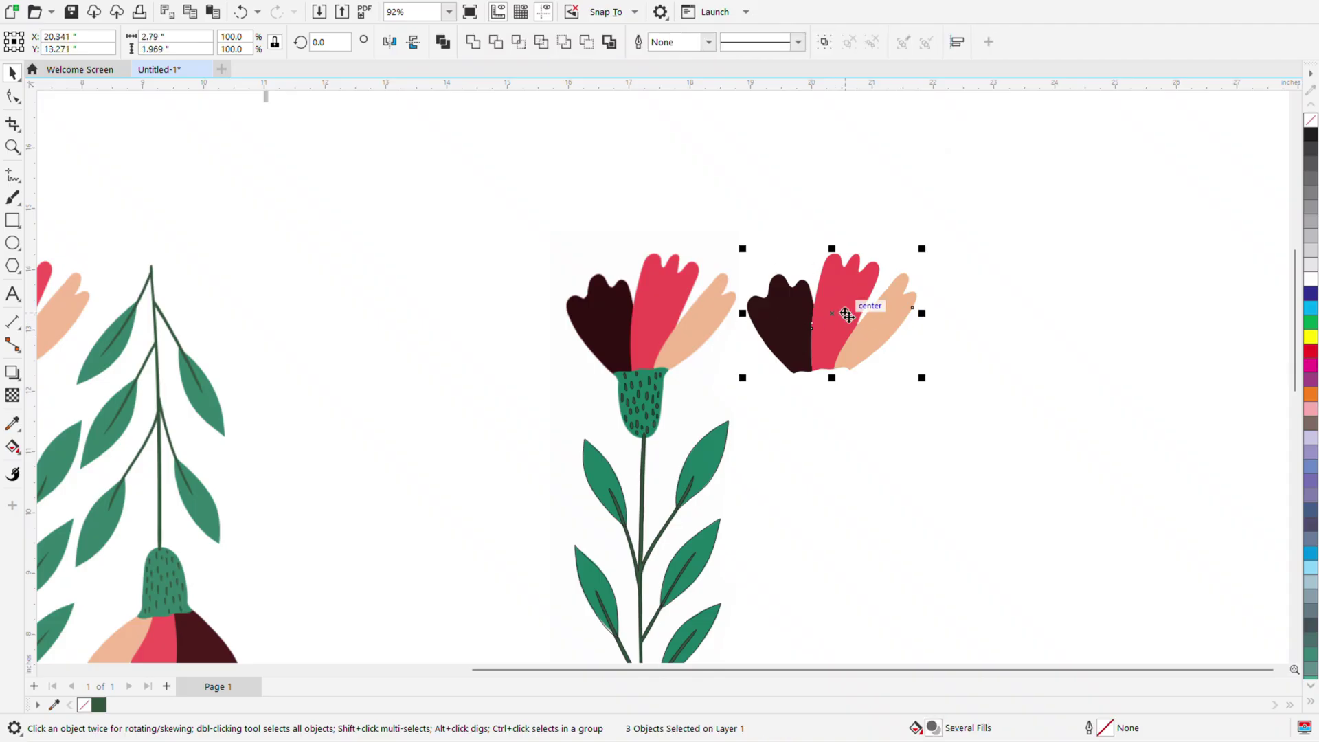
scroll(852, 315, "up", 4)
left_click(812, 314)
left_click(714, 313)
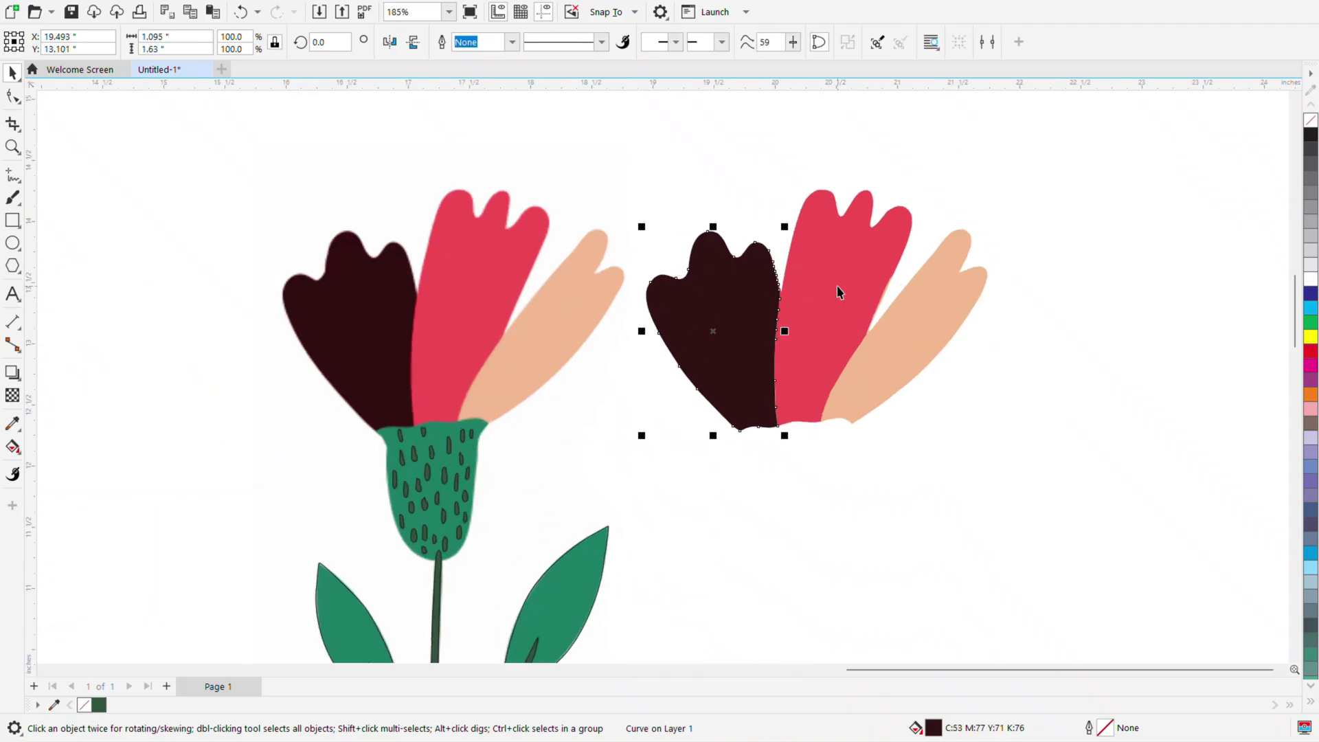
left_click(838, 291, "shift")
left_click(906, 305, "shift")
left_click_drag(819, 307, 455, 314)
Clean up the peach petal's inner edge beside the pink petal, converting its node segment to a straight line.
scroll(455, 314, "up", 4)
key("F10")
left_click(639, 322)
scroll(639, 322, "up", 2)
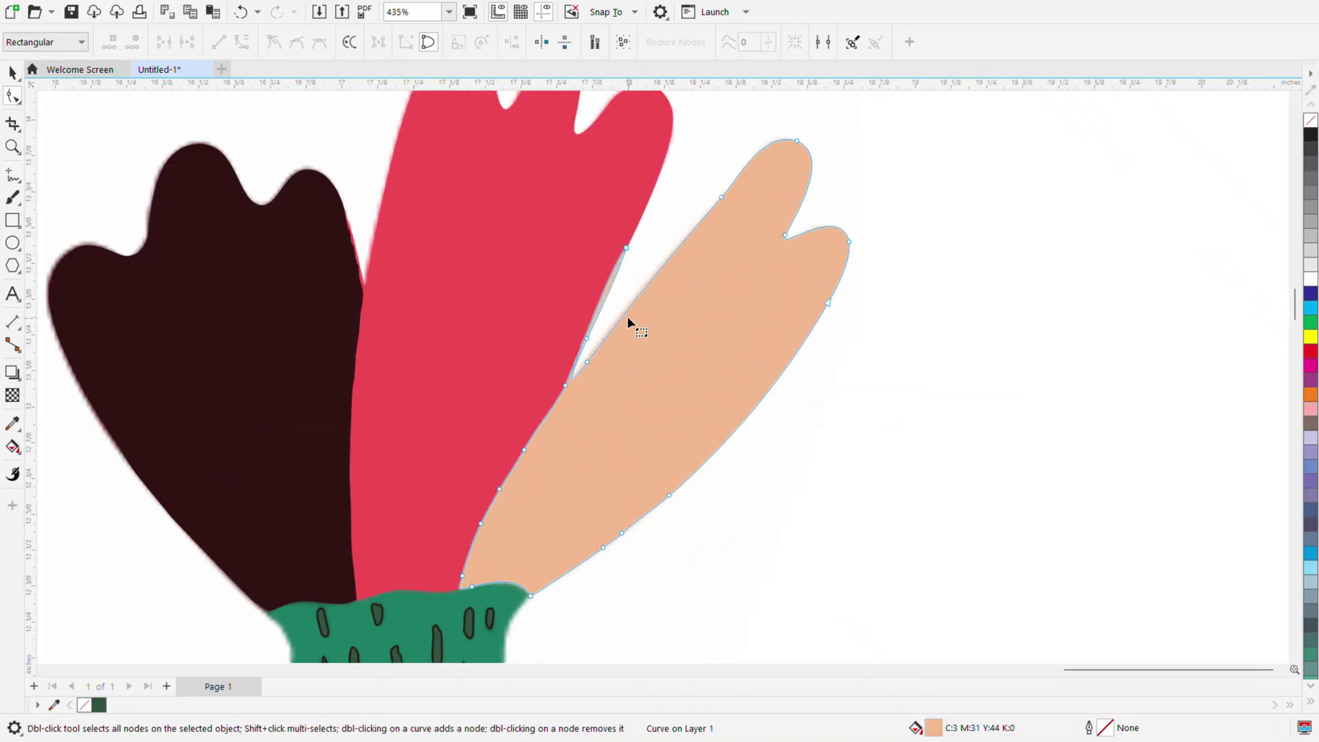
left_click_drag(635, 344, 633, 345)
scroll(625, 342, "up", 1)
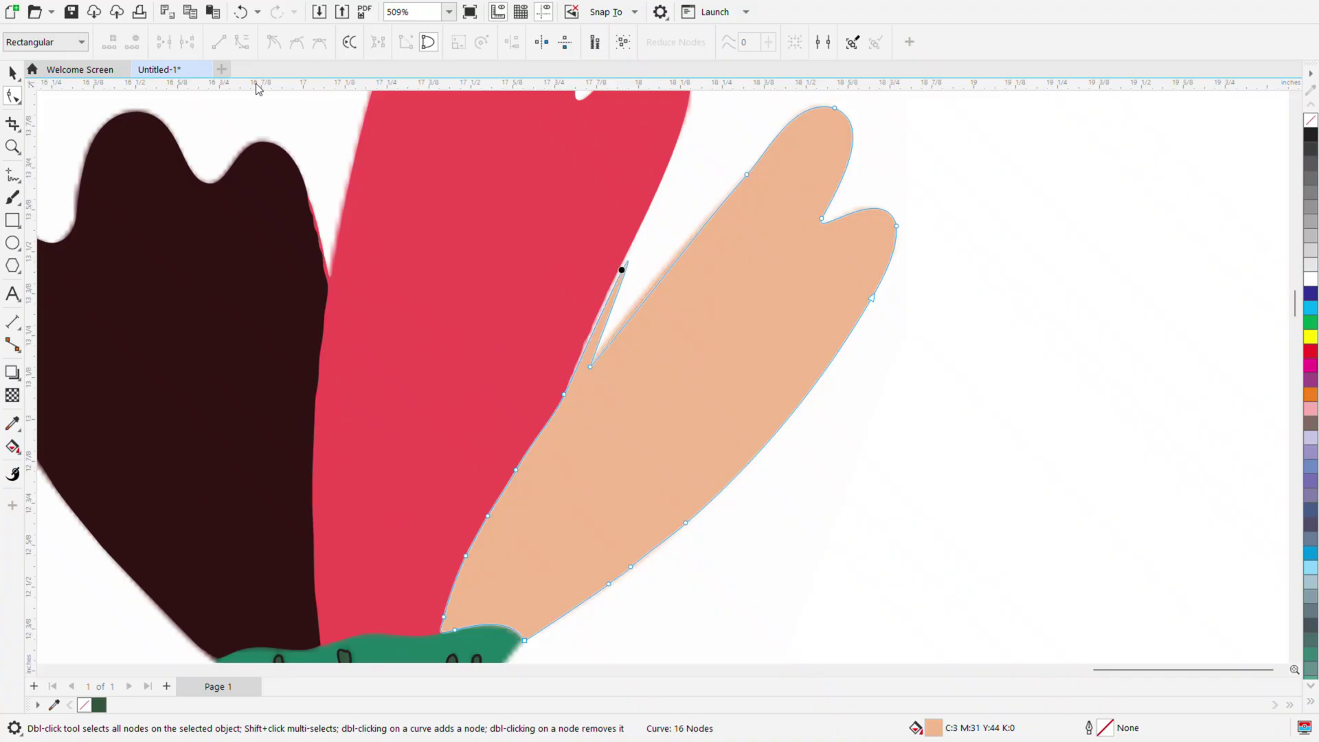
left_click(219, 42)
scroll(609, 373, "up", 2)
left_click_drag(578, 362, 578, 348)
left_click(604, 393)
scroll(604, 391, "down", 4)
Smooth the uneven right edge of the pink petal with the Smooth tool at a 1.0 inch nib.
left_click(600, 347)
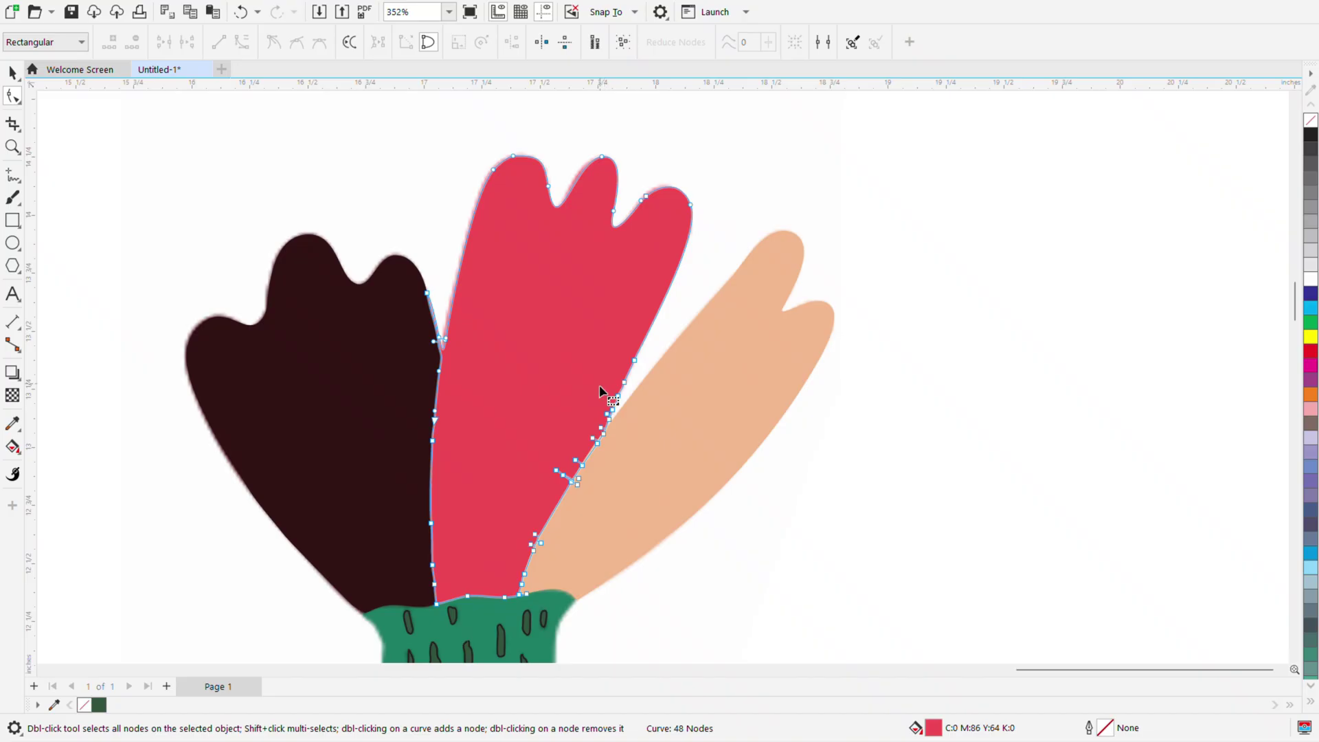
scroll(600, 346, "up", 3)
left_click(19, 103)
left_click(50, 117)
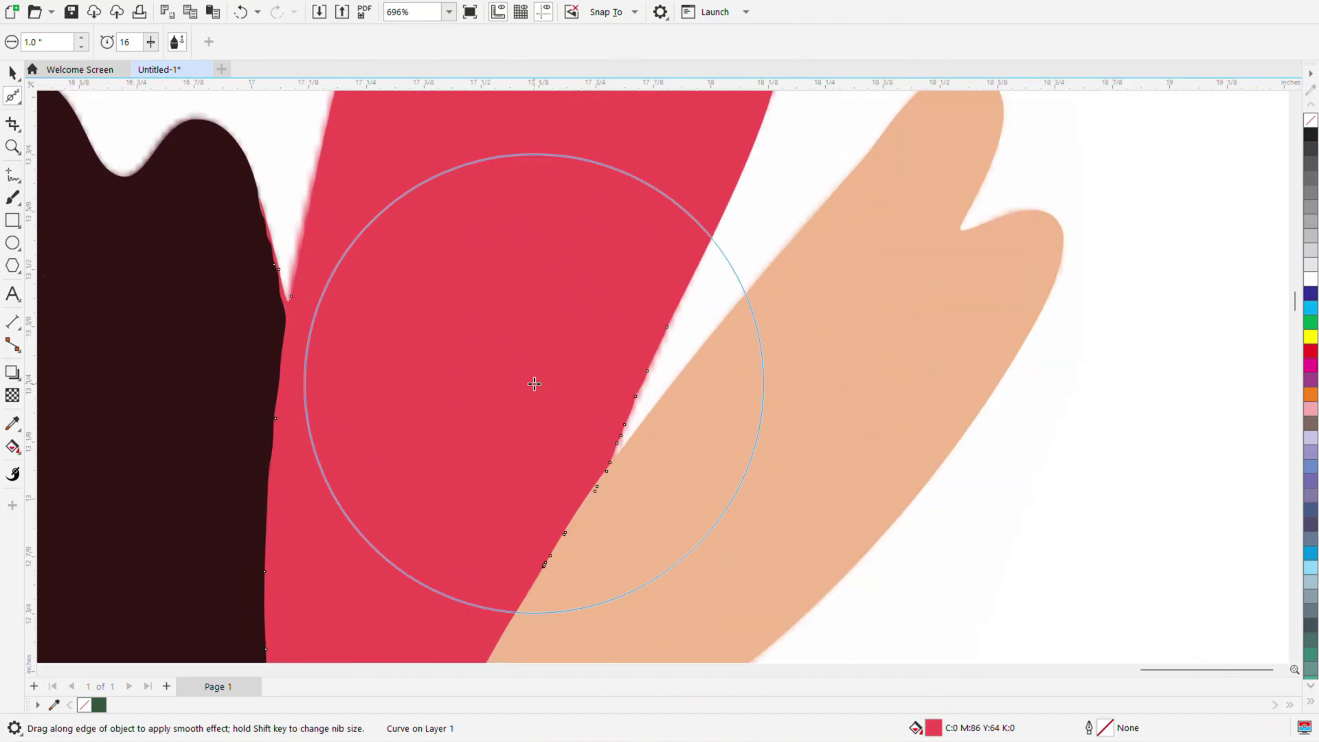
scroll(580, 366, "down", 3)
left_click_drag(559, 412, 513, 489)
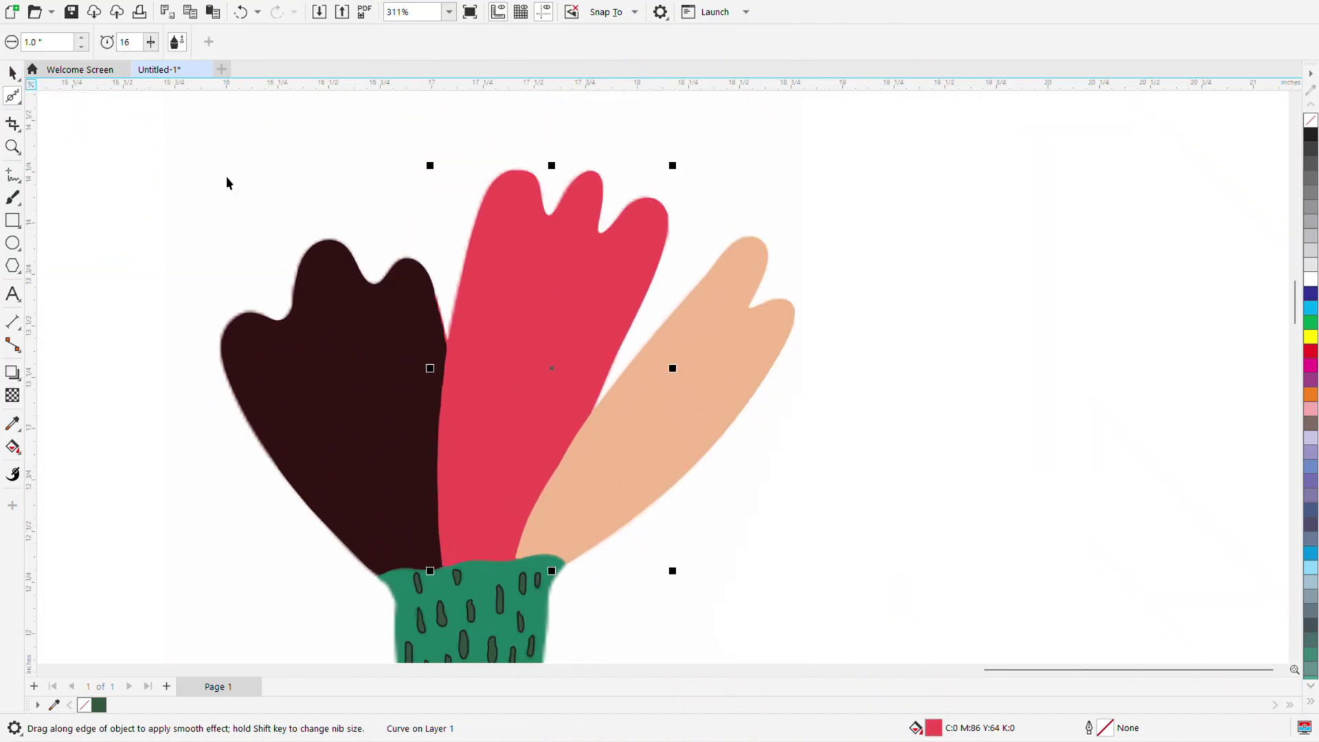
Reshape the pink petal's outer edge beside the dark petal with the Shape tool, deleting a surplus node where they meet.
left_click(13, 96)
scroll(443, 324, "up", 3)
double_click(459, 286)
scroll(460, 281, "up", 3)
left_click_drag(457, 283, 449, 275)
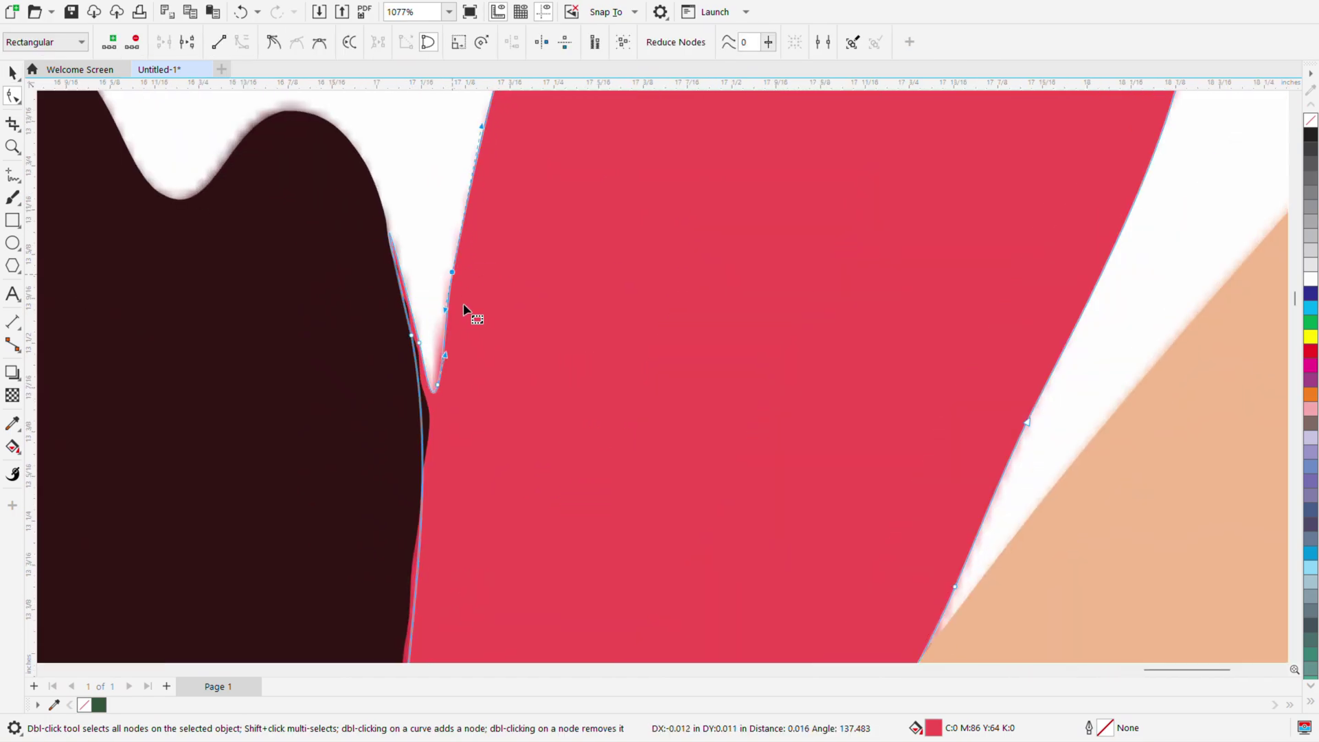
scroll(460, 288, "down", 3)
left_click_drag(434, 379, 435, 379)
key("Delete")
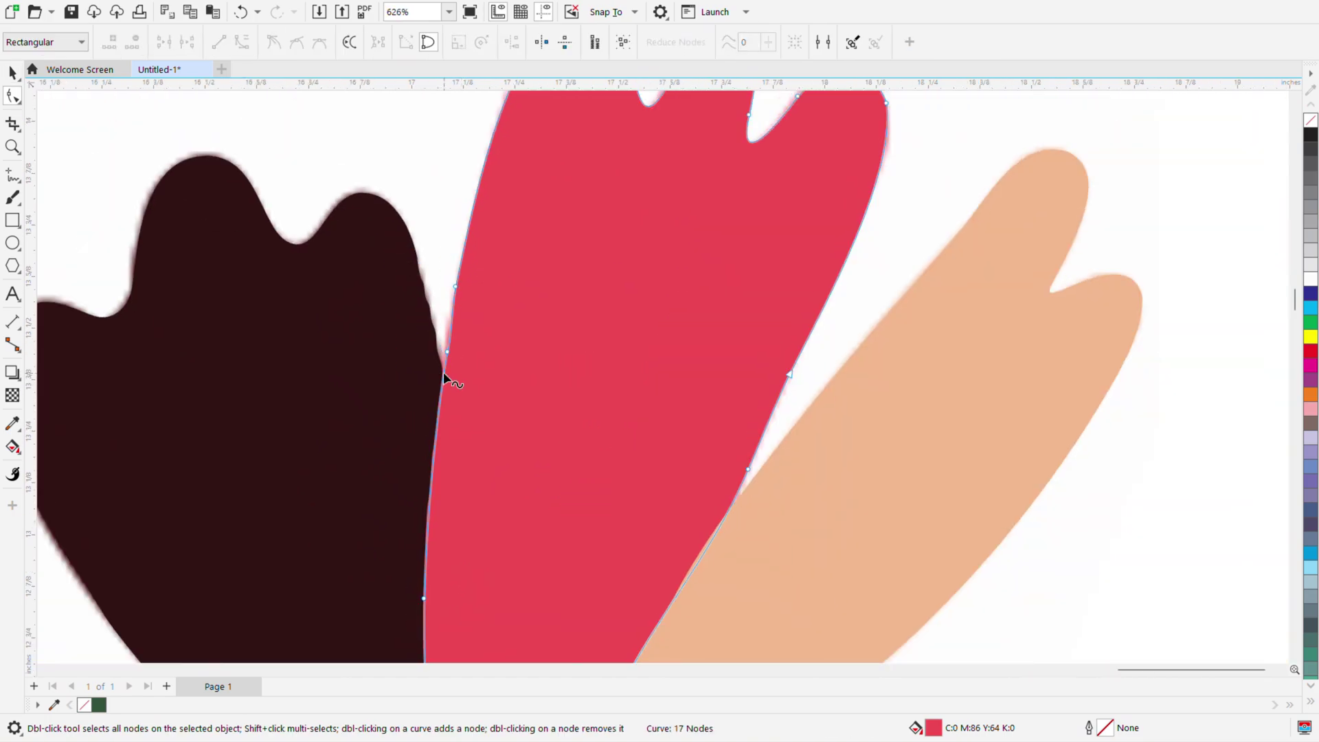
scroll(443, 373, "up", 3)
scroll(450, 351, "down", 5)
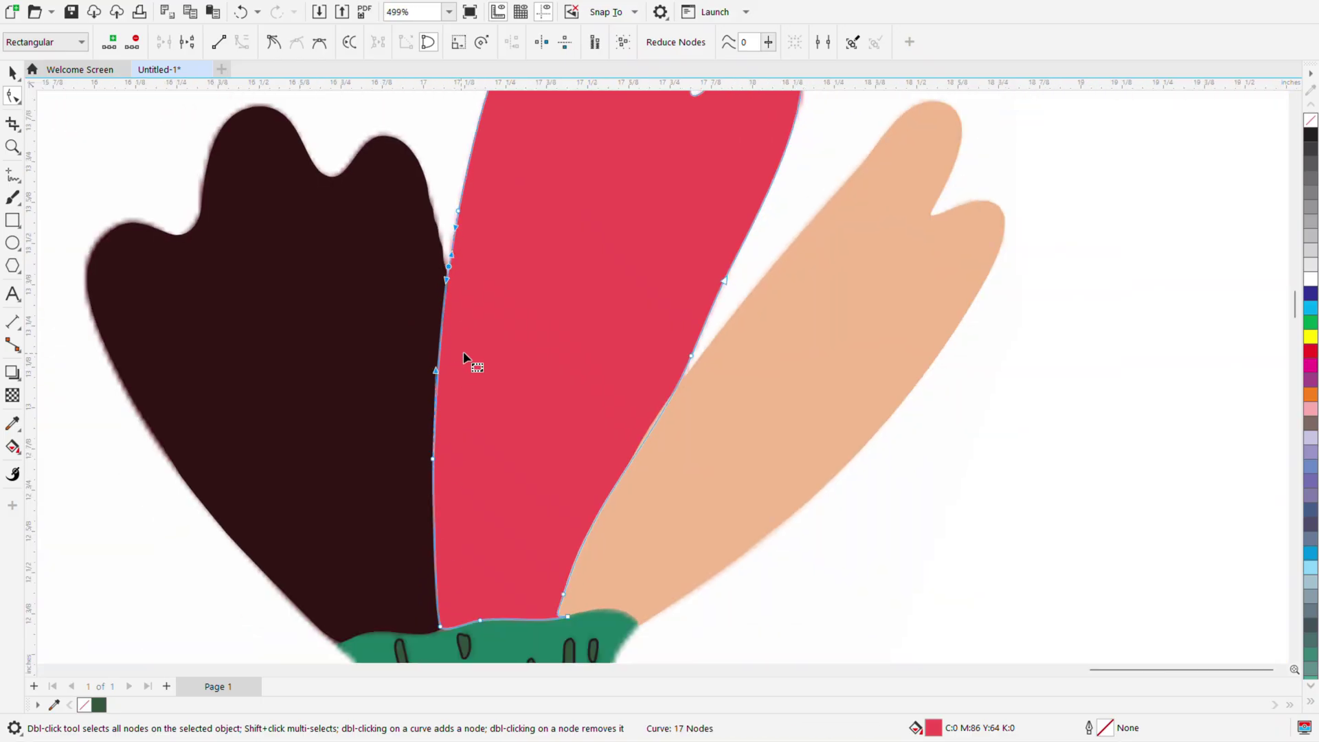
Refine the pink petal's middle and right lobes to follow the traced bitmap, moving, adding and removing nodes.
scroll(615, 213, "up", 3)
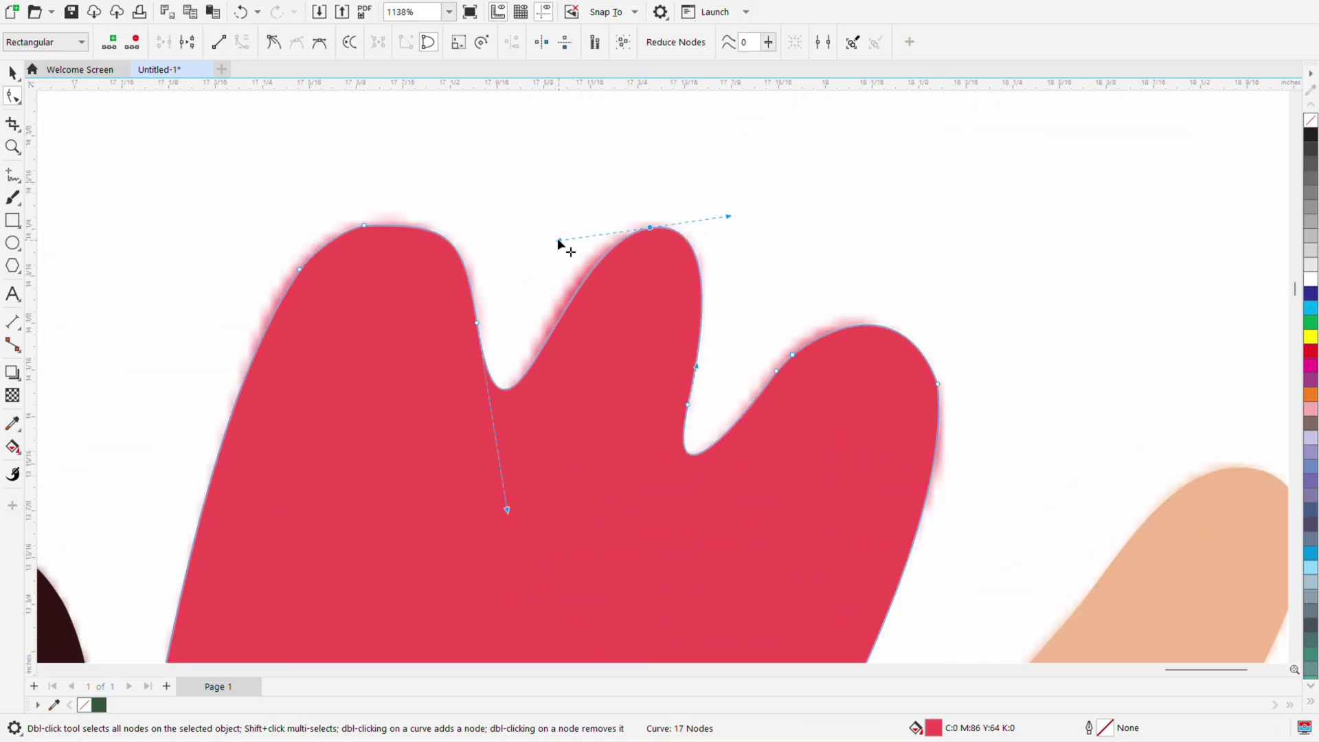
scroll(798, 353, "up", 3)
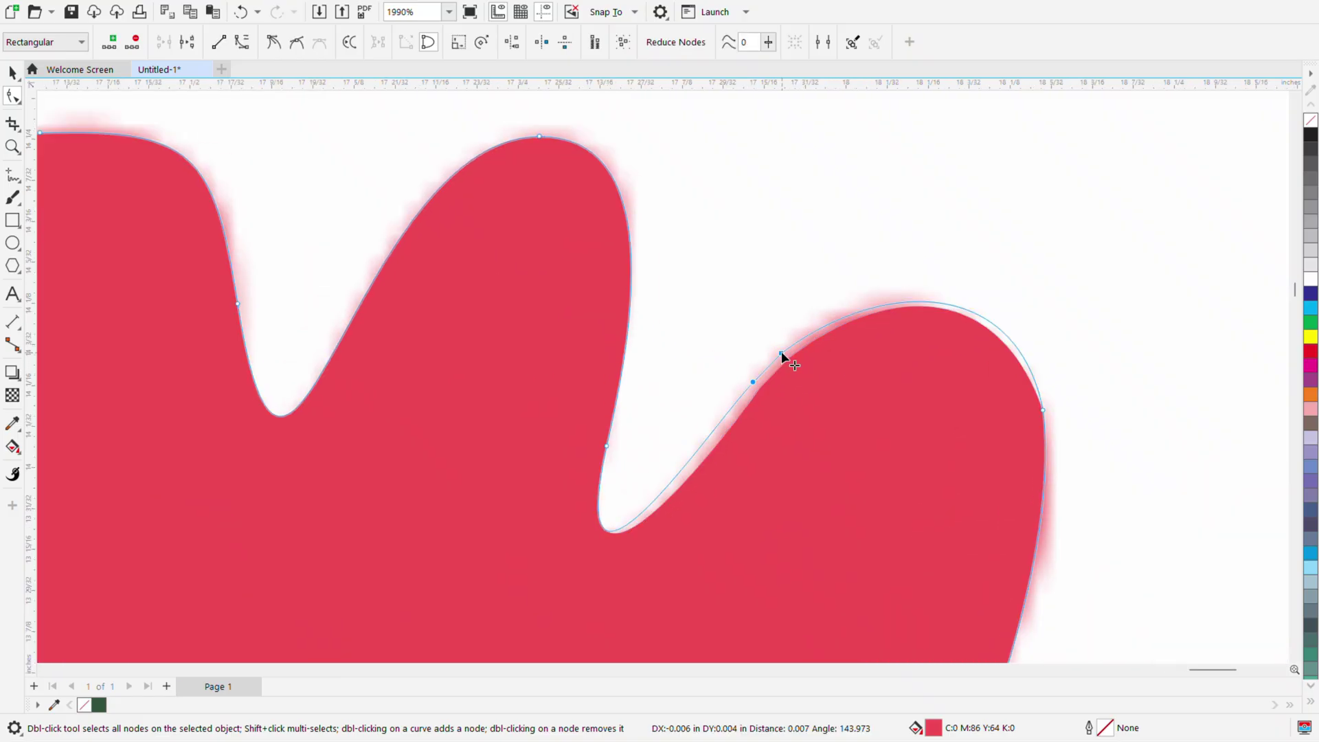
left_click(730, 389)
double_click(684, 467)
left_click_drag(684, 467, 677, 497)
double_click(835, 321)
left_click_drag(708, 310, 795, 415)
key("Delete")
scroll(787, 398, "down", 3)
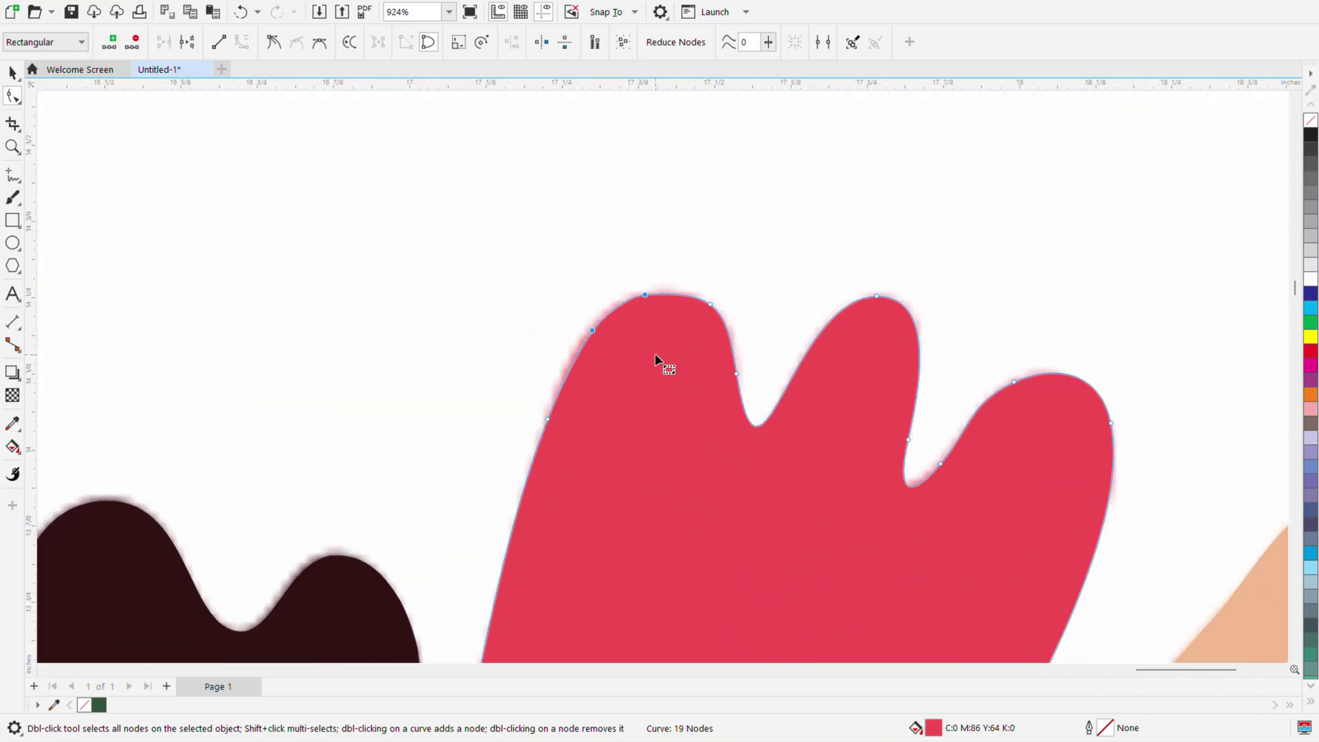
Round off the pink petal's leftmost lobe and its shoulder to match the bitmap, reducing the surplus nodes.
left_click_drag(562, 357, 557, 351)
scroll(599, 334, "up", 2)
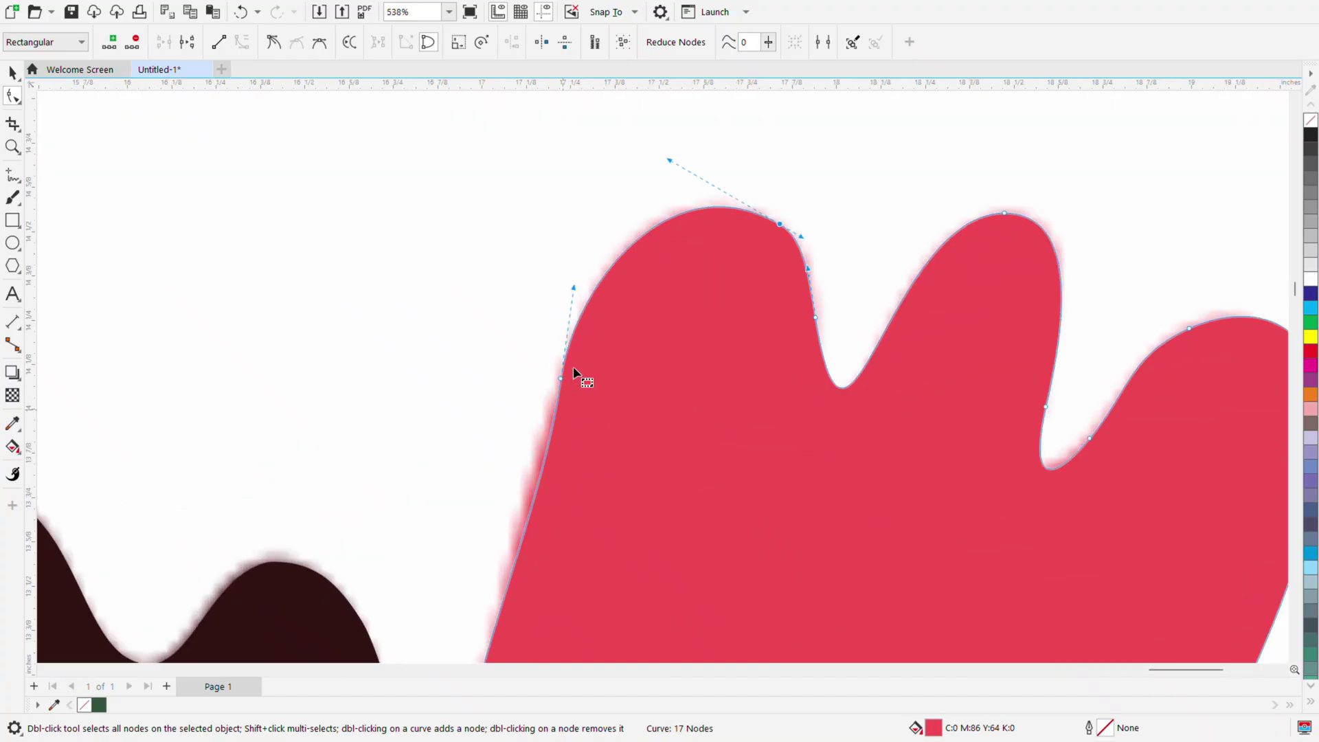
left_click_drag(525, 362, 562, 377)
scroll(561, 383, "down", 7)
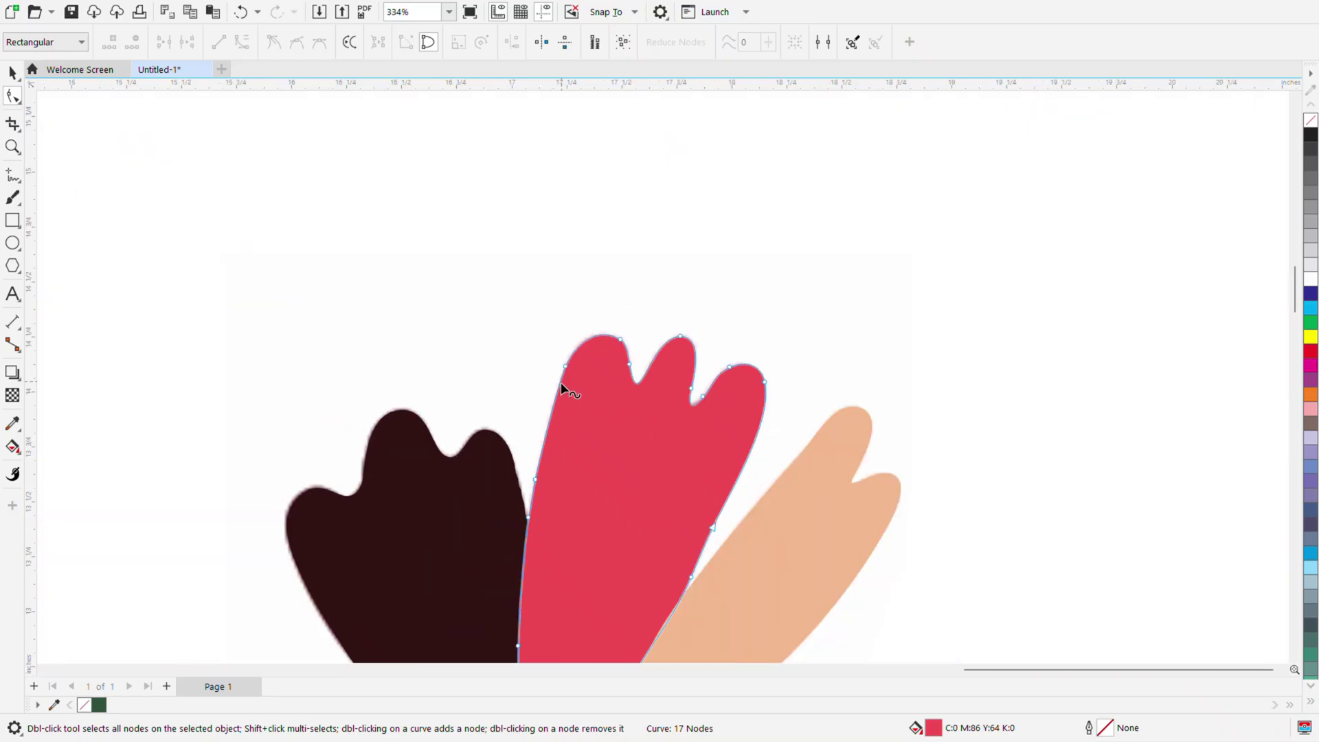
Reshape the dark petal's tallest lobe with the Shape tool so its curve follows the bitmap's outline.
left_click(492, 486)
scroll(492, 486, "up", 5)
left_click(20, 102)
left_click(65, 119)
mouse_move(589, 289)
left_mouse_down()
mouse_move(597, 362)
mouse_move(344, 456)
mouse_move(244, 536)
left_mouse_up()
left_click(12, 70)
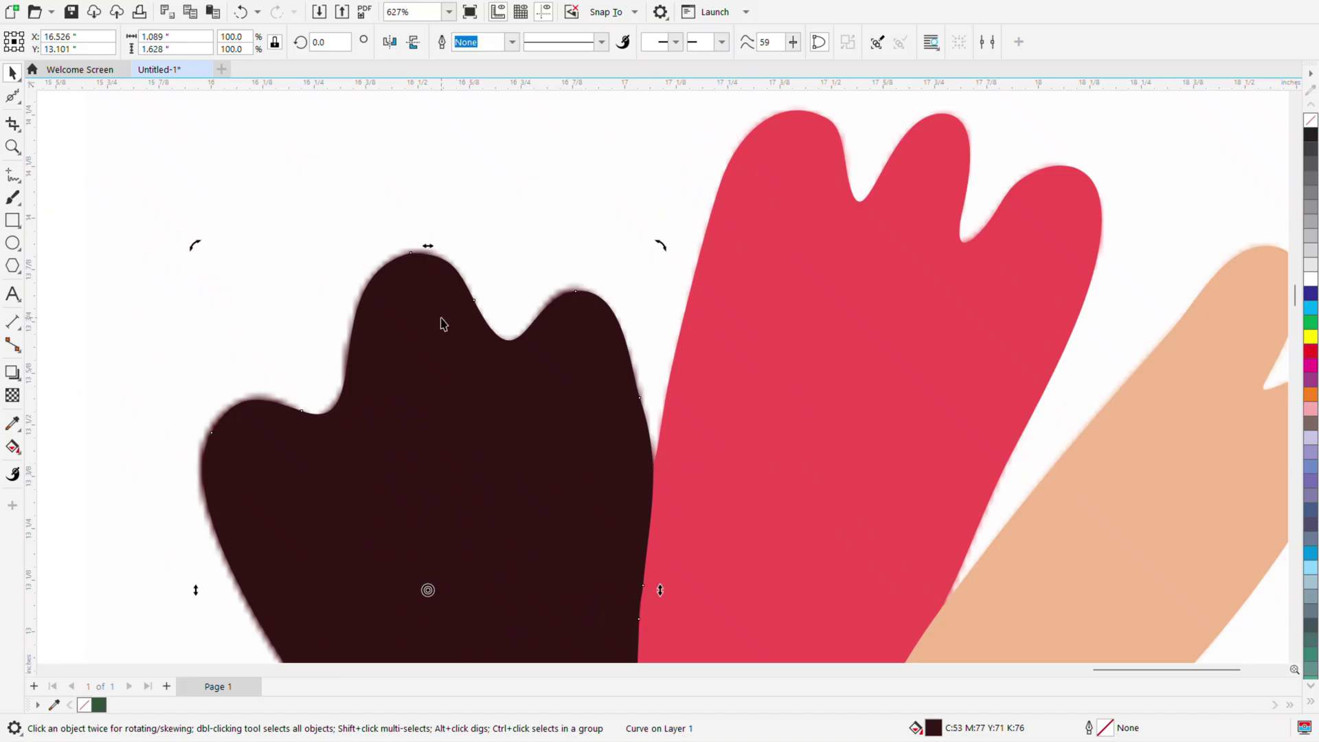
key("F10")
scroll(408, 254, "up", 4)
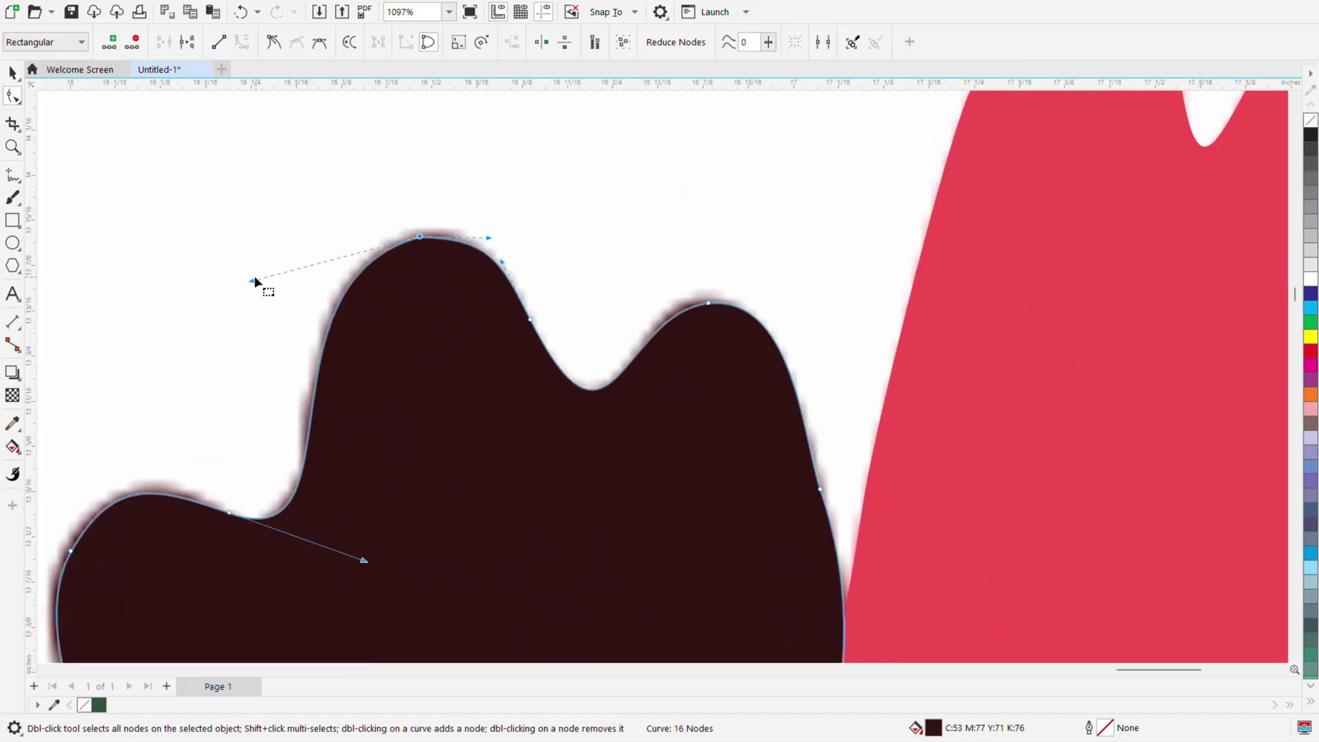
left_click_drag(310, 265, 305, 259)
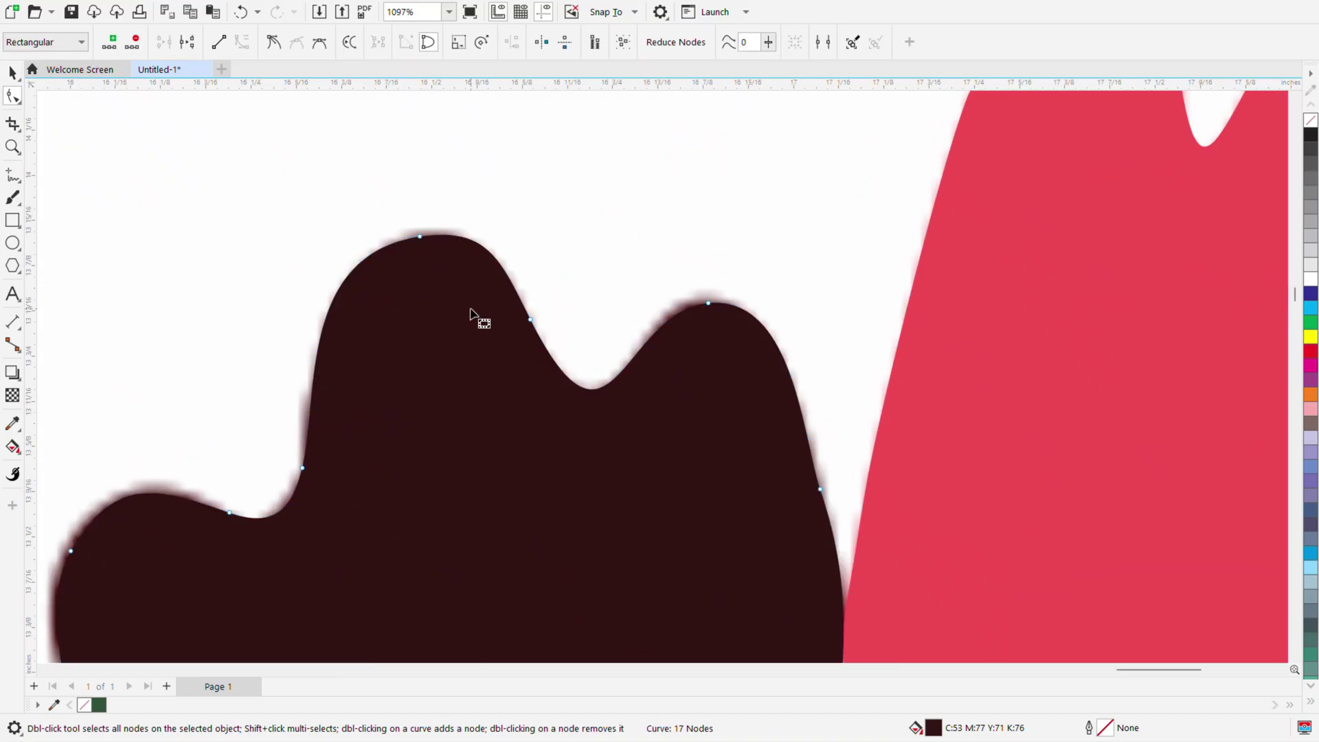
Remove a surplus node from the dark petal's outline.
scroll(471, 313, "down", 3)
scroll(545, 525, "up", 1)
scroll(453, 457, "up", 2)
double_click(437, 440)
scroll(451, 448, "down", 5)
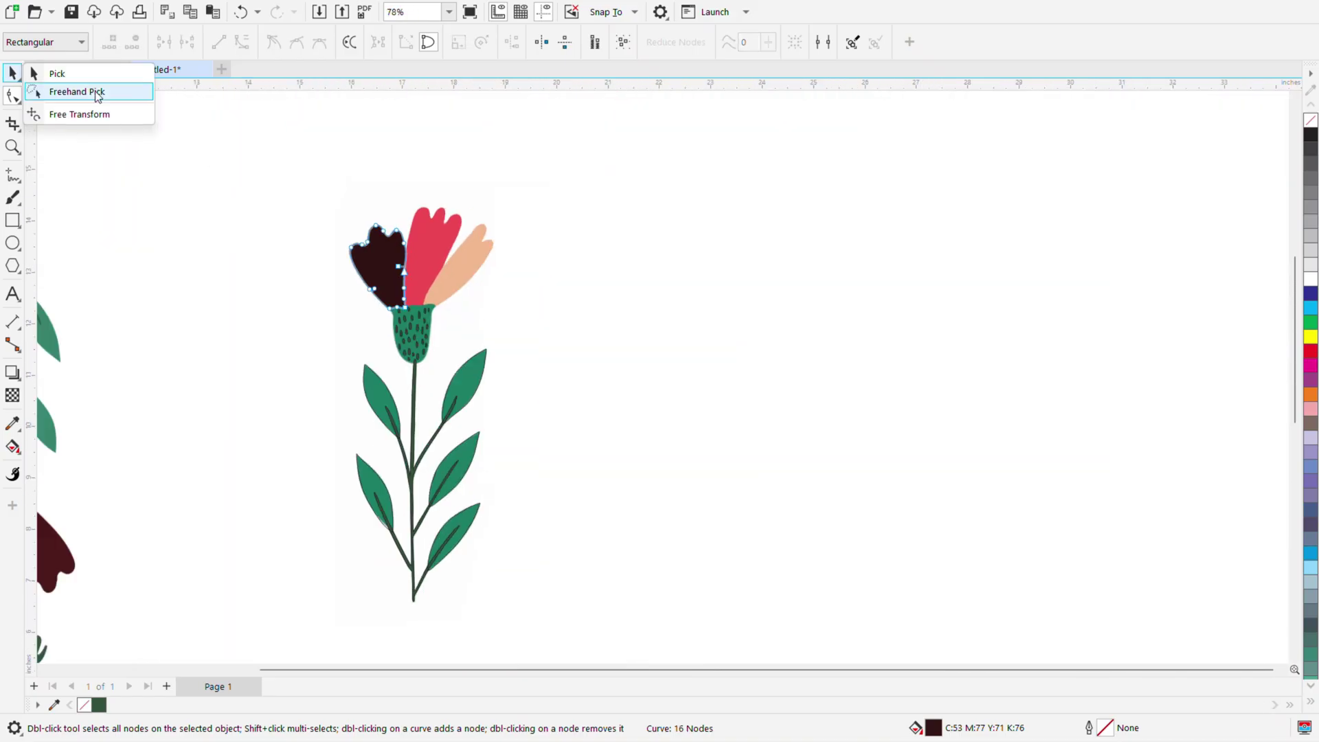
Move the reference bitmap out from under the vector flower to the empty area on its right.
left_click(60, 74)
scroll(220, 208, "down", 1)
scroll(316, 502, "up", 1)
left_click(701, 281)
left_click(454, 270)
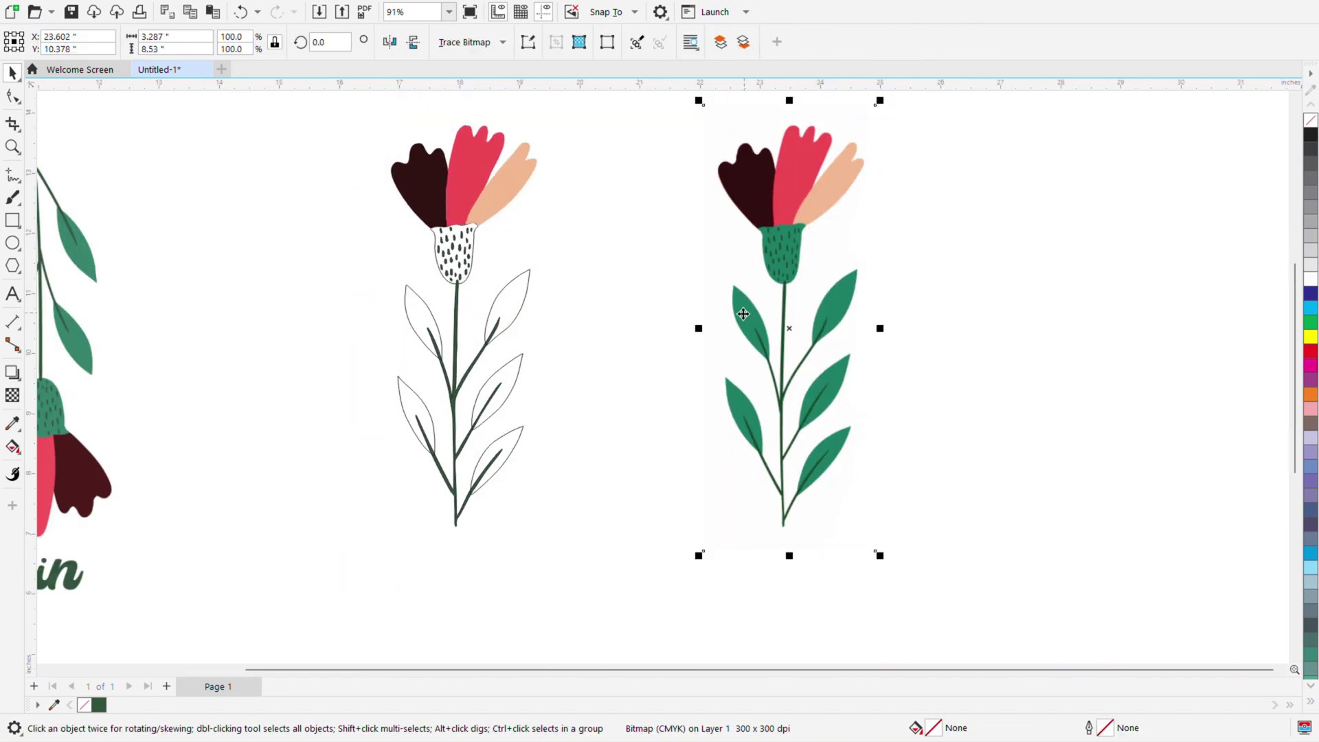
Sample the bitmap's dark stem green with the Color eyedropper and apply it to the vector stem.
scroll(660, 371, "down", 2)
left_click(12, 423)
scroll(809, 346, "up", 3)
scroll(809, 345, "up", 2)
left_click(848, 328)
scroll(848, 329, "down", 2)
scroll(383, 371, "up", 3)
left_click(301, 352)
scroll(302, 354, "down", 2)
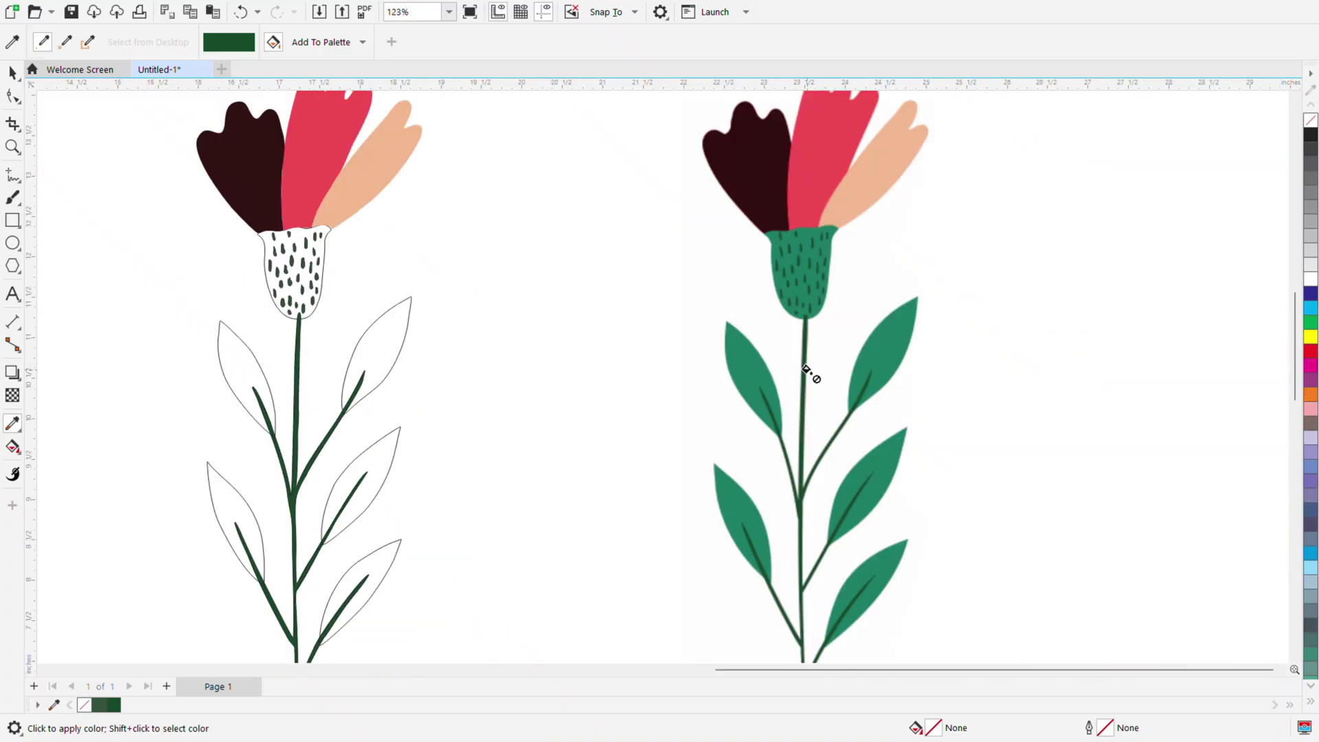
Sample the leaf green from the bitmap and fill all five vector leaves with it.
left_click(760, 377)
left_click(383, 354)
left_click(235, 339)
scroll(227, 447, "down", 2)
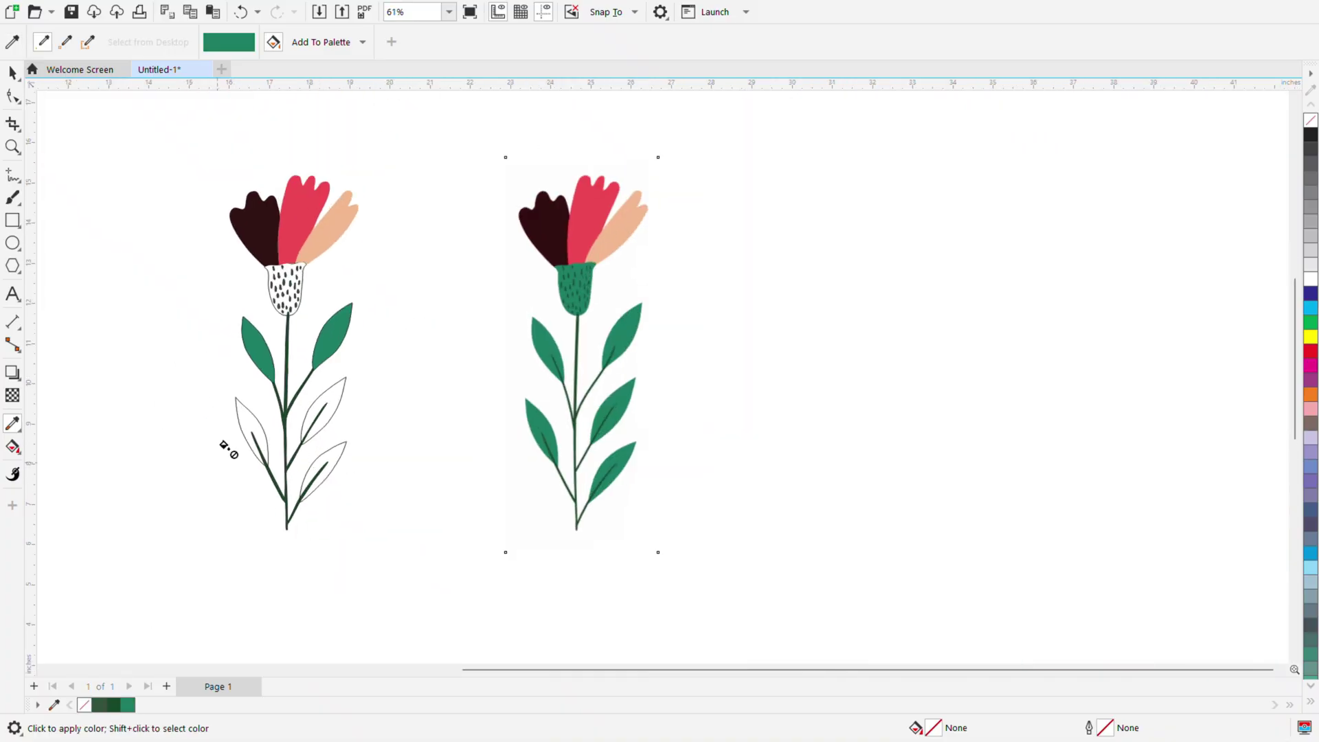
scroll(227, 447, "up", 2)
left_click(271, 419)
left_click(418, 344)
left_click(422, 465)
scroll(98, 205, "down", 2)
Select the five green leaves together and group them.
left_click(17, 77)
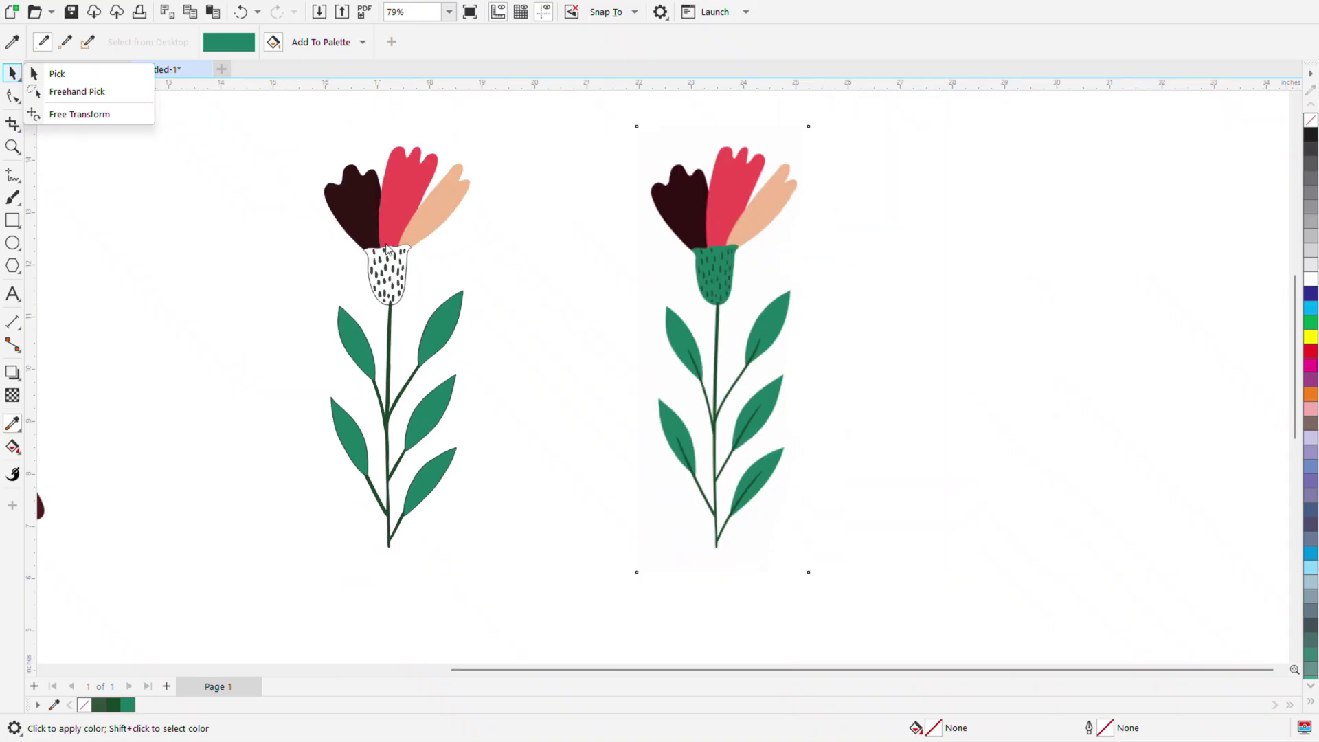
scroll(106, 73, "up", 2)
left_click(106, 72)
left_click(306, 348)
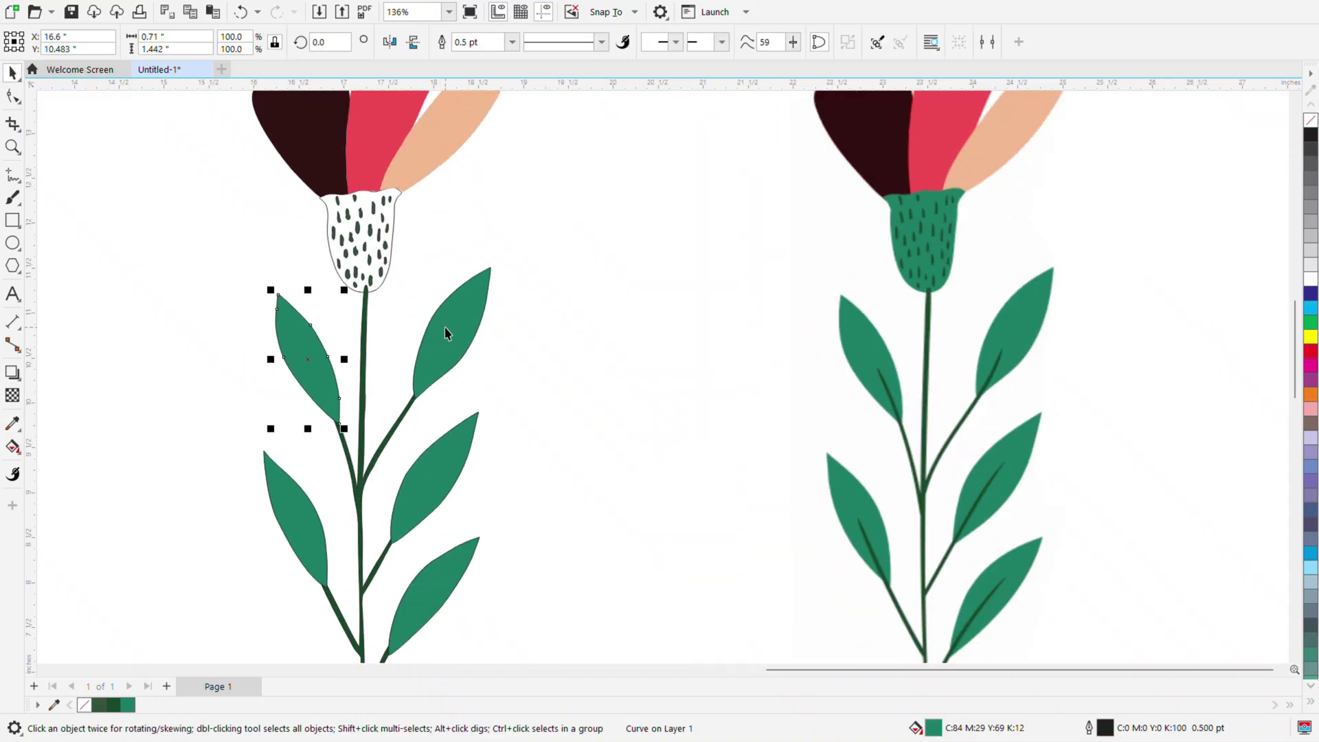
left_click(445, 334, "shift")
left_click(414, 464, "shift")
scroll(405, 385, "down", 2)
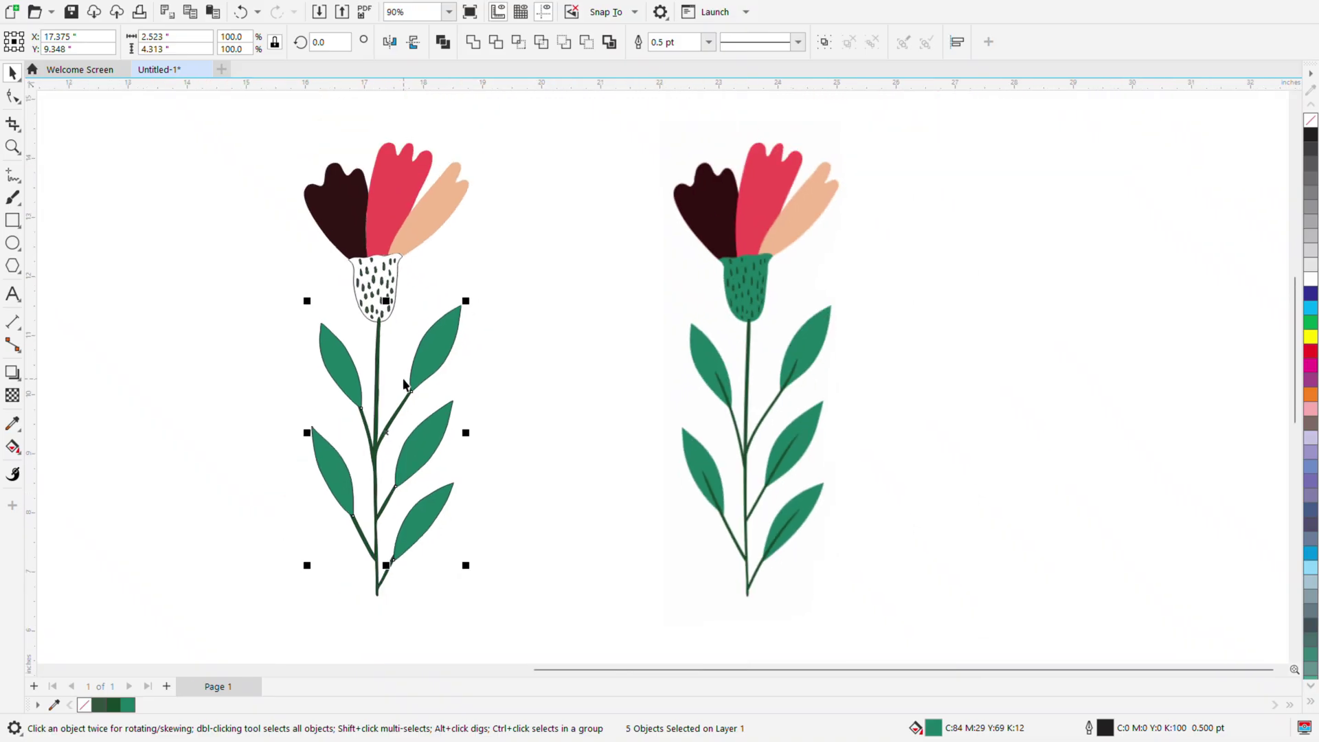
key("ctrl+g")
Send the group of leaves behind the stem in the stacking order.
right_click(434, 349)
mouse_move(489, 402)
left_click(701, 422)
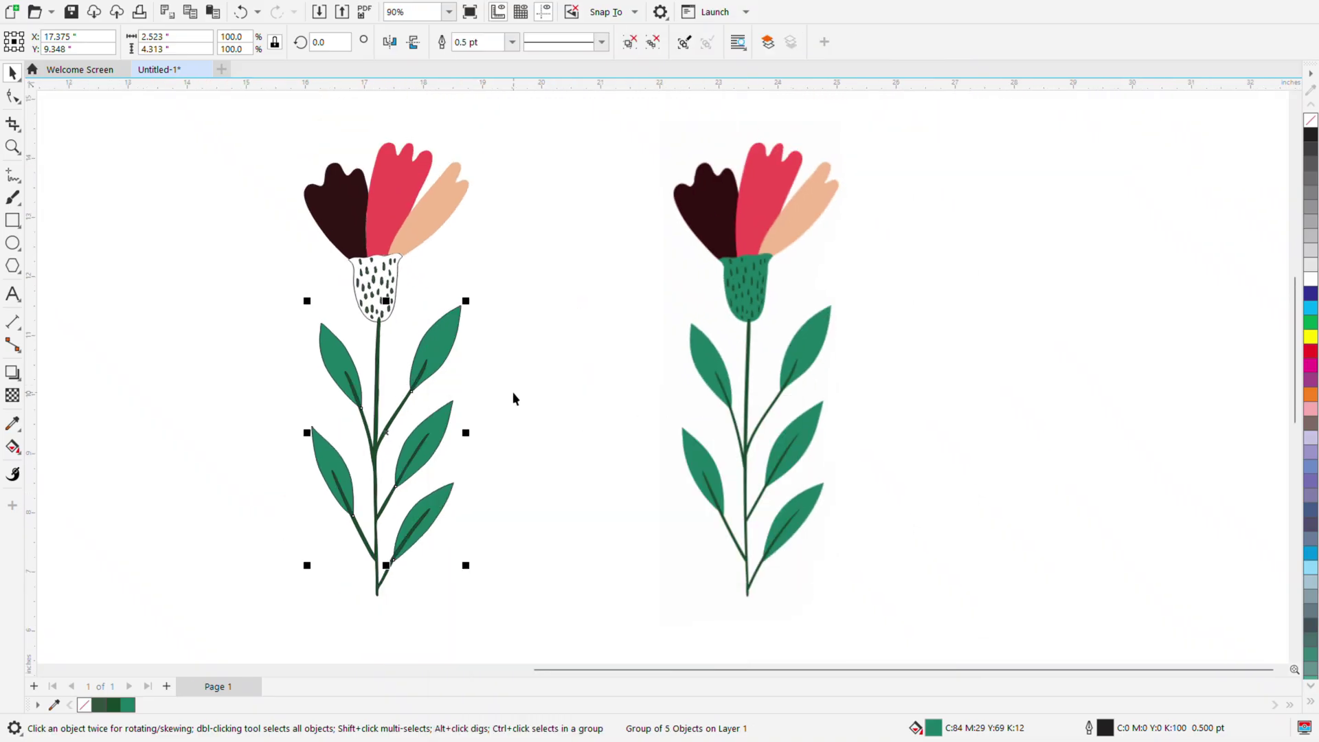
left_click(512, 392)
Remove the stem's outline and fill the dashed flower base with the green sampled from the bitmap's base.
left_click(379, 368)
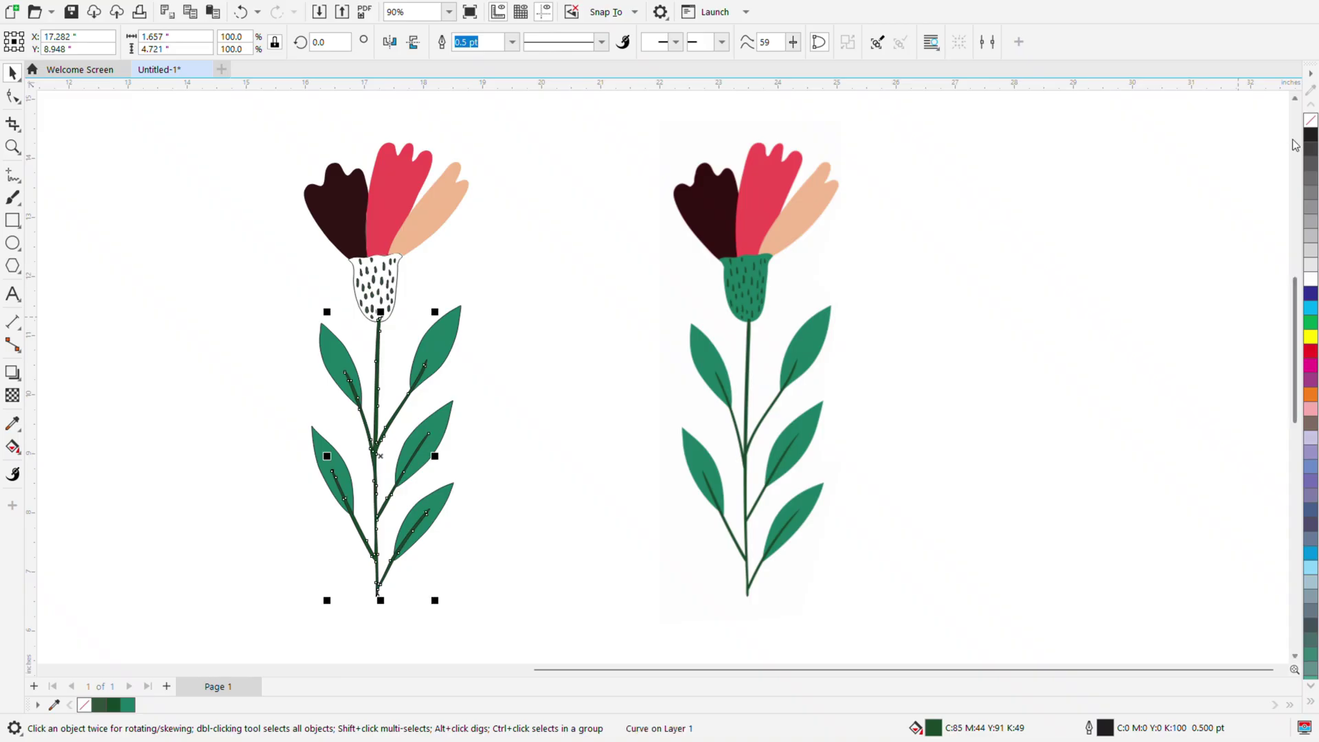
left_click(557, 338)
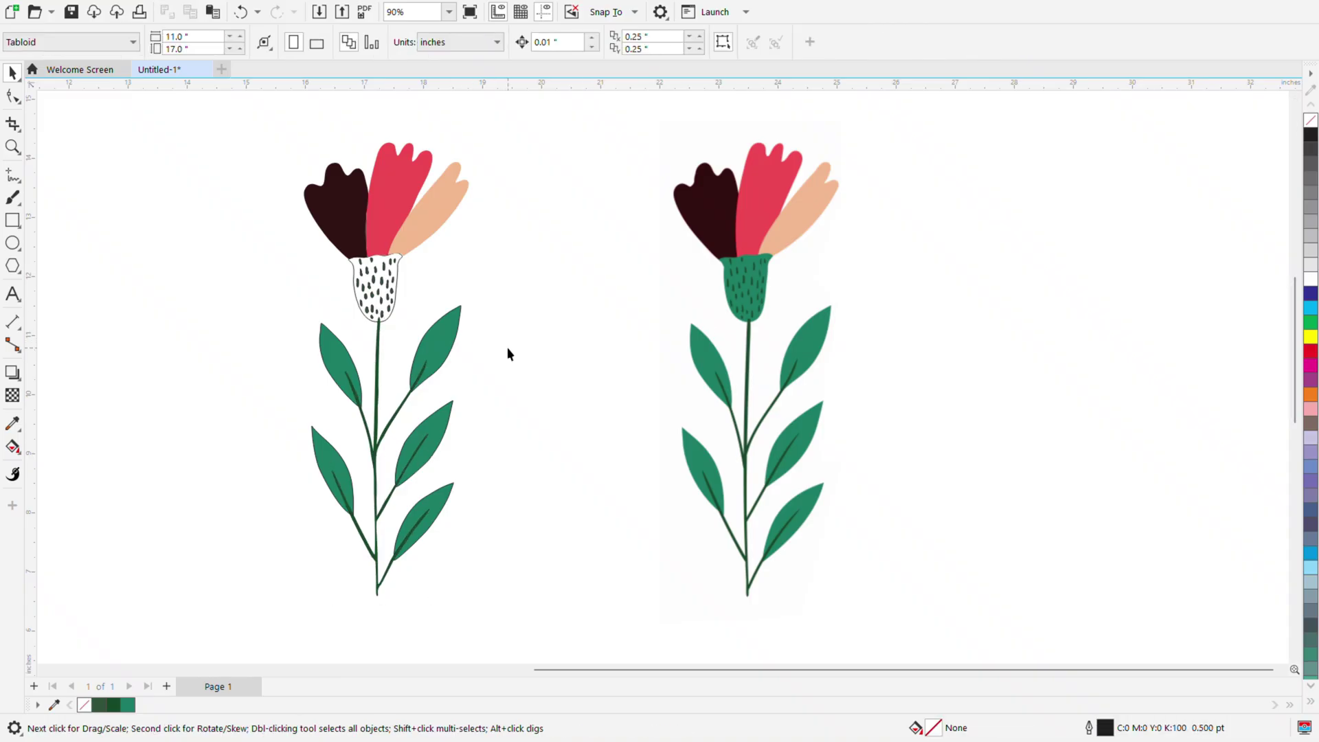
left_click(13, 424)
left_click(752, 275)
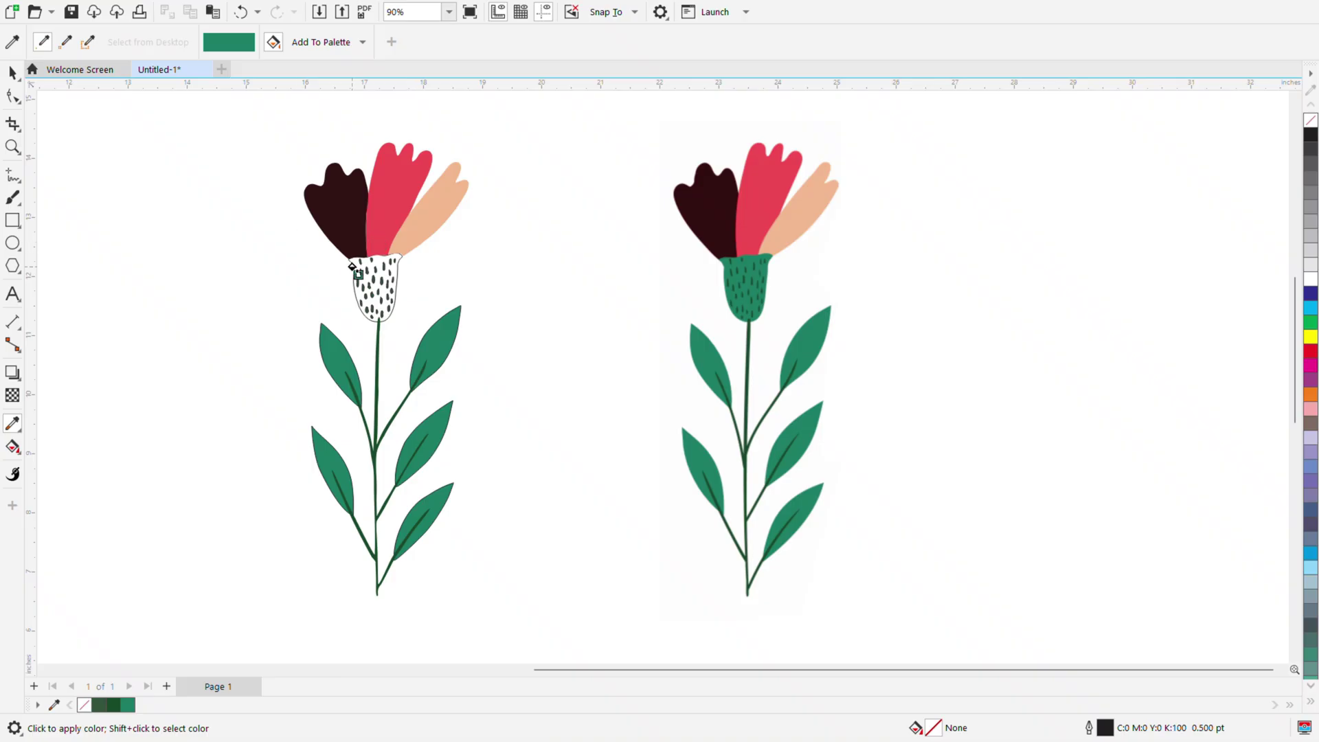
Select the whole vector flower with its stem and leaves and remove all remaining outlines.
left_click(14, 73)
left_click_drag(291, 117, 526, 640)
right_click(1310, 124)
left_click(558, 295)
scroll(381, 239, "up", 6)
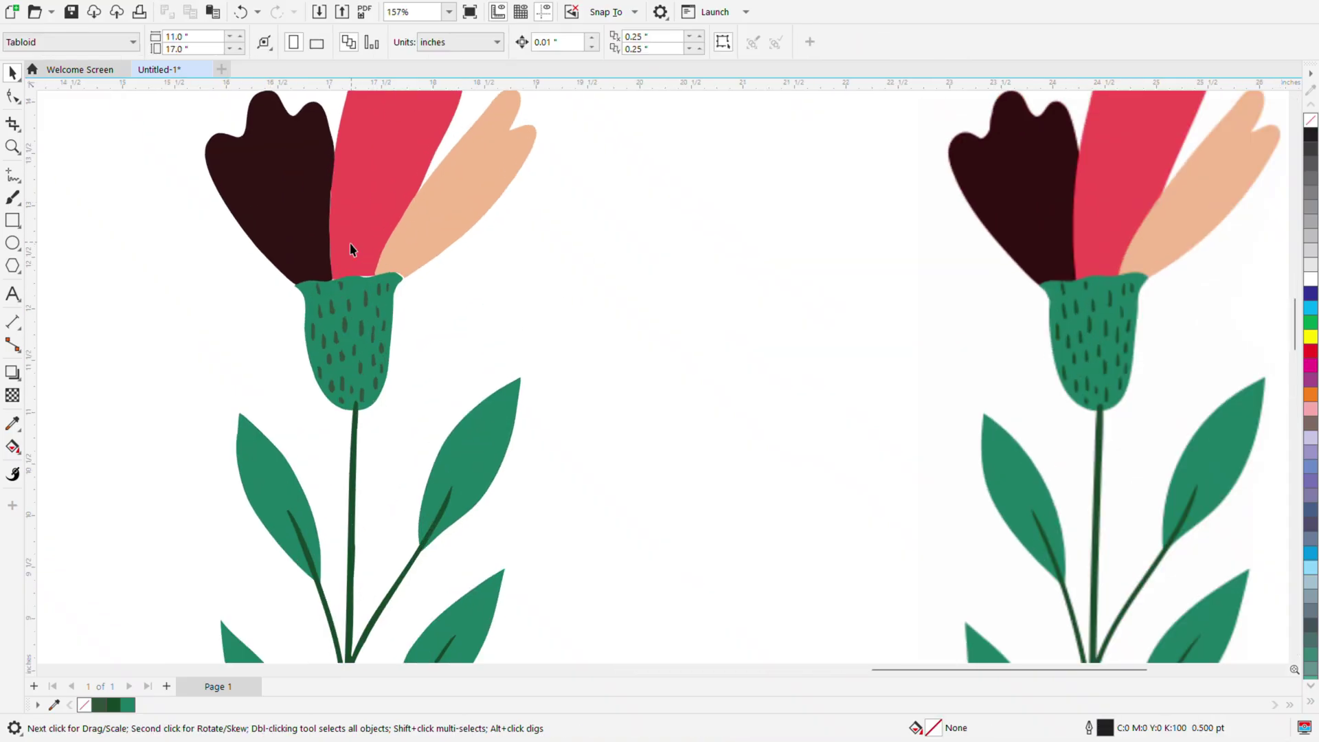
double_click(340, 297)
scroll(435, 301, "down", 3)
scroll(375, 193, "up", 2)
left_click(352, 227)
left_click(352, 232)
scroll(446, 249, "down", 2)
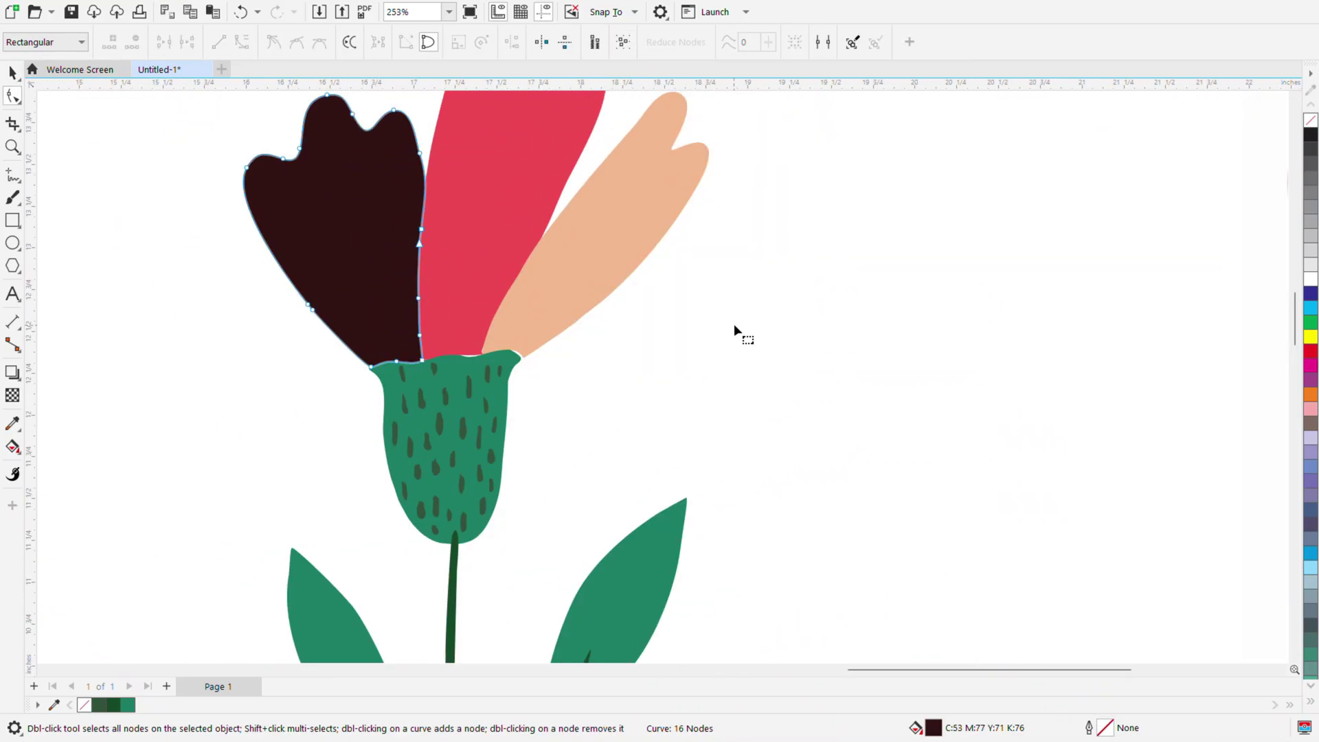
left_click(13, 71)
left_click(765, 328)
Adjust the nodes on the dark petal's inner edge to even out its boundary with the pink petal.
scroll(399, 217, "up", 3)
double_click(399, 219)
scroll(443, 270, "up", 3)
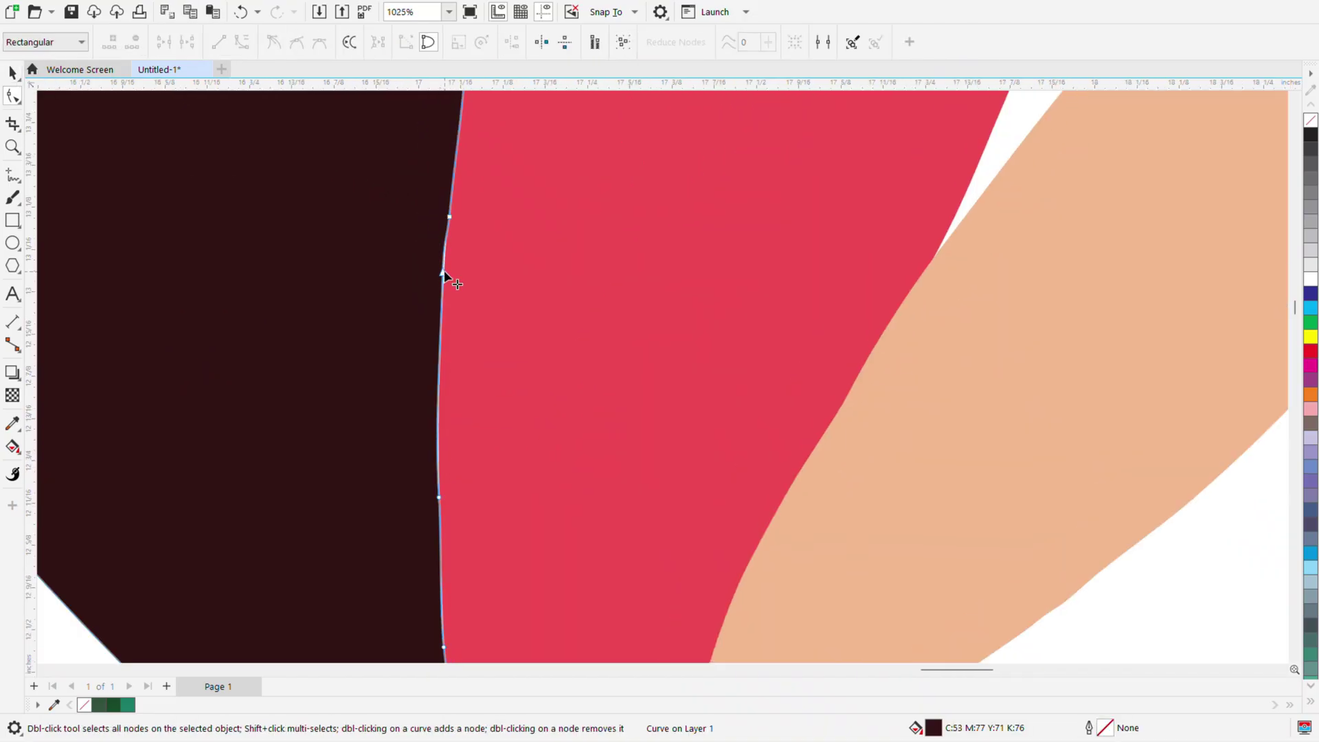
left_click(442, 270)
left_click_drag(441, 270, 444, 281)
scroll(444, 279, "down", 3)
scroll(442, 445, "up", 4)
double_click(462, 382)
Reshape the lower edges where the pink and dark petals meet to close the white gap between them.
scroll(453, 363, "down", 3)
scroll(454, 366, "down", 3)
left_click(474, 289)
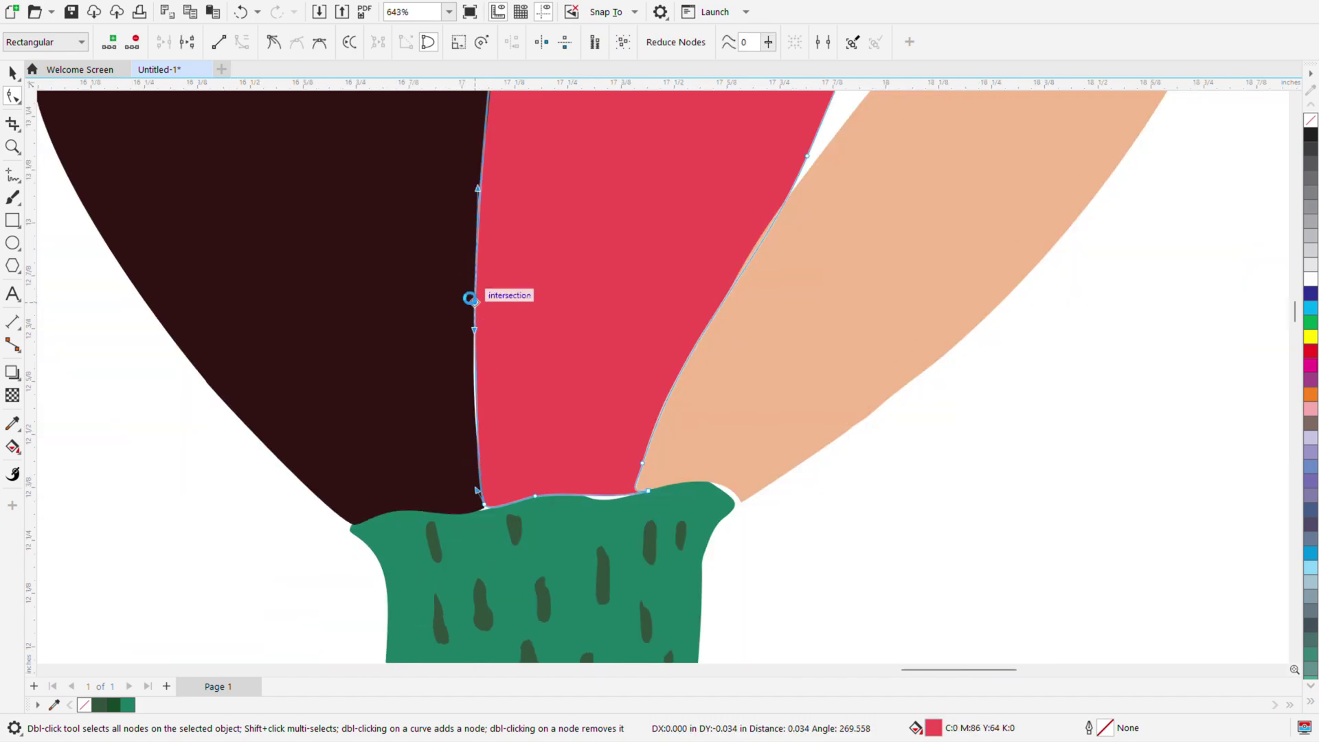
scroll(454, 412, "up", 2)
left_click(477, 225)
left_click_drag(481, 551, 490, 552)
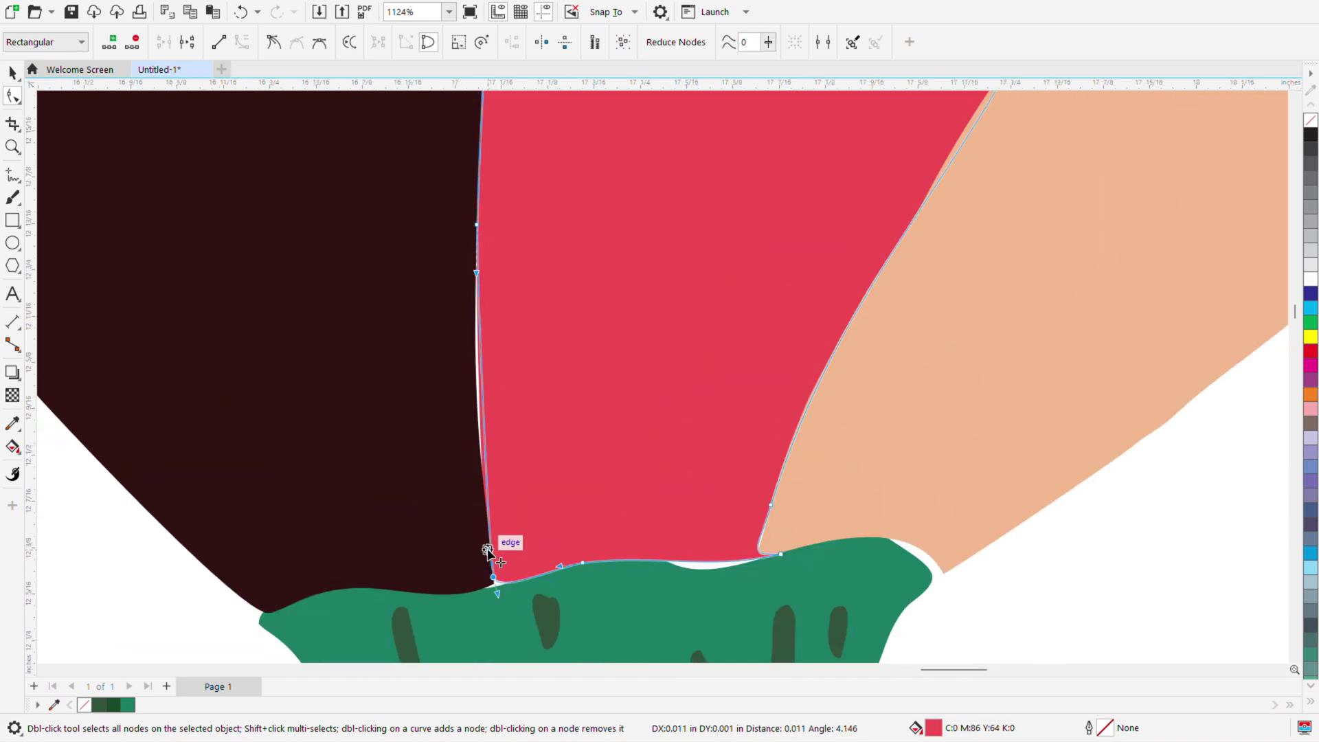
left_click(472, 369)
left_click_drag(483, 475, 491, 468)
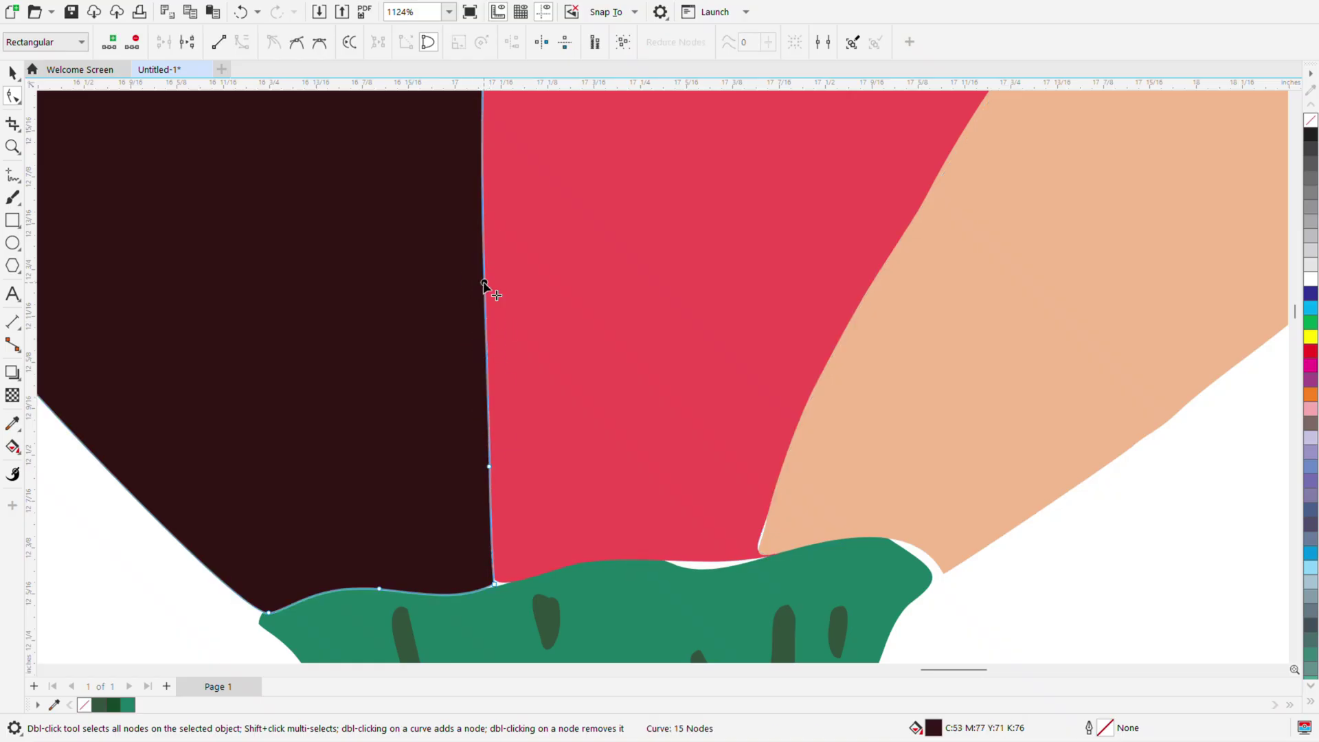
Pull the bottom edges of the dark and pink petals down onto the green base to cover the gaps.
left_click(507, 503)
left_click_drag(495, 580, 492, 597)
left_click(480, 584)
left_click(493, 585)
left_click(520, 574)
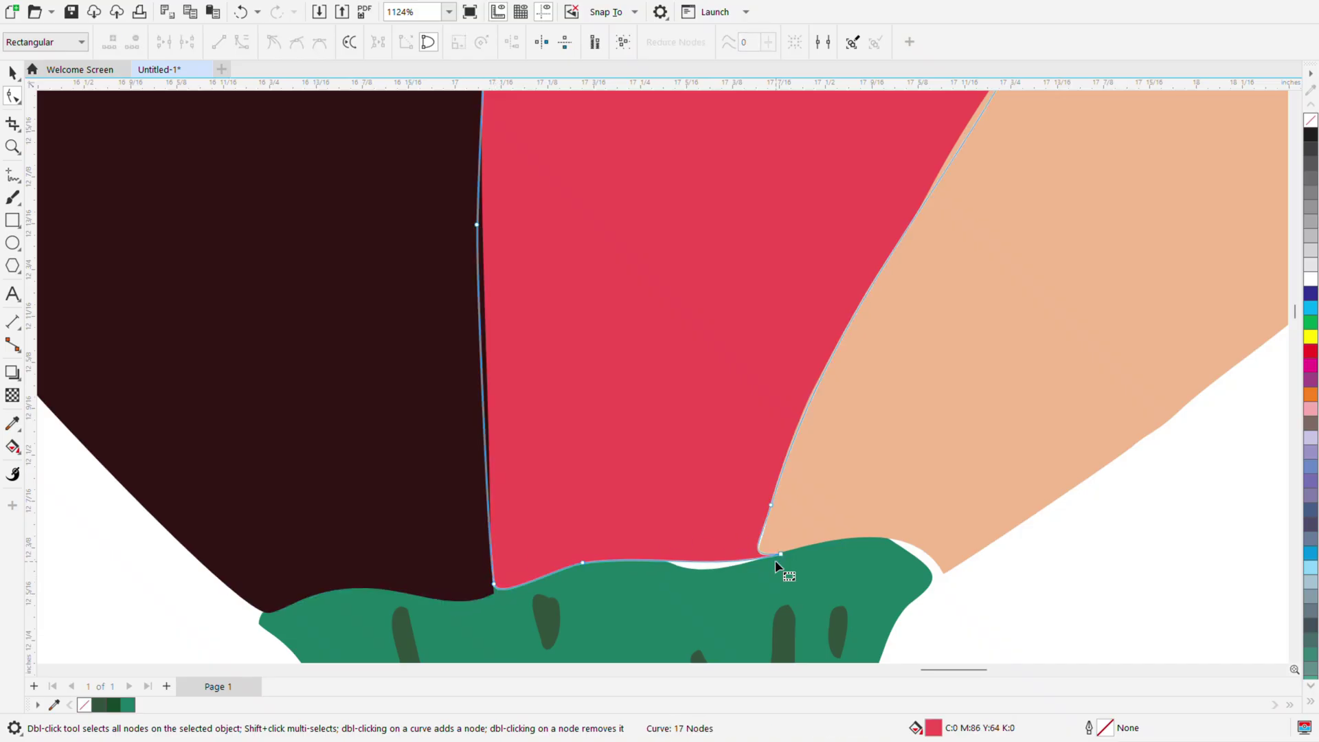
left_click_drag(723, 567, 724, 577)
Extend the peach petal's bottom corners onto the green base and over the pink petal's lower edge.
left_click(929, 542)
left_click_drag(944, 574, 911, 591)
left_click(496, 581)
left_click_drag(494, 588, 488, 599)
left_click(765, 548)
left_click_drag(767, 522, 748, 538)
Smooth the peach petal's inner edge along the pink petal by removing its surplus nodes.
scroll(760, 486, "down", 3)
scroll(822, 580, "up", 4)
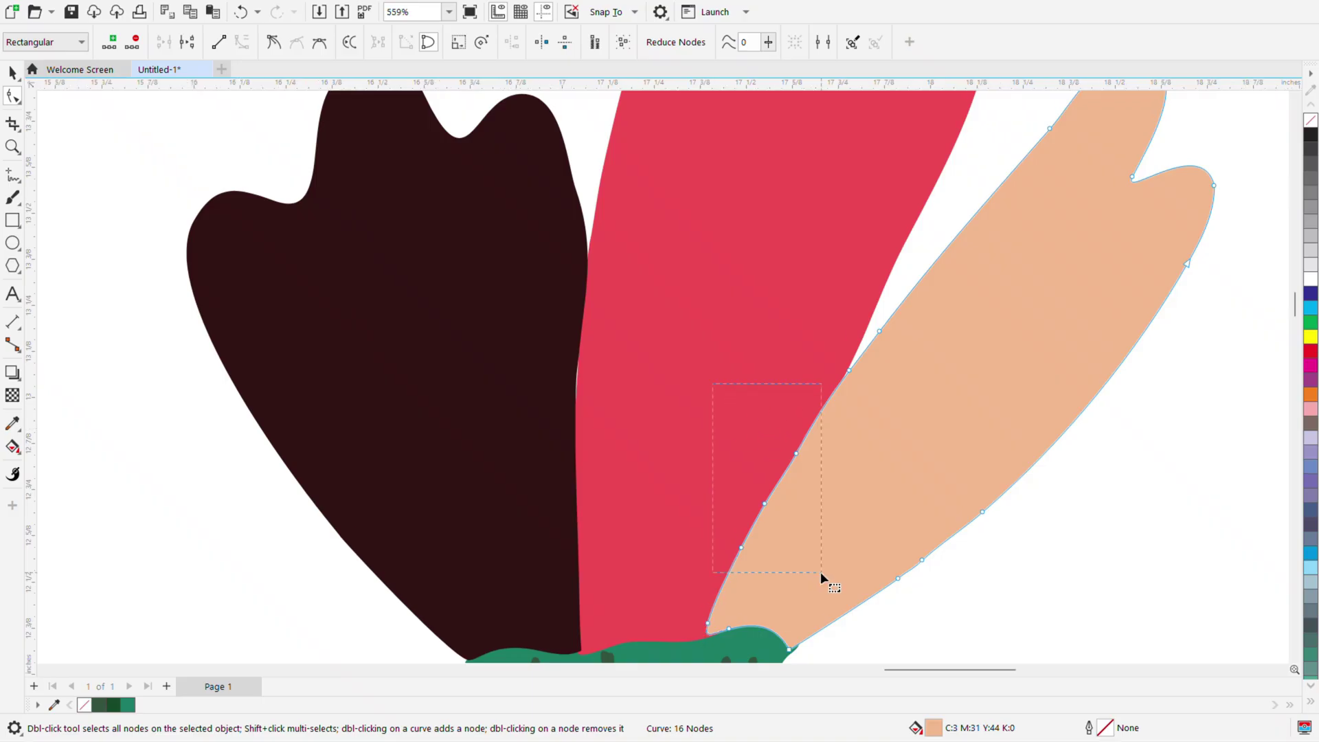
left_click_drag(775, 454, 774, 455)
left_click(835, 336)
double_click(883, 305)
scroll(809, 392, "down", 3)
left_click_drag(699, 392, 790, 492)
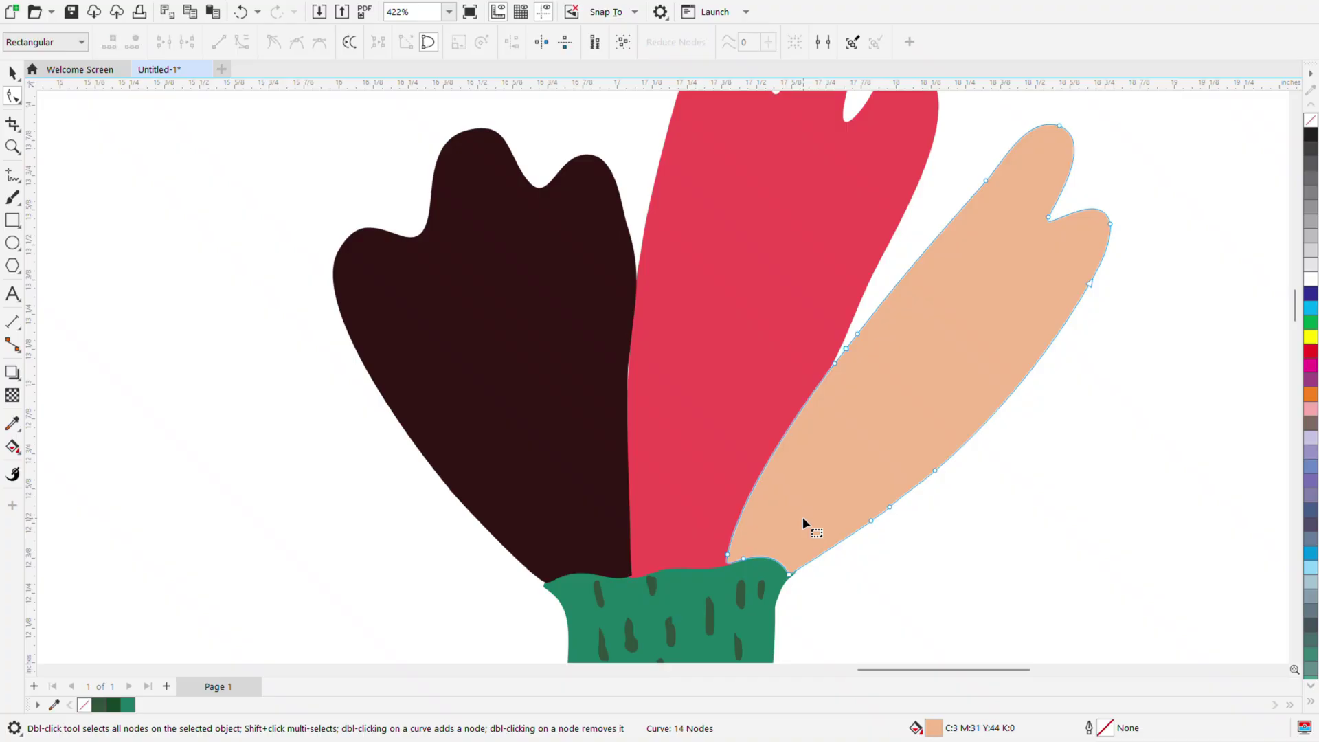
Fine-tune the peach petal's lower inner tip where it meets the pink petal and the green base.
scroll(770, 528, "up", 2)
left_click_drag(724, 592, 724, 593)
left_click(756, 502)
scroll(756, 501, "down", 4)
left_click(675, 433)
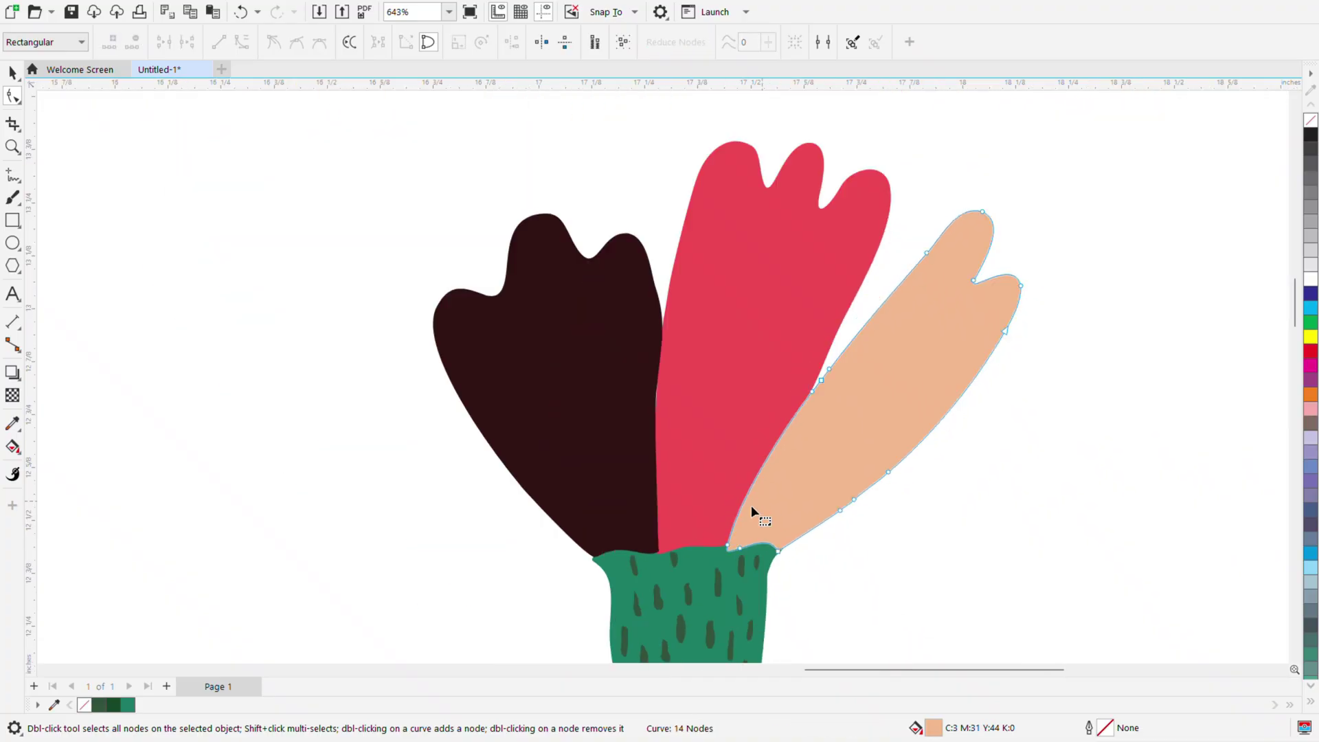
Shift the dark petal's inner edge nodes outward so the edge overlaps the pink petal.
scroll(675, 432, "up", 3)
left_click(637, 376)
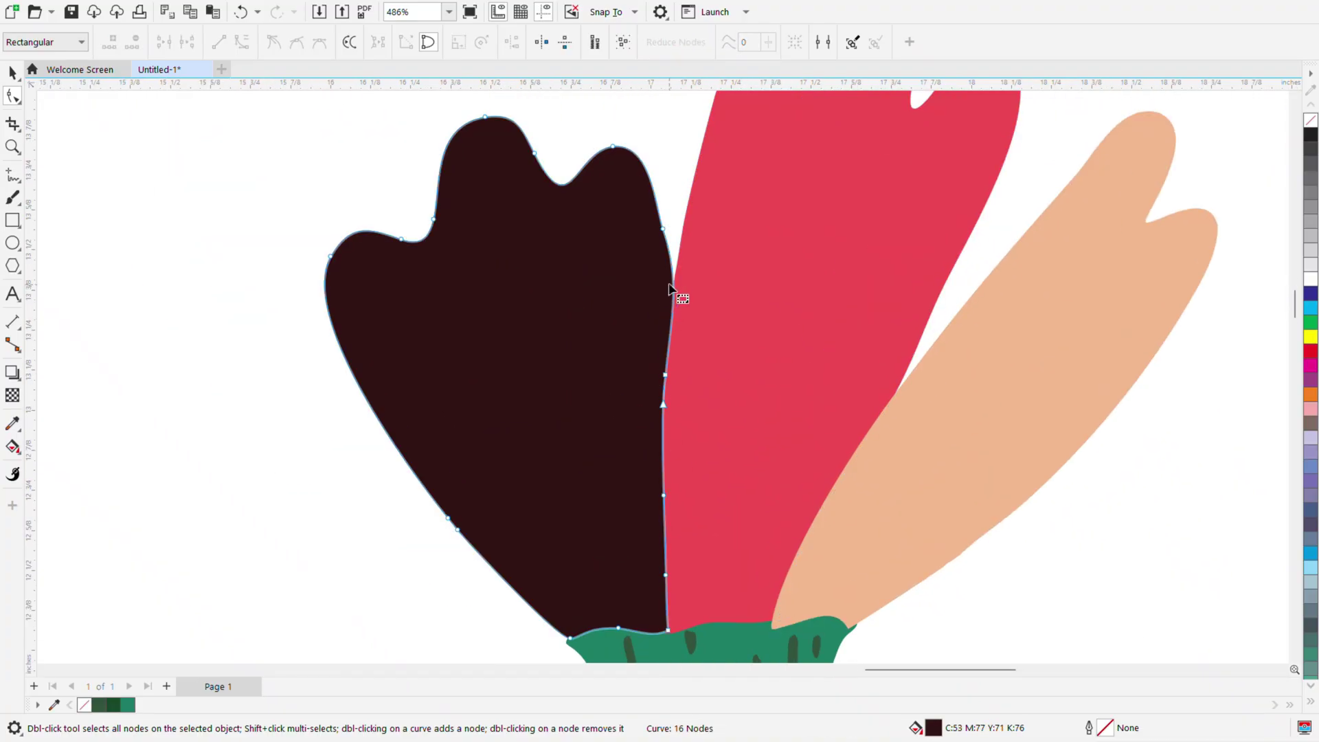
left_click_drag(664, 404, 677, 415)
scroll(619, 399, "down", 4)
scroll(615, 448, "up", 5)
scroll(636, 387, "down", 5)
scroll(637, 385, "up", 5)
left_click_drag(648, 328, 622, 347)
left_click(699, 287)
key("ctrl+z")
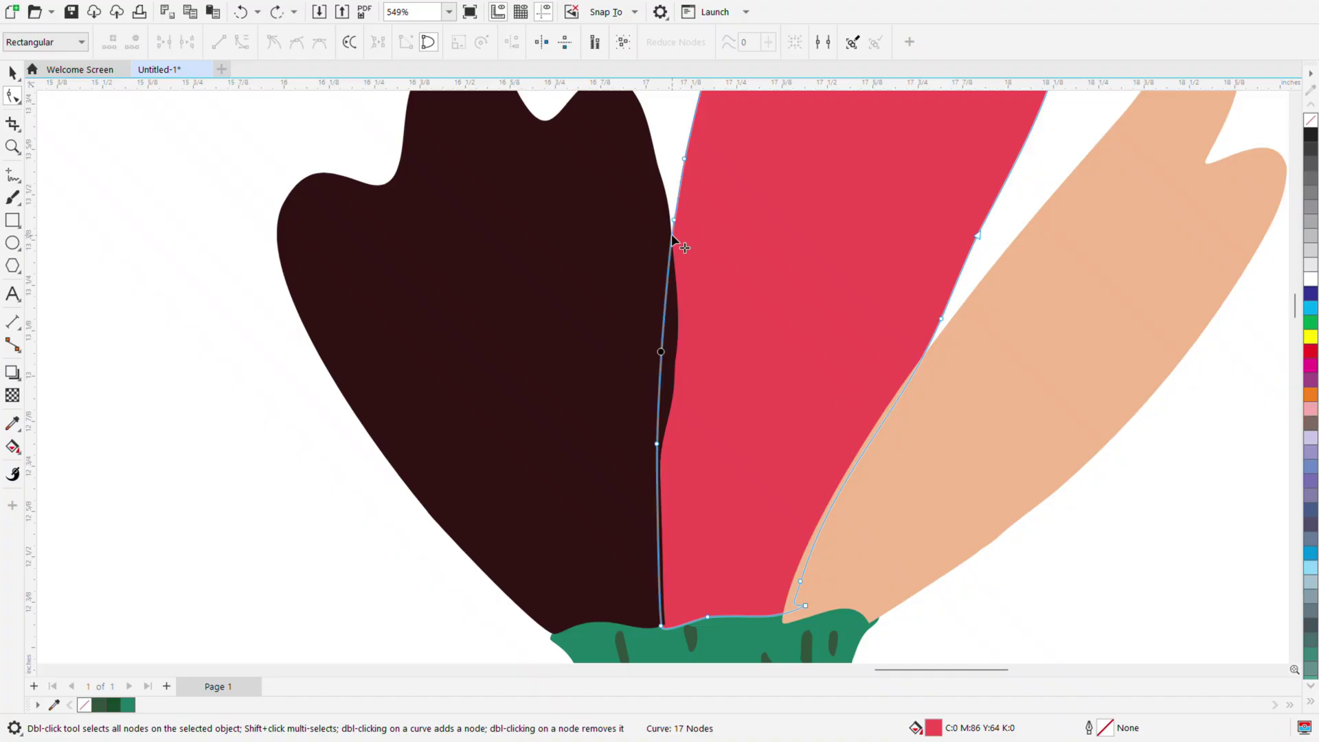
Smooth the dark petal's inner edge along the pink petal by removing its surplus nodes.
left_click_drag(673, 237, 624, 311)
left_click(666, 353)
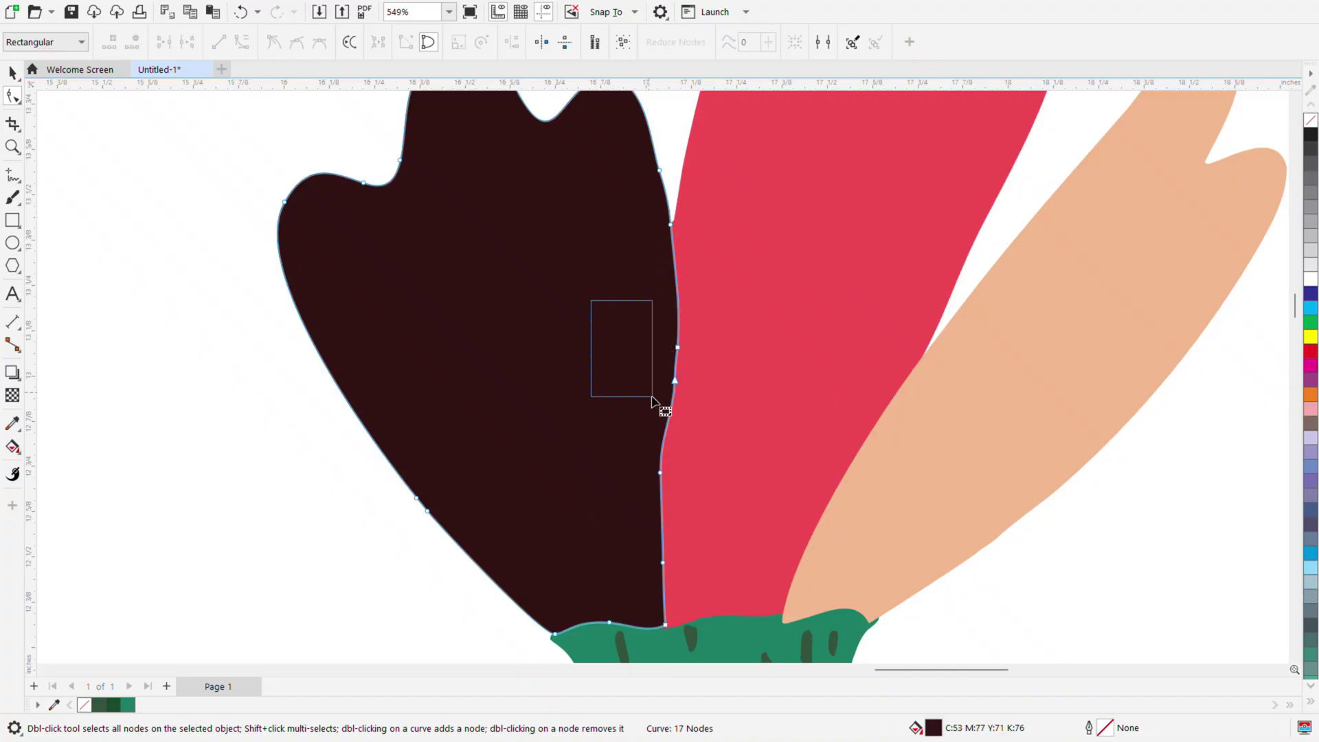
left_click_drag(674, 397, 679, 400)
key("Delete")
left_click(669, 315)
left_click_drag(661, 399, 669, 399)
left_click(609, 423)
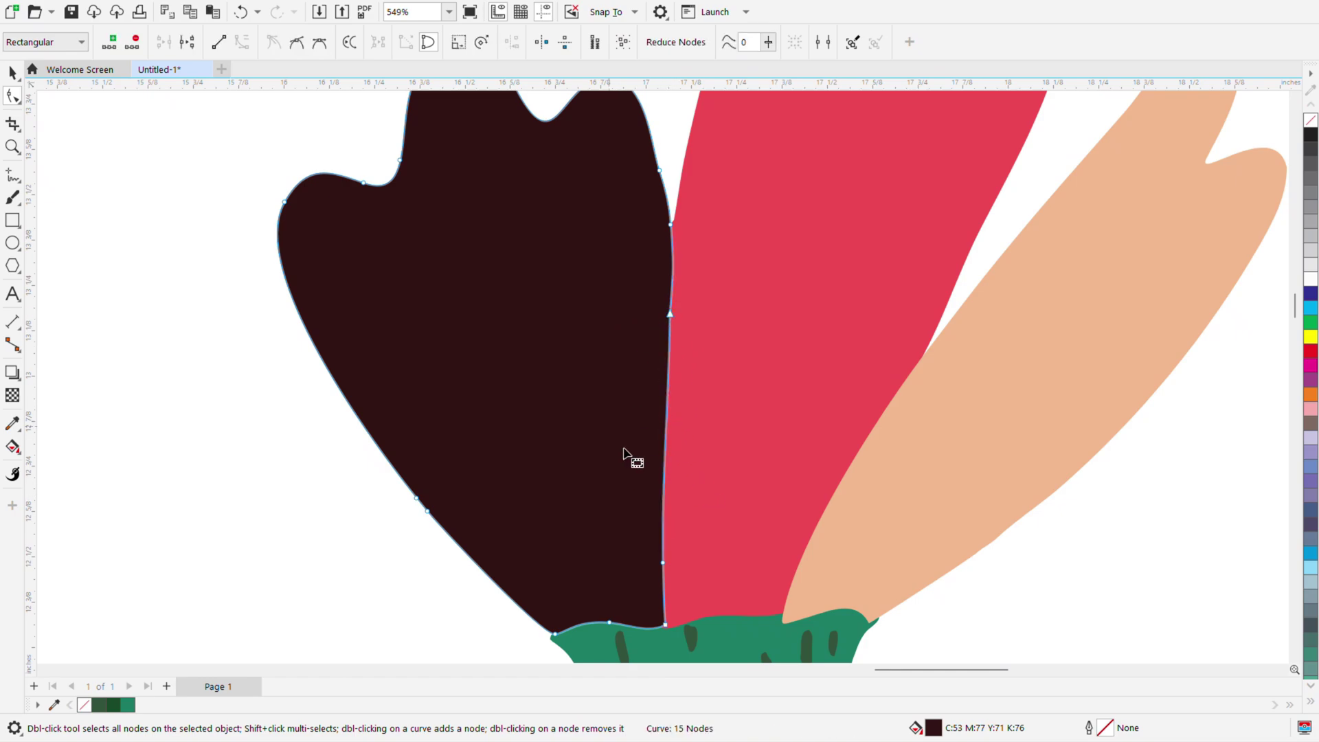
Extend the dark petal's lower edge and inner corner down onto the green base.
scroll(610, 429, "down", 2)
scroll(631, 552, "up", 2)
left_click_drag(542, 451, 597, 521)
scroll(605, 481, "up", 2)
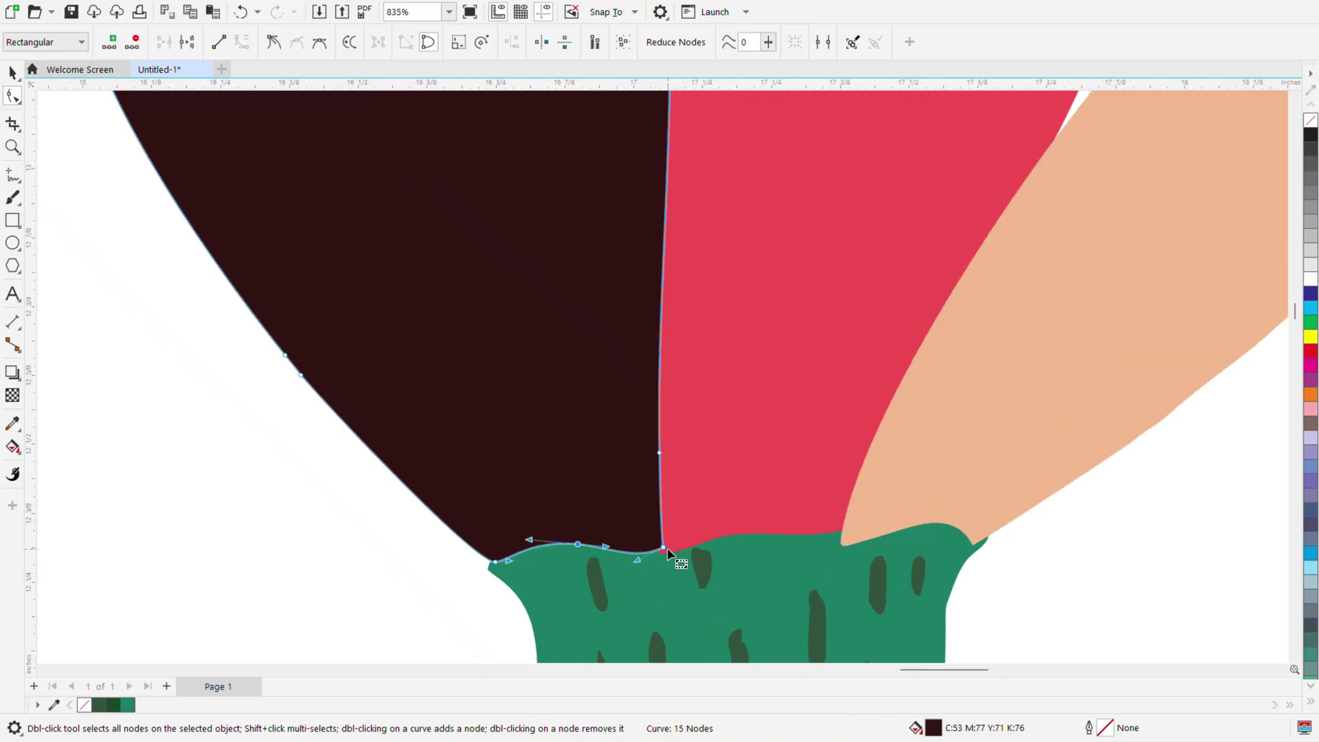
left_click(660, 584)
scroll(674, 546, "down", 7)
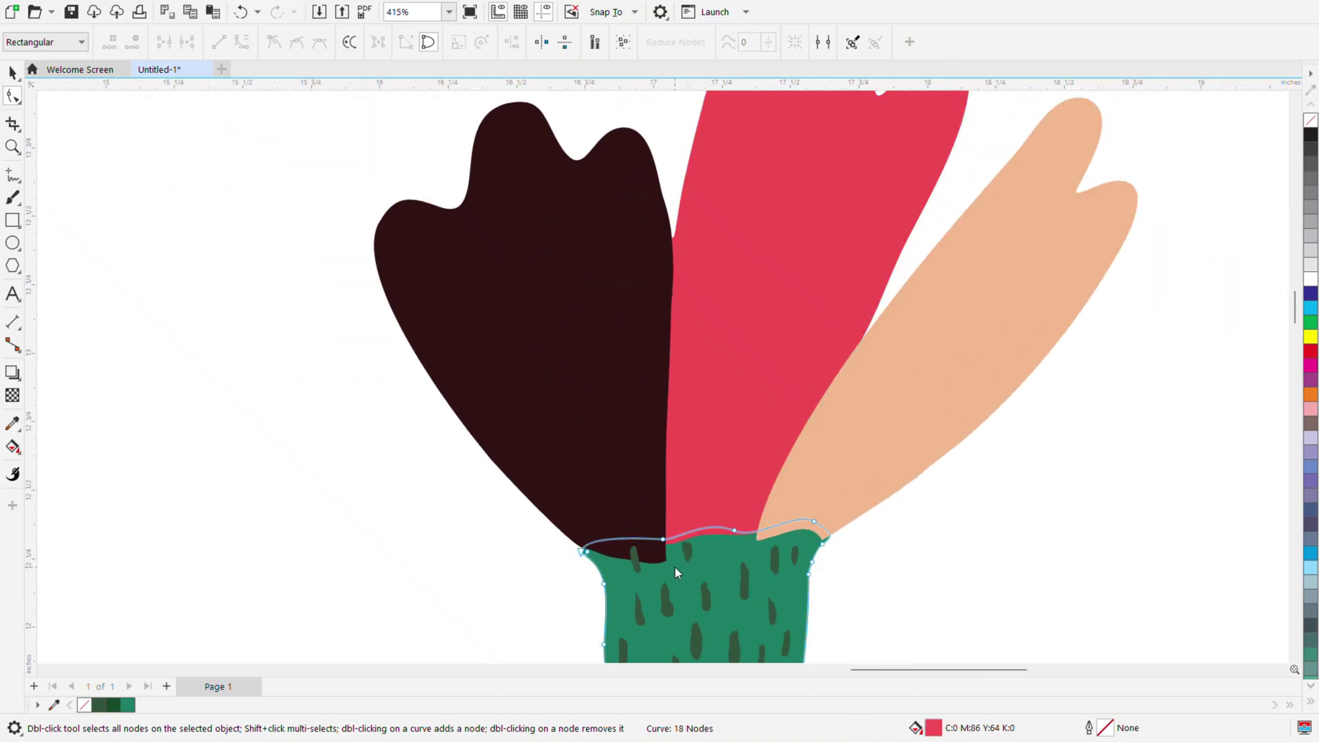
Bring the green base with its dashes, the stem and the leaves in front of the petals.
scroll(604, 486, "up", 2)
scroll(604, 487, "down", 6)
left_click(12, 72)
scroll(631, 551, "up", 3)
left_click_drag(667, 621, 655, 605)
right_click(567, 281)
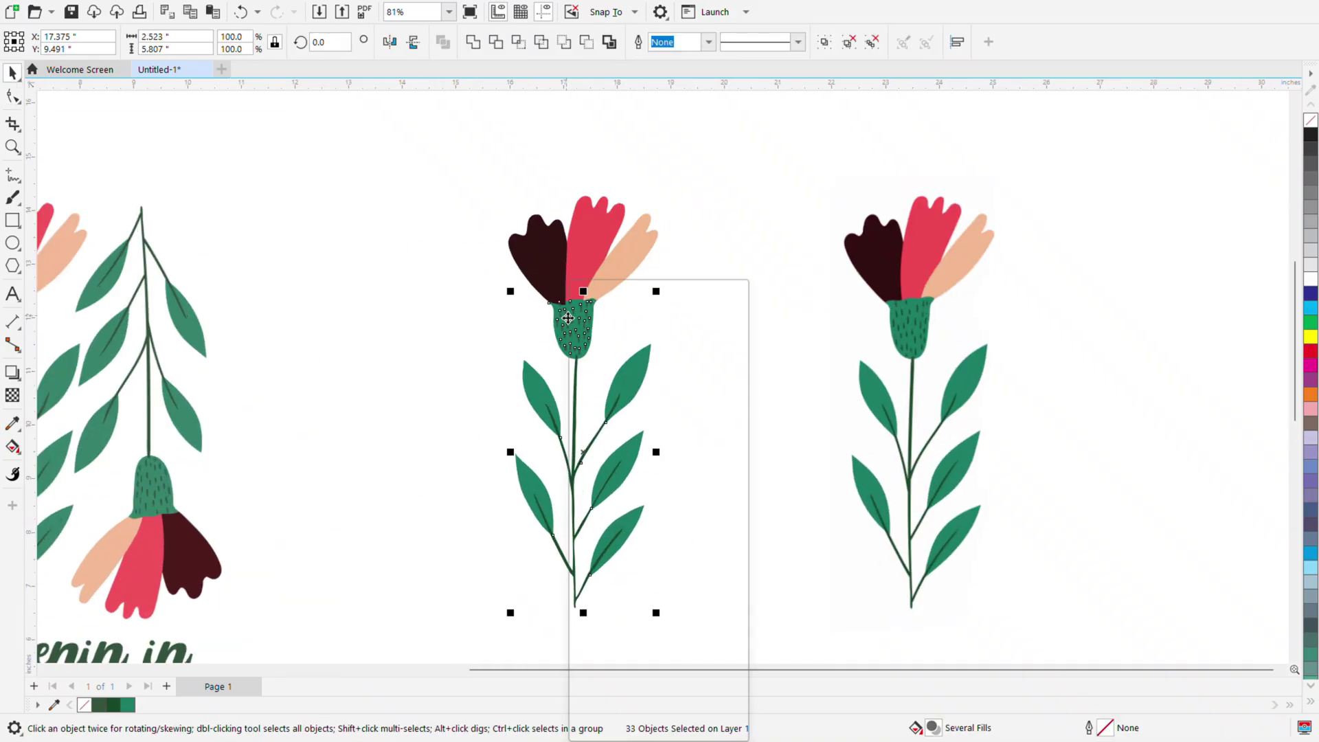
mouse_move(608, 442)
left_click(797, 445)
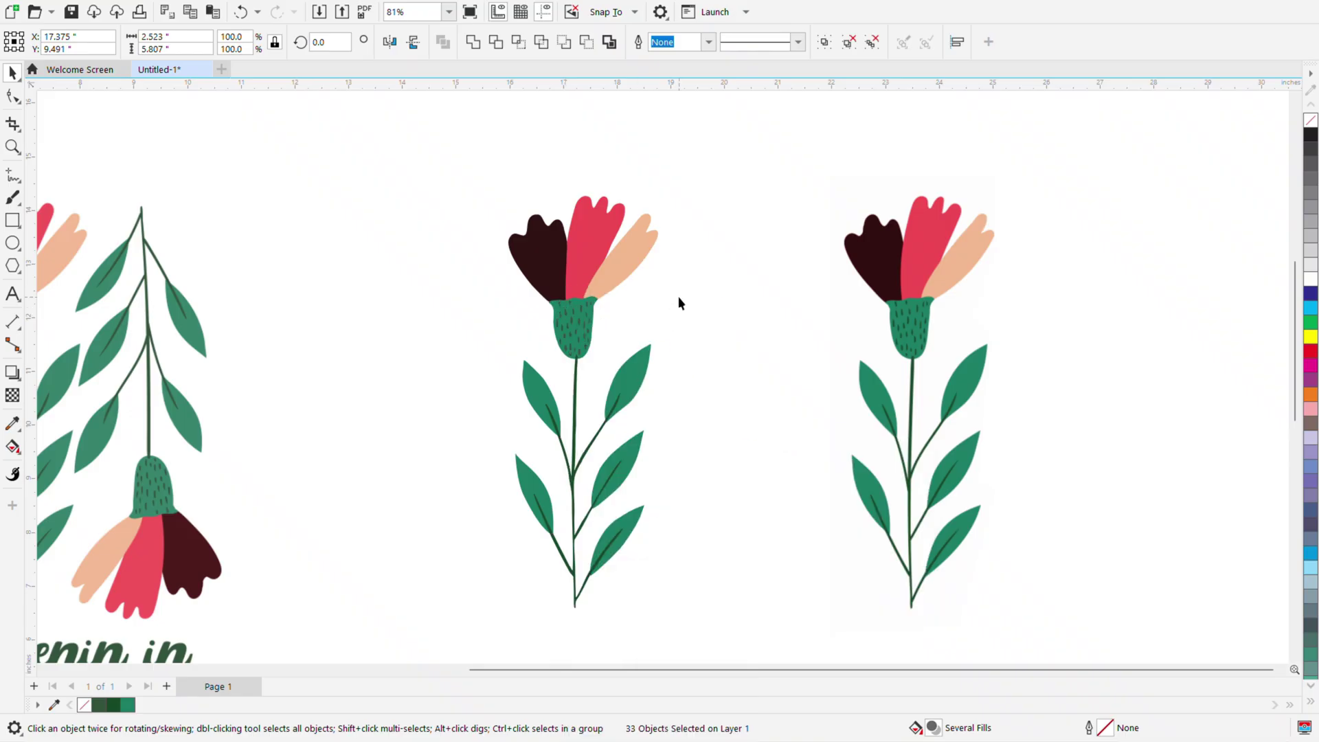
Simplify the overlaps between the dark and pink petals, the pink and peach petals, and the dark petal and green base.
scroll(707, 377, "up", 5)
scroll(666, 382, "down", 3)
scroll(637, 302, "up", 3)
left_click(636, 287)
left_click(689, 269, "shift")
left_click(543, 45)
left_click(785, 232)
left_click(750, 238)
left_click(838, 246, "shift")
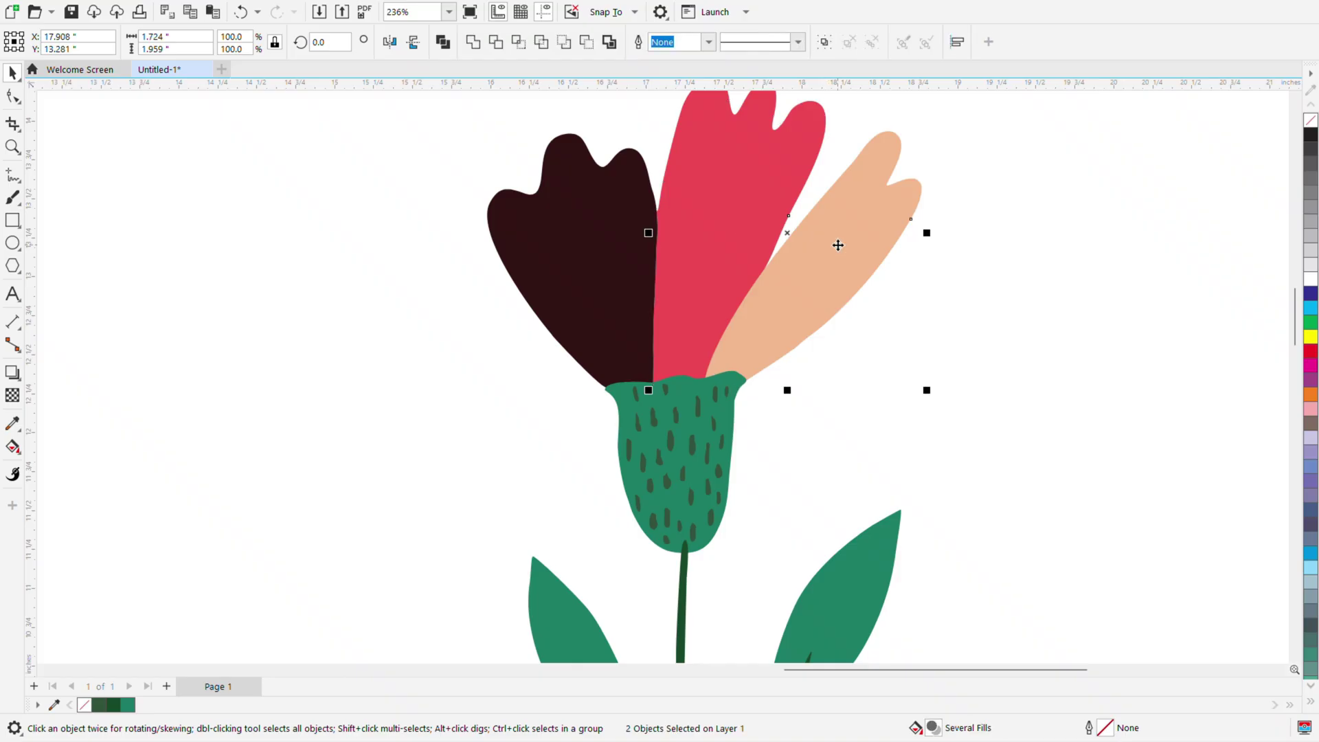
left_click(543, 43)
left_click(695, 390)
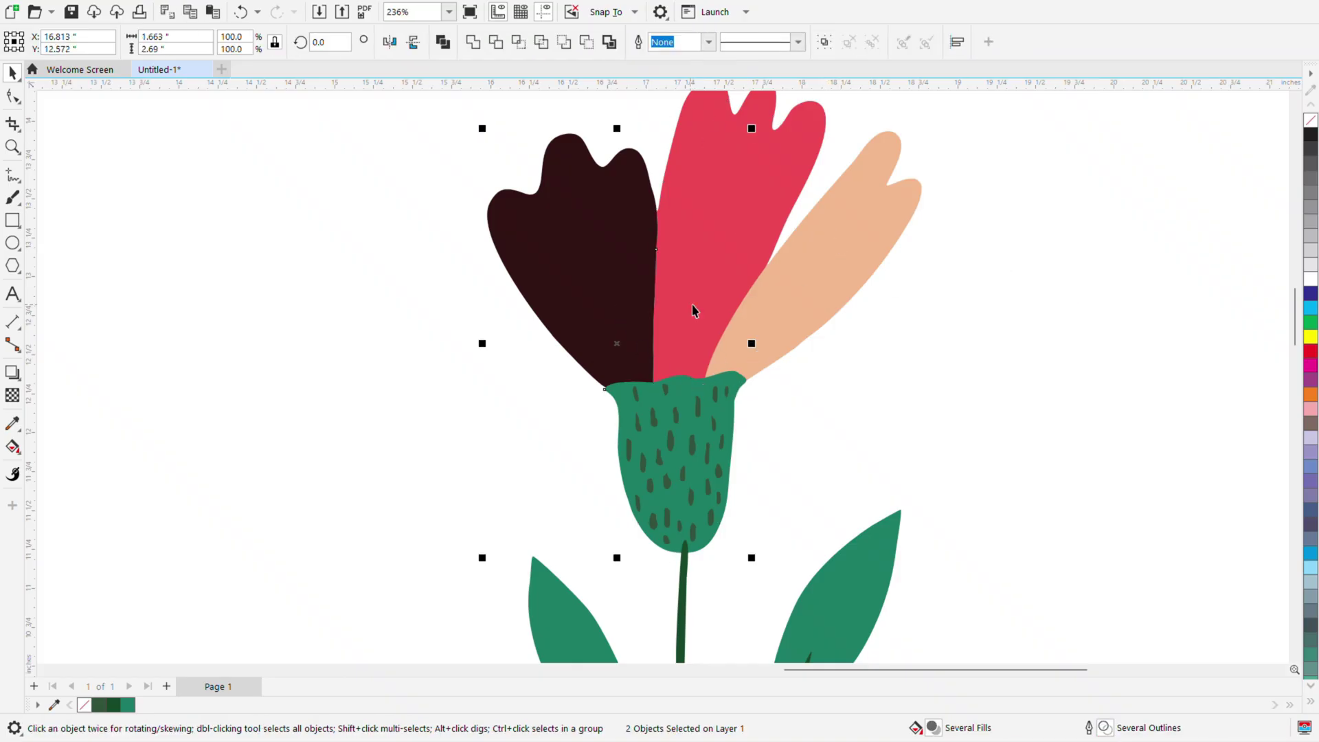
left_click(543, 45)
Pull the three petals apart to inspect their cut edges, and undo the moves.
left_click_drag(565, 283, 459, 247)
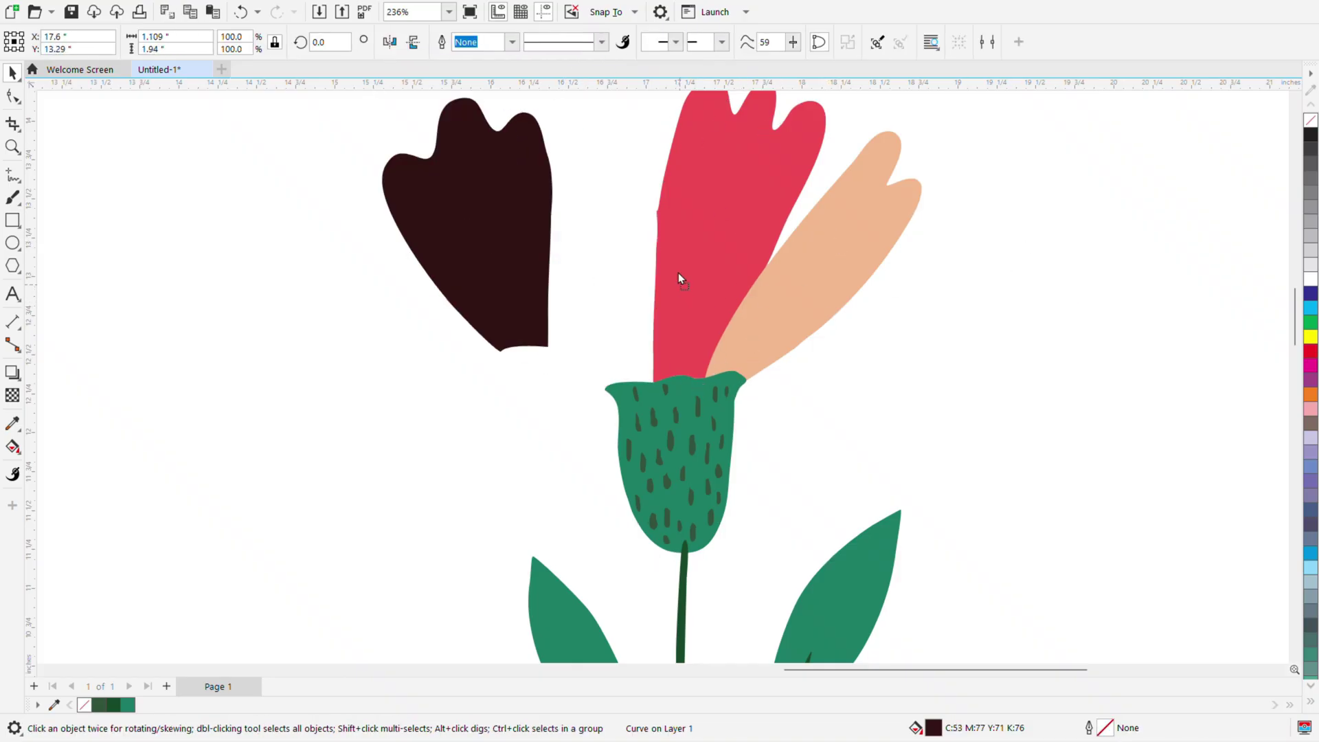
left_click_drag(681, 291, 684, 230)
left_click_drag(747, 307, 811, 303)
key("ctrl+z")
key("ctrl+z")
key("ctrl+z")
scroll(754, 375, "down", 4)
Group all objects of the vector flower and move the group over the first upright flower of the May artwork.
left_click(754, 374)
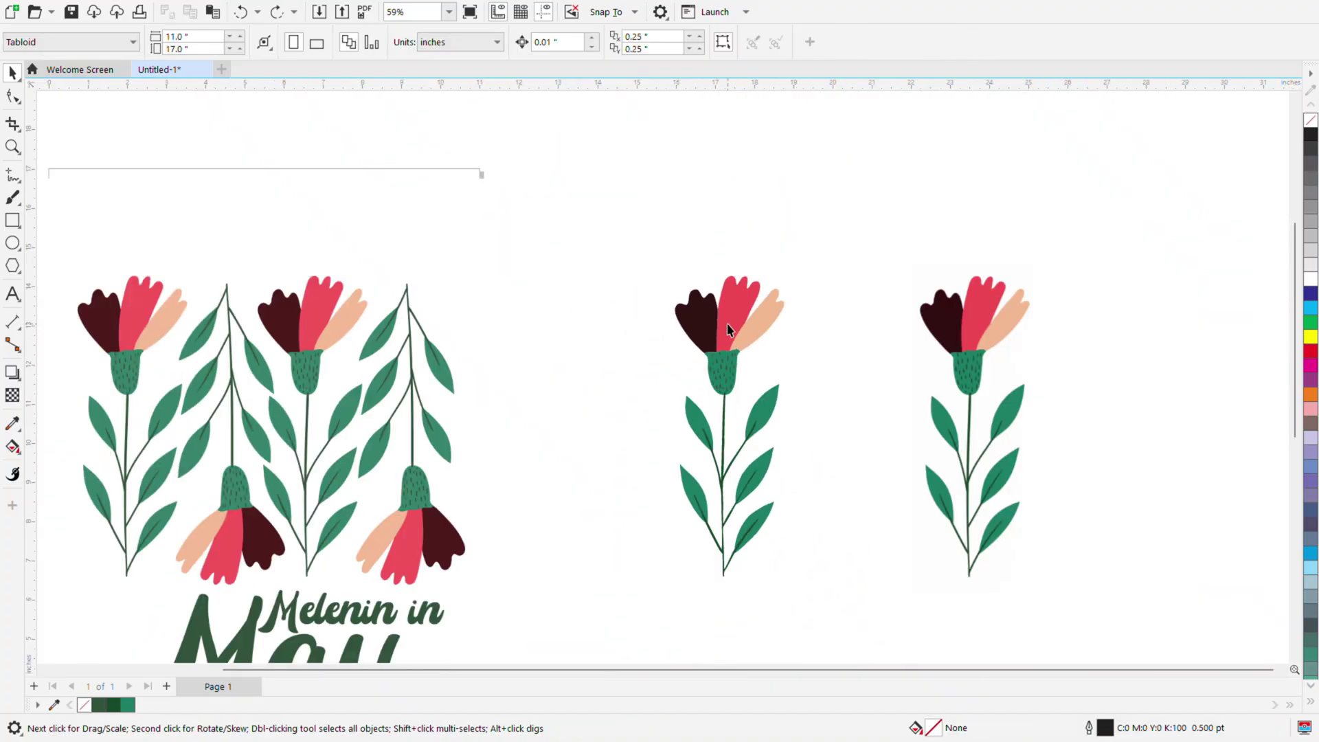
scroll(611, 271, "down", 1)
left_click_drag(606, 174, 836, 554)
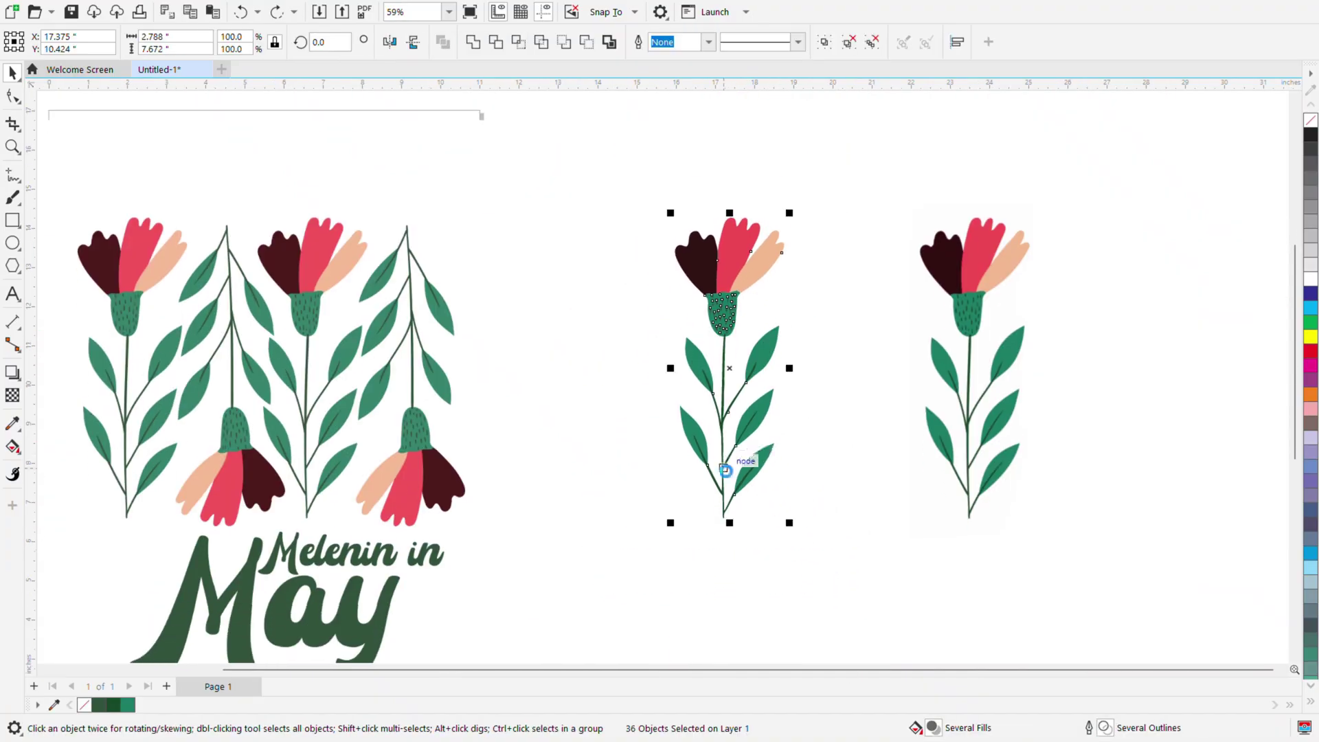
key("ctrl+g")
scroll(727, 476, "down", 3)
left_click_drag(465, 344, 465, 344)
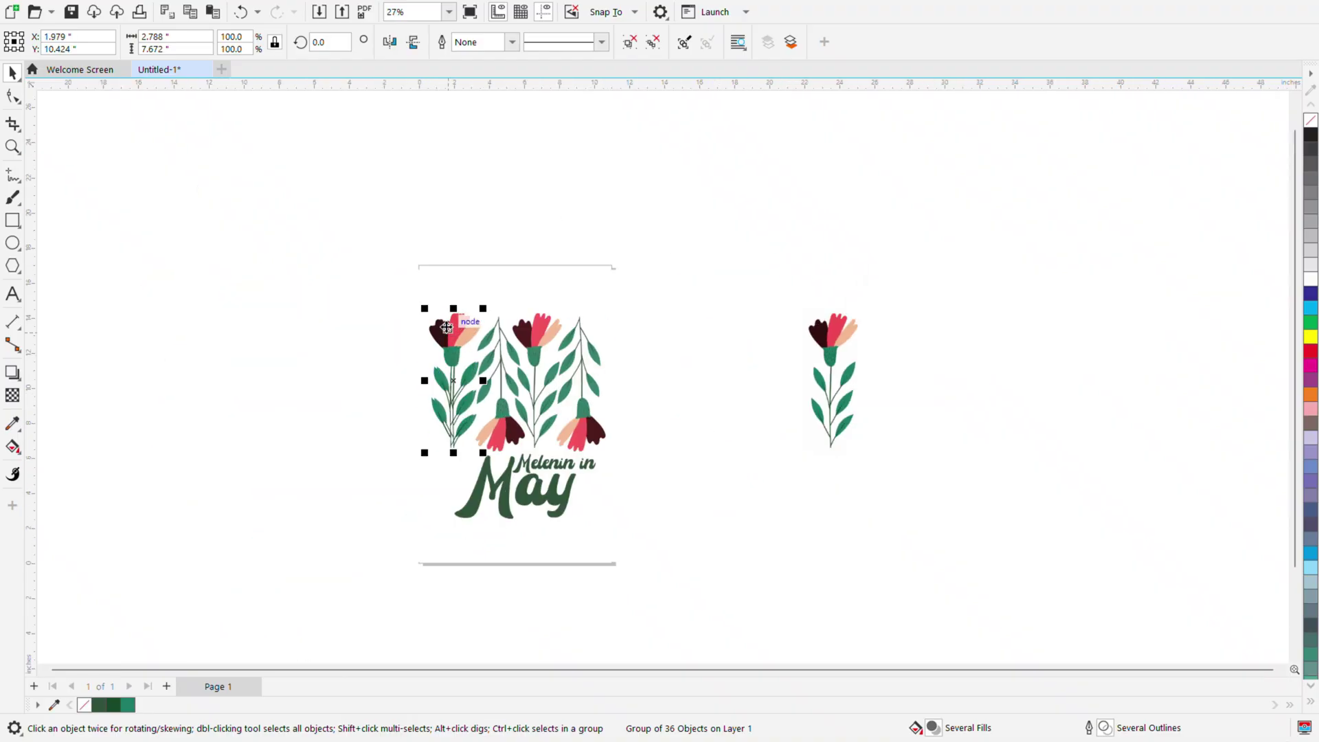
Align the flower group with the artwork's first upright flower and place a copy over the second upright one.
scroll(520, 300, "up", 10)
left_click_drag(520, 301, 645, 276)
scroll(545, 310, "down", 7)
scroll(686, 311, "up", 8)
scroll(650, 294, "down", 6)
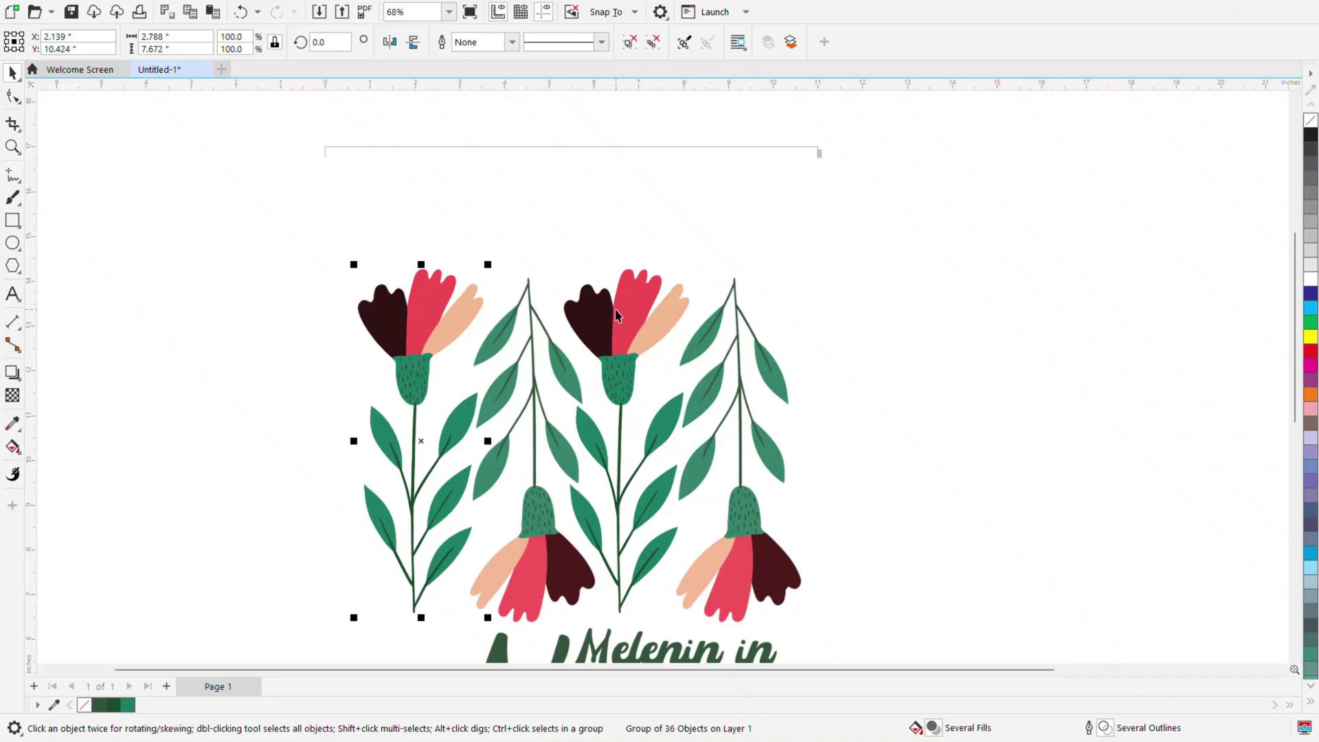
Copy the flower group over the artwork's first hanging flower and mirror it vertically and horizontally.
left_click_drag(418, 318, 532, 344)
left_click(396, 43)
left_click(396, 43)
left_click(418, 45)
left_click_drag(544, 331, 551, 330)
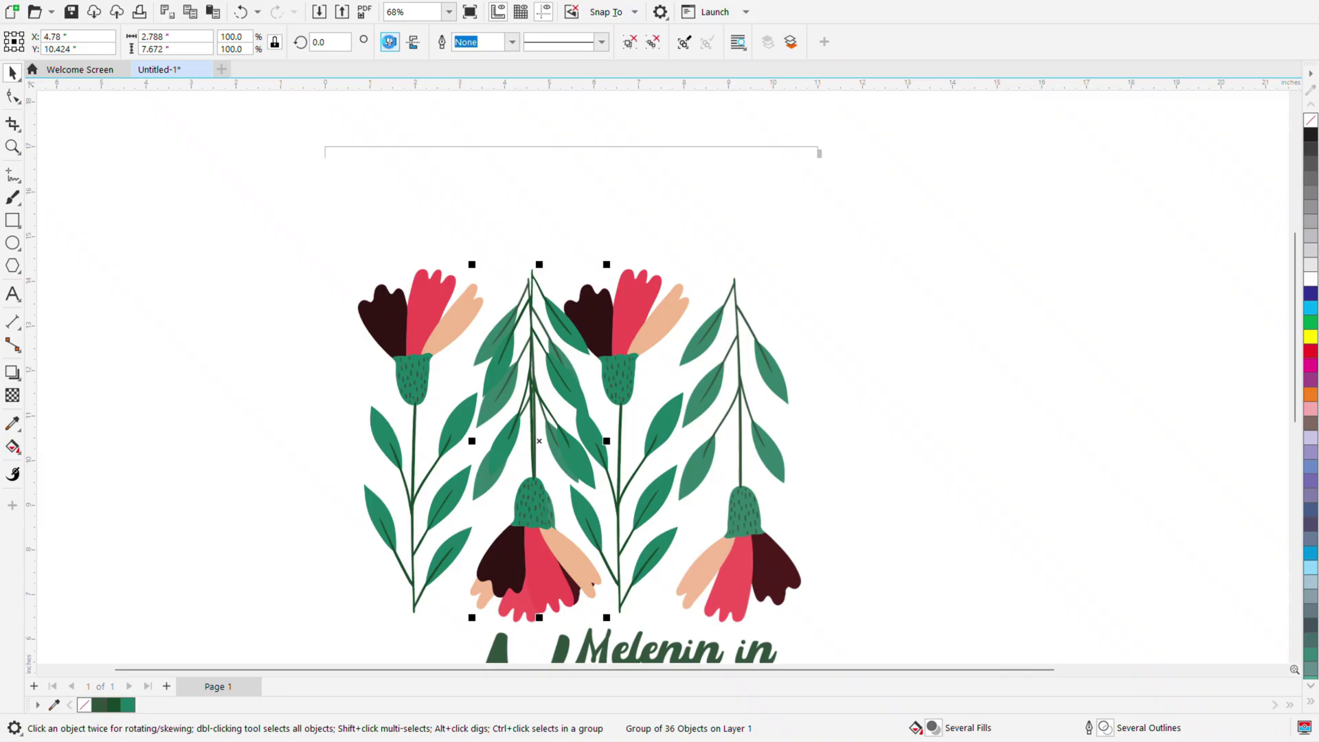
left_click(390, 42)
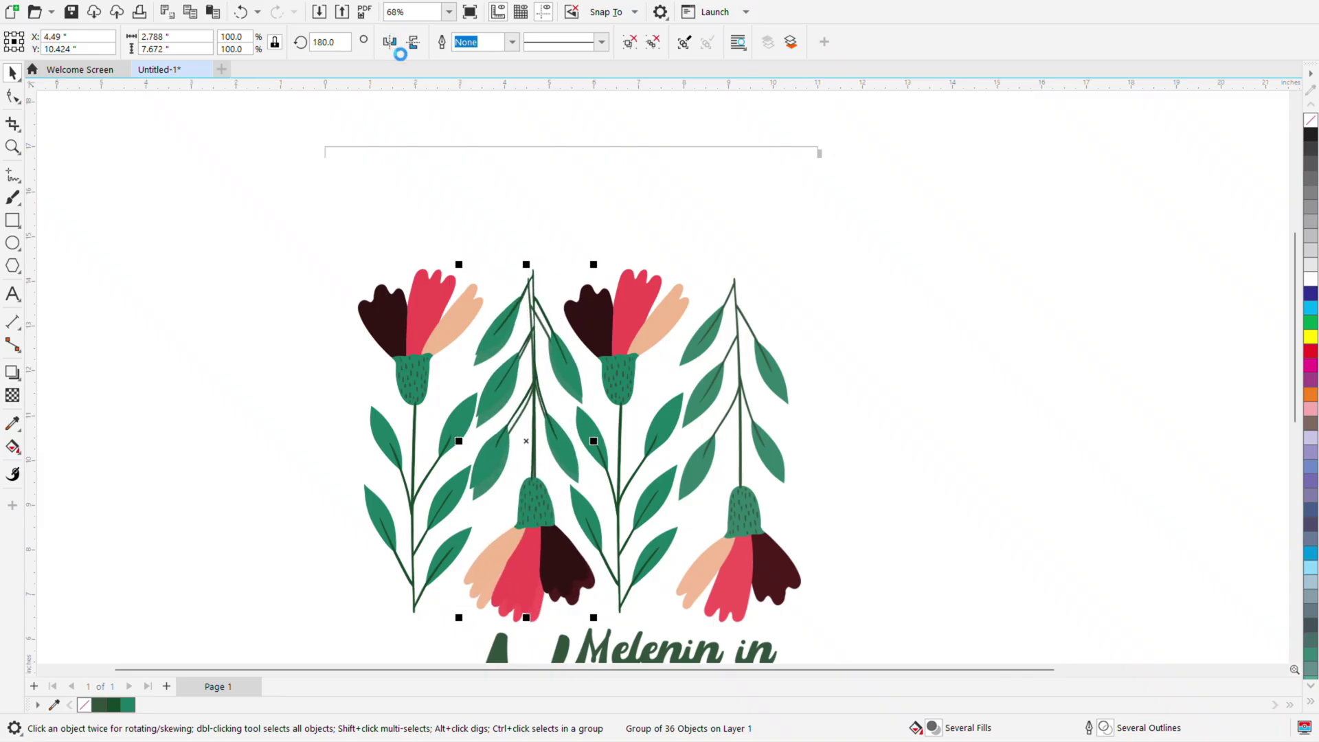
Nudge the inverted copy down and right to X 4.65 and Y 10.224 inches, over the artwork's hanging flower.
key("Down")
key("Down")
key("Down")
key("Down")
key("Down")
key("Down")
key("Down")
key("Down")
key("Right")
key("Right")
key("Right")
key("Right")
key("Right")
key("Right")
key("Right")
key("Right")
key("Right")
key("Right")
key("Right")
key("Right")
key("Right")
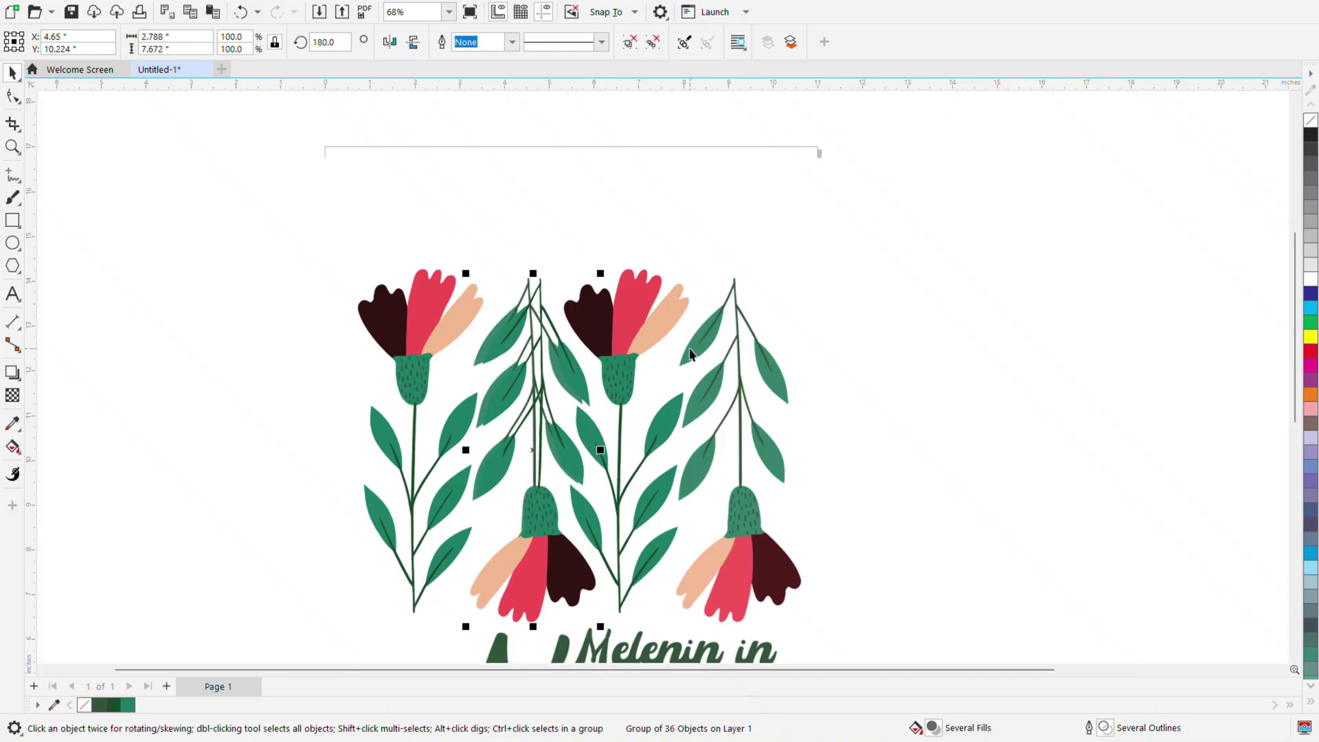
Copy the inverted flower over the artwork's second hanging flower, mirror it horizontally and nudge it right.
left_click_drag(536, 507, 741, 533)
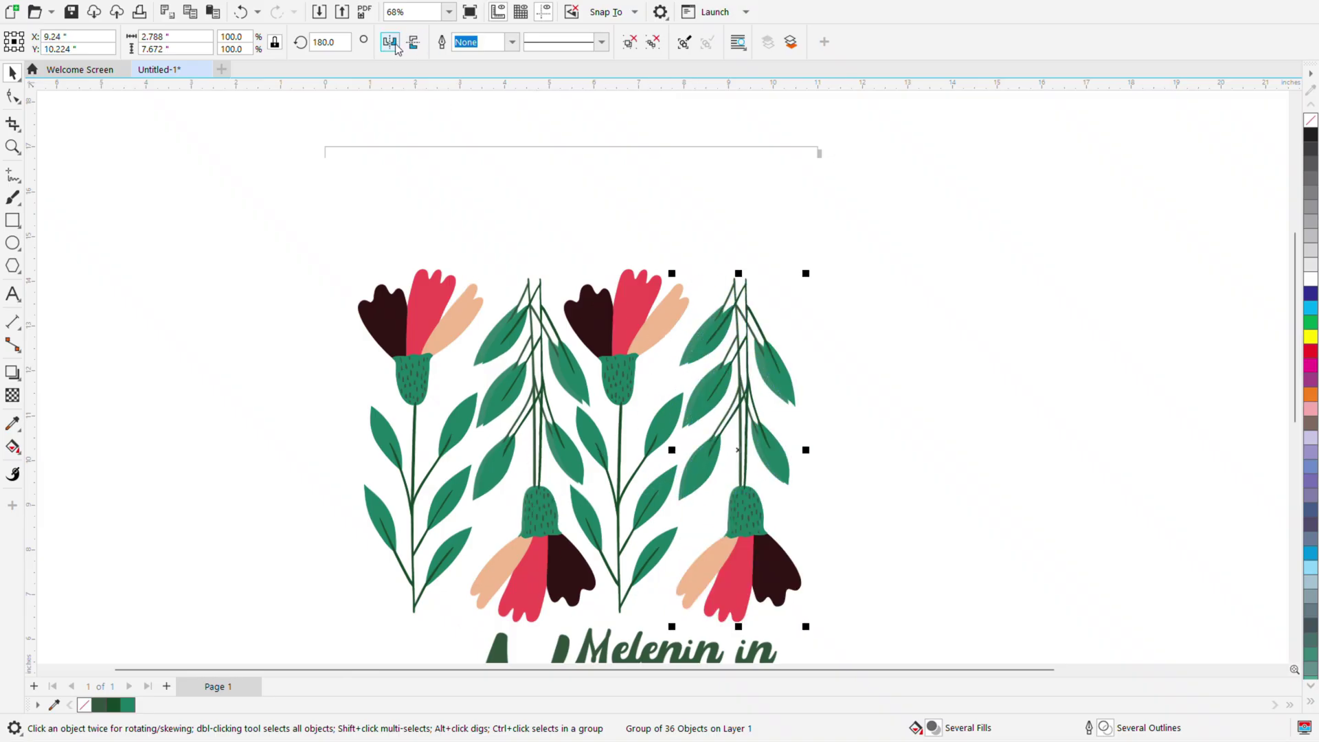
left_click(390, 42)
key("Right")
key("Right")
key("Right")
key("Right")
key("Right")
key("Right")
key("Right")
key("Right")
key("Right")
key("Right")
key("Right")
key("Right")
key("Right")
key("Right")
key("Right")
key("Right")
key("Right")
key("Right")
Move the second inverted copy aside, mirror it back horizontally and return it over the second hanging flower.
left_click_drag(743, 380, 845, 389)
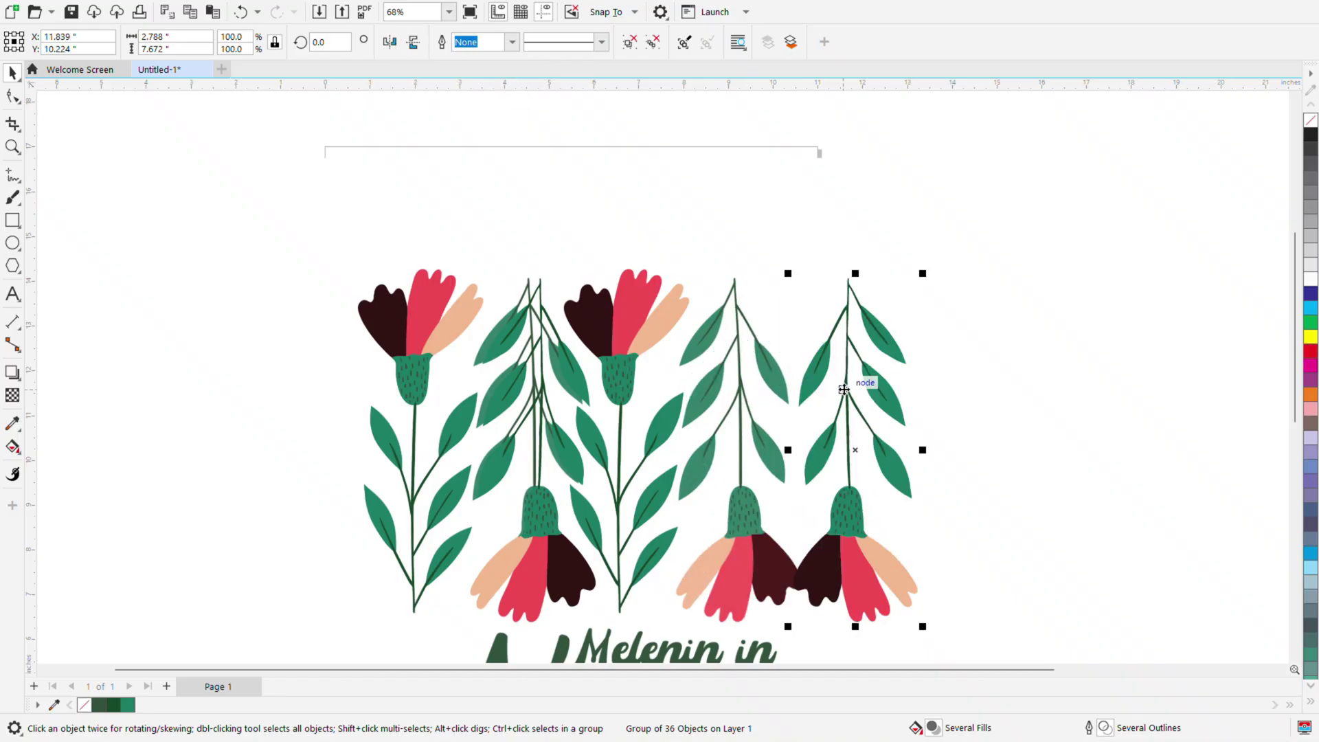
left_click(389, 49)
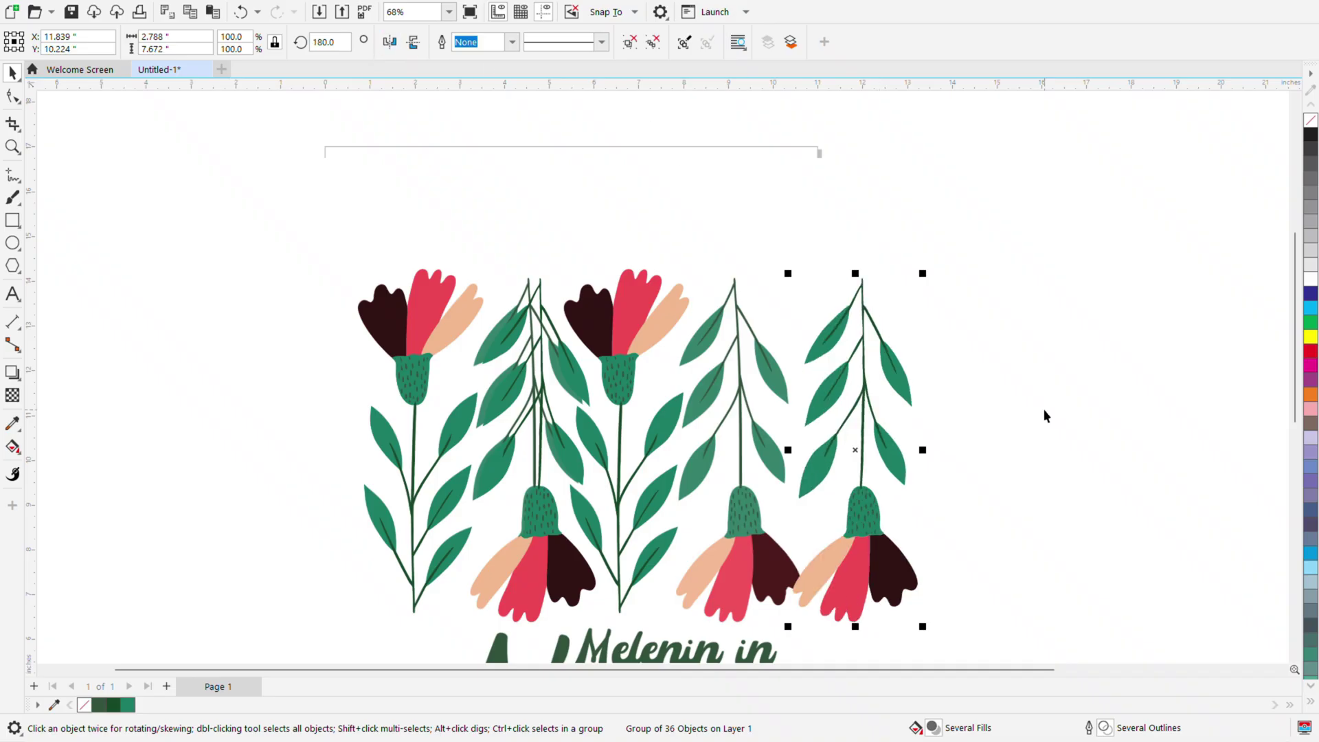
left_click_drag(873, 502, 759, 511)
Align the second inverted copy's petals with the artwork by moving it to X 9.239 and Y 10.191 inches.
scroll(728, 577, "up", 5)
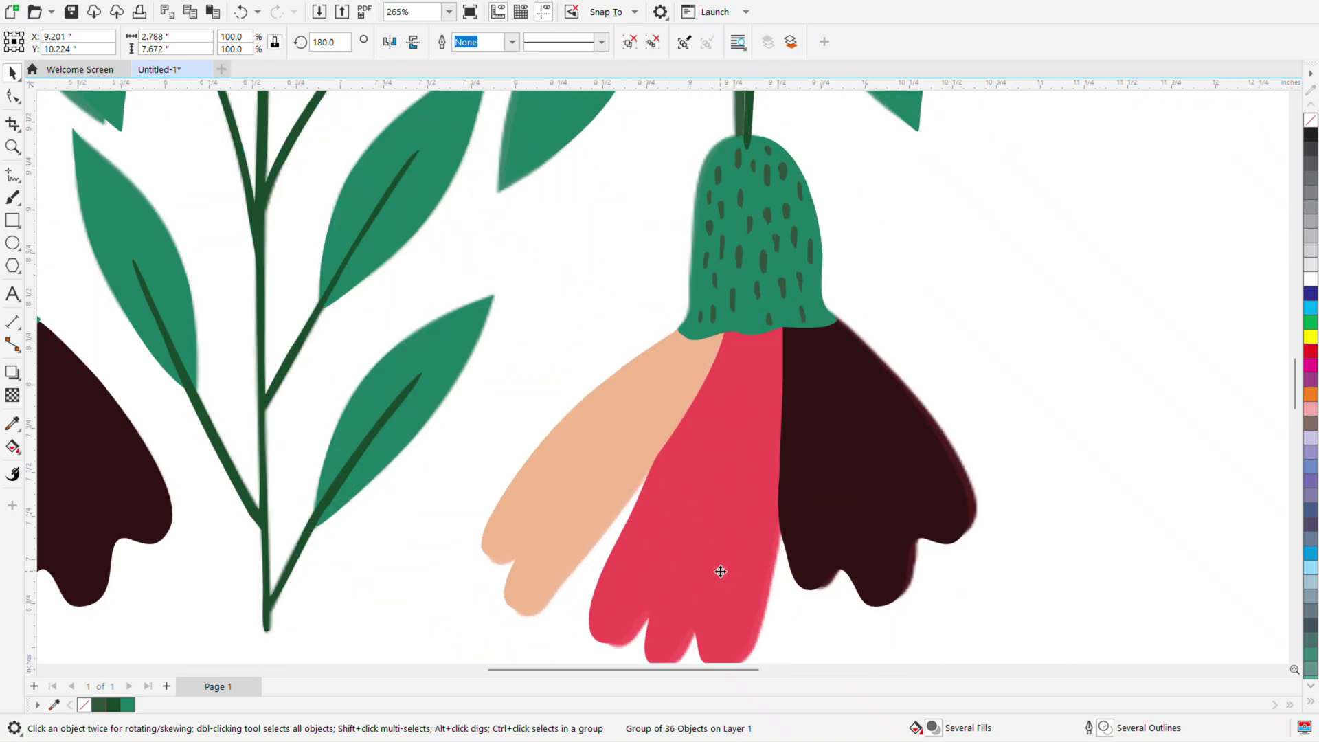
scroll(668, 597, "up", 1)
left_click_drag(677, 577, 696, 562)
scroll(696, 559, "down", 1)
scroll(742, 422, "down", 6)
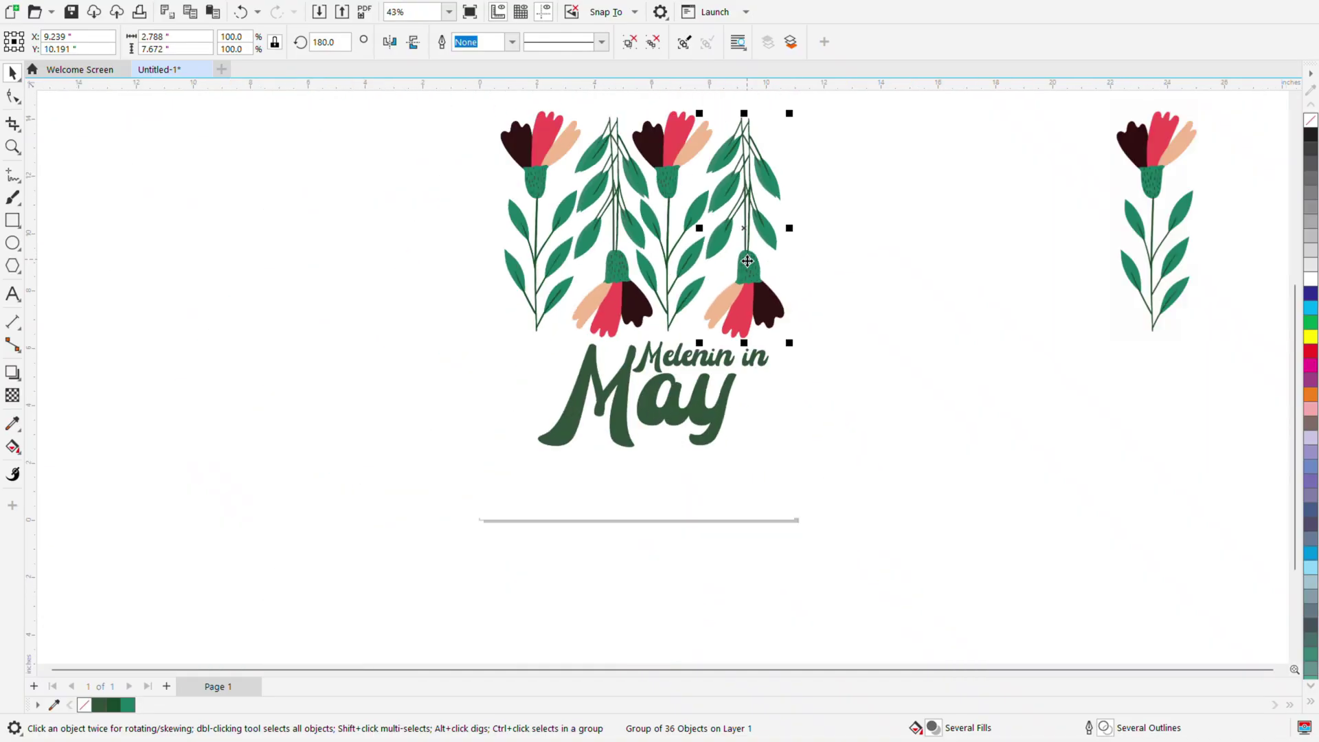
Resize the second inverted copy to 2.783 by 7.685 inches to match the artwork's stem top and petal tips.
scroll(754, 167, "up", 5)
scroll(763, 179, "up", 1)
left_click(762, 180)
mouse_move(715, 166)
left_mouse_down()
mouse_move(645, 169)
mouse_move(694, 172)
left_mouse_up()
scroll(689, 184, "down", 3)
left_click(694, 188)
scroll(694, 182, "up", 2)
scroll(694, 172, "down", 5)
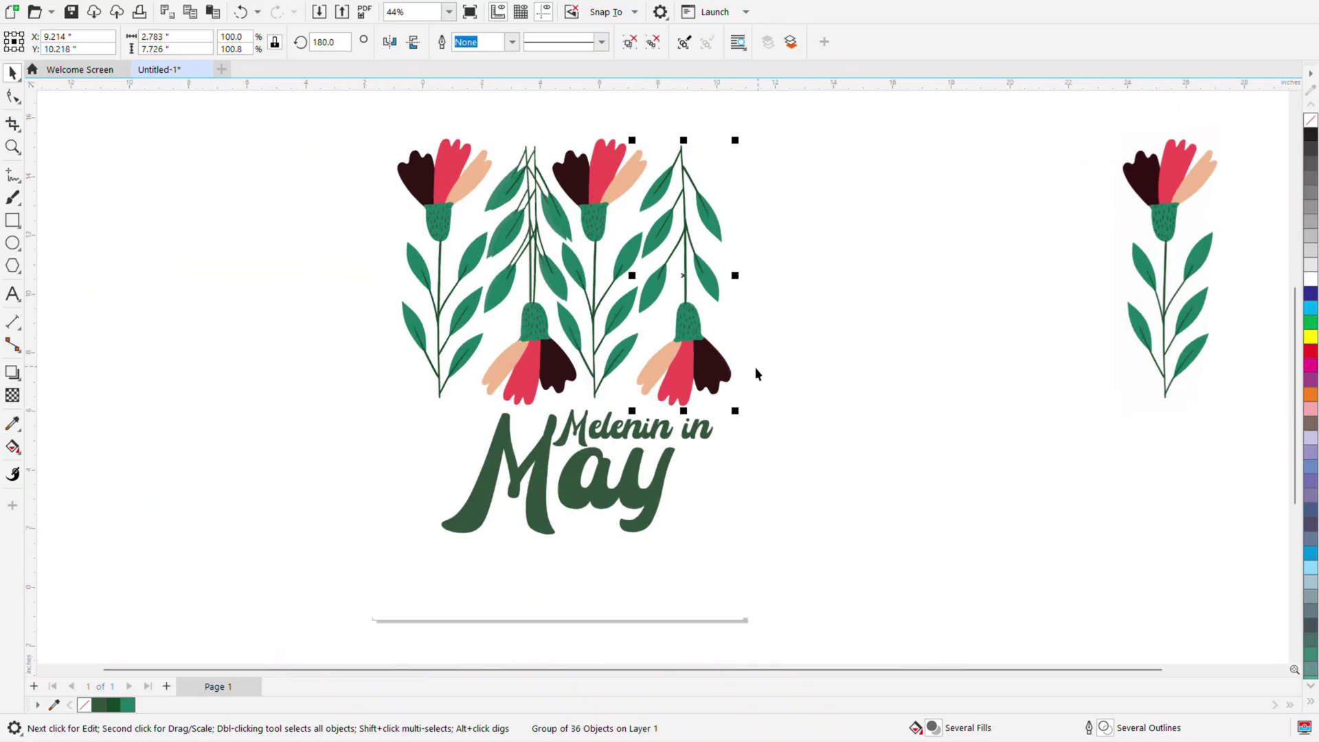
scroll(688, 377, "up", 5)
scroll(647, 384, "down", 2)
scroll(608, 447, "up", 2)
left_click_drag(566, 491, 570, 485)
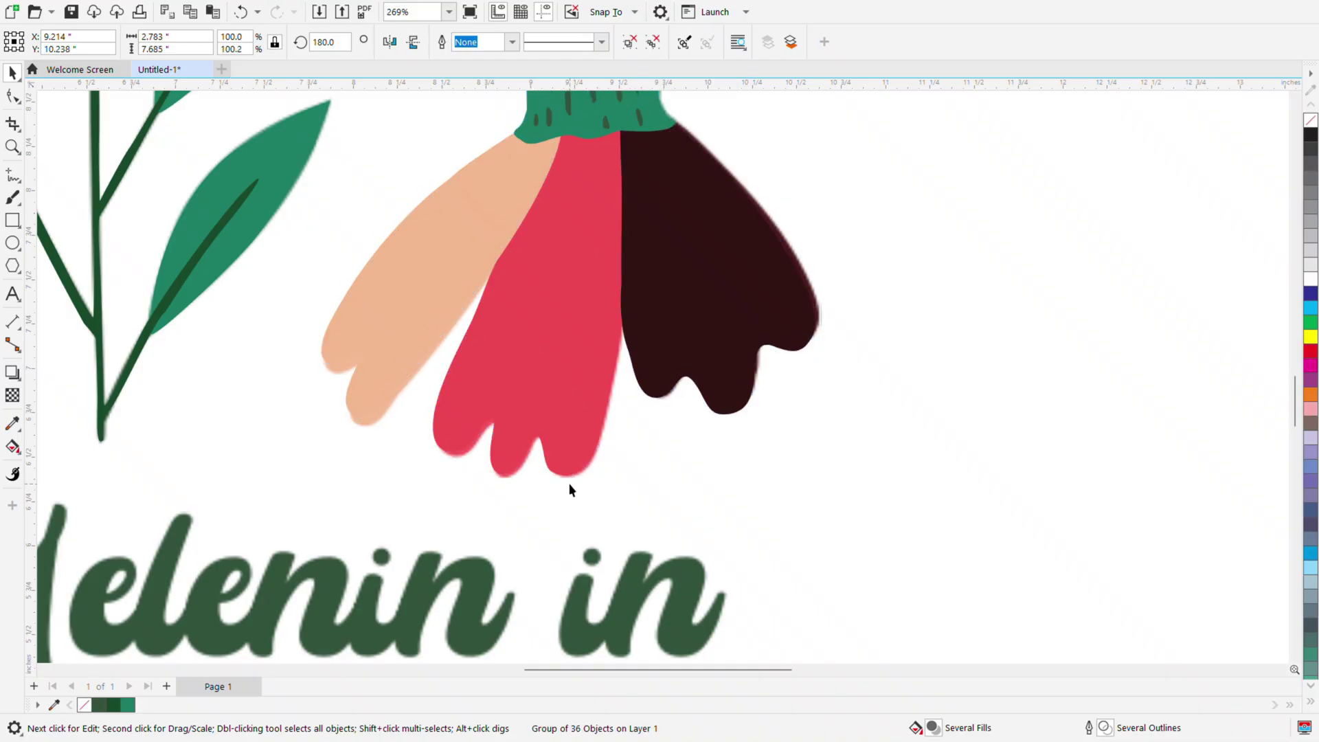
Replace the misaligned first inverted flower with a copy of the fitted one over the first hanging flower.
scroll(570, 485, "down", 5)
left_click(438, 386)
key("Delete")
left_click(576, 299)
key("ctrl+z")
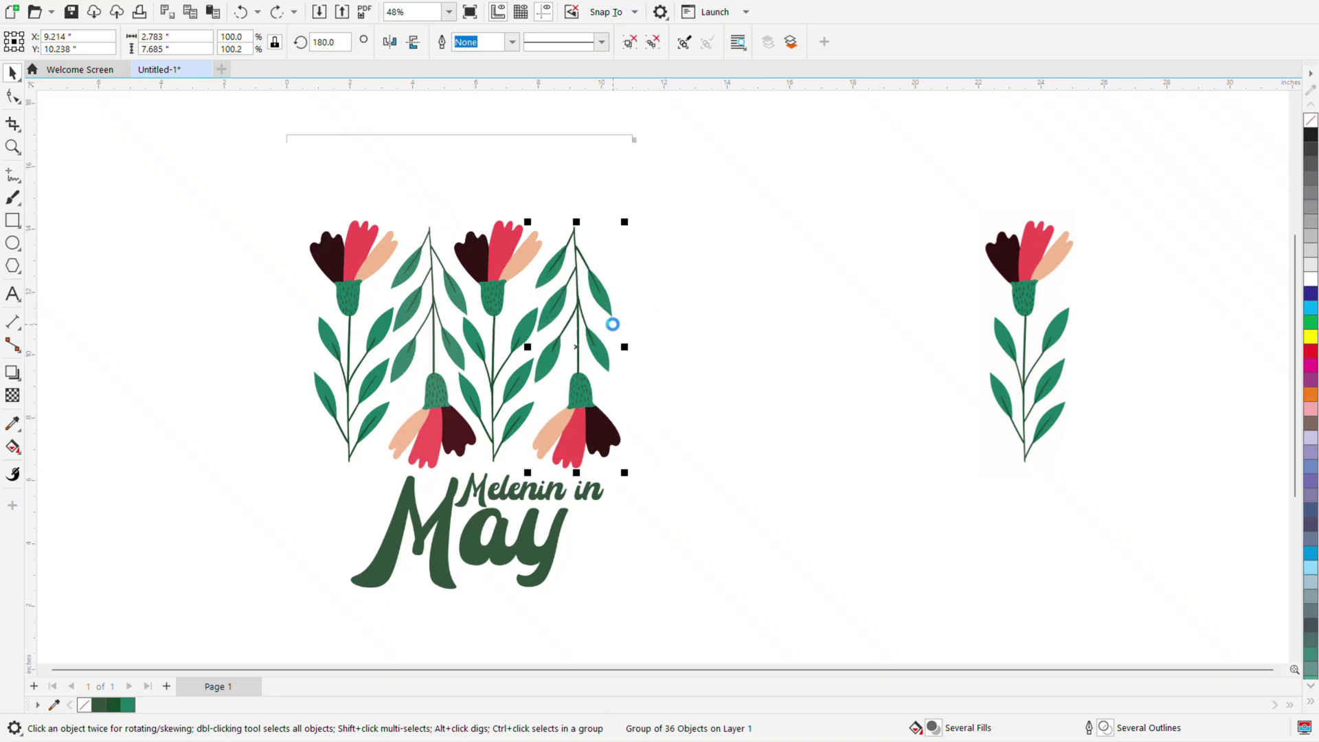
left_click_drag(574, 312, 434, 289)
left_click(452, 196)
Move the original May artwork bitmap off the page, to the left of the vector flowers.
scroll(589, 215, "down", 3)
left_click_drag(617, 176, 413, 176)
left_click(413, 176)
scroll(478, 241, "up", 3)
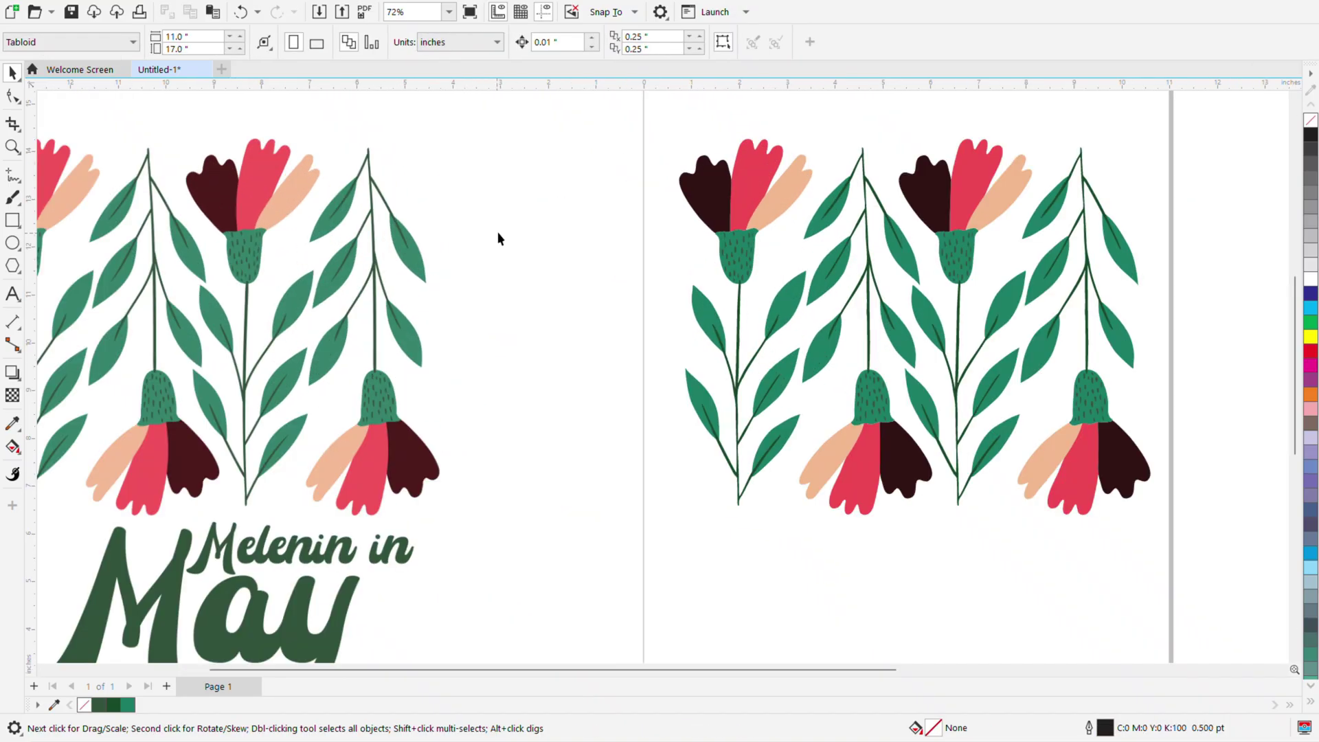
scroll(688, 267, "down", 2)
scroll(451, 401, "up", 1)
Duplicate the original May artwork bitmap and place the copy to its left.
left_click(533, 420)
scroll(533, 366, "down", 2)
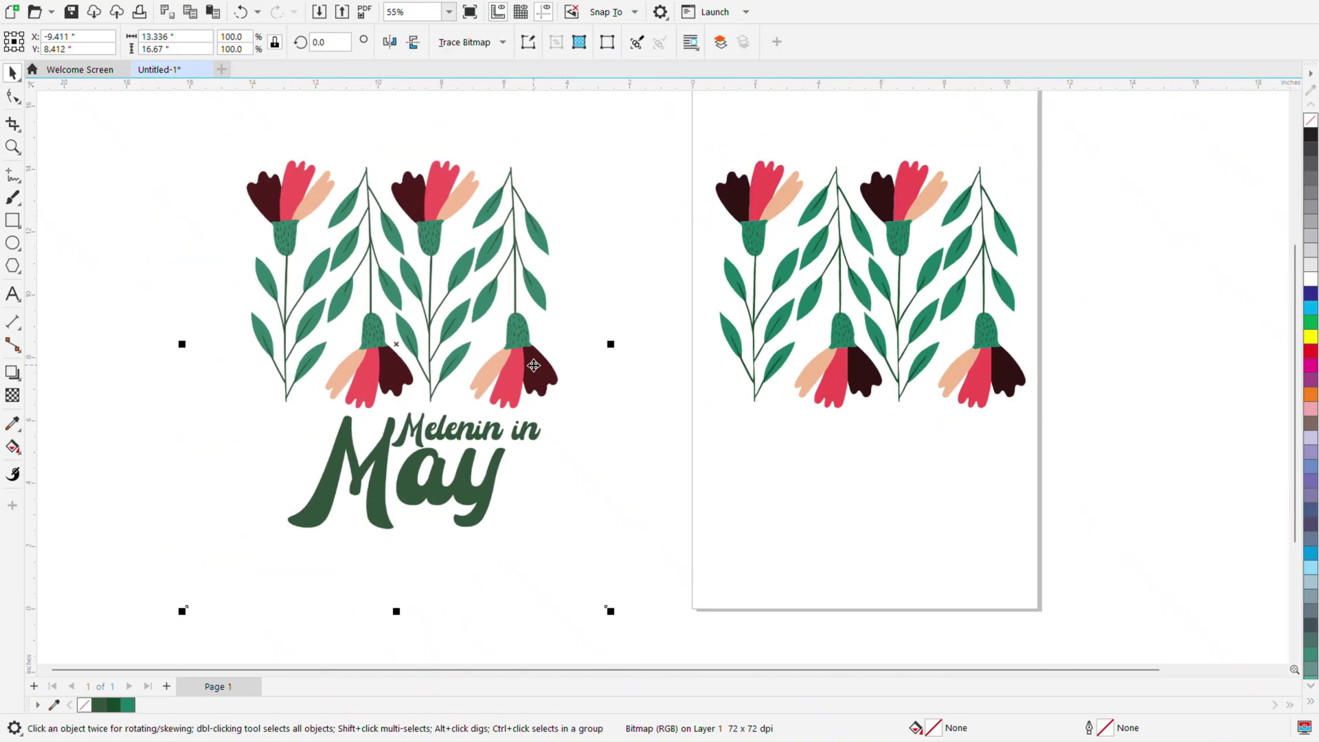
key("Delete")
key("ctrl+z")
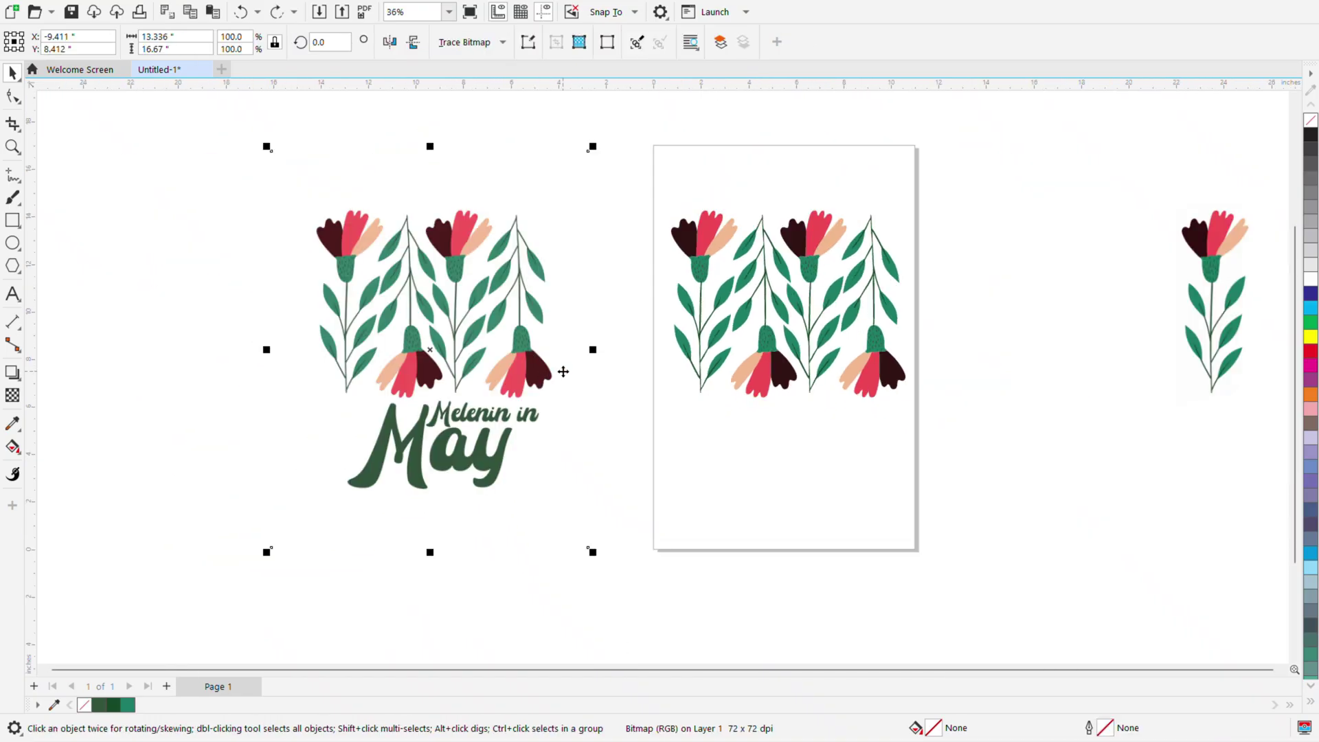
scroll(509, 351, "down", 3)
scroll(323, 284, "up", 2)
key("ctrl+c")
key("ctrl+v")
left_click_drag(561, 360, 287, 334)
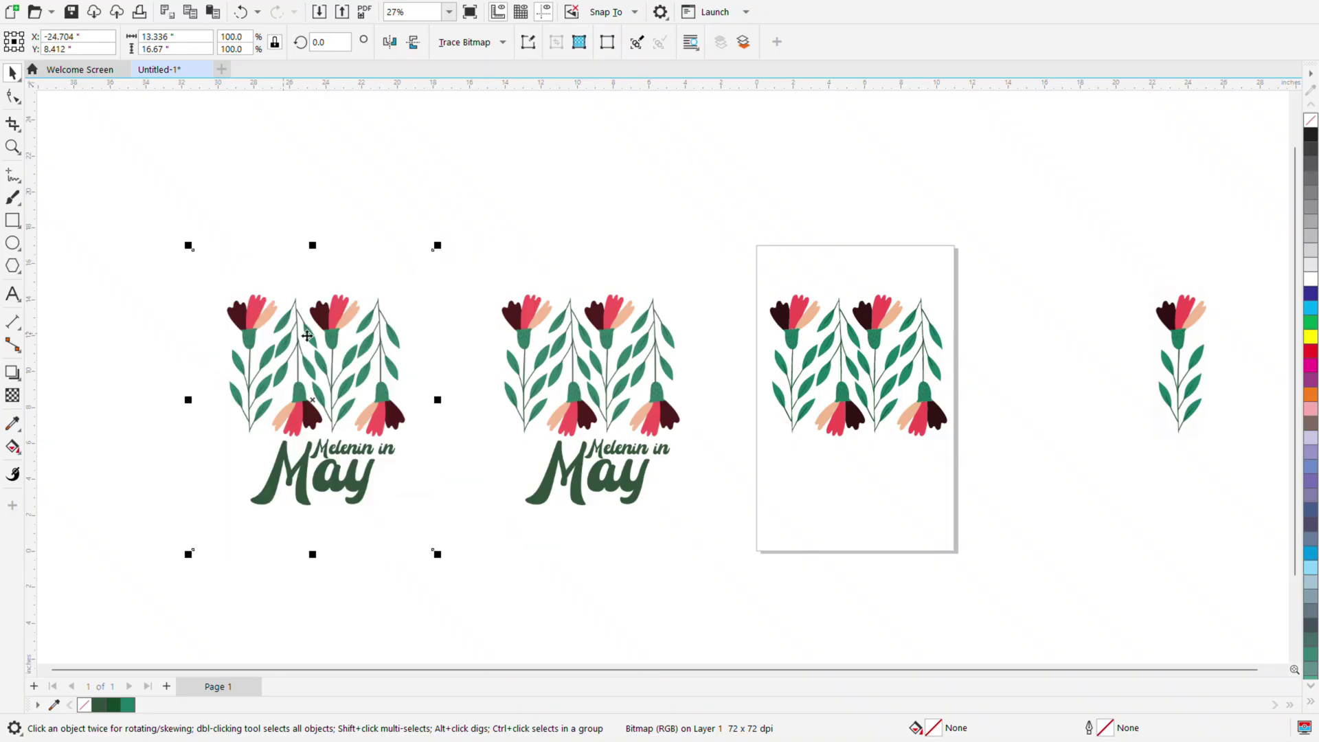
Crop the copied bitmap's top edge down with the Shape tool to keep only the "Melenin in May" lettering.
left_click(19, 102)
left_click(112, 98)
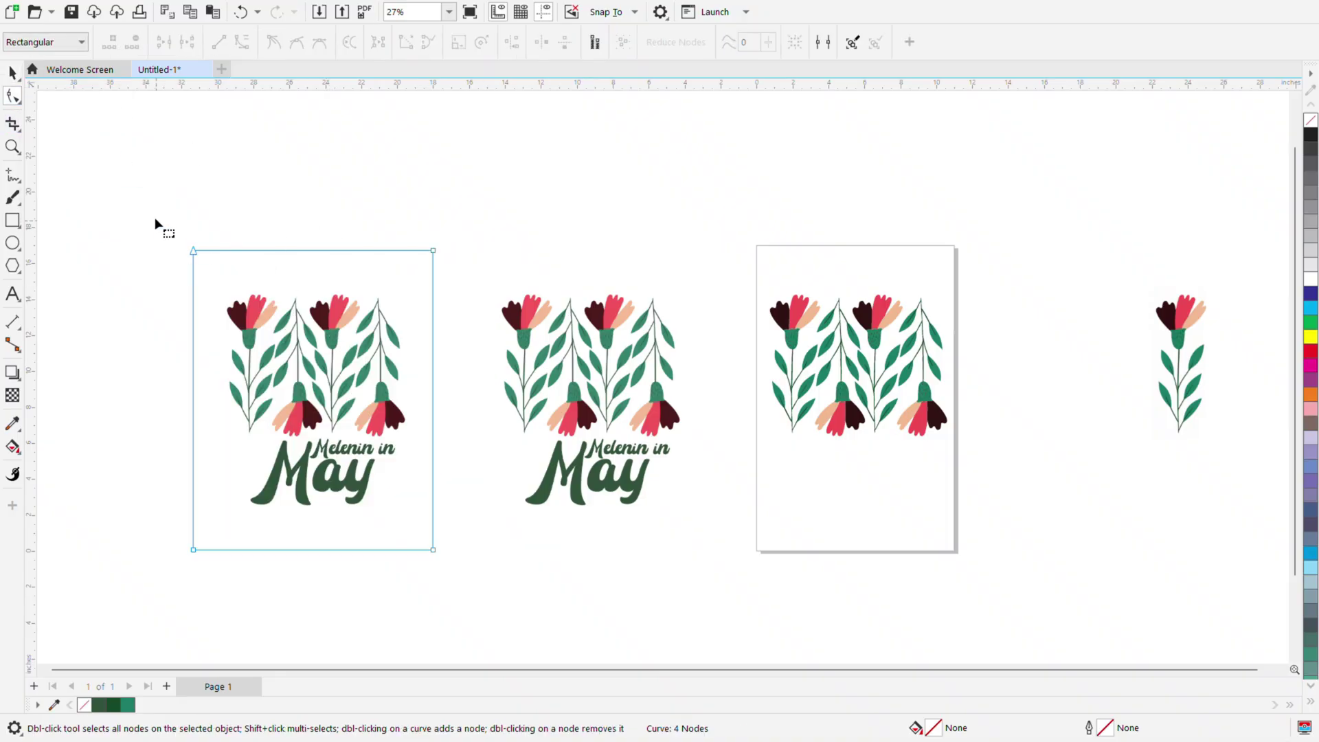
left_click_drag(440, 448, 450, 438)
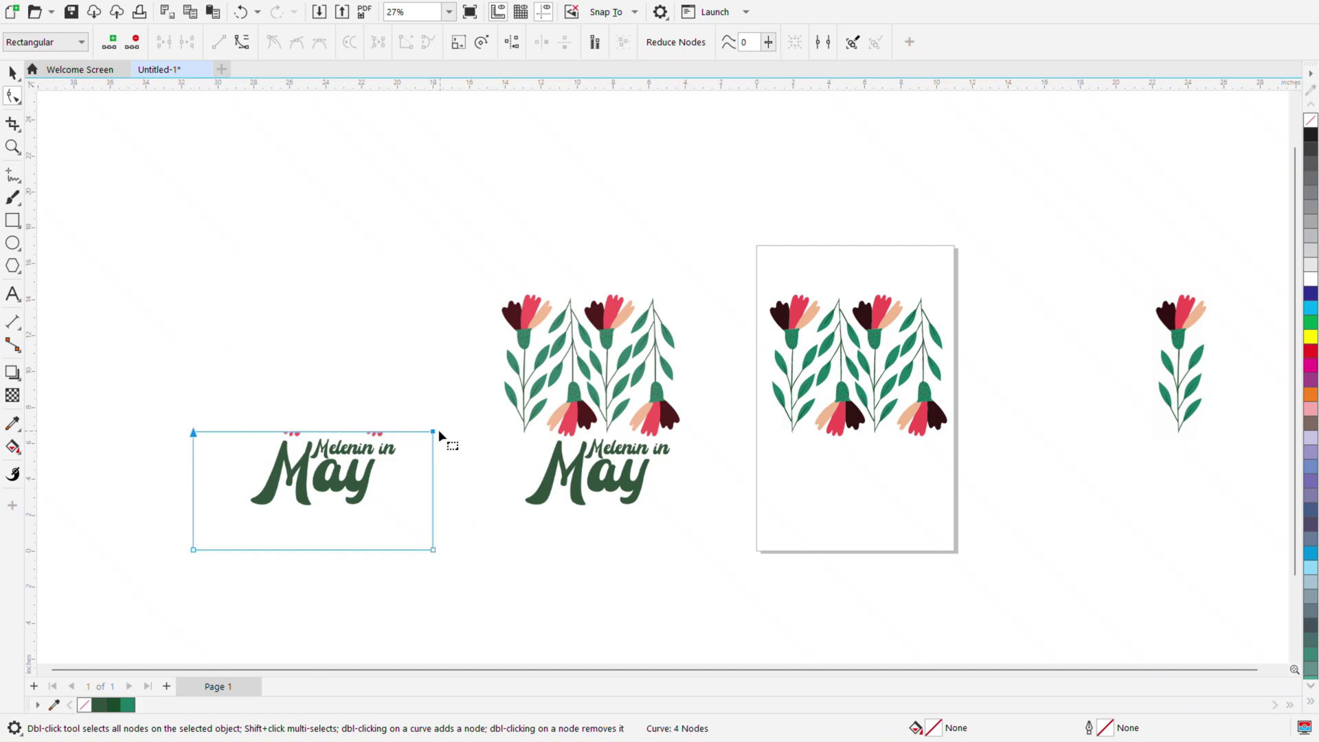
scroll(264, 440, "up", 2)
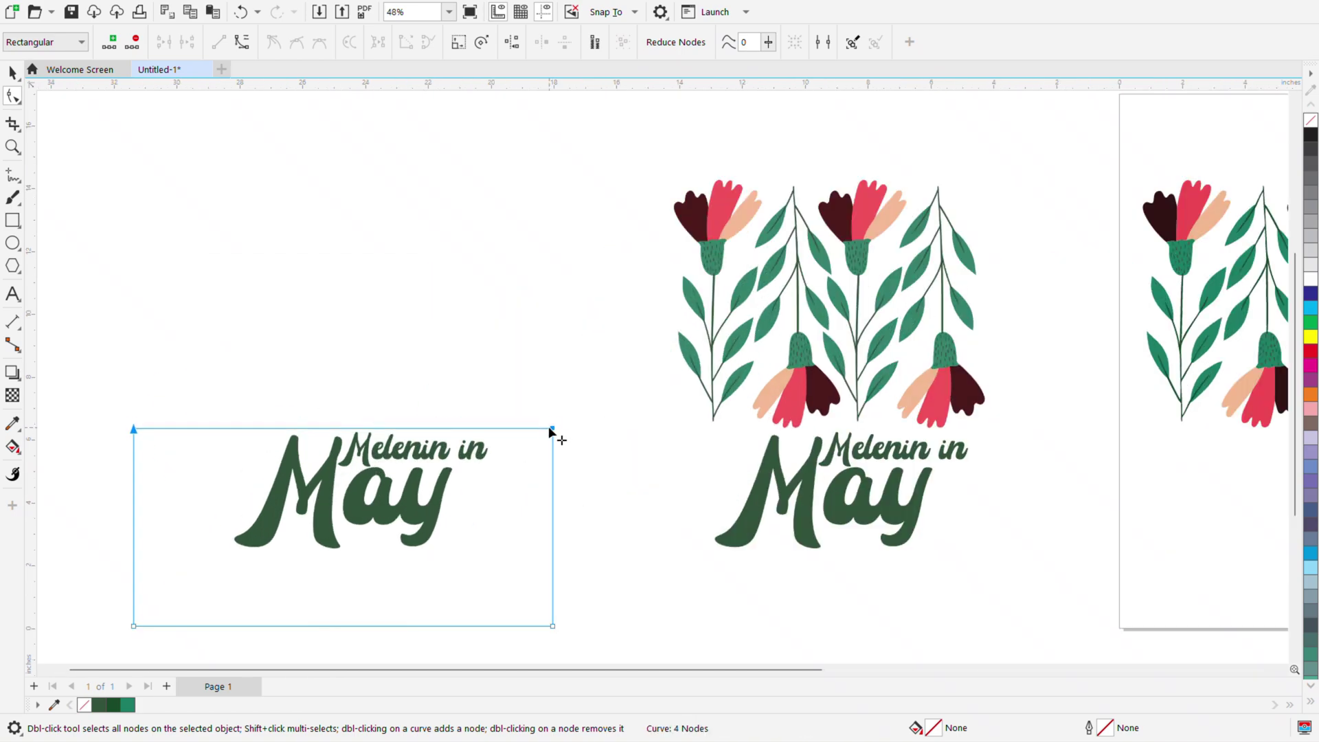
scroll(551, 432, "down", 2)
key("space")
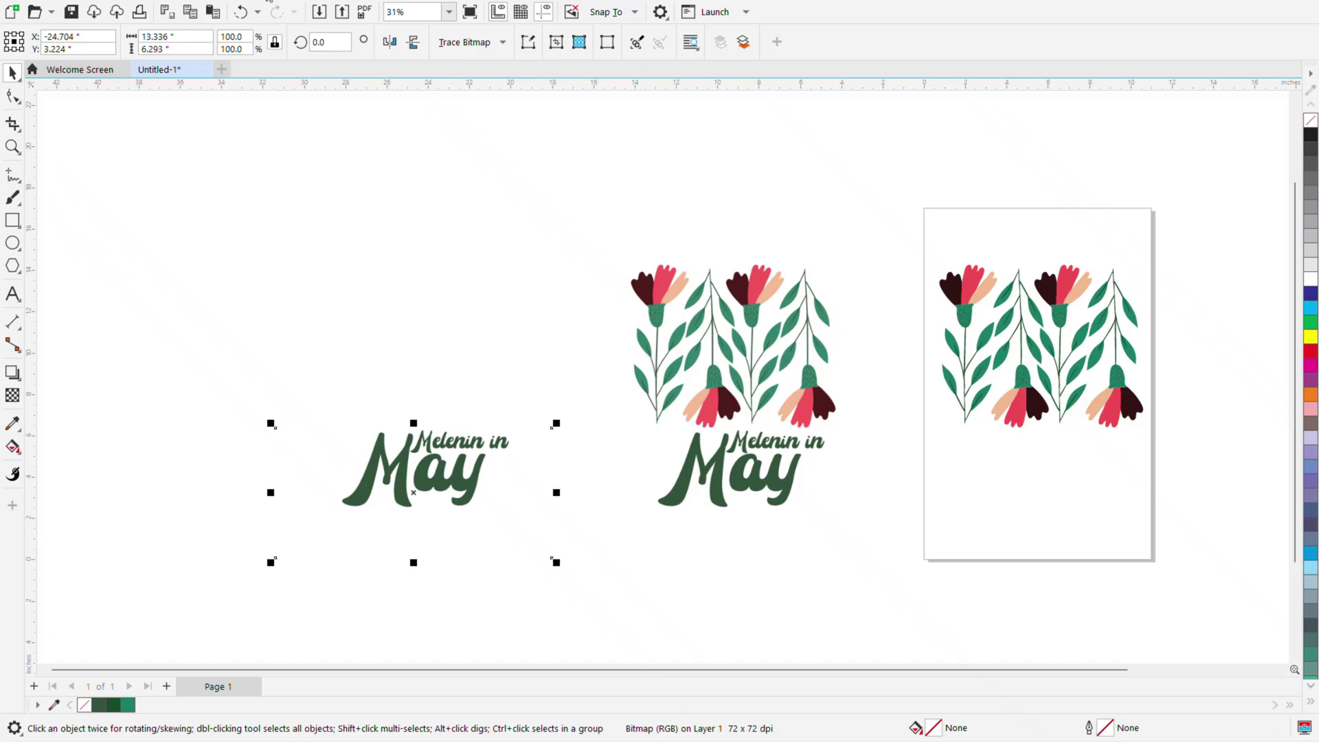
Convert the cropped lettering to a 300 dpi CMYK bitmap.
left_click(267, 0)
left_click(285, 8)
left_click(650, 443)
scroll(442, 443, "up", 3)
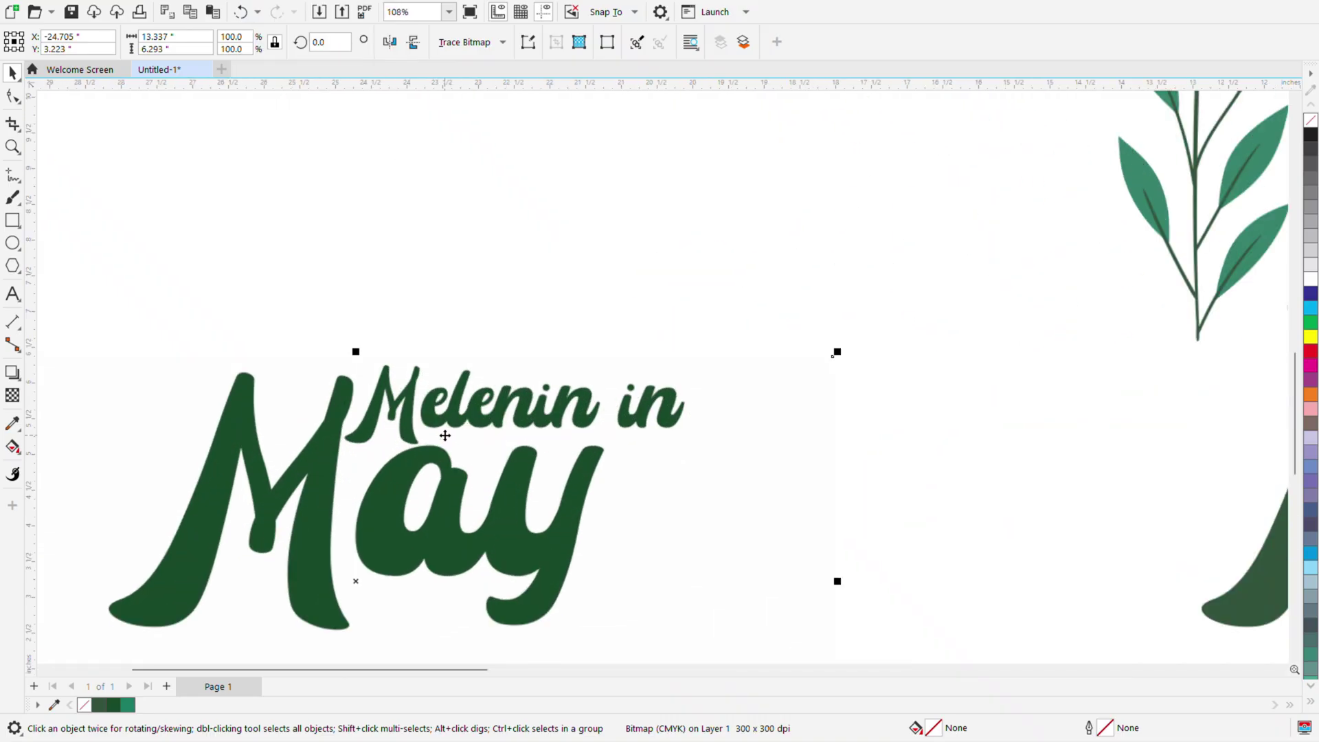
Trace the cropped lettering bitmap into vectors using Outline Trace with the Detailed logo image type.
left_click(267, 0)
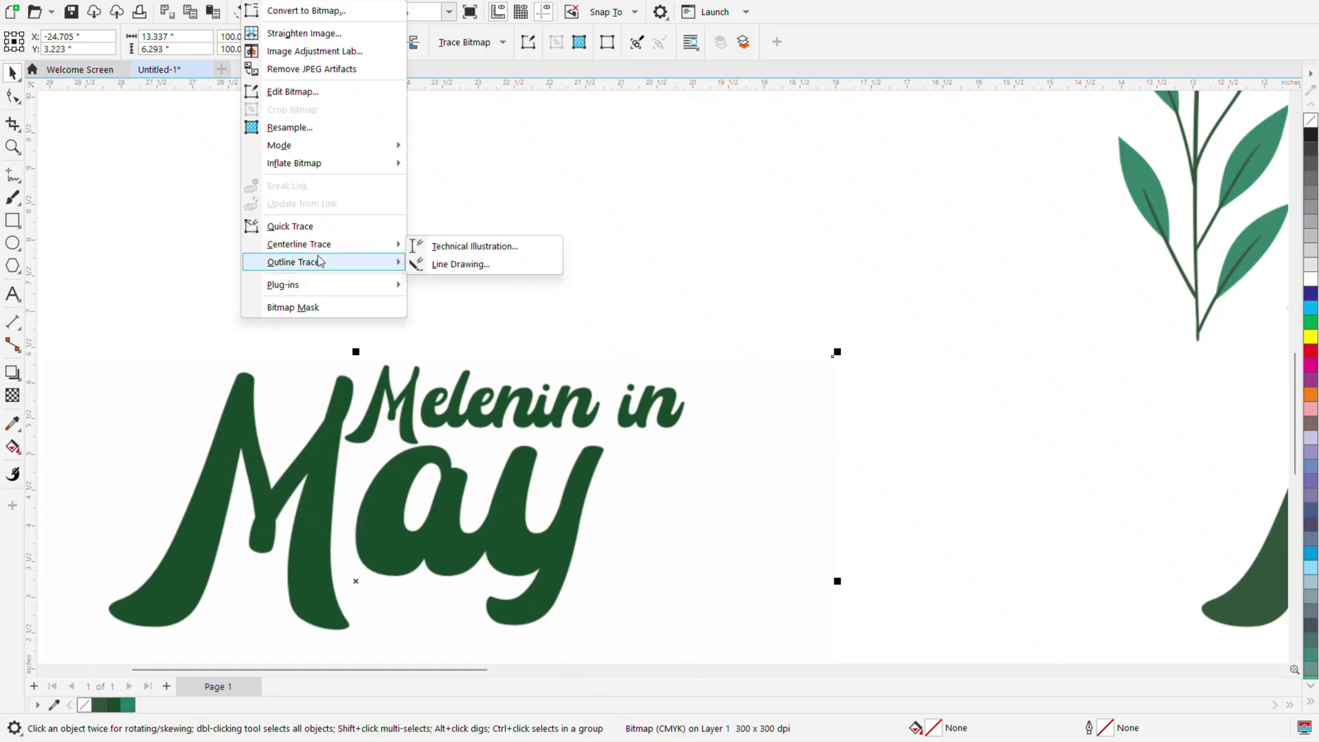
mouse_move(319, 263)
left_click(451, 301)
left_click(454, 300)
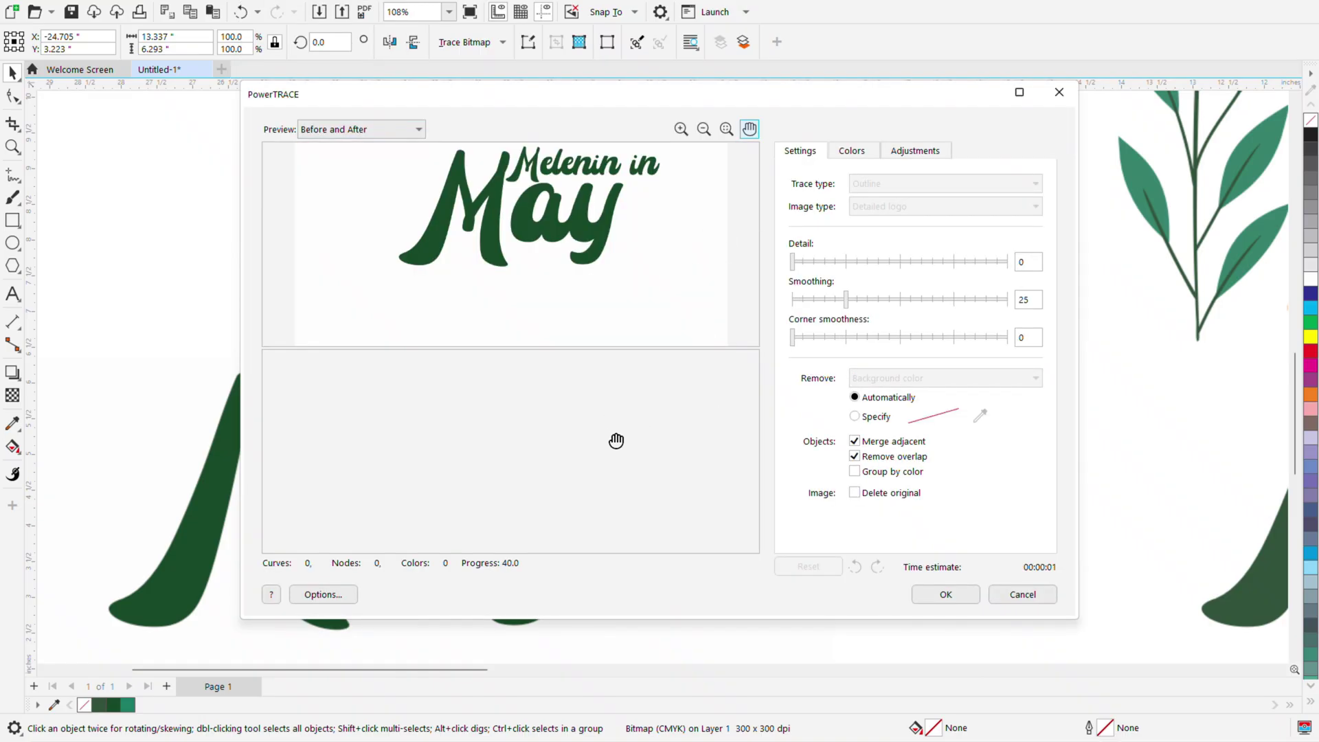
scroll(627, 398, "up", 3)
mouse_move(627, 399)
left_mouse_down()
mouse_move(553, 381)
mouse_move(525, 398)
left_mouse_up()
left_click(960, 594)
Move the traced "Melenin in May" group off the bitmap and onto the page beneath the vector flowers.
scroll(479, 418, "down", 2)
scroll(479, 417, "down", 3)
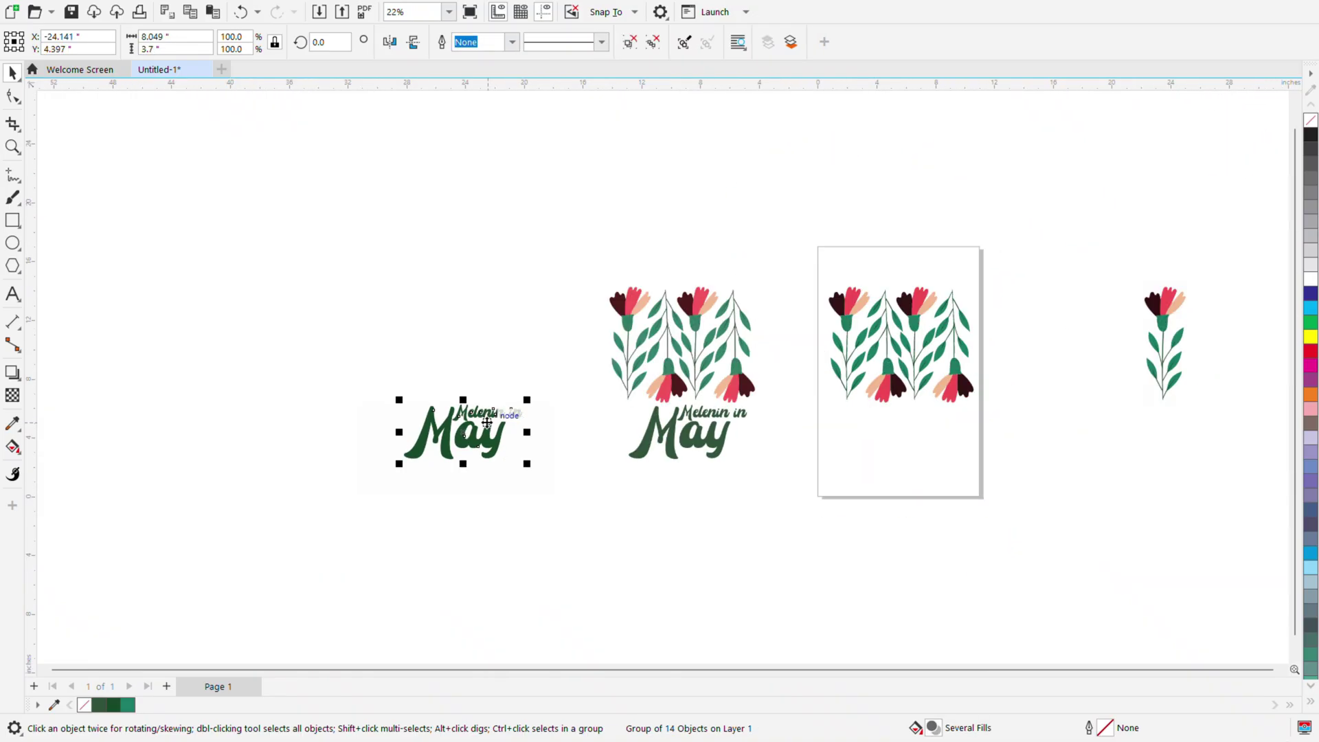
left_click_drag(651, 448, 895, 448)
scroll(783, 386, "up", 5)
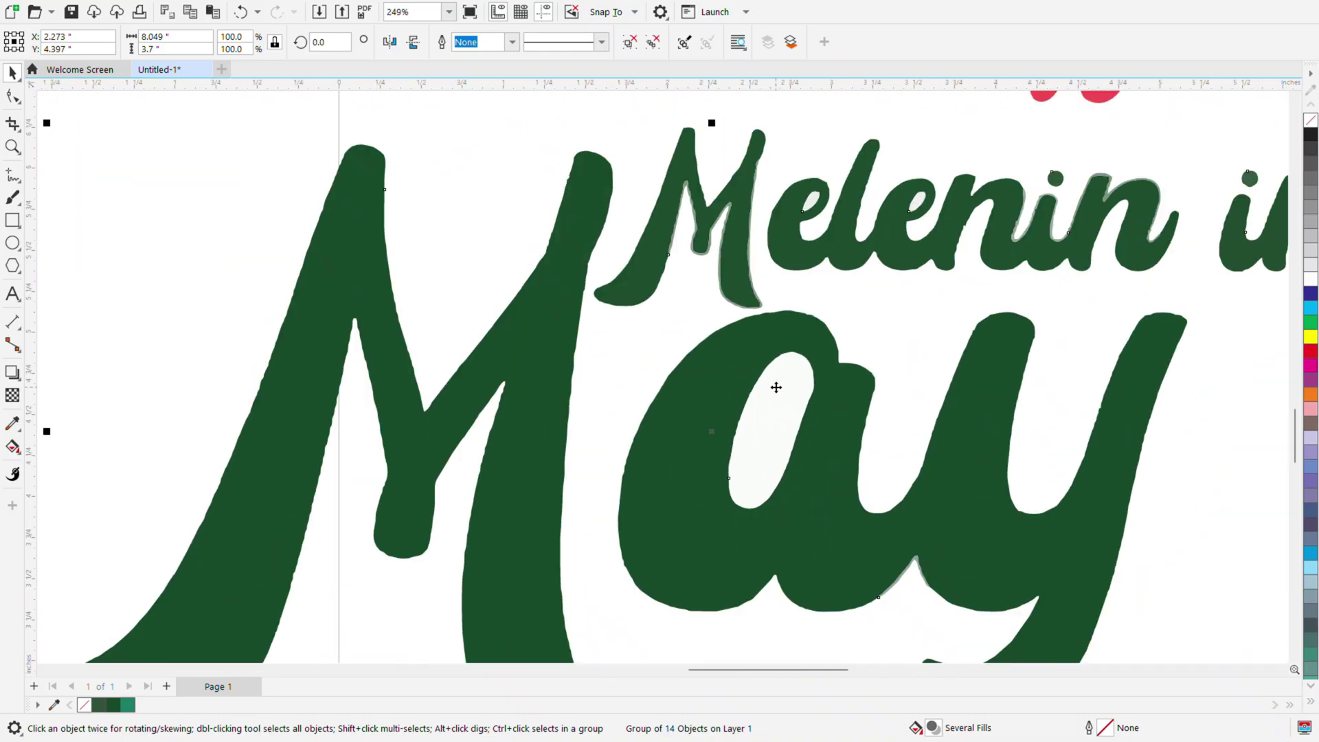
Ungroup the traced lettering and remove the separate near-white shape from the inside of the "a" in May.
scroll(777, 387, "down", 3)
key("Escape")
left_click(778, 401)
left_click(931, 392)
right_click(802, 378)
left_click(996, 386)
left_click(774, 393)
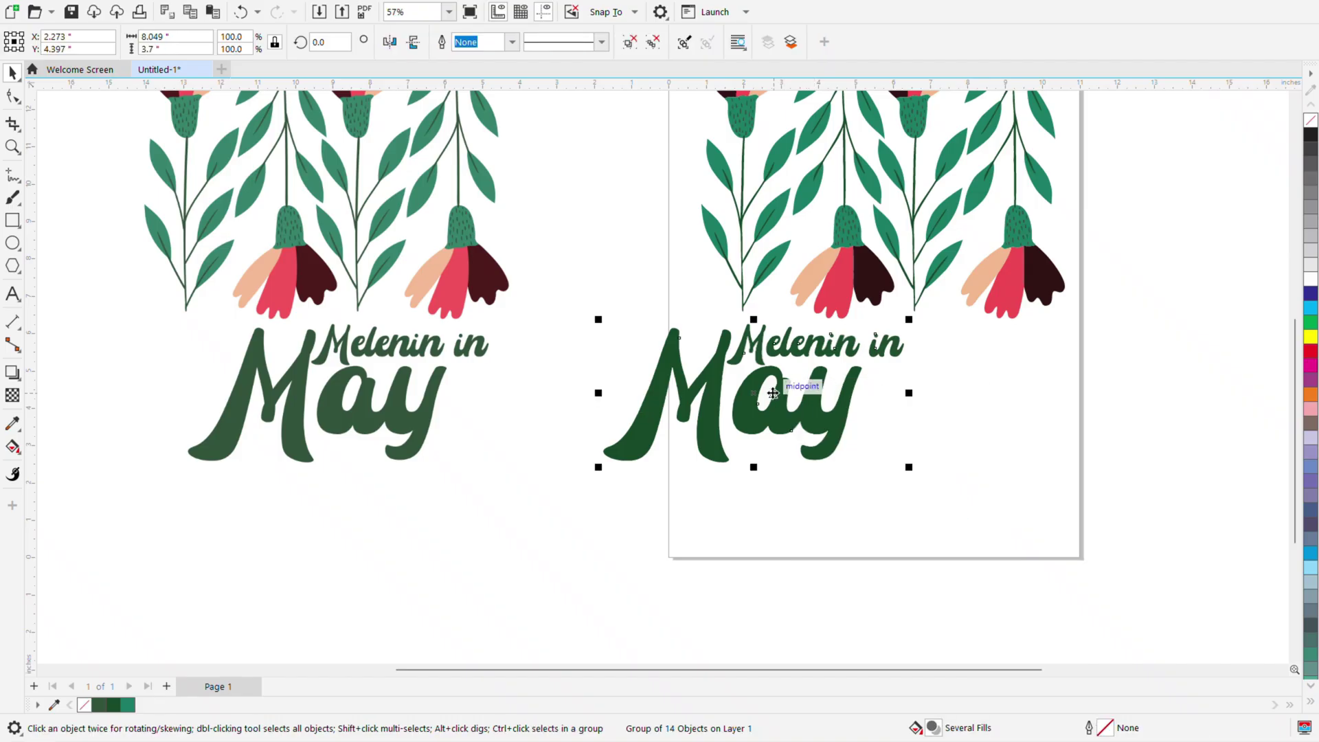
right_click(769, 386)
left_click(791, 306)
left_click(822, 378)
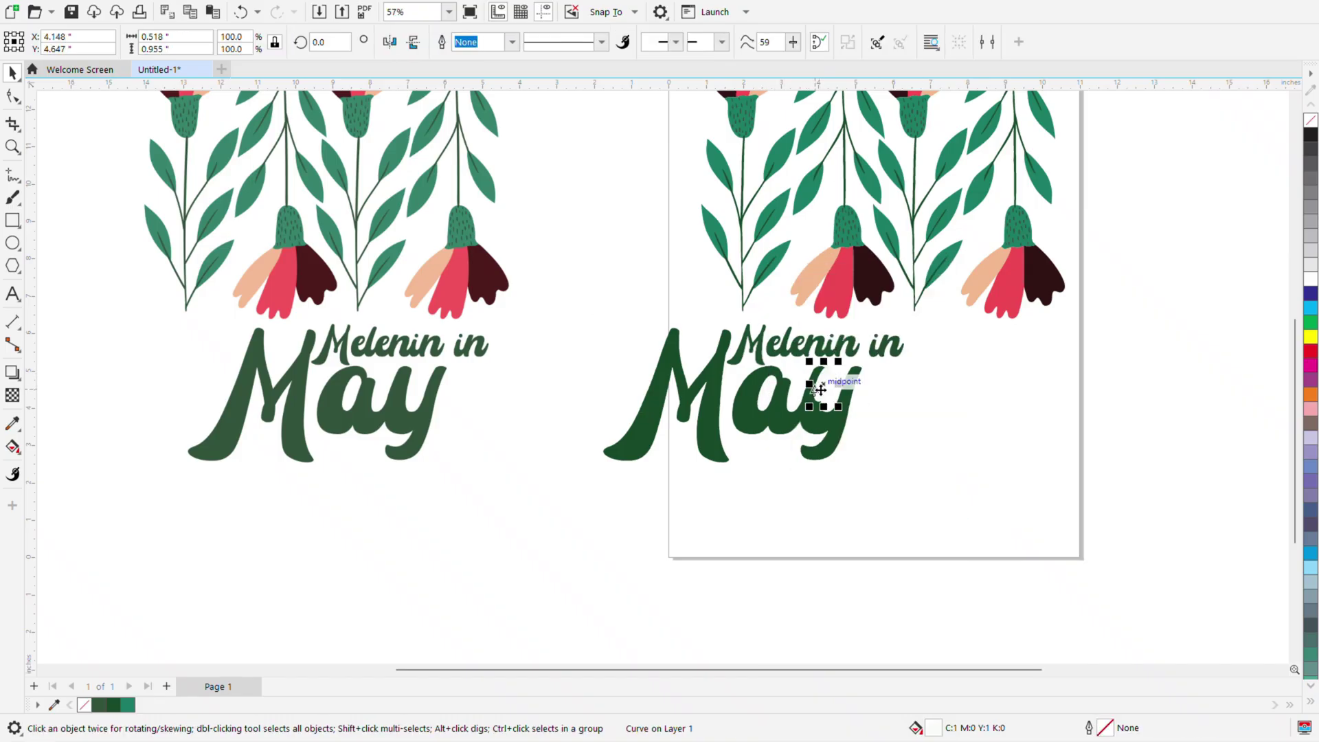
scroll(822, 378, "up", 1)
key("Escape")
Fill the "Melenin in" shapes with black and the two openings inside its e letters with white.
scroll(688, 289, "up", 2)
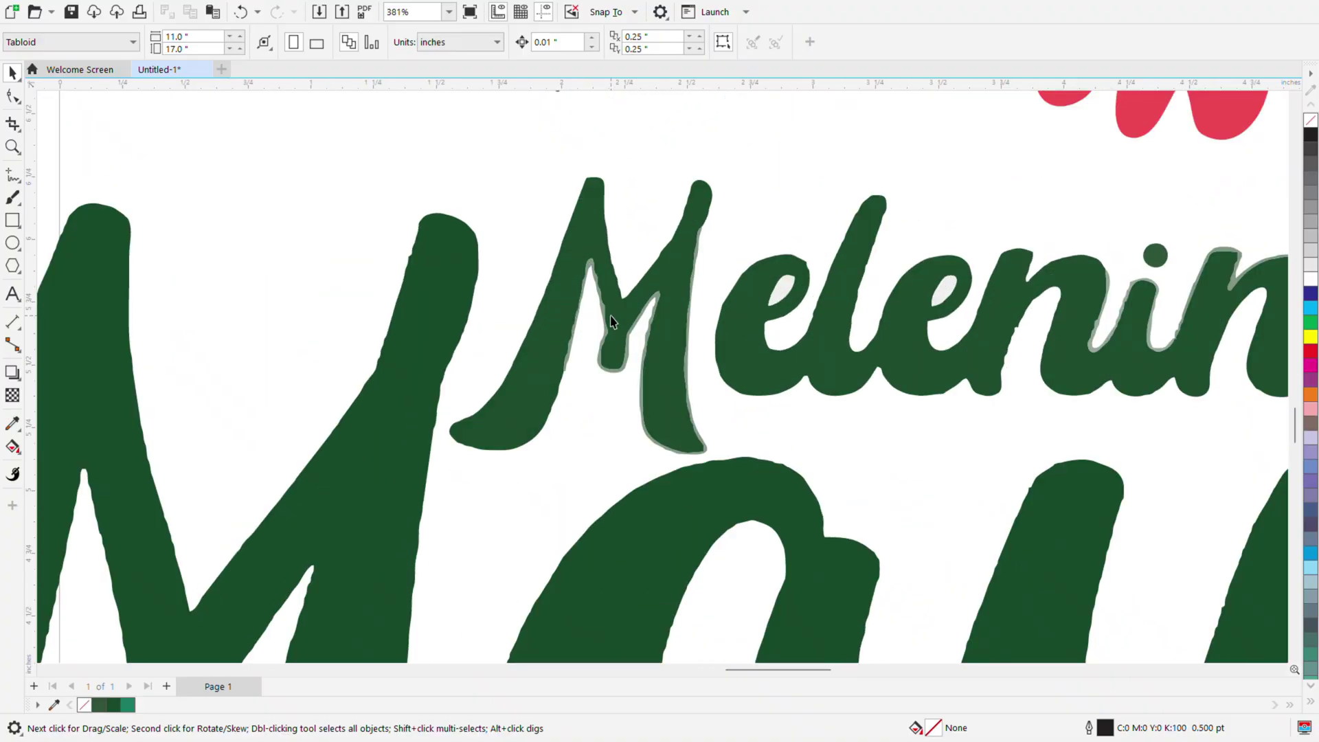
scroll(567, 300, "down", 2)
left_click_drag(914, 376, 914, 375)
left_click(1312, 135)
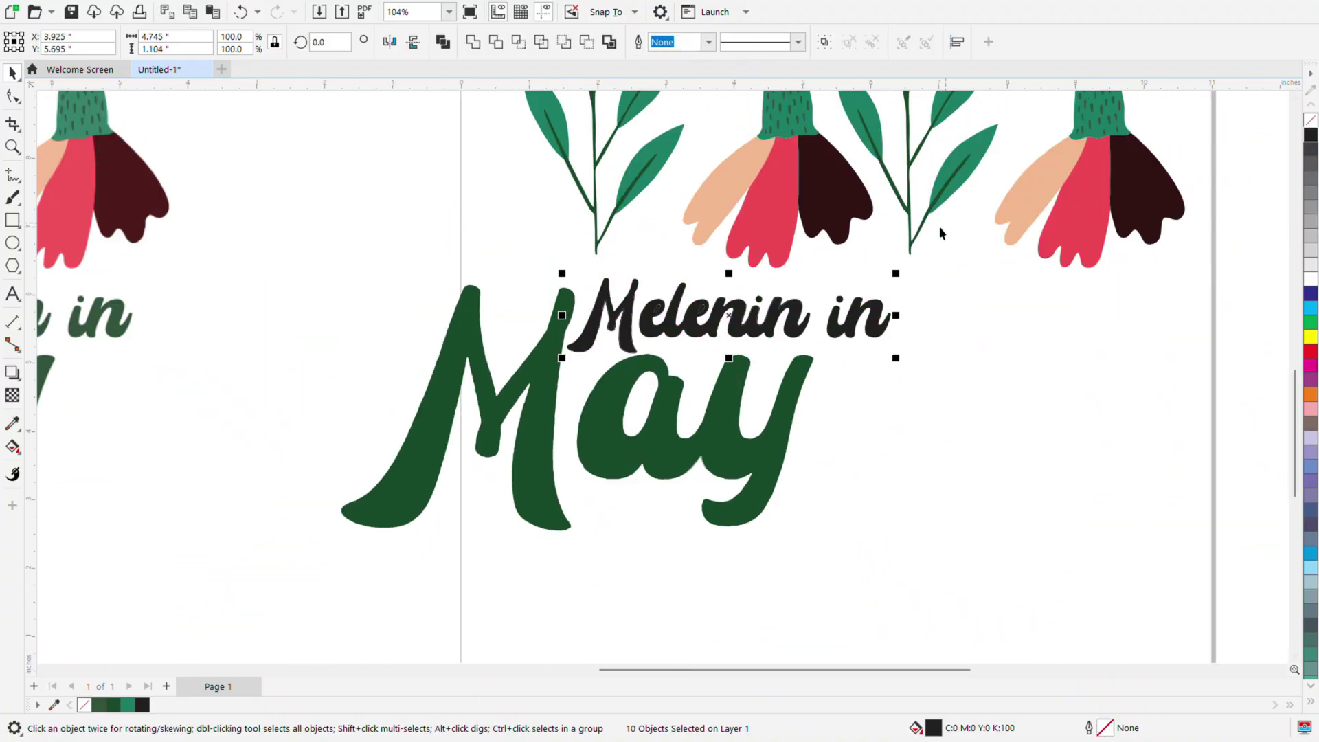
key("Escape")
scroll(670, 278, "up", 3)
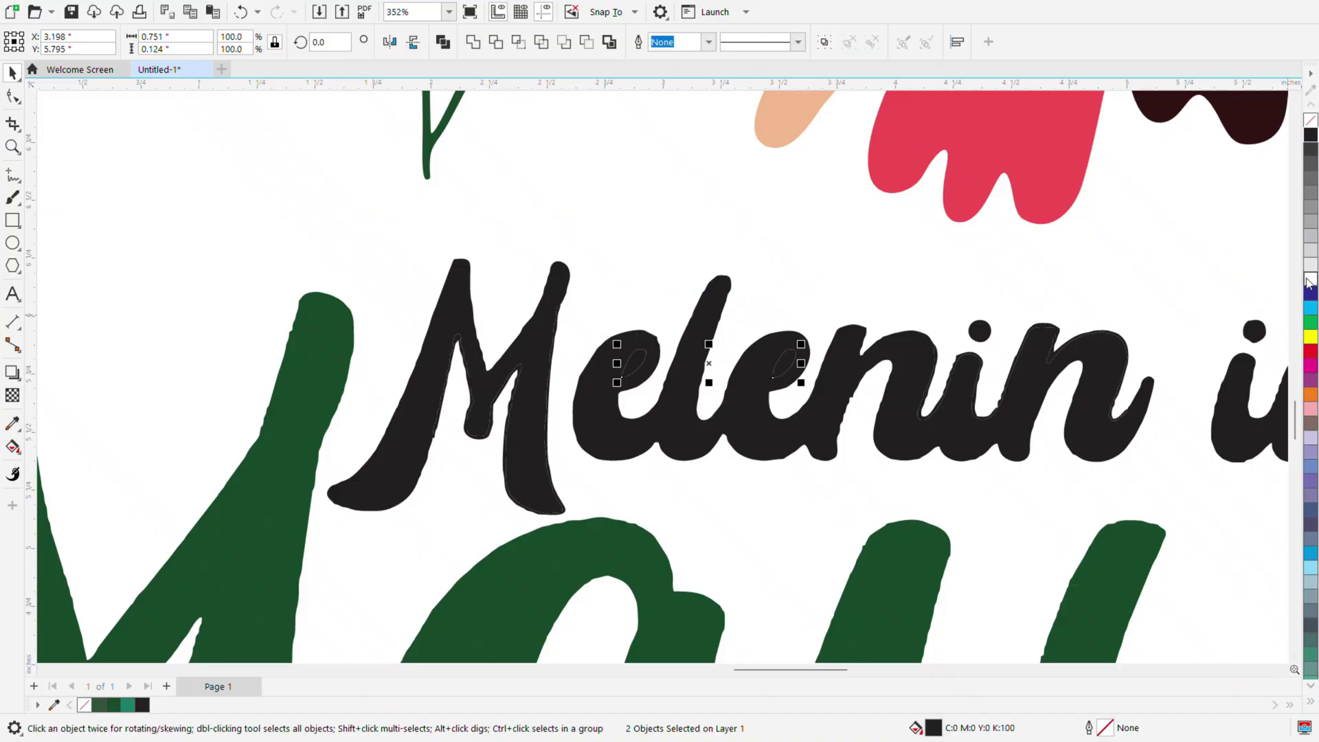
left_click(673, 261)
scroll(677, 262, "down", 2)
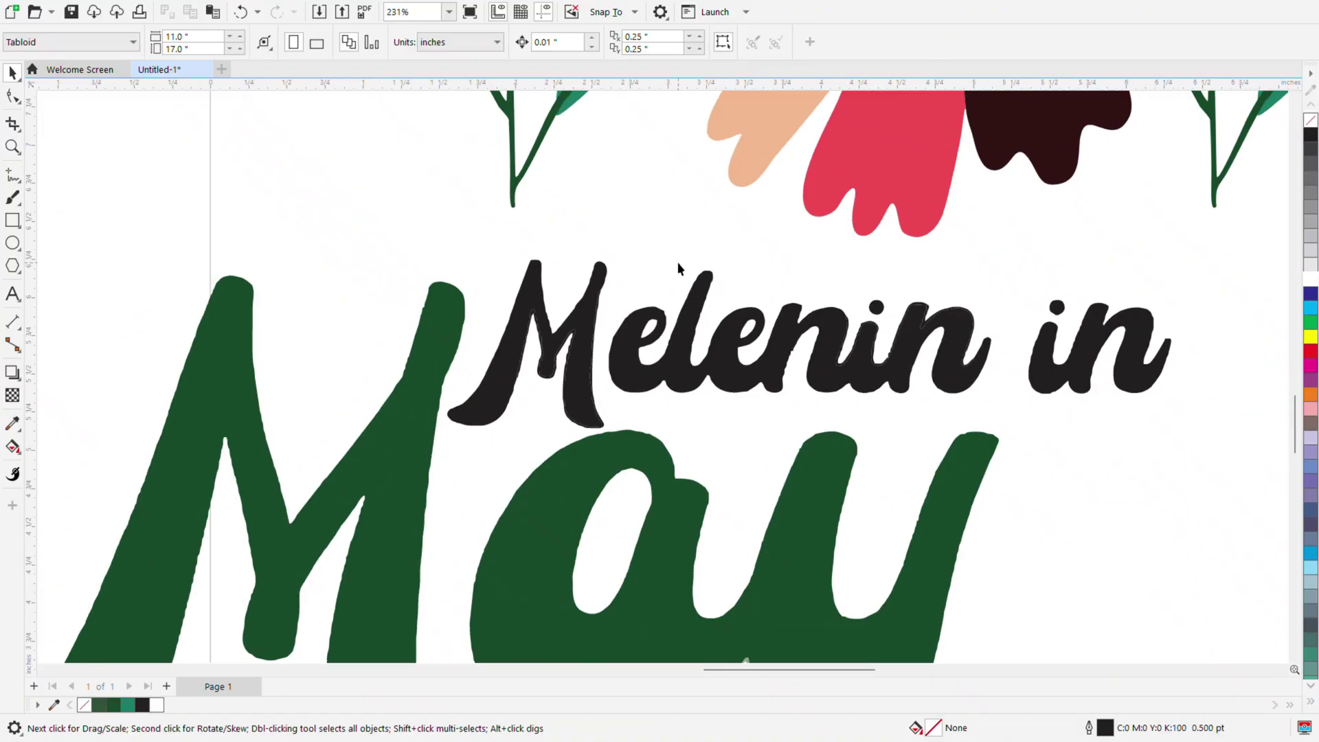
Delete the thin stray outline shape traced around the last "n" of Melenin.
scroll(893, 330, "up", 4)
left_click_drag(970, 311, 957, 224)
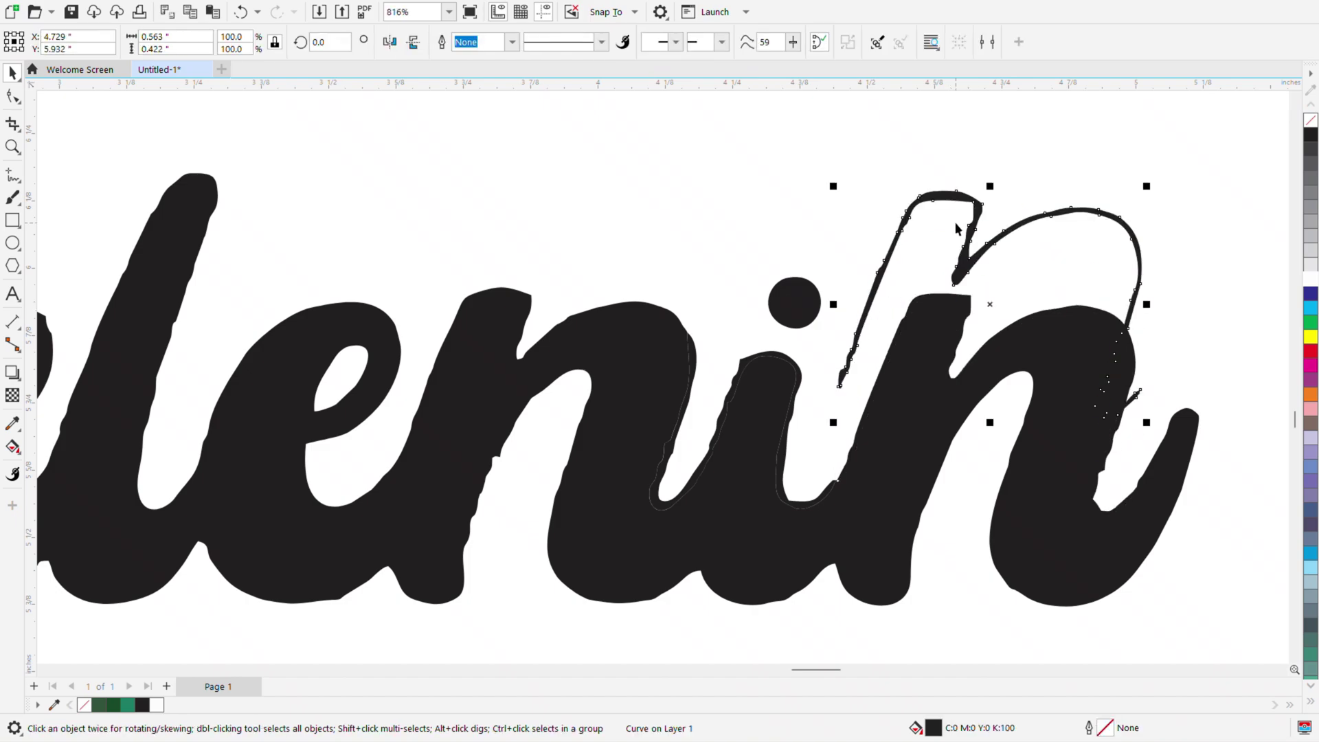
scroll(953, 228, "down", 2)
key("Delete")
left_click(876, 307)
key("Escape")
scroll(277, 323, "down", 4)
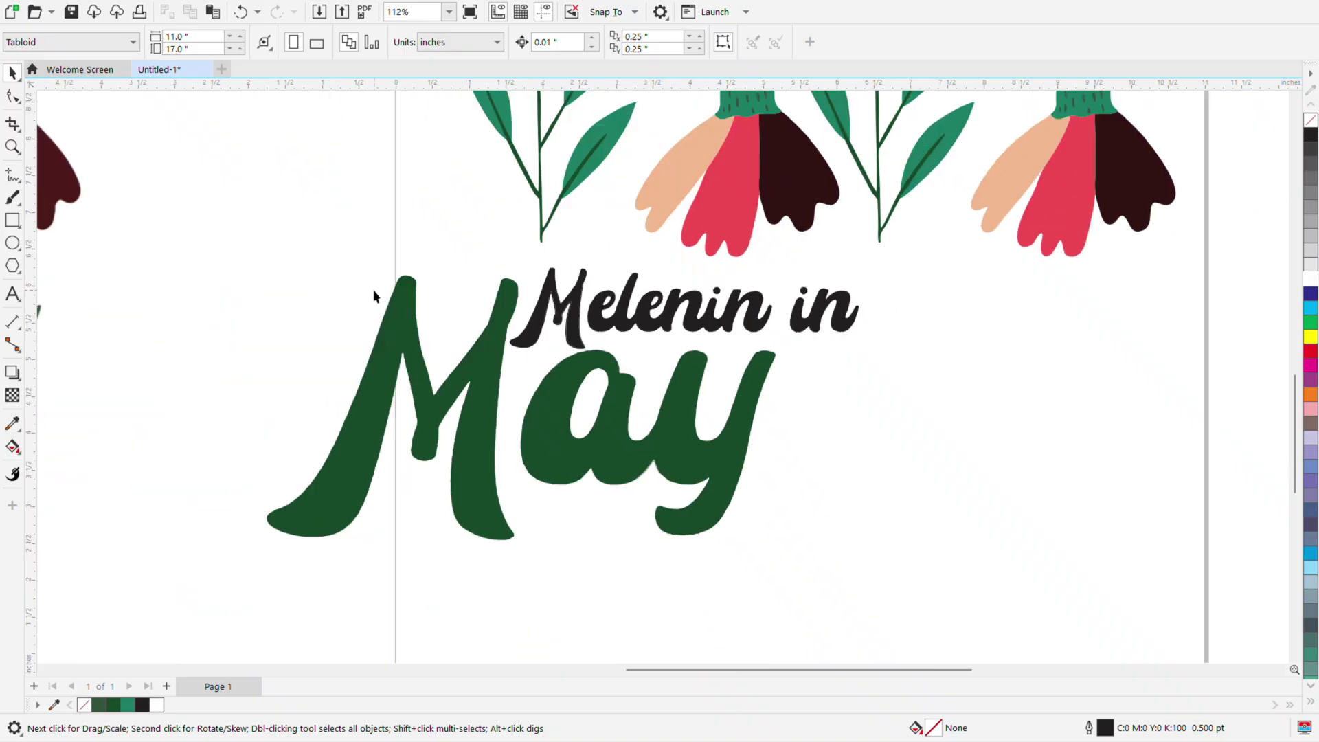
left_click_drag(863, 397, 864, 397)
left_click(473, 42)
key("Escape")
left_click_drag(145, 247, 760, 512)
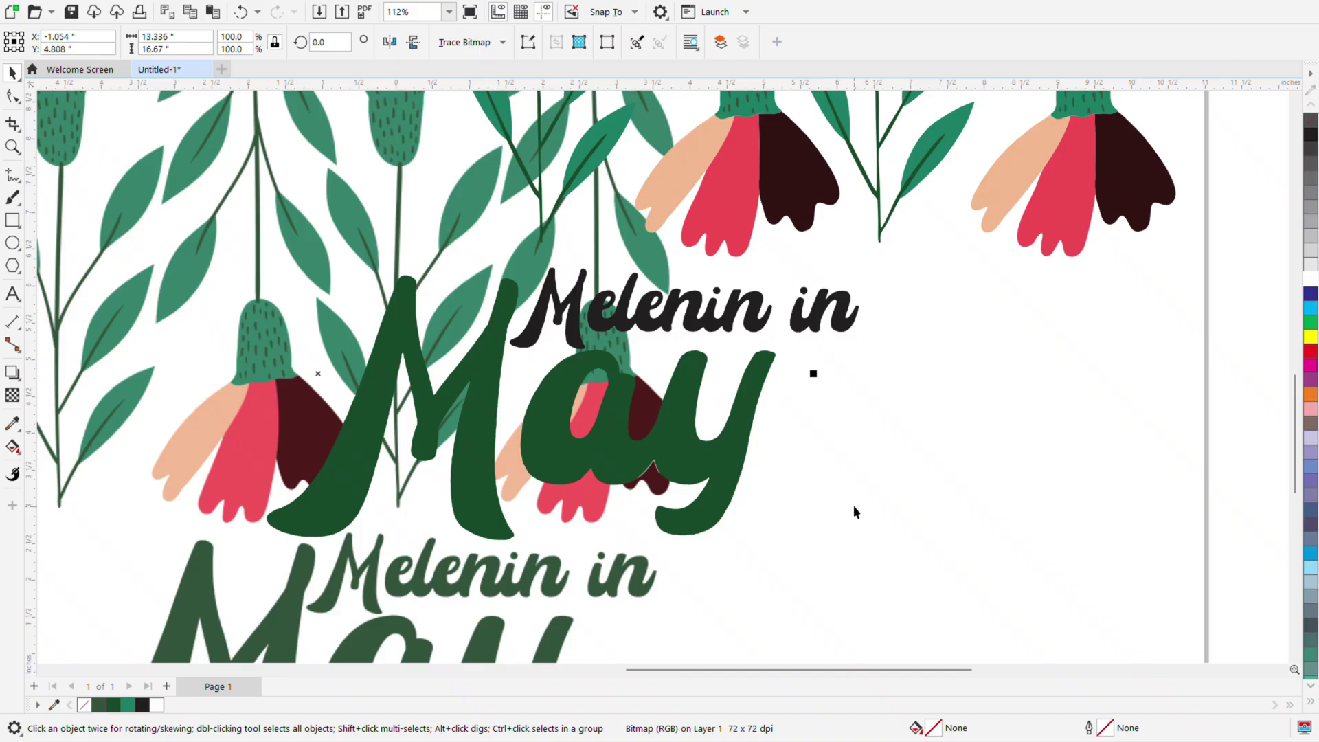
key("Delete")
Weld all the "Melenin in May" lettering shapes into one object and activate the Smooth tool.
left_click_drag(924, 592, 246, 261)
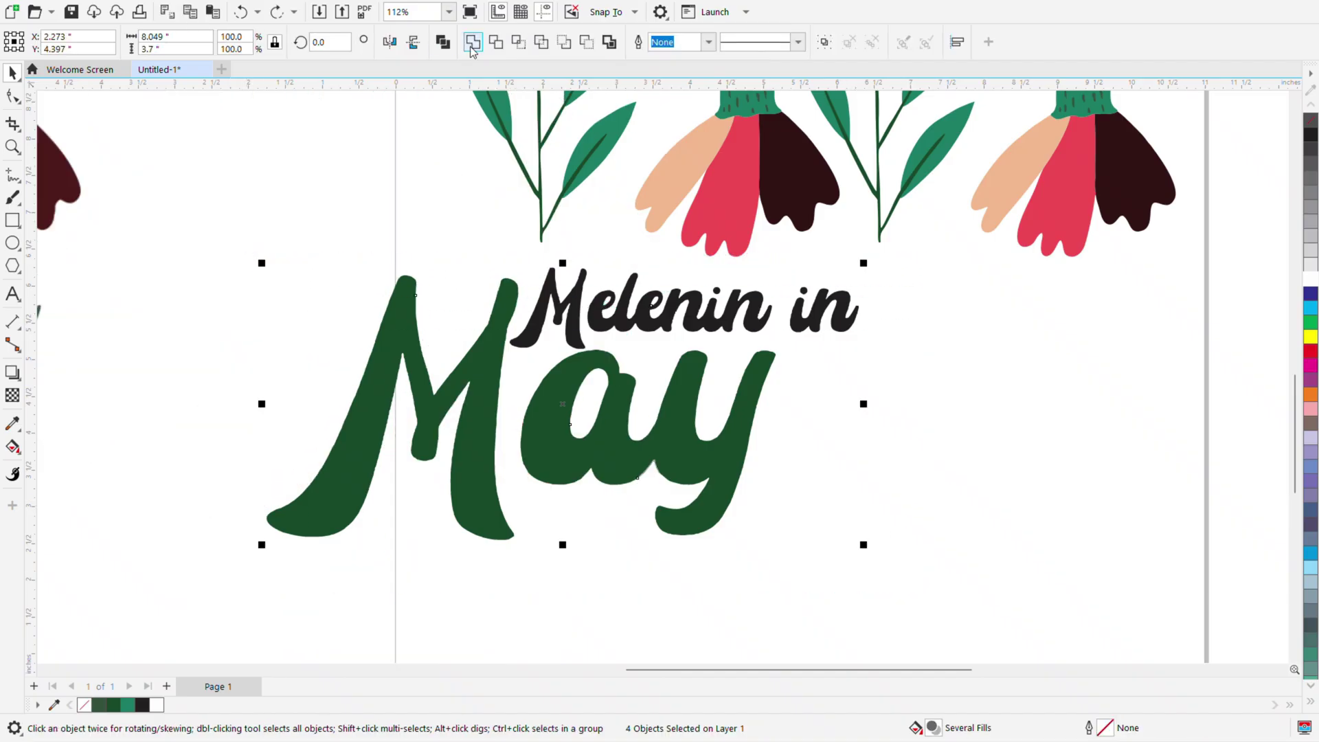
left_click(472, 47)
left_click(12, 96)
left_click(19, 103)
left_click(68, 117)
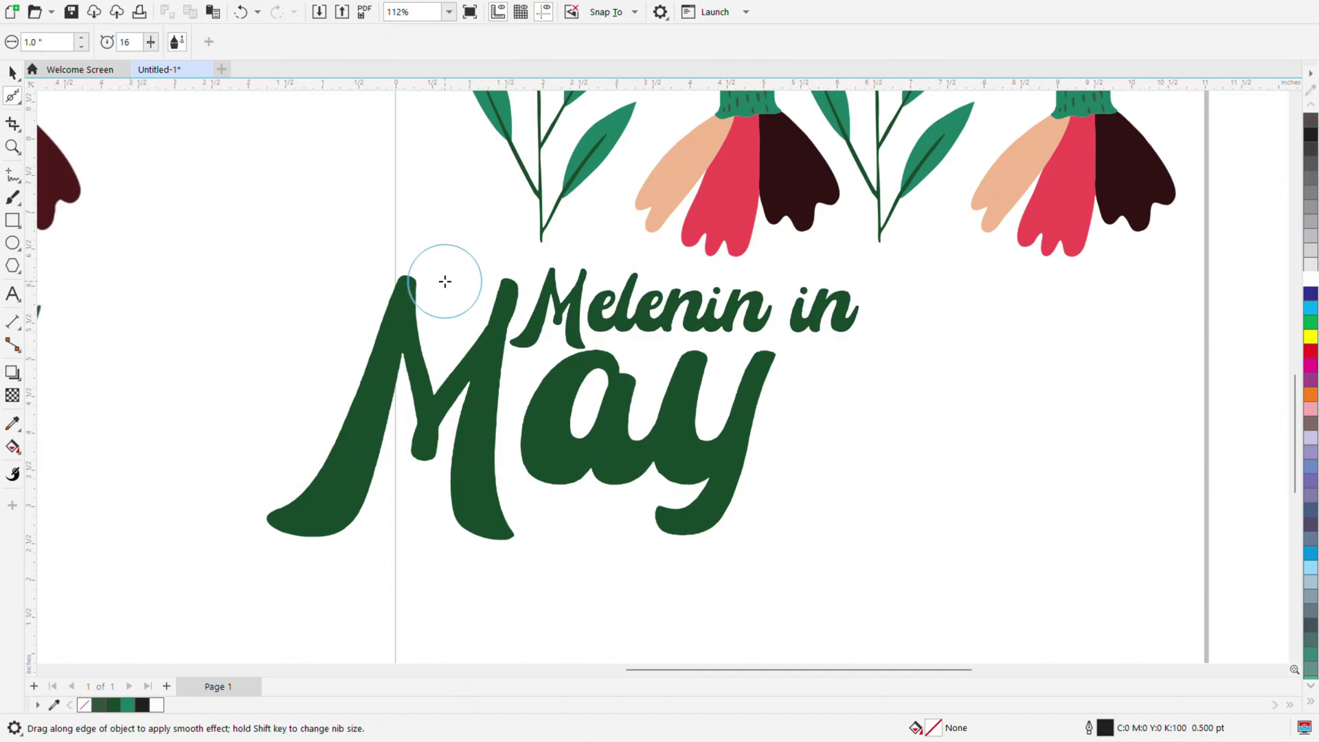
Smooth the jagged edges of the "M", first "e" and "l" of Melenin with a 1.0-inch Smooth nib.
scroll(496, 295, "up", 2)
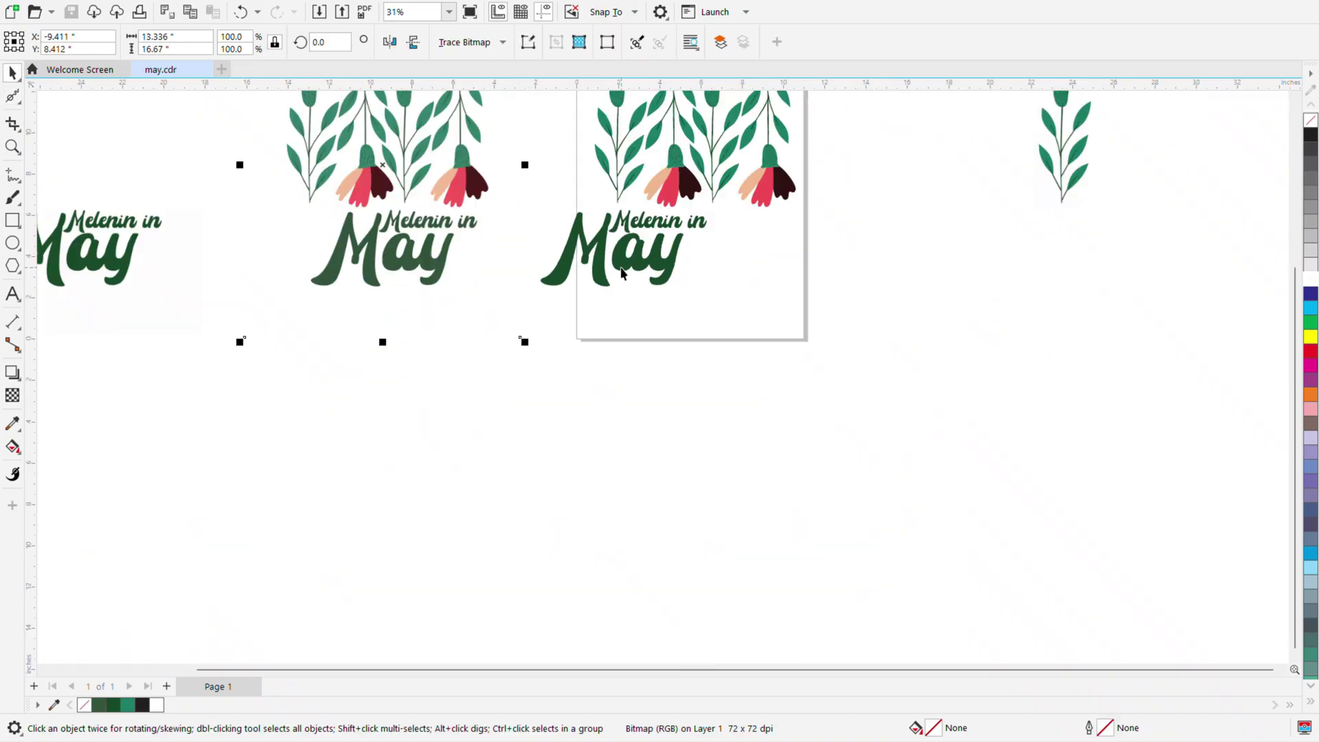
scroll(619, 274, "up", 2)
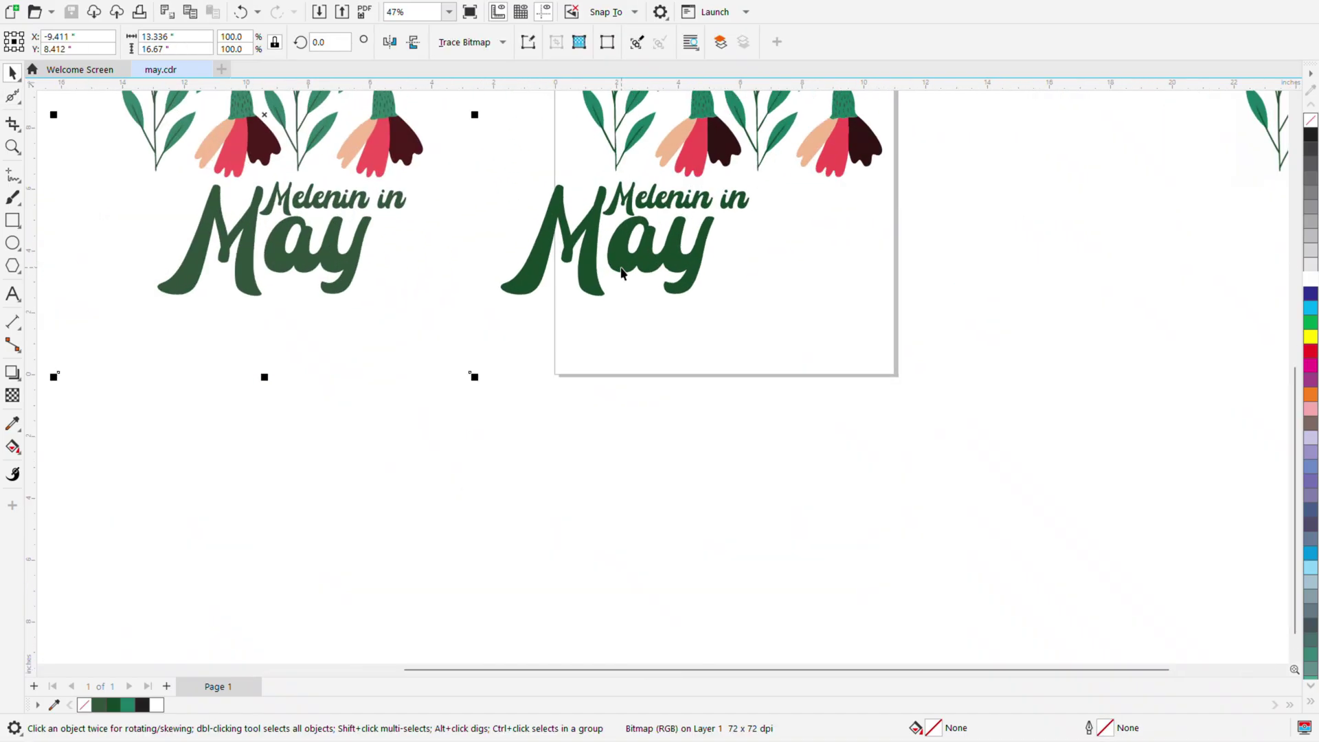
scroll(622, 274, "down", 2)
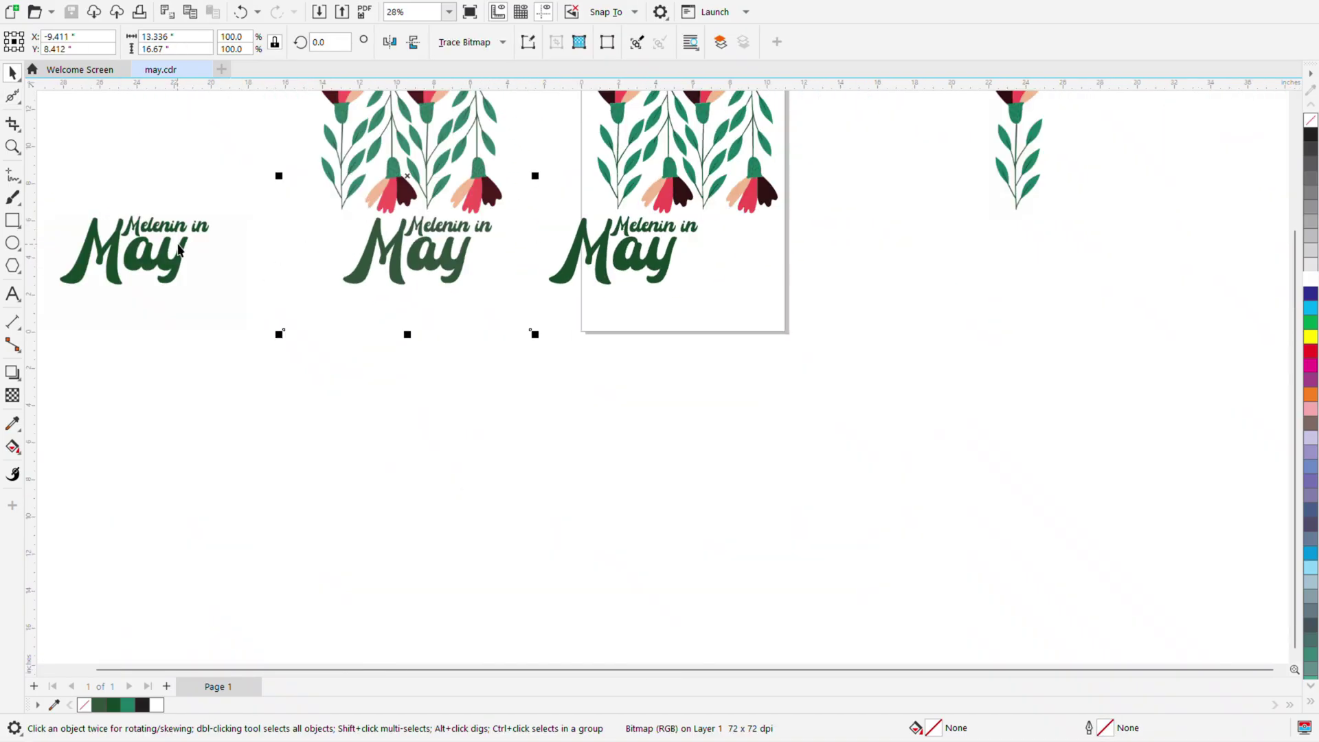
scroll(582, 270, "up", 4)
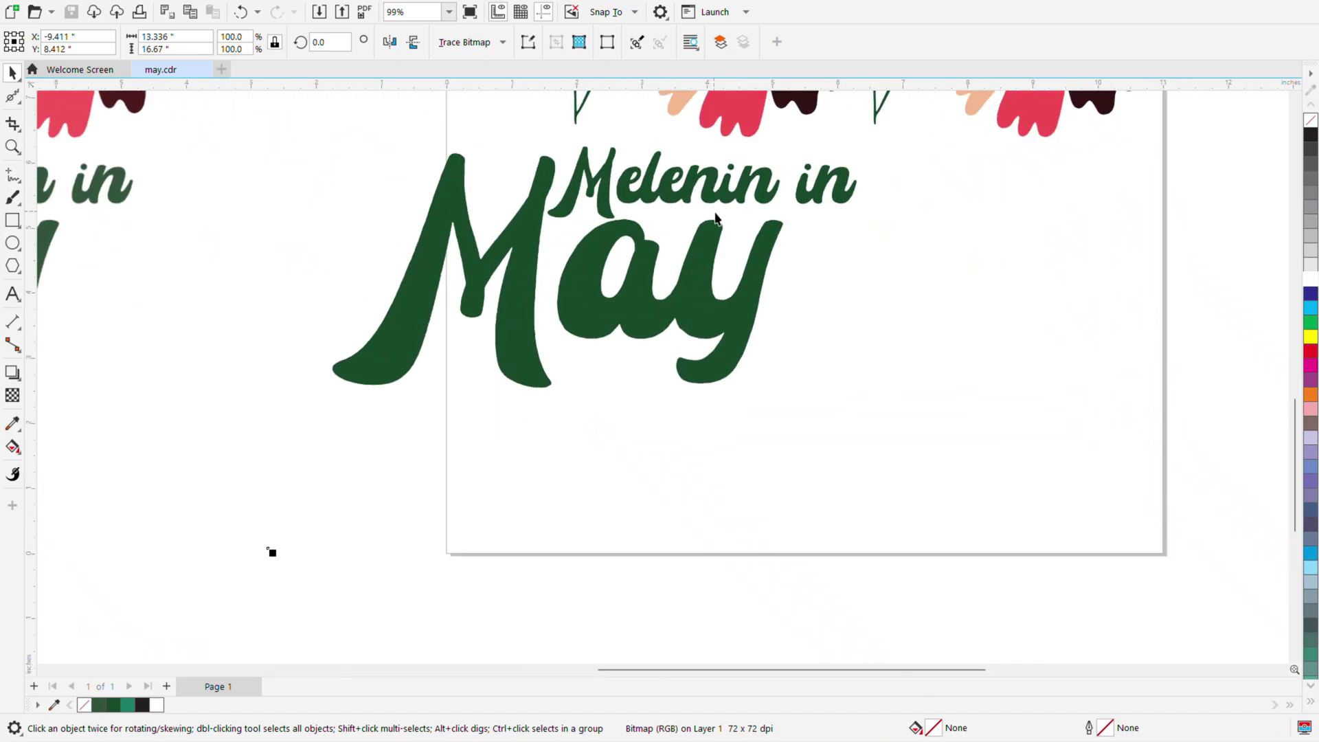
scroll(718, 198, "up", 2)
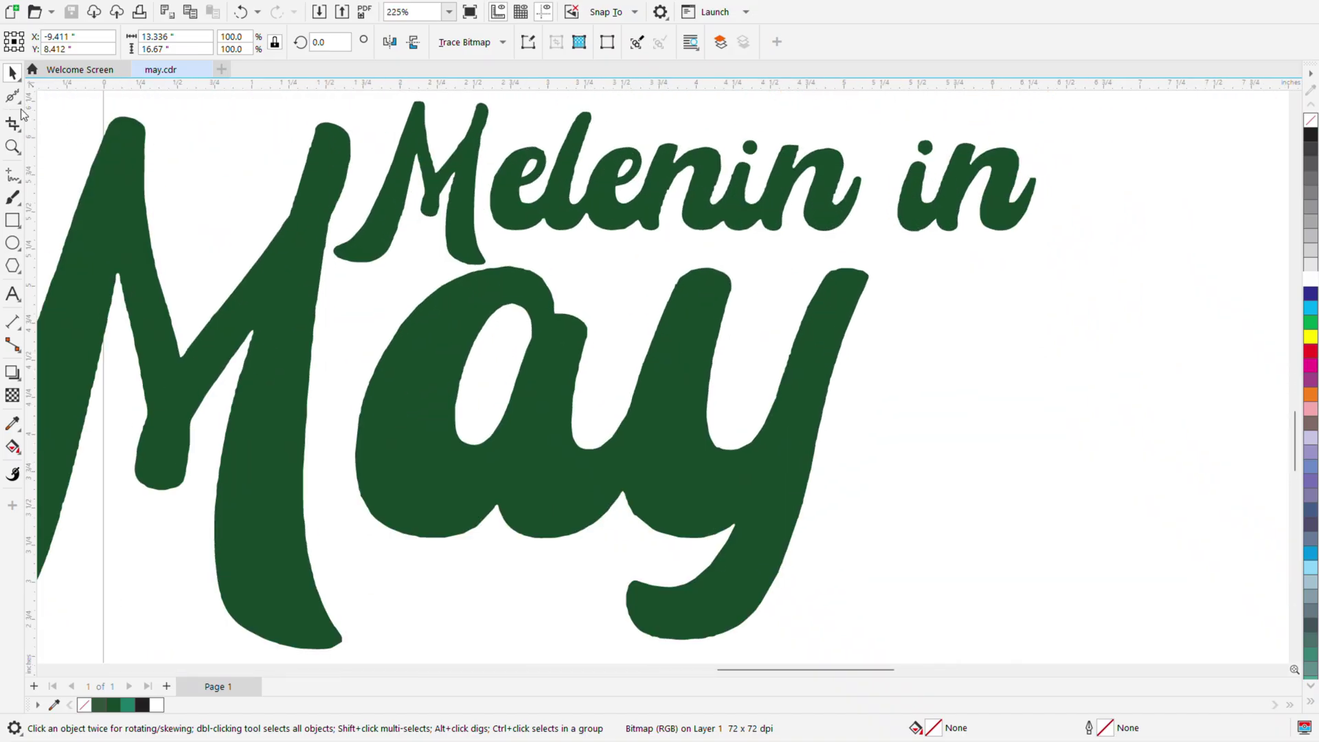
left_click(12, 96)
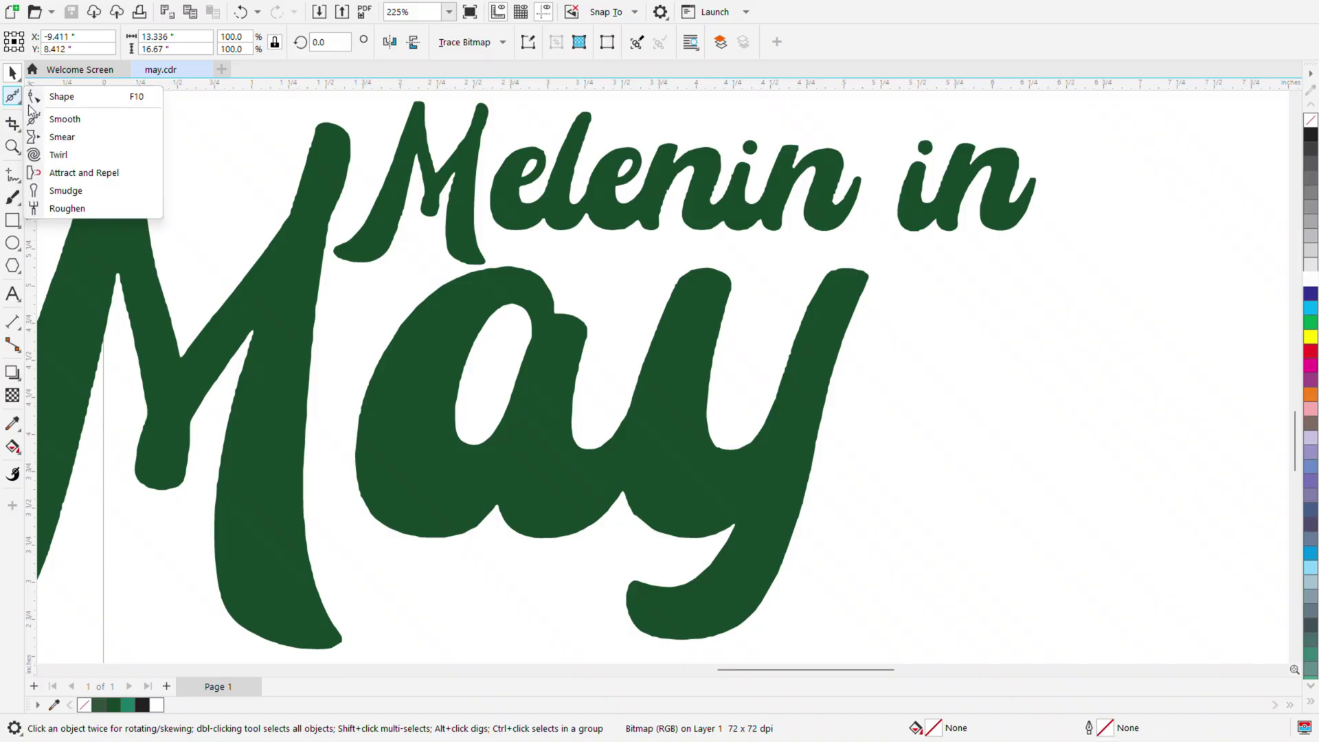
left_click(63, 118)
scroll(423, 143, "up", 1)
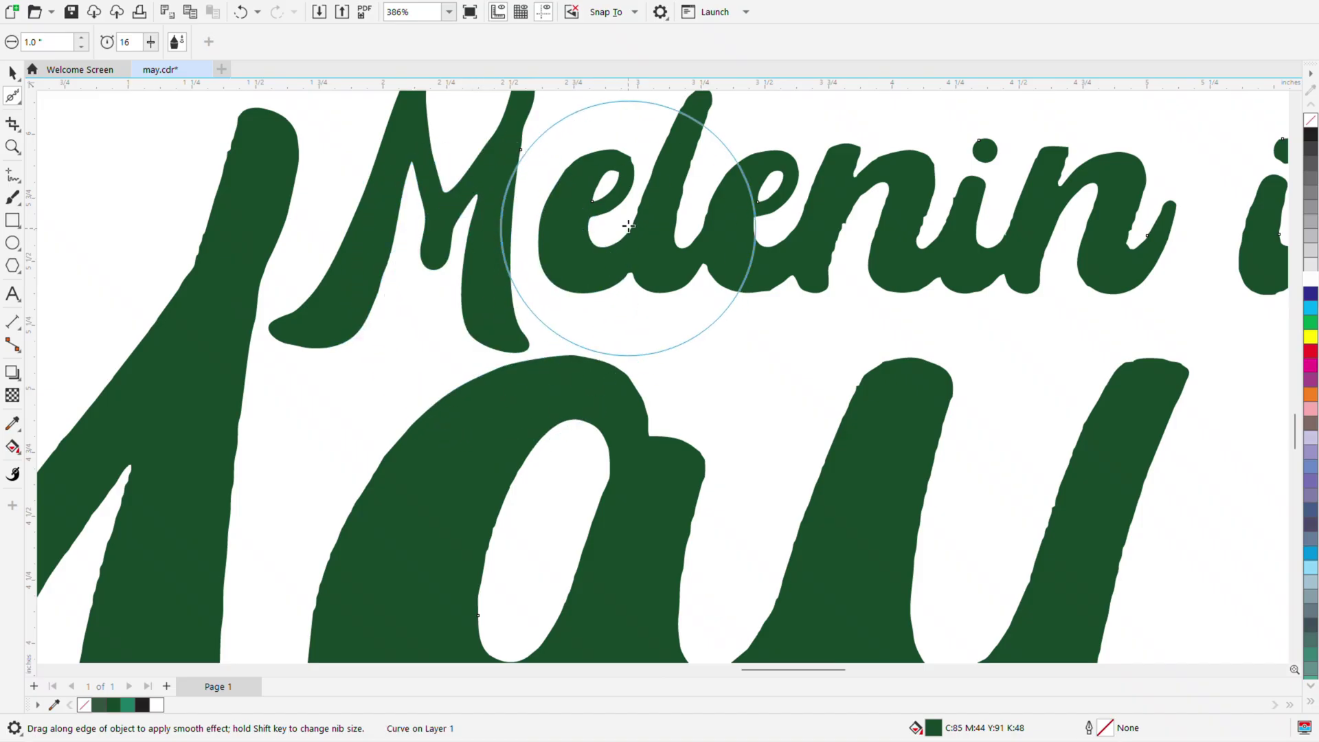
scroll(602, 166, "up", 3)
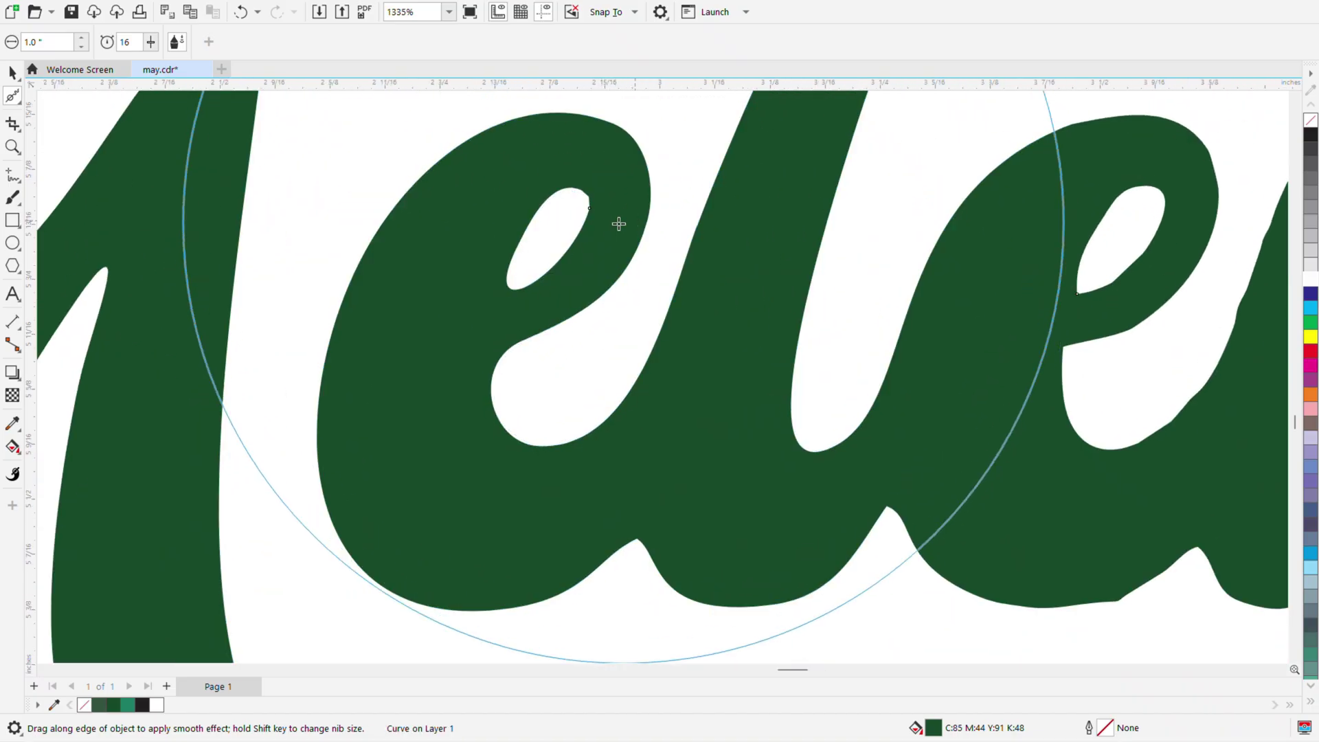
scroll(528, 239, "down", 1)
scroll(619, 220, "down", 1)
Smooth the jagged edges of the second "e", the first "n" and the adjoining "i" of Melenin.
scroll(735, 206, "up", 3)
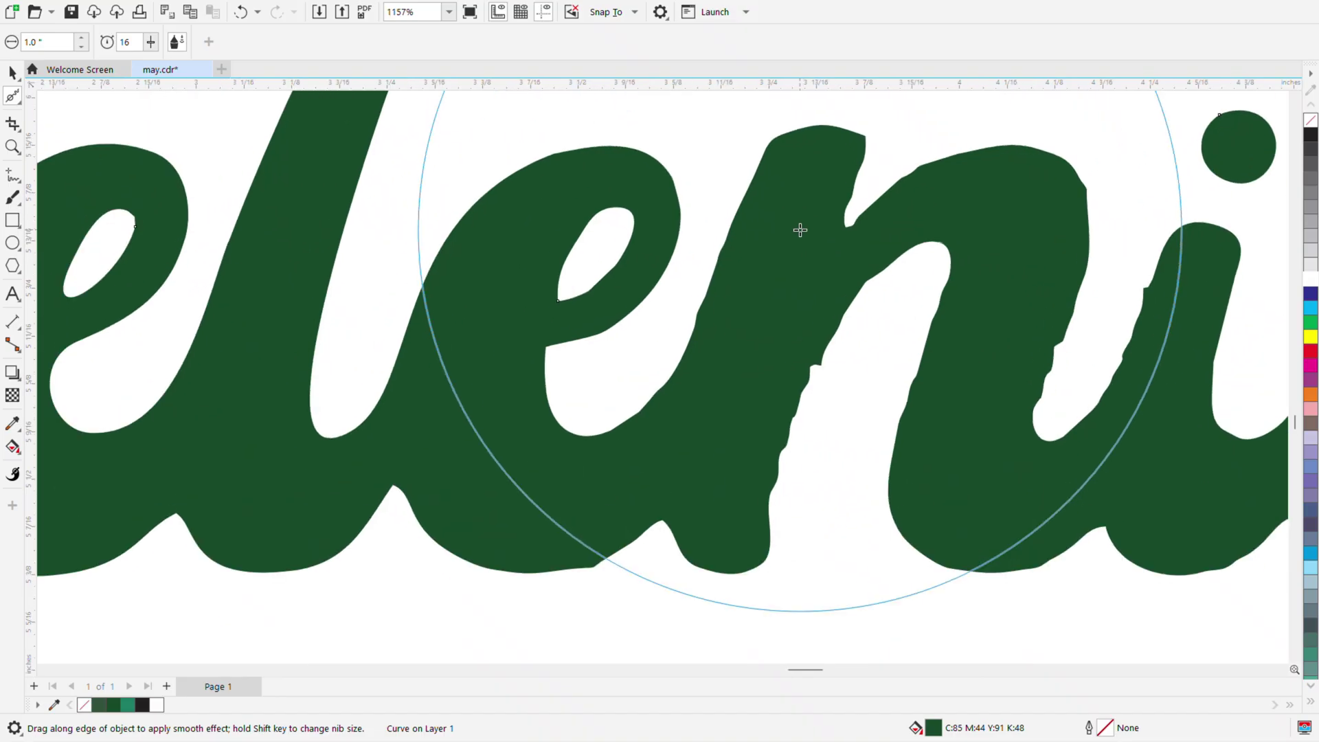
mouse_move(430, 442)
left_mouse_down()
mouse_move(430, 415)
mouse_move(443, 412)
left_mouse_up()
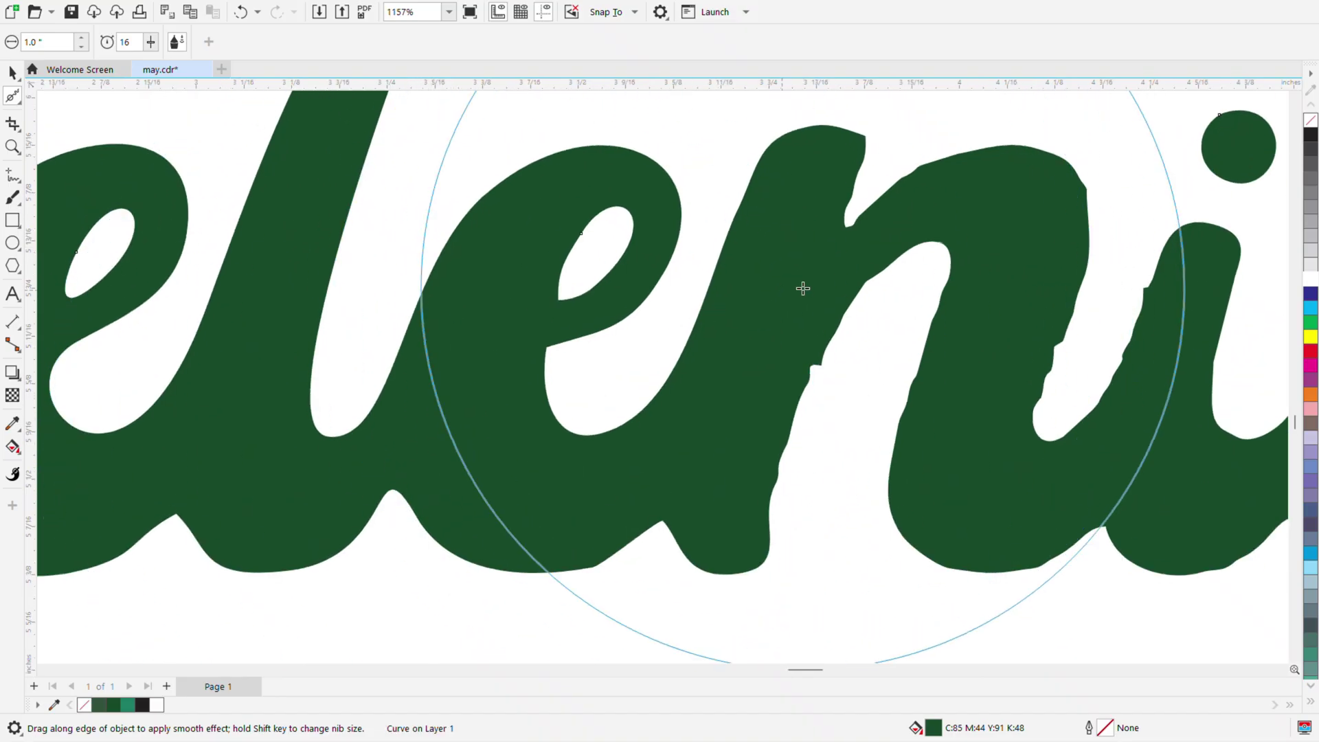
left_click_drag(827, 400, 816, 410)
left_click(816, 407)
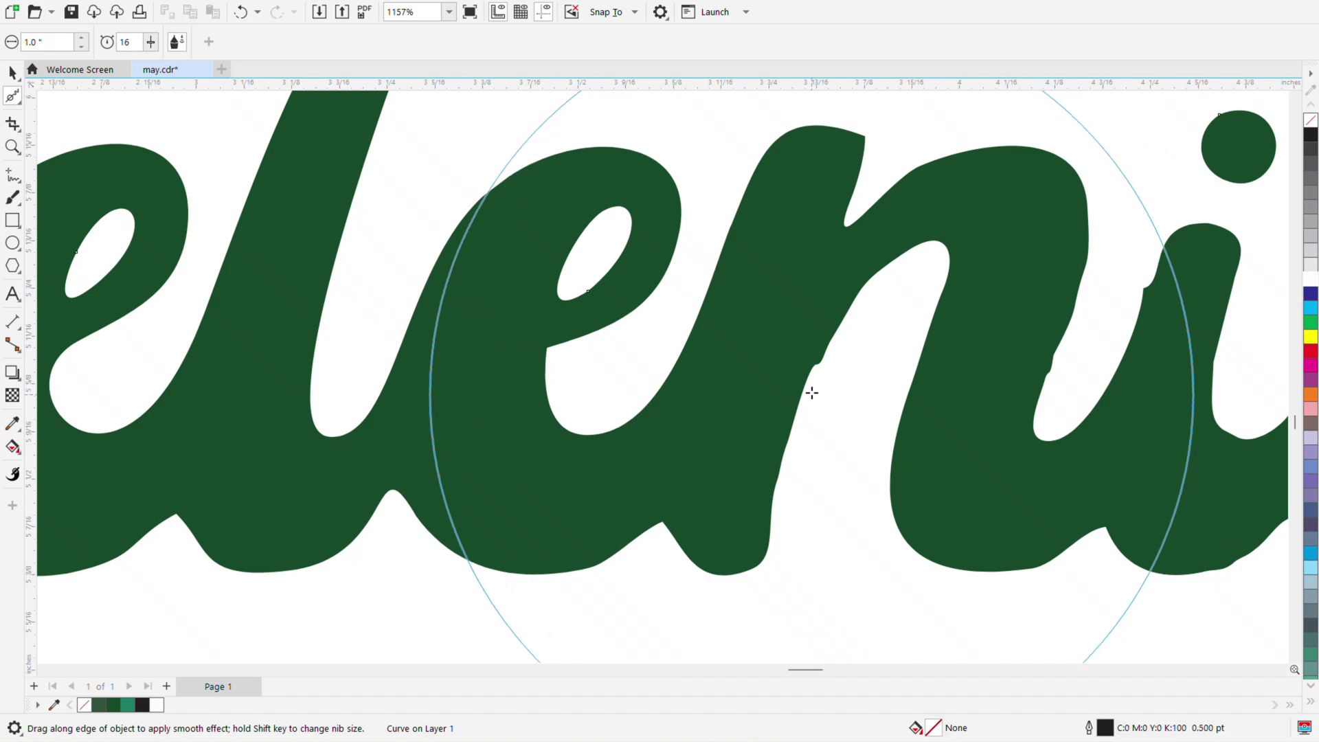
scroll(827, 353, "down", 3)
scroll(936, 353, "up", 3)
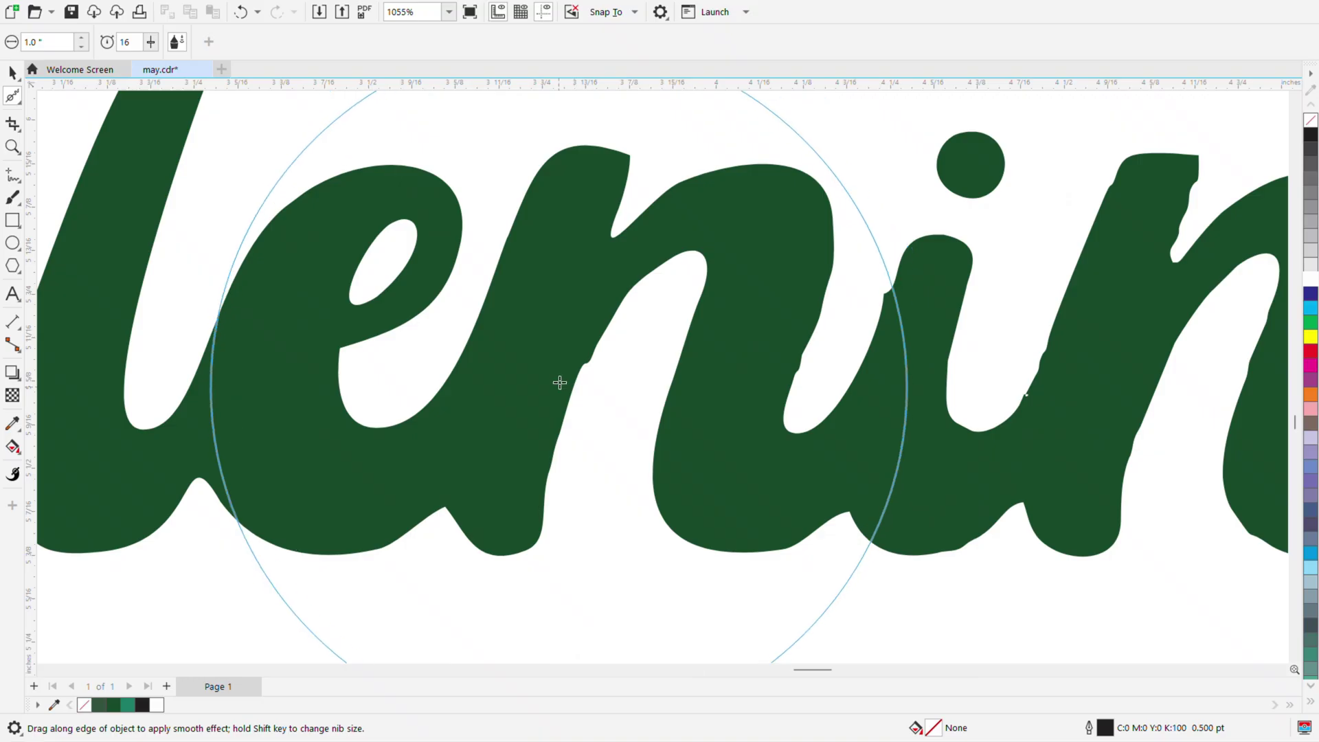
left_click(582, 316)
Smooth the edges of the last "n" of Melenin and the whole word "in".
scroll(578, 319, "down", 3)
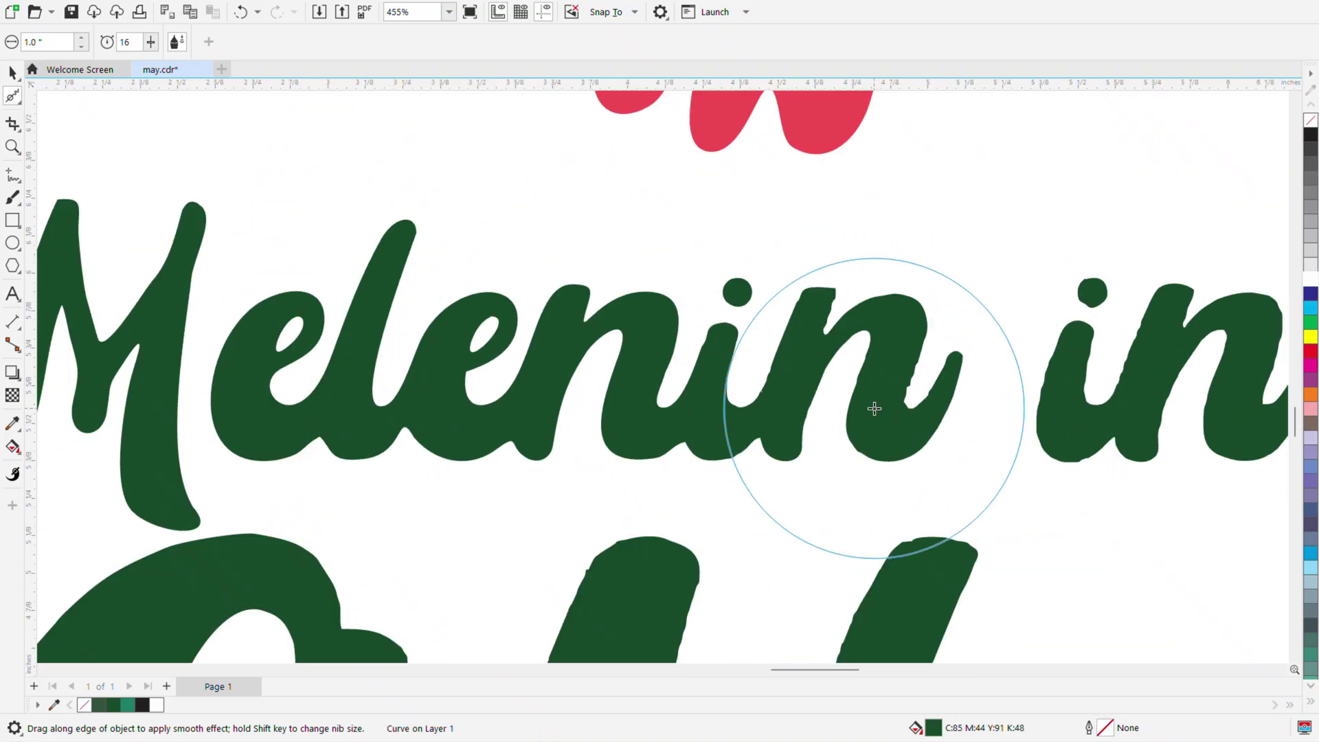
scroll(672, 383, "down", 3)
scroll(1104, 354, "up", 5)
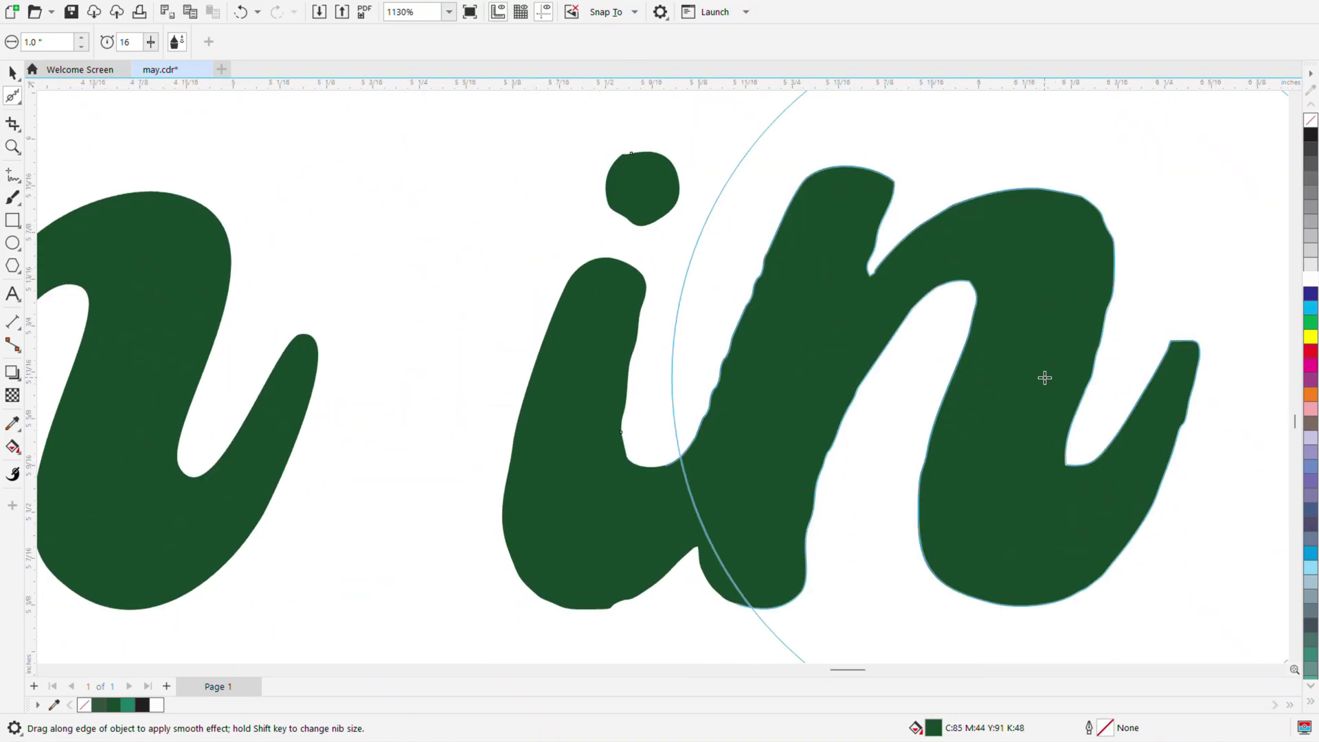
scroll(598, 374, "down", 8)
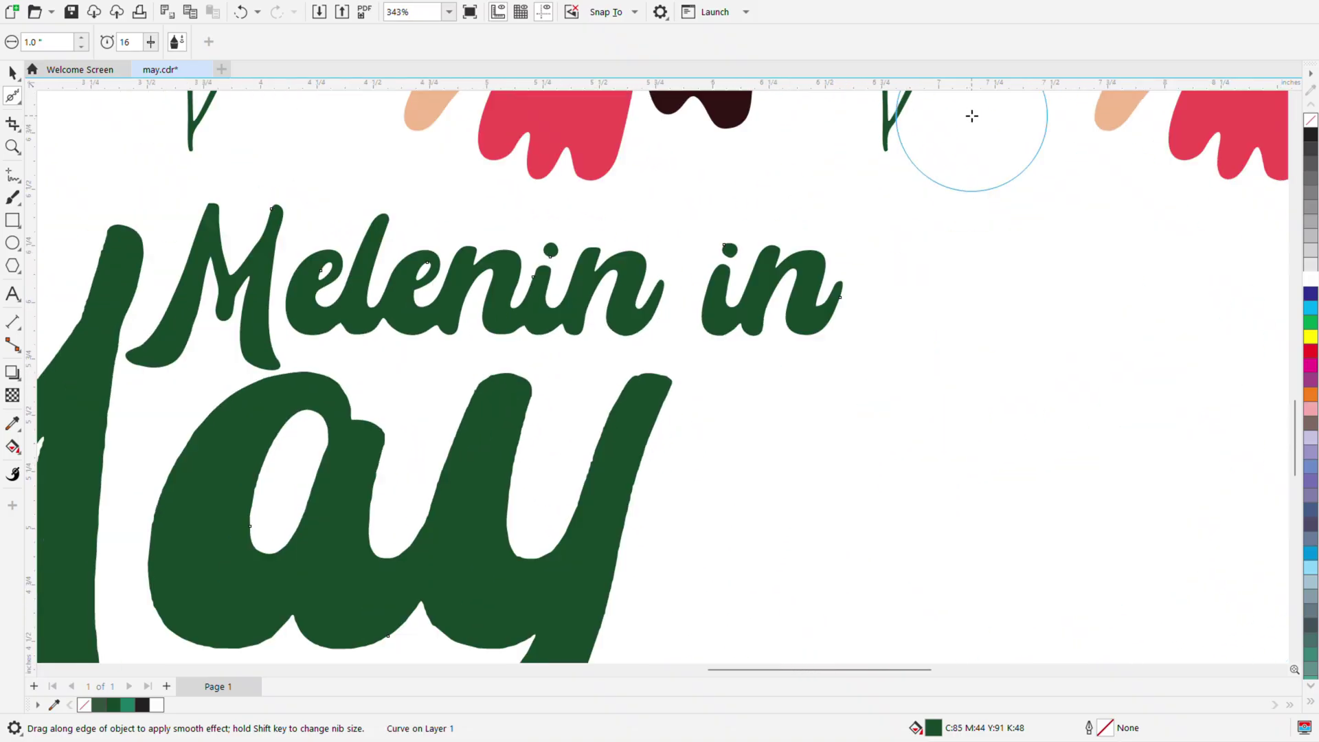
Smooth the upper strokes of the "y" and the outer and inner contours of the "a" in May.
scroll(771, 320, "up", 3)
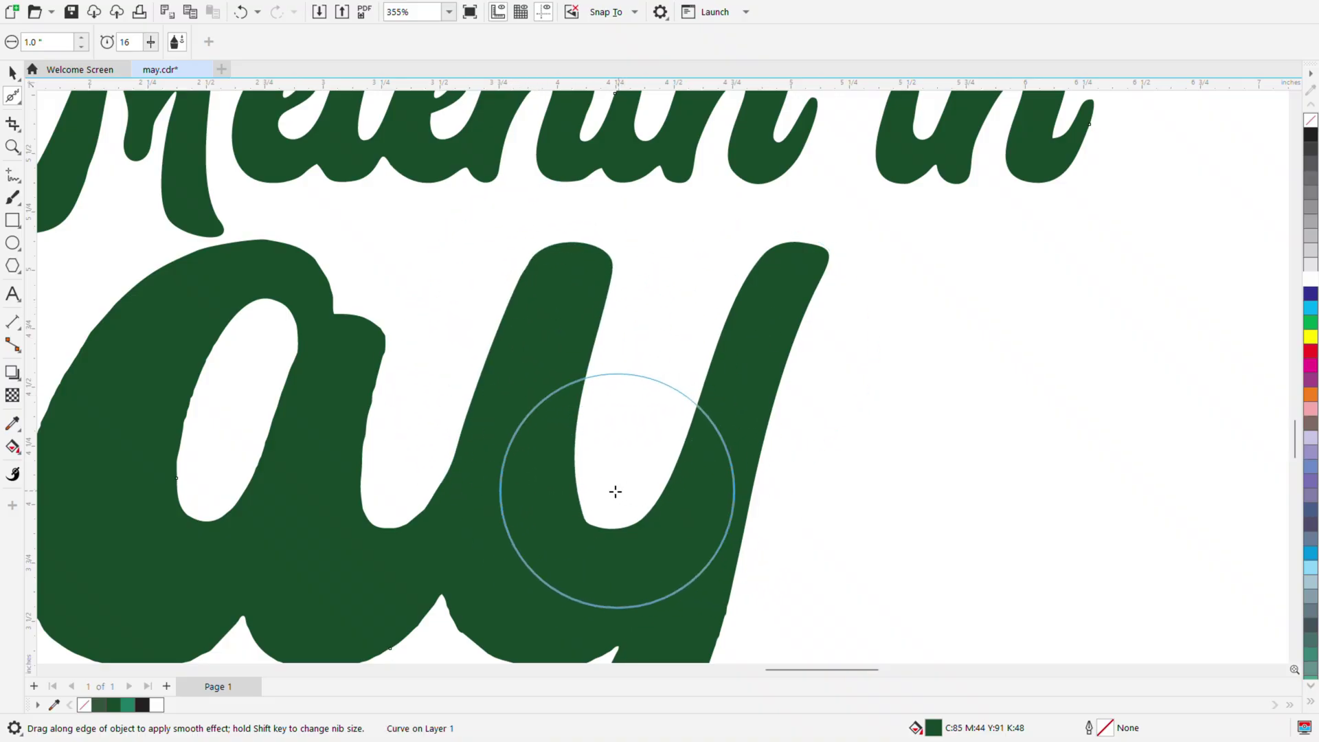
scroll(615, 492, "down", 2)
scroll(480, 605, "up", 3)
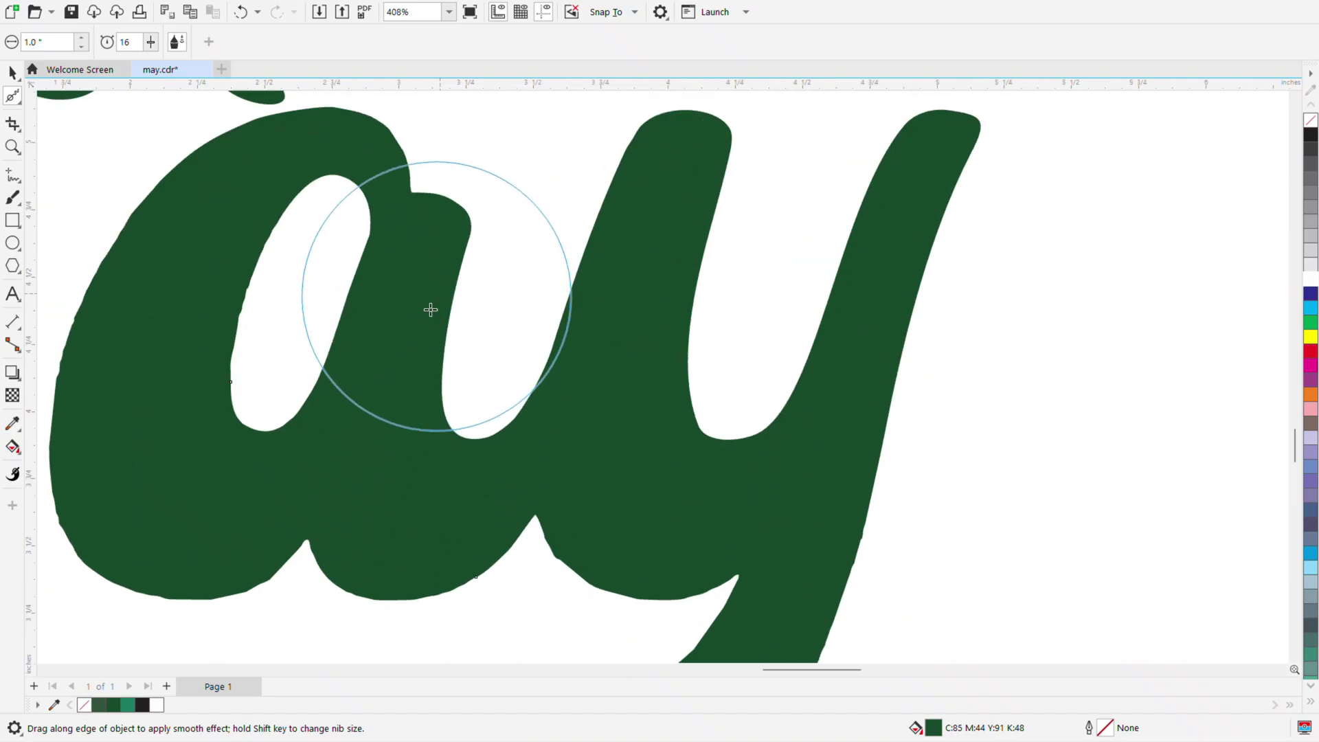
scroll(458, 303, "down", 1)
scroll(330, 284, "up", 3)
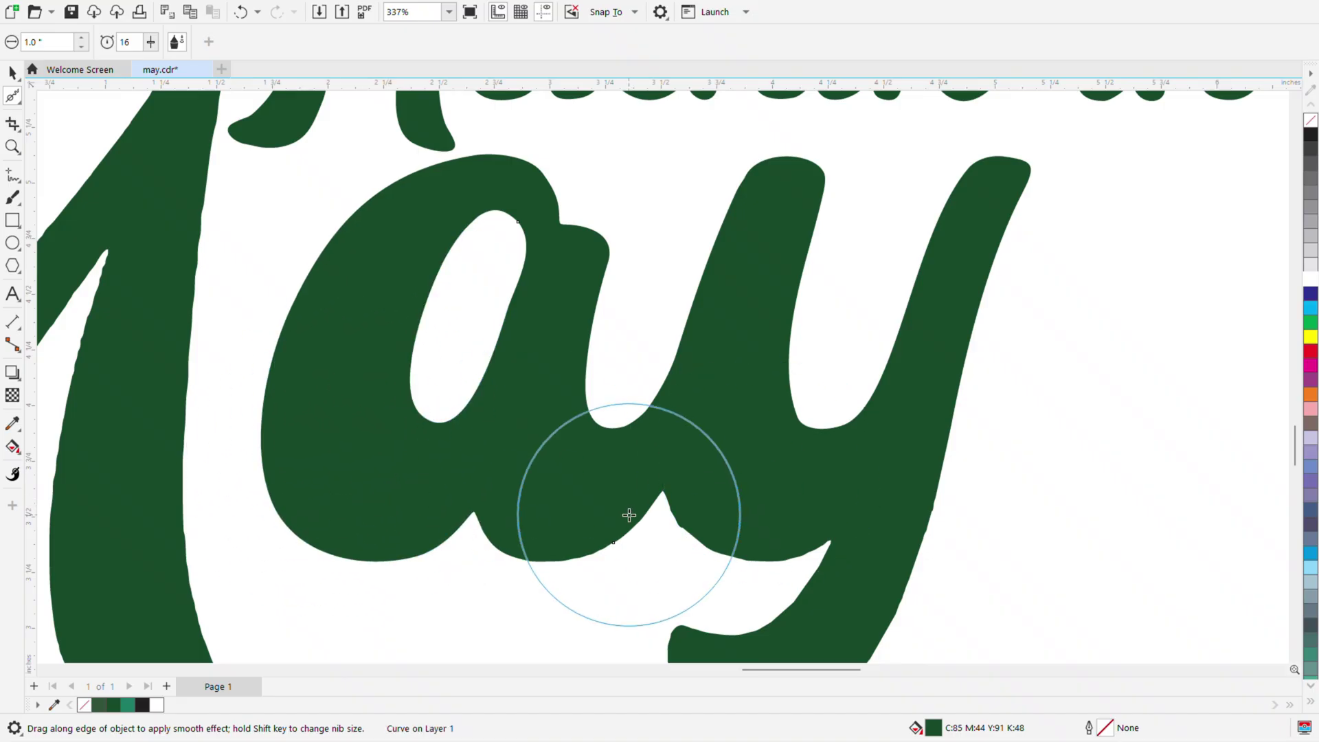
Smooth the lower edges joining the "a" and "y" in May, including the curled tail of the "y".
scroll(770, 571, "down", 3)
scroll(710, 609, "up", 3)
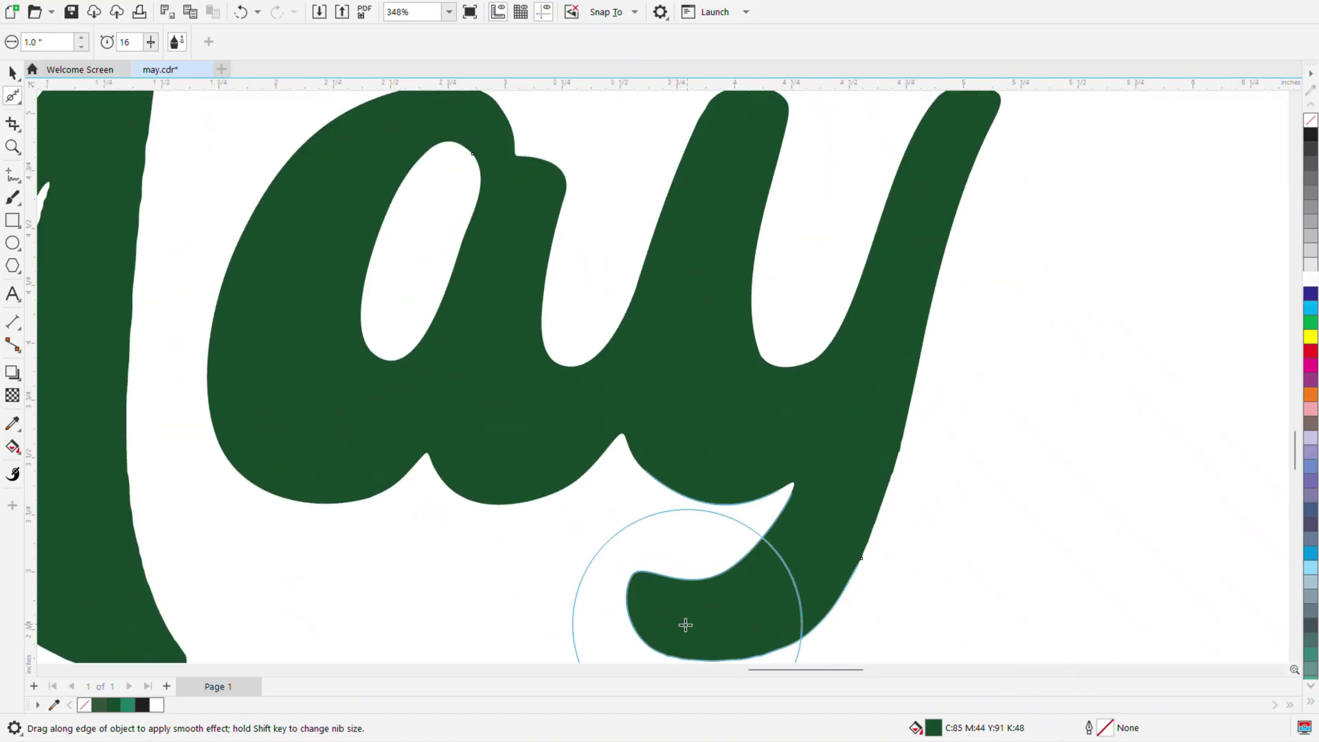
scroll(830, 544, "down", 2)
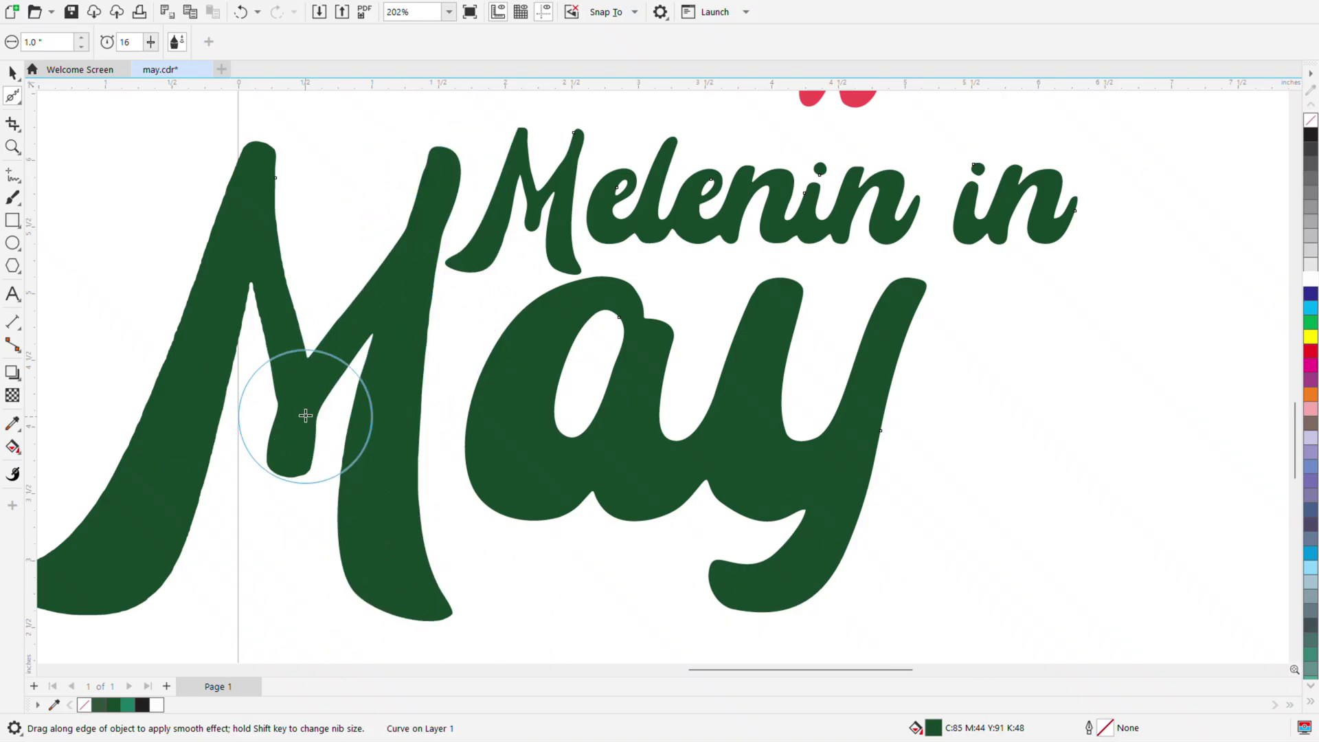
scroll(306, 417, "down", 3)
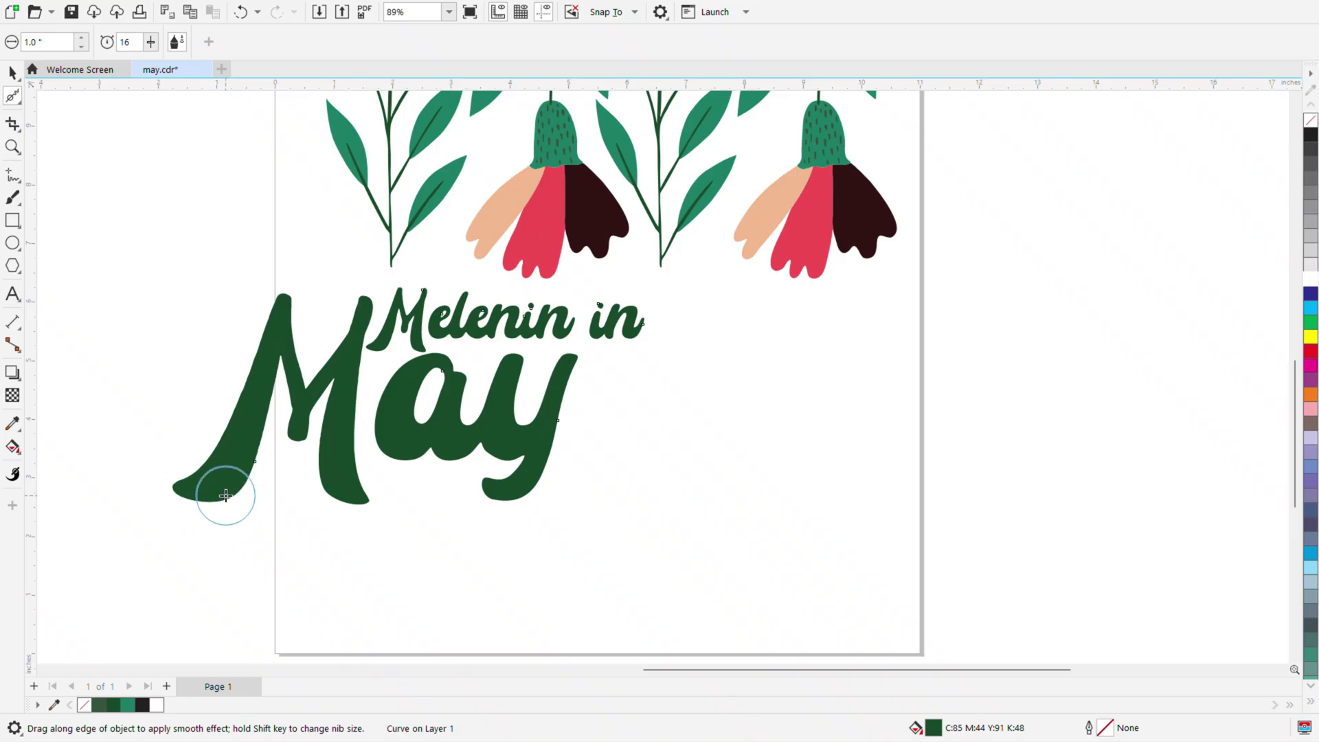
scroll(226, 495, "down", 3)
left_click(11, 71)
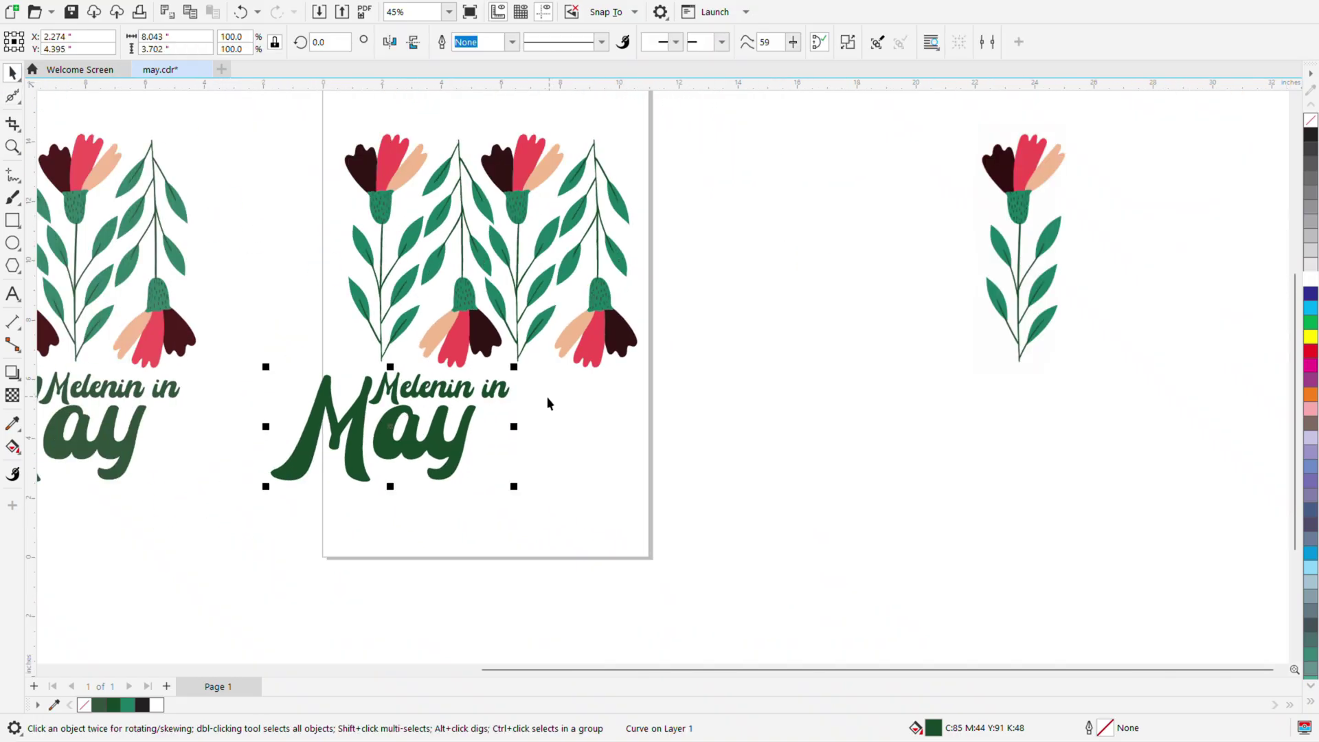
left_click(527, 423)
scroll(527, 424, "down", 1)
scroll(579, 454, "up", 1)
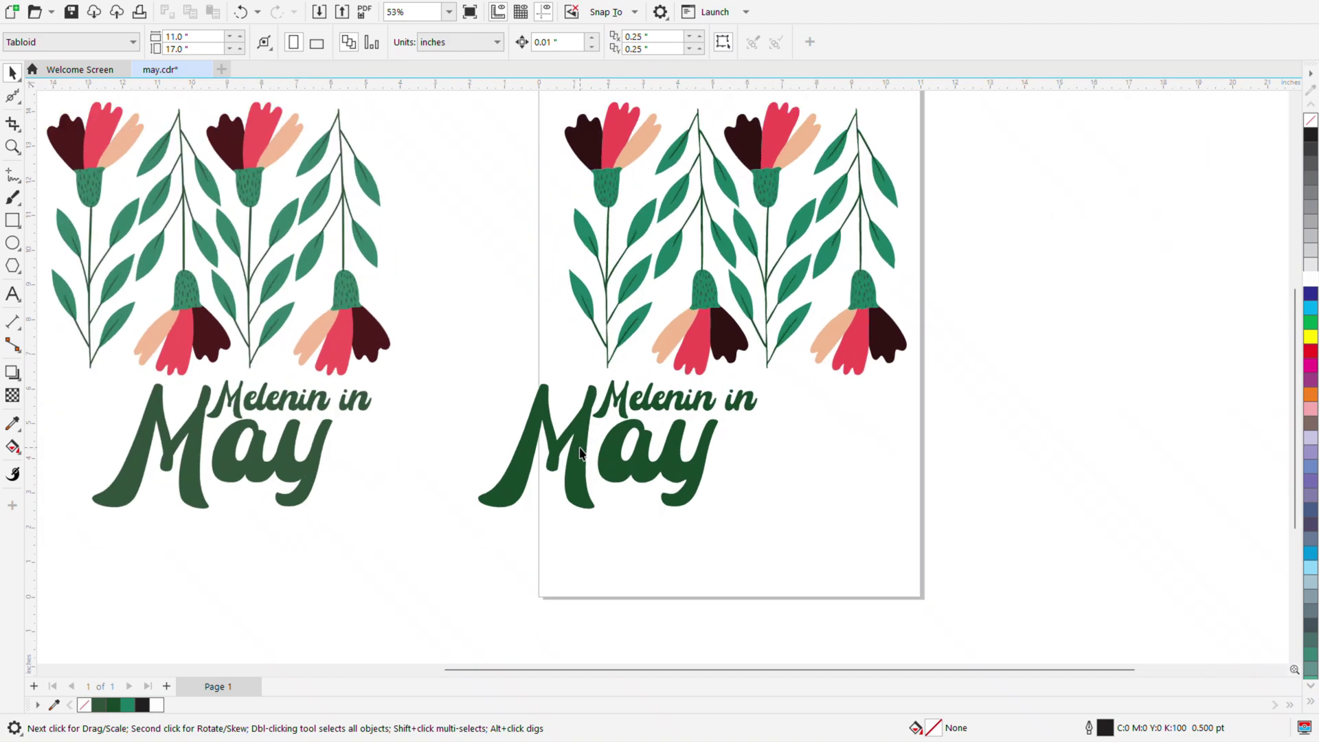
scroll(551, 440, "down", 2)
left_click(303, 301)
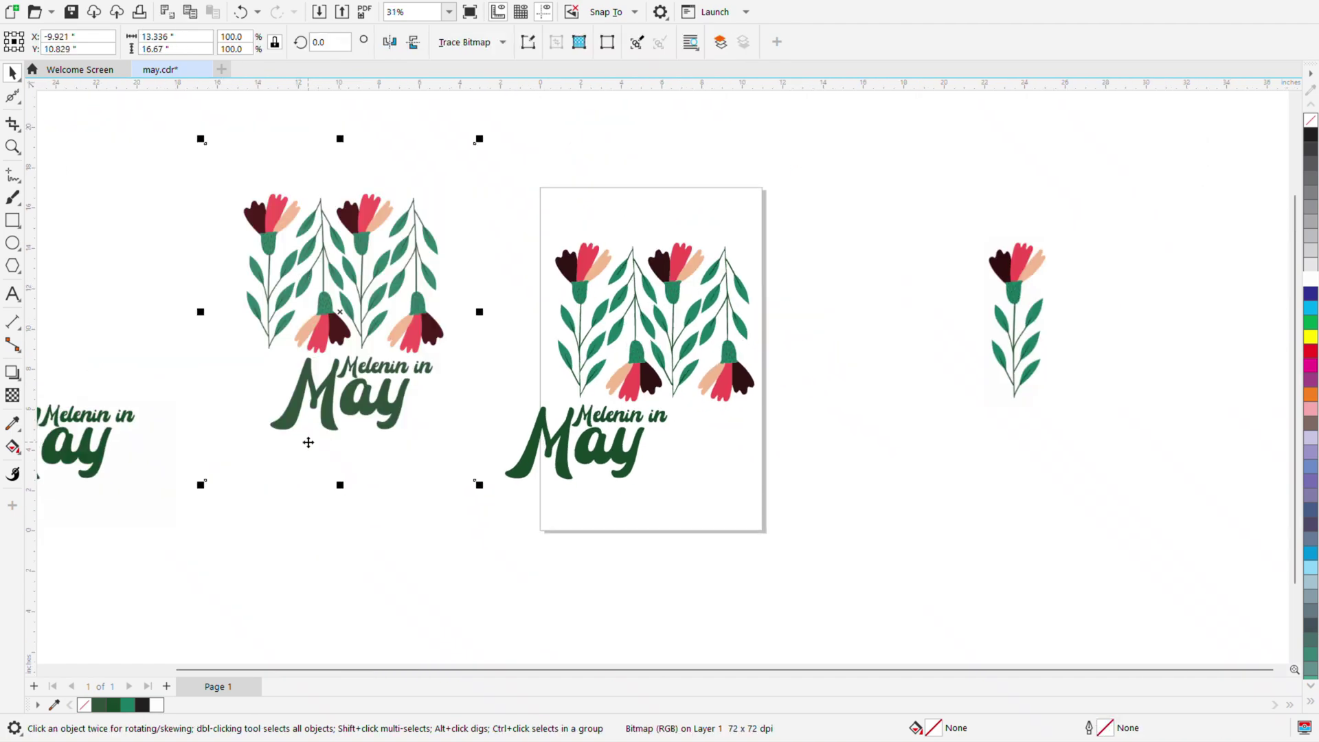
key("ctrl+z")
left_click(758, 451)
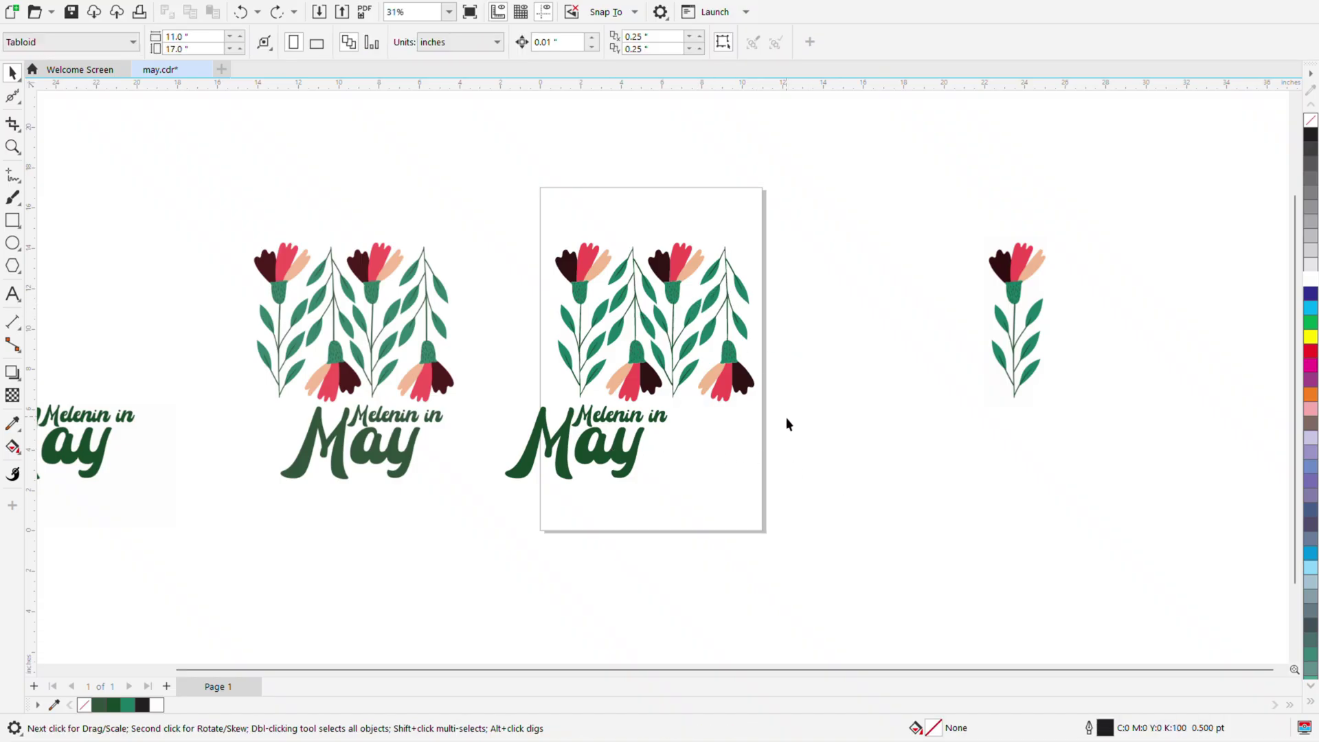
Group the four vector flower and leafy stem copies on the page.
left_click_drag(547, 229, 550, 256)
left_click_drag(813, 399, 812, 403)
key("ctrl+g")
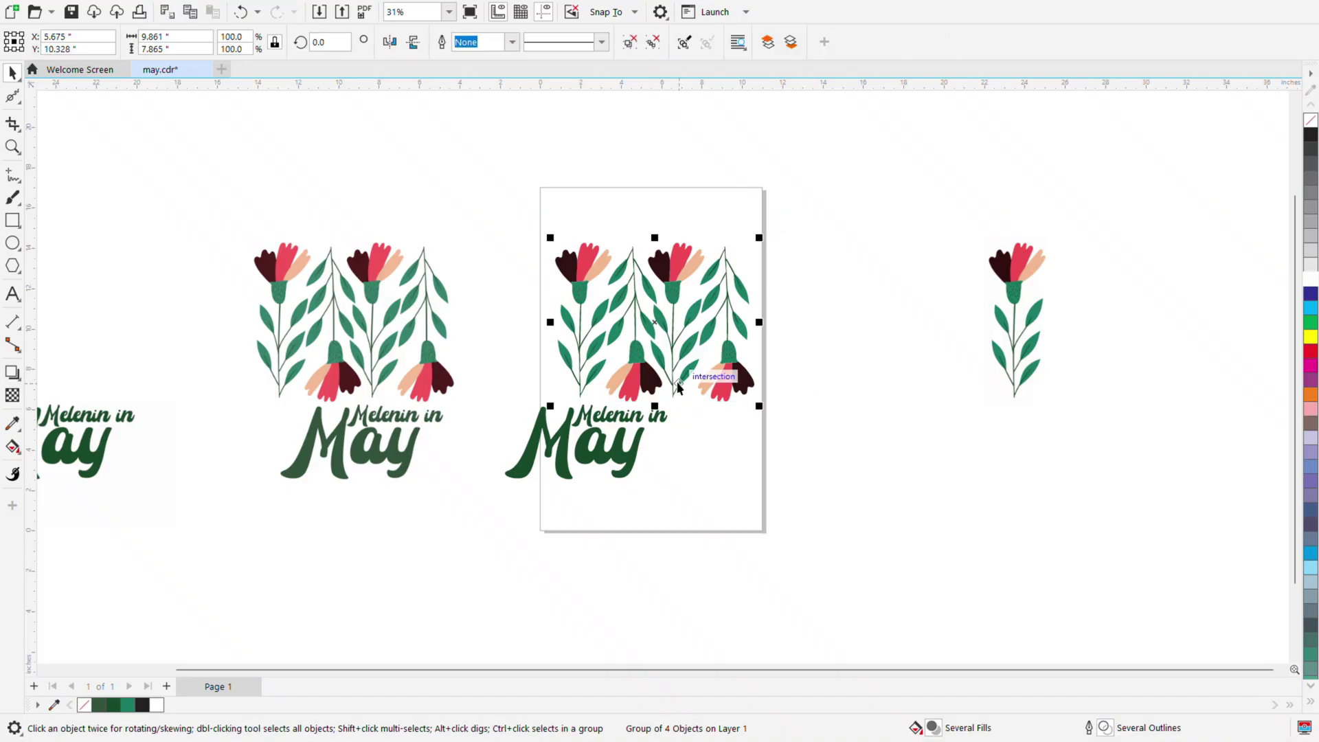
Move the reference bitmap horizontally onto the page so its flowers lie over the vector flowers, at about X 5.57 inches.
left_click(374, 304)
left_click_drag(364, 314, 670, 314)
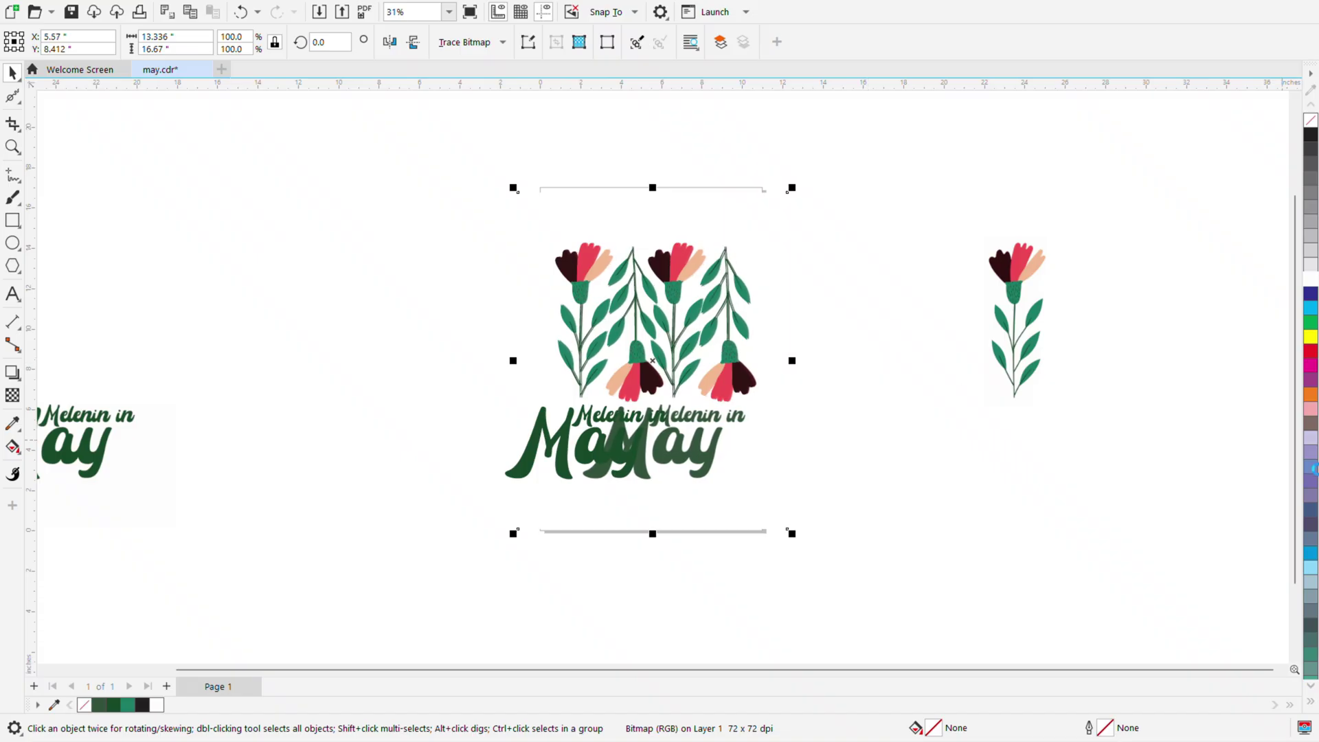
scroll(1207, 534, "up", 1)
left_click(783, 446)
scroll(327, 349, "up", 1)
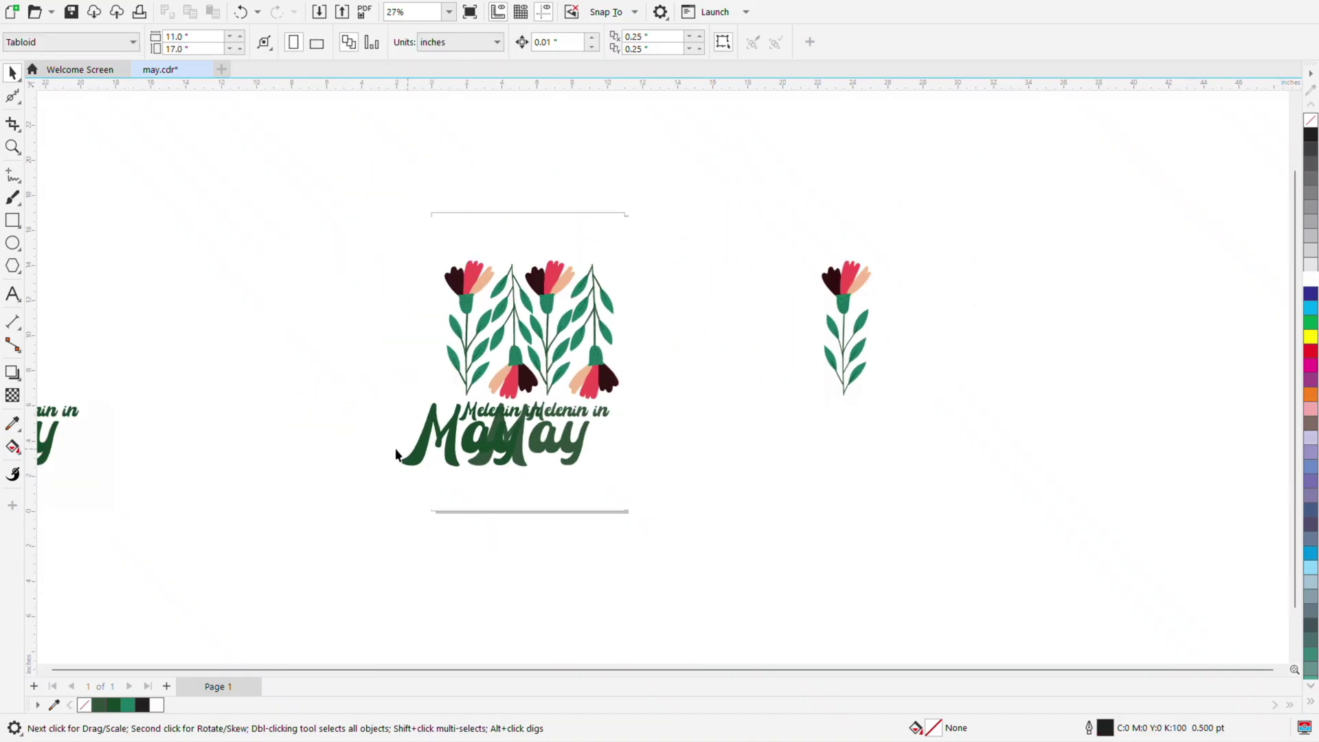
Nudge the vector "Melenin in May" lettering horizontally to X 6.084 inches to align it with the reference lettering.
left_click_drag(757, 563, 756, 564)
key("Right")
key("Right")
key("Right")
key("Right")
key("Right")
key("Right")
key("Right")
key("Right")
key("Right")
key("Right")
key("Right")
key("Right")
key("Right")
key("Right")
key("Right")
key("Right")
key("Right")
key("Right")
key("Right")
key("Right")
key("Right")
key("Right")
key("Right")
key("Right")
key("Right")
key("Right")
key("Right")
key("Right")
key("Right")
key("Right")
key("Right")
key("Right")
key("Right")
key("Right")
key("Right")
key("Right")
key("Right")
key("Right")
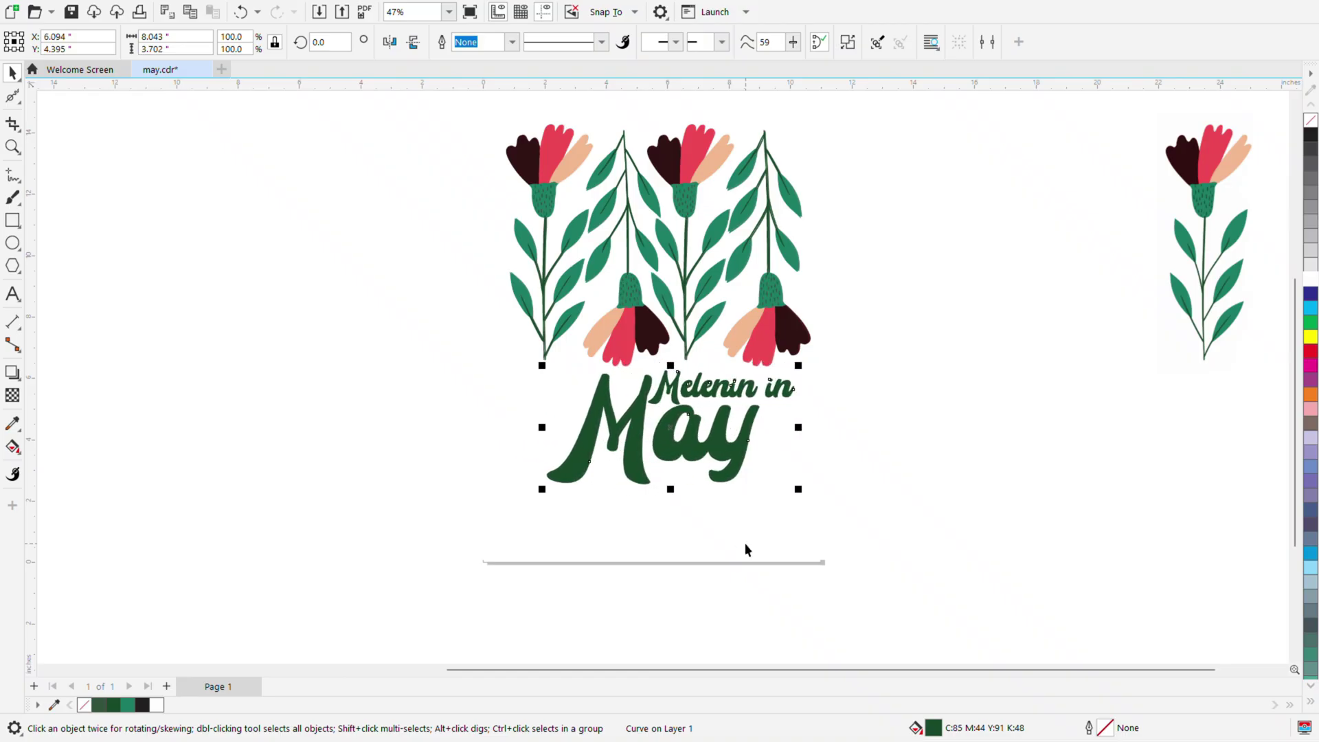
key("Left")
key("Left")
key("Left")
key("Right")
scroll(775, 385, "up", 3)
scroll(789, 370, "down", 4)
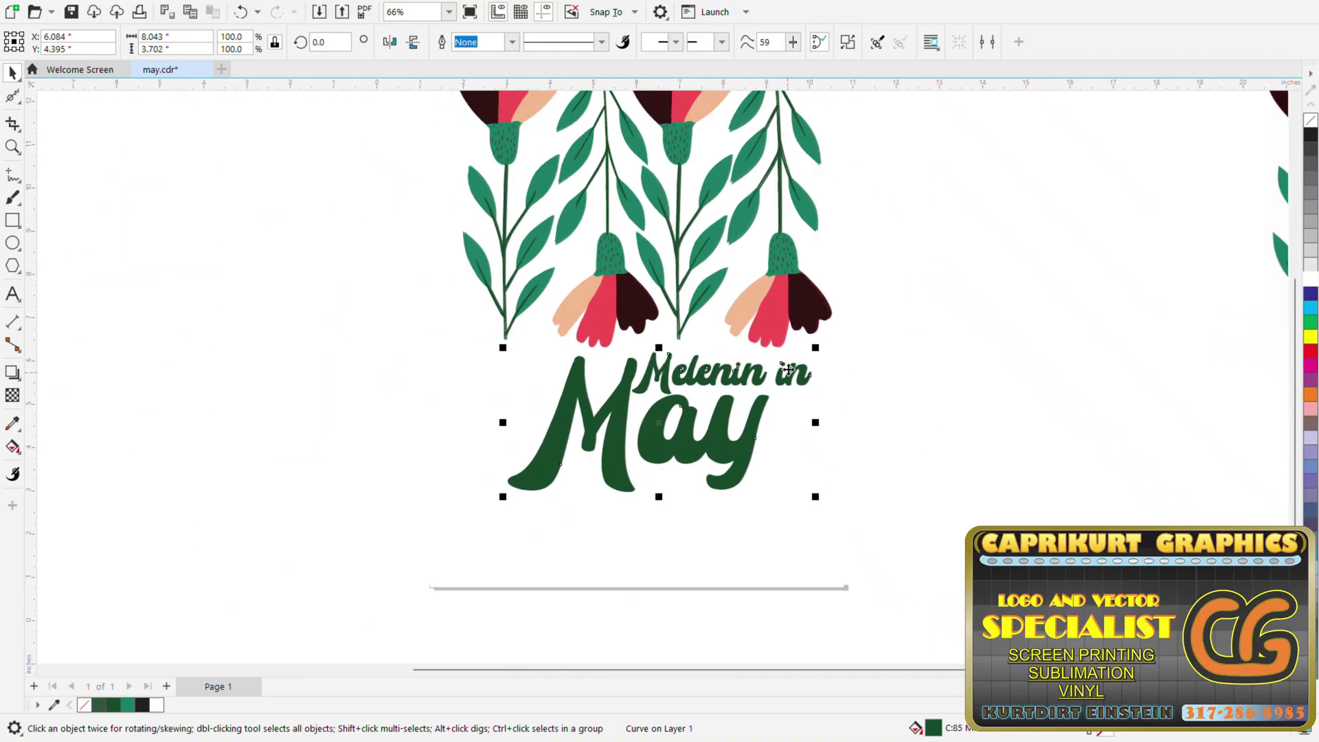
Move the reference bitmap back off the page beside the vector artwork and delete the spare single flower and stem.
left_click(368, 373)
left_click_drag(567, 366, 246, 416)
scroll(354, 400, "down", 2)
key("Delete")
scroll(650, 447, "down", 1)
scroll(347, 344, "up", 1)
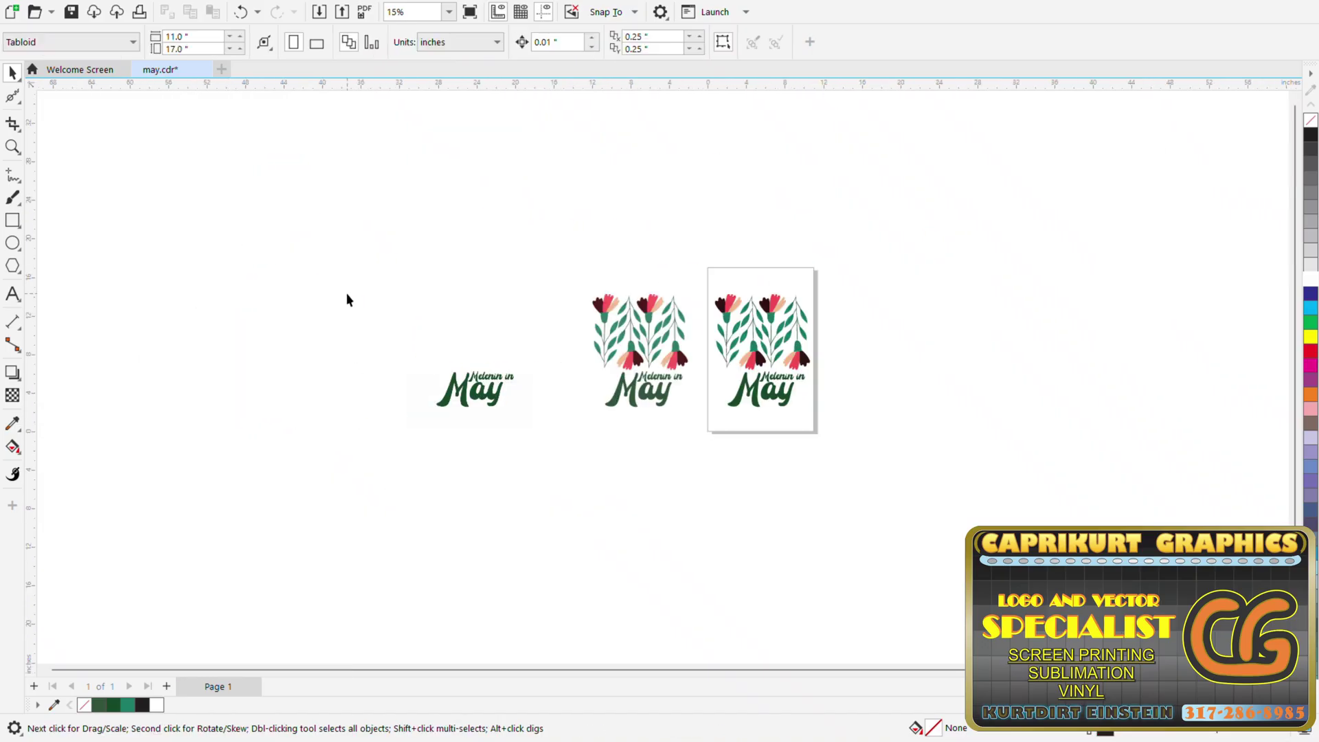
Compare the close-up lettering and stem edges of the original bitmap with the edges of the vector artwork.
scroll(537, 494, "up", 8)
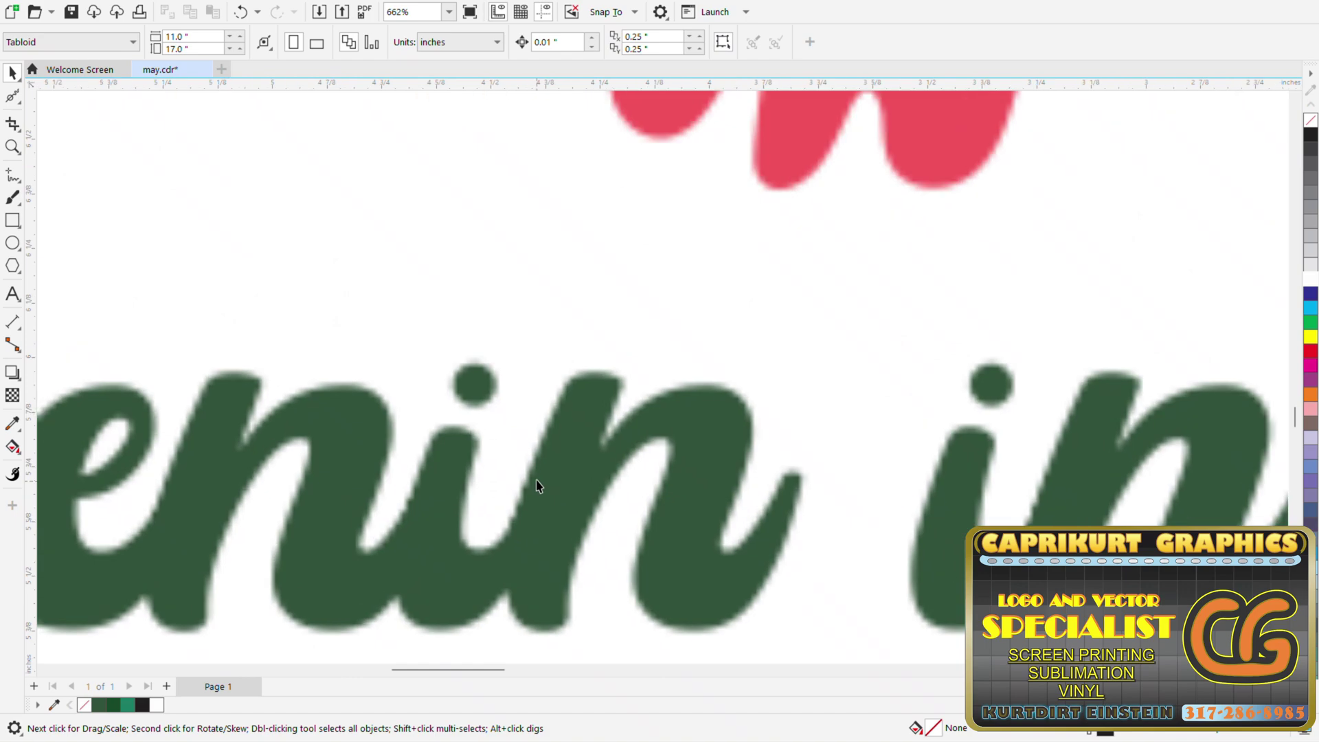
scroll(549, 426, "down", 2)
scroll(289, 214, "up", 5)
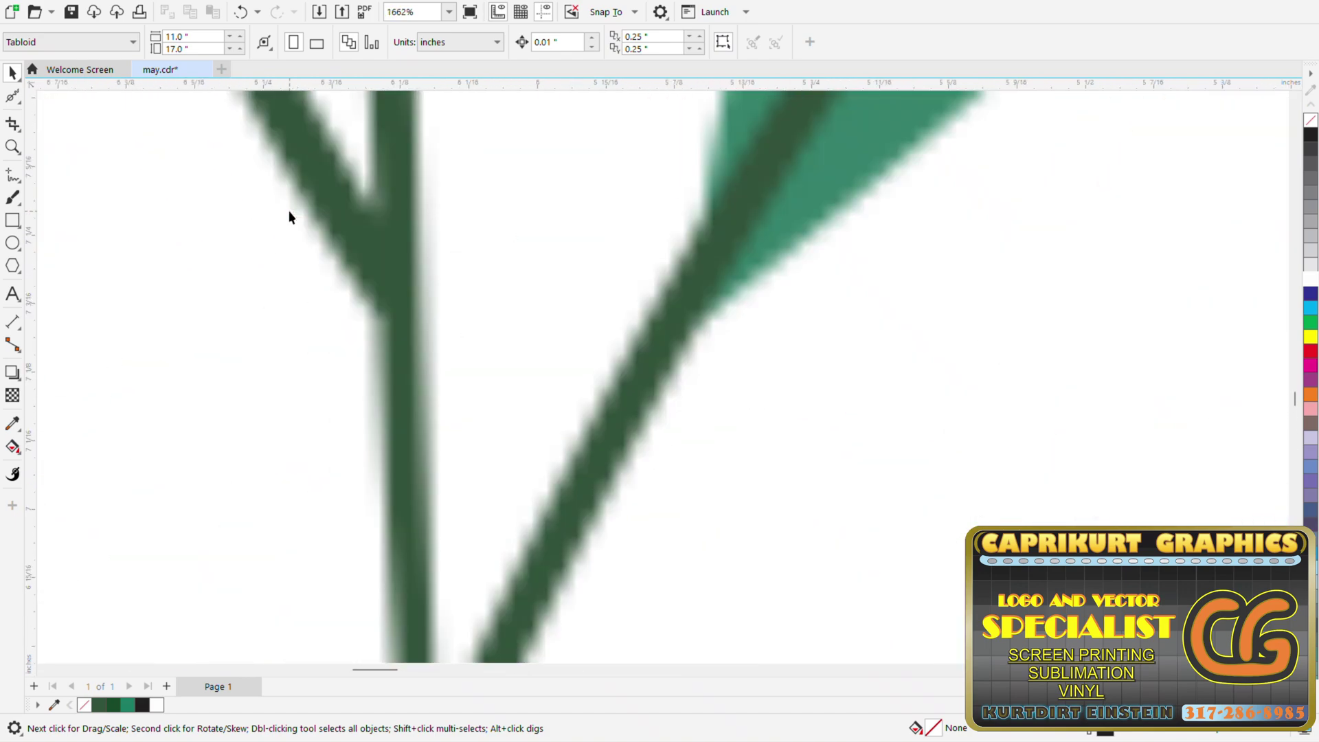
scroll(289, 215, "down", 12)
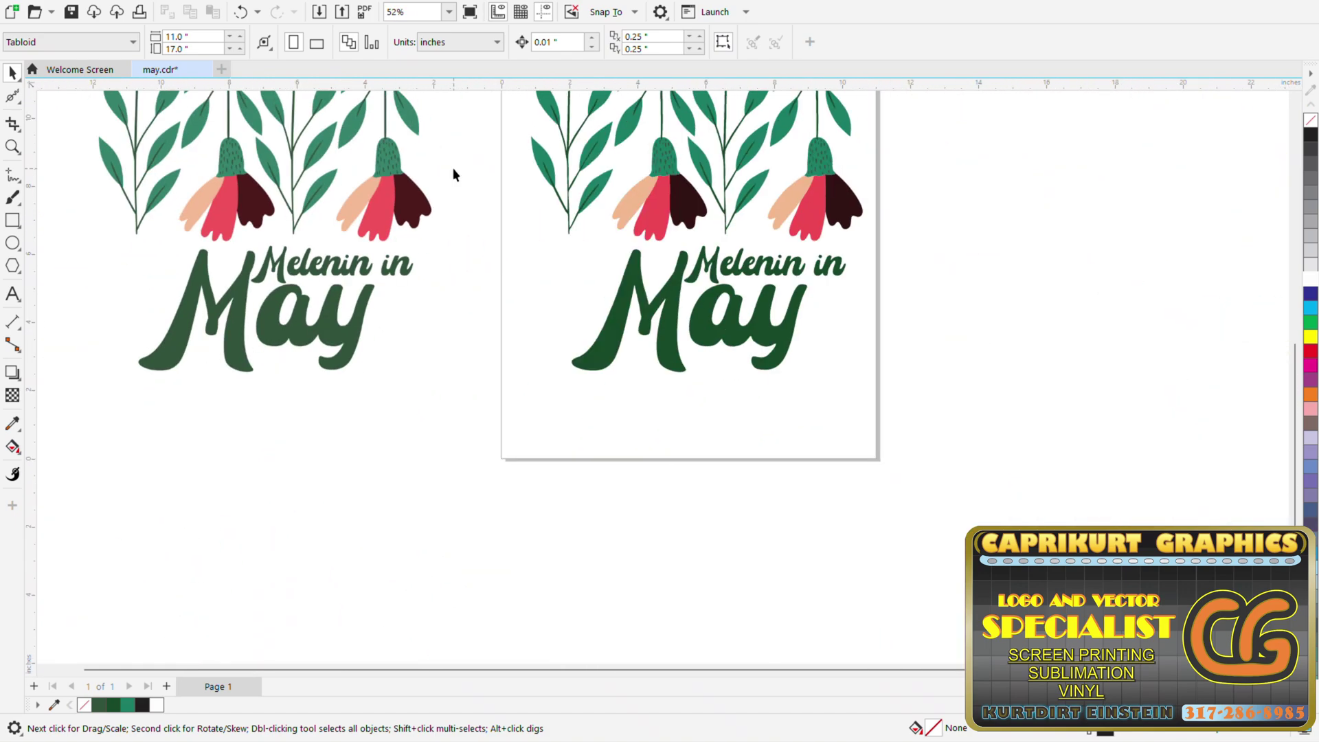
scroll(711, 171, "up", 3)
scroll(523, 251, "up", 7)
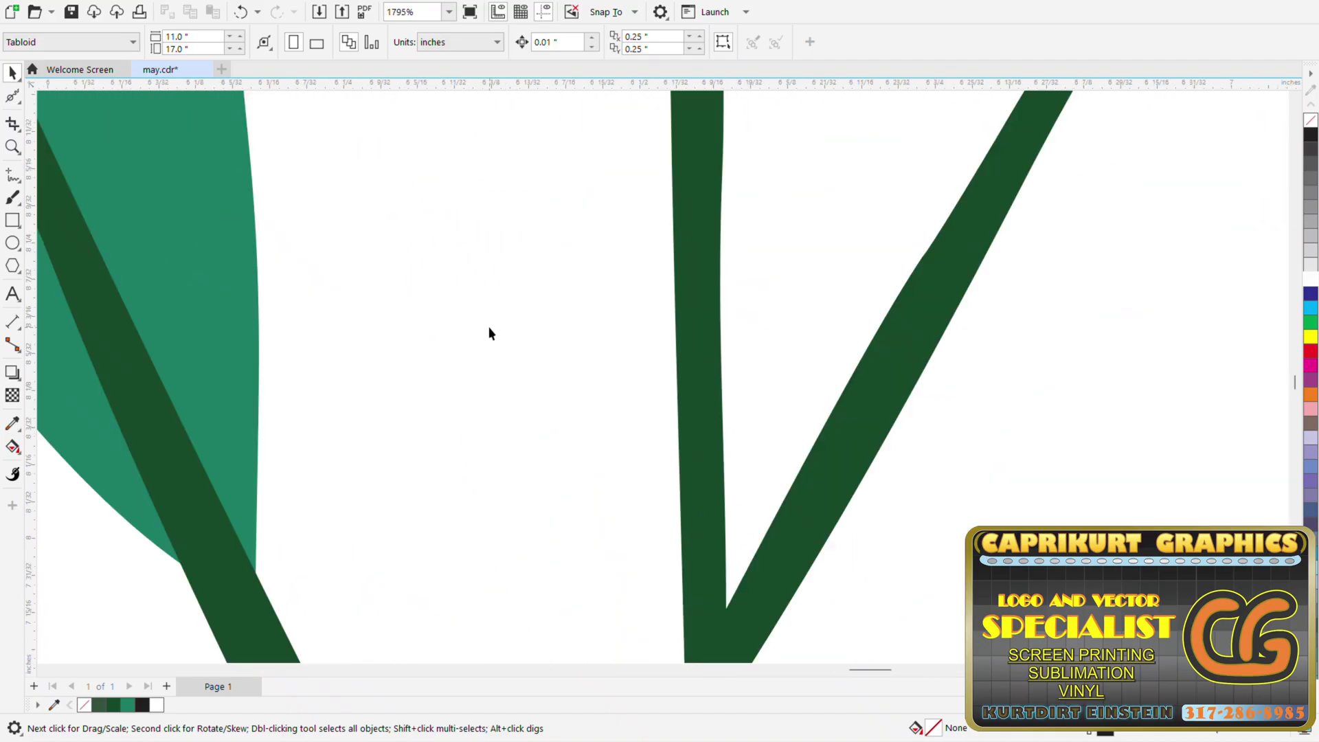
scroll(488, 329, "down", 12)
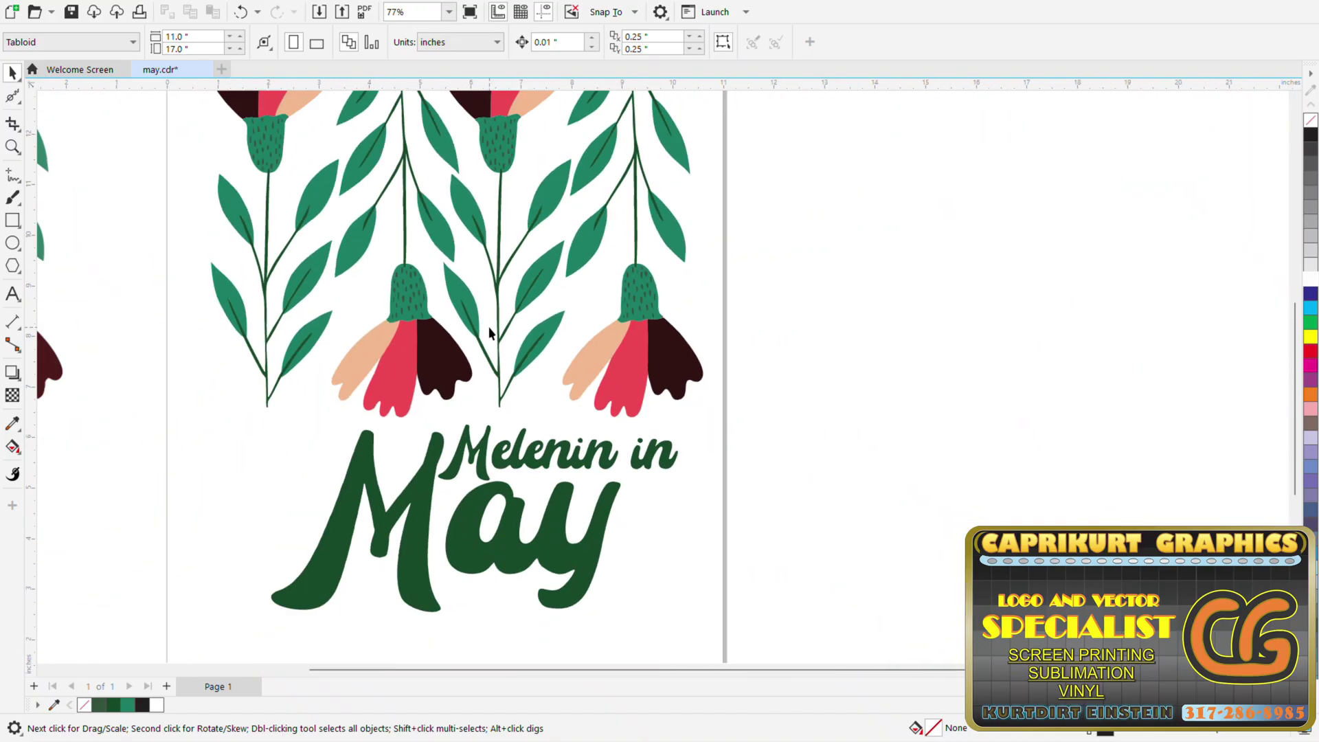